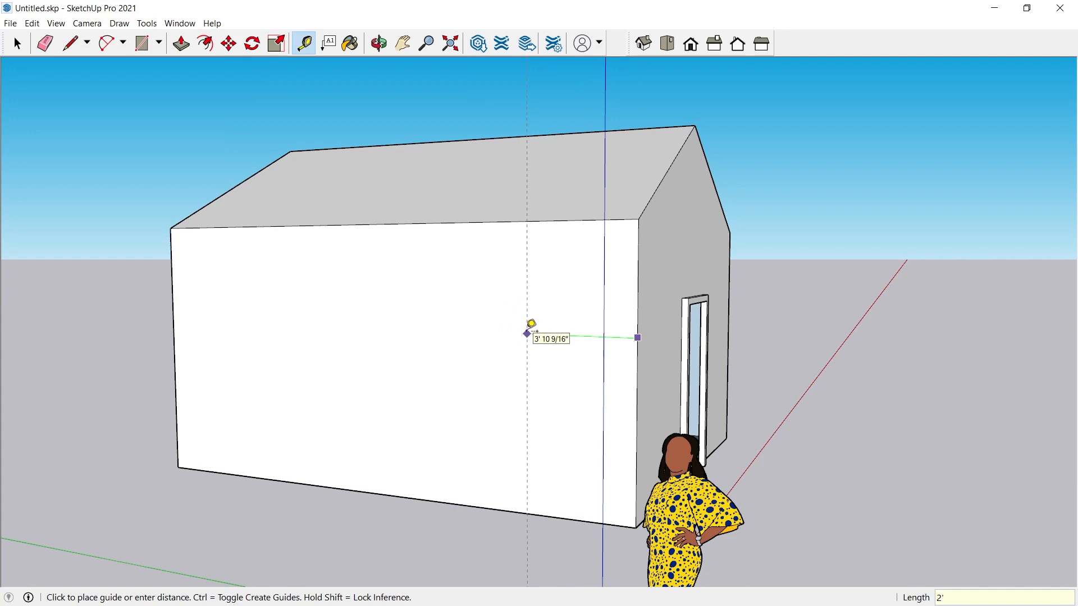
- Place a vertical guide 2' from the side wall's near corner edge and another 4' beyond it
{"action": "key", "text": "Return"}
{"action": "left_click", "coordinate": [580, 322]}
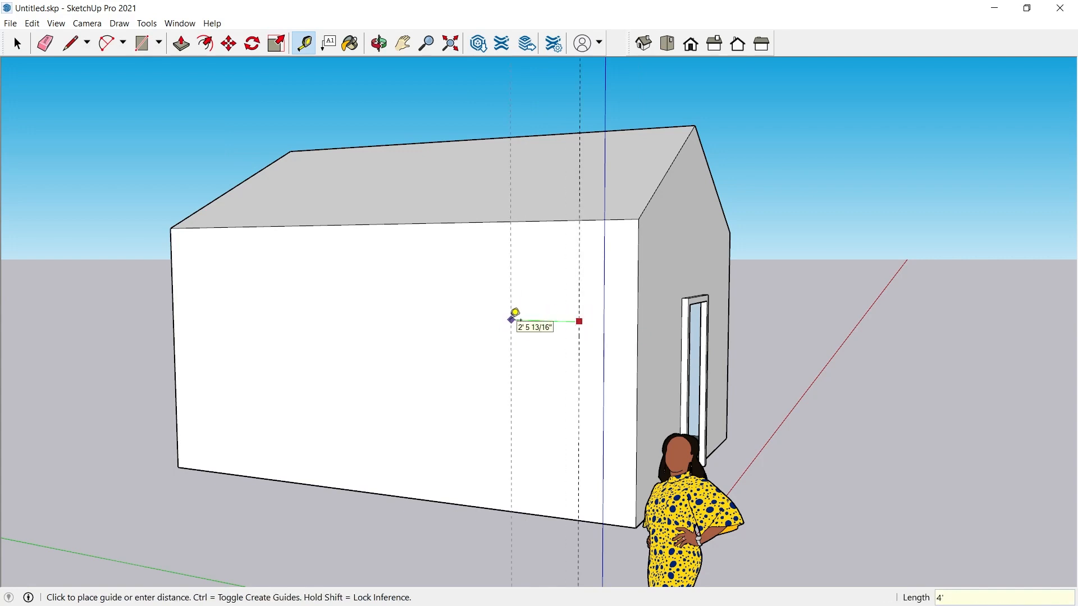
{"action": "key", "text": "Return"}
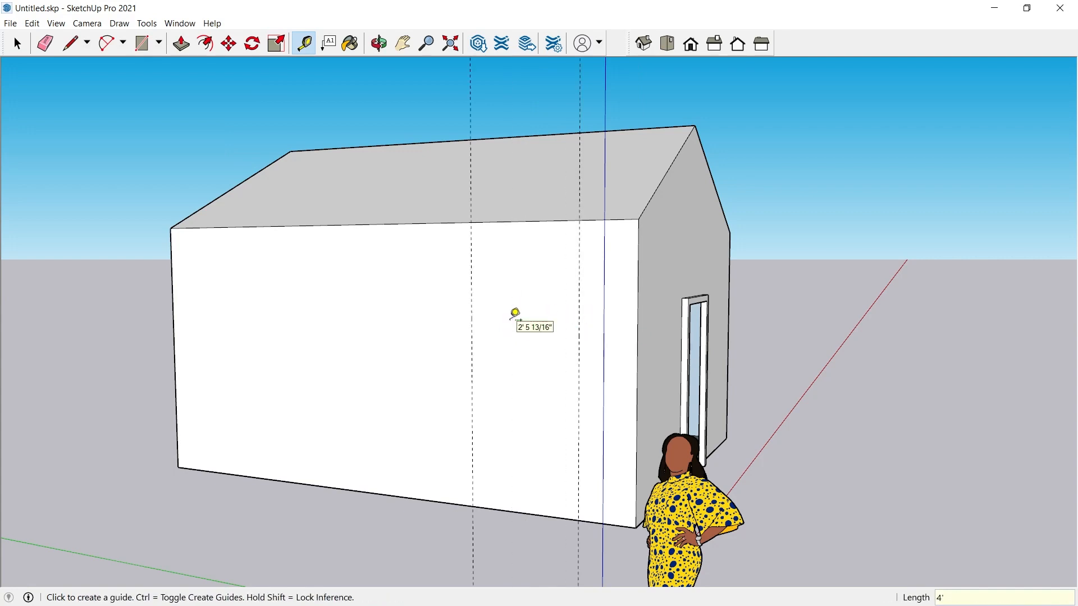
- Place a horizontal guide 3' above the side wall's base edge and another 4' above that guide
{"action": "left_click", "coordinate": [504, 510]}
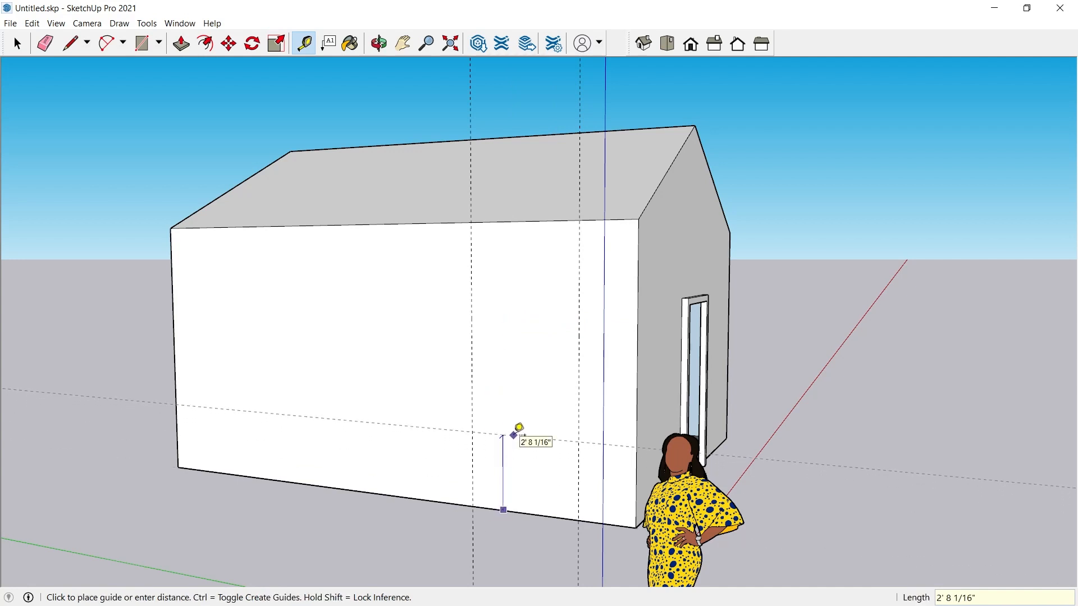
{"action": "key", "text": "Return"}
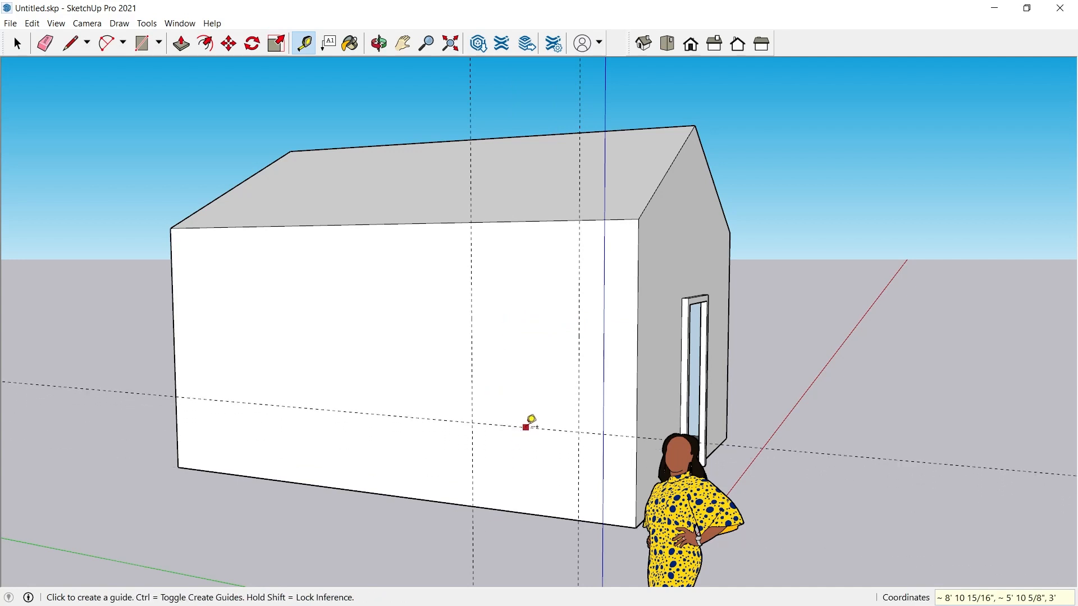
{"action": "left_click", "coordinate": [525, 428]}
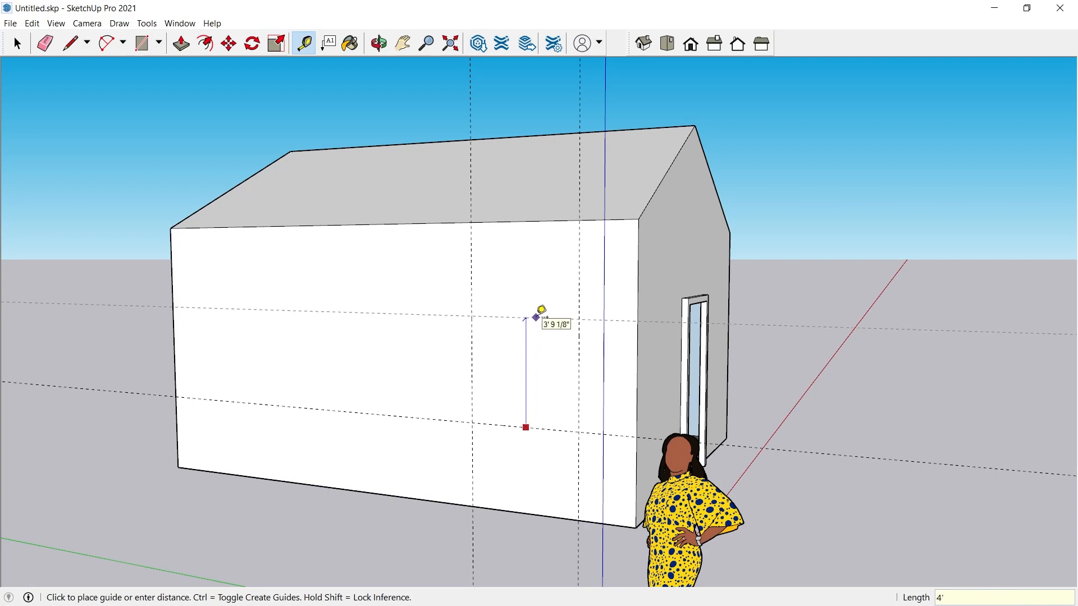
{"action": "type", "text": "4'"}
{"action": "key", "text": "Return"}
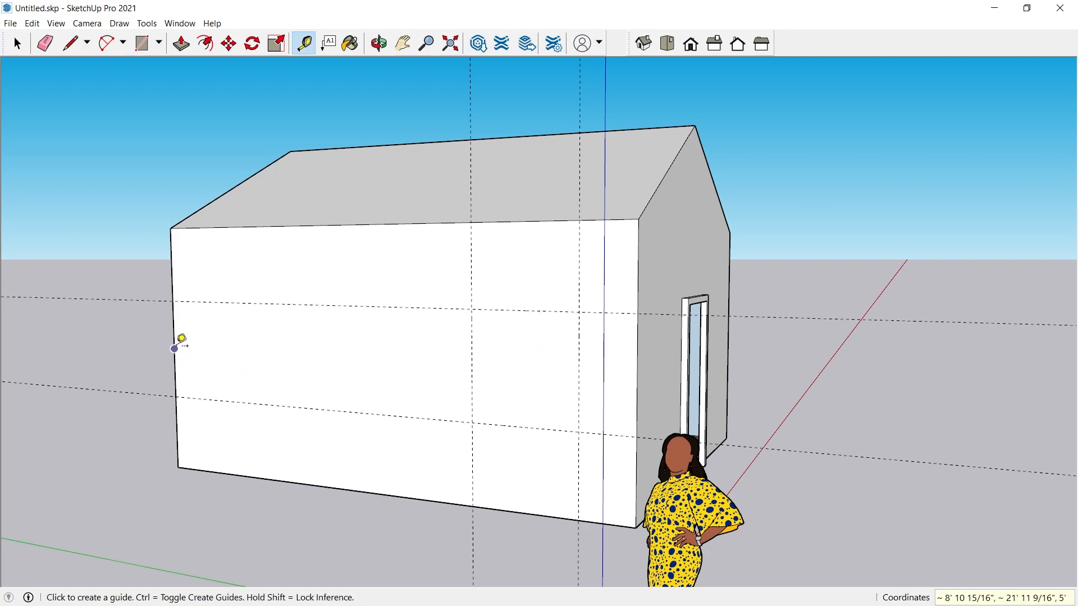
- Place a vertical guide 3' from the side wall's far corner edge and another 4' beyond it
{"action": "left_click", "coordinate": [175, 349]}
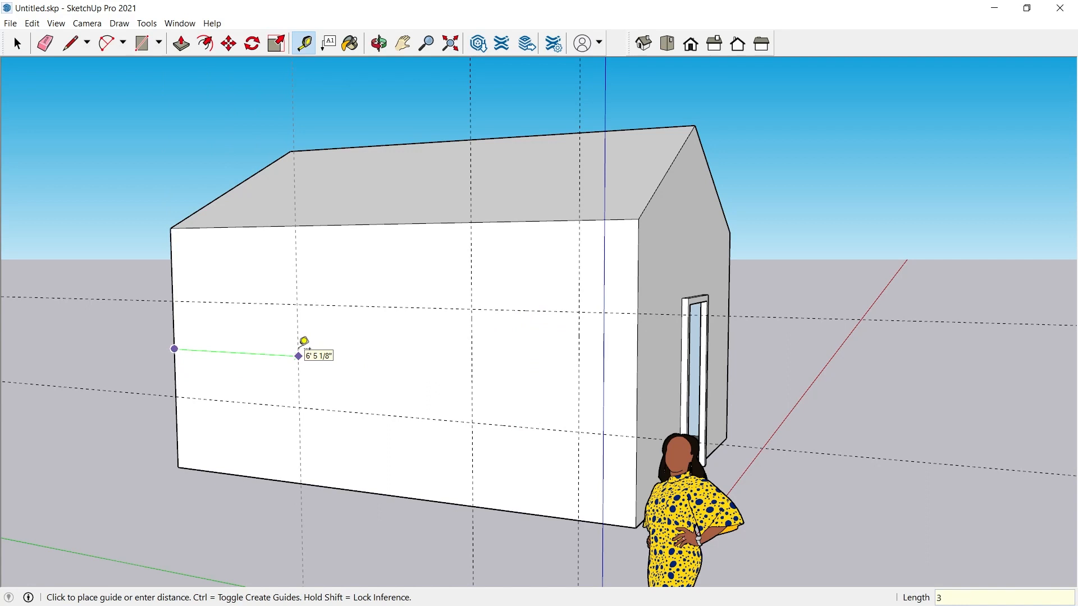
{"action": "left_click", "coordinate": [299, 343]}
{"action": "left_click", "coordinate": [229, 340]}
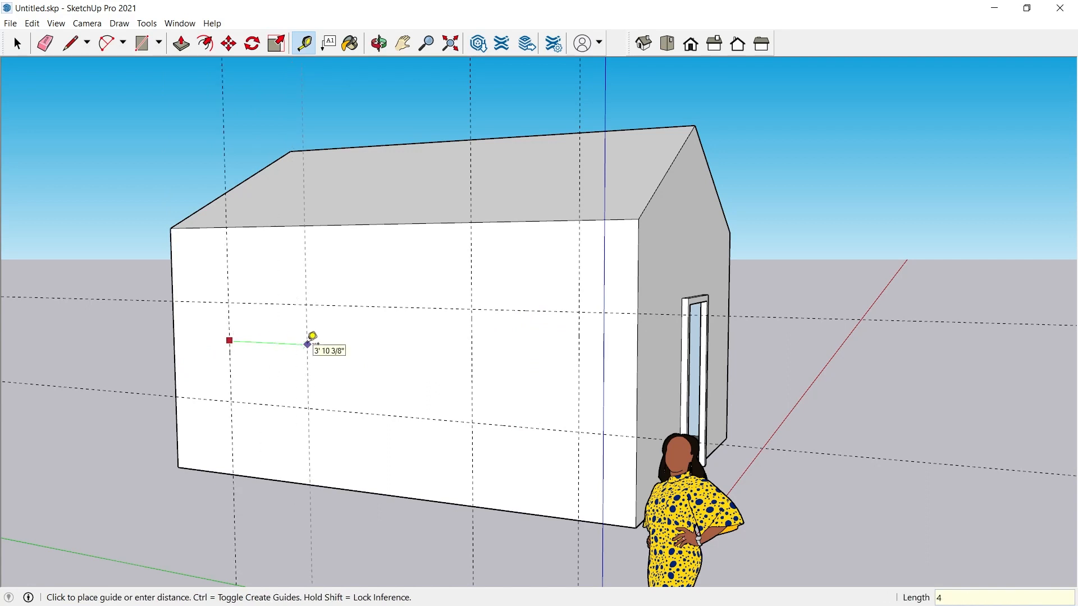
{"action": "left_click", "coordinate": [309, 342]}
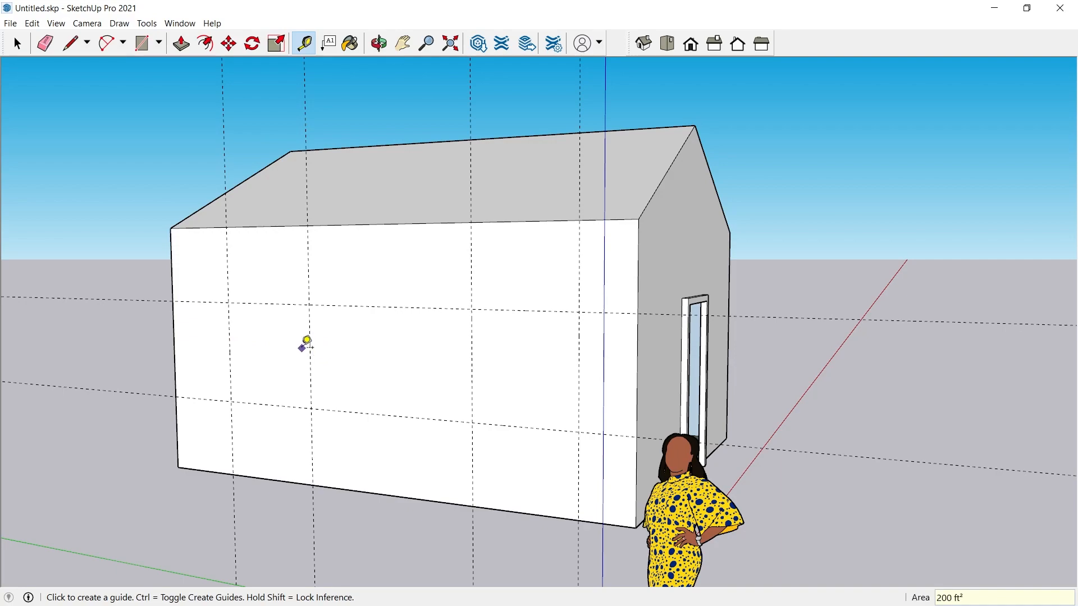
- Draw a 4' by 4' rectangle between the guide intersections nearest the side wall's far corner
{"action": "key", "text": "o"}
{"action": "left_click_drag", "start_coordinate": [441, 346], "coordinate": [152, 358]}
{"action": "key", "text": "t"}
{"action": "mouse_move", "coordinate": [393, 380]}
{"action": "middle_mouse_down"}
{"action": "mouse_move", "coordinate": [446, 365]}
{"action": "mouse_move", "coordinate": [388, 368]}
{"action": "middle_mouse_up"}
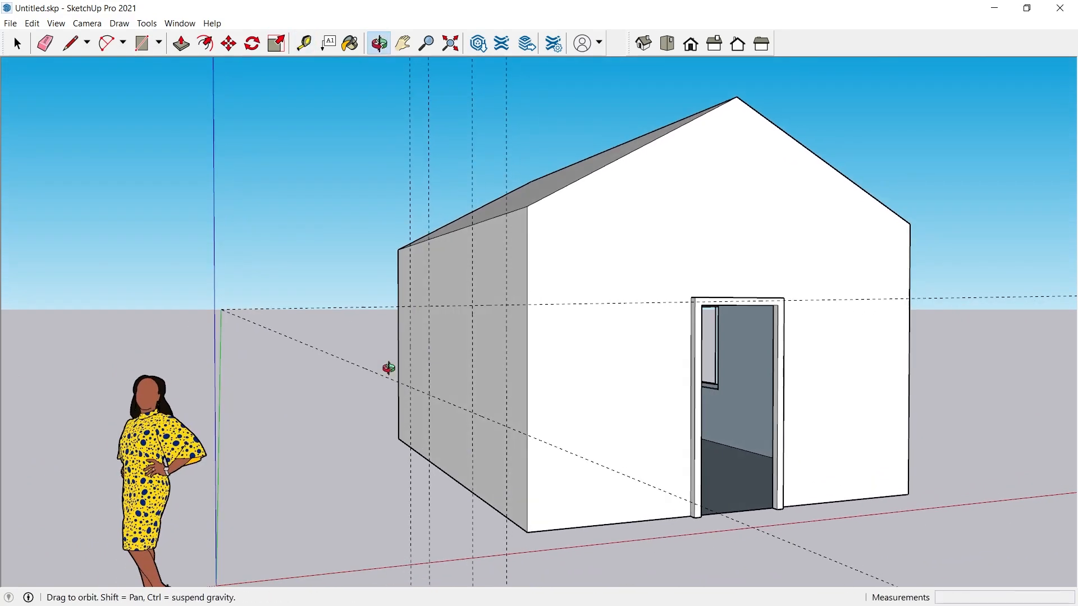
{"action": "left_click", "coordinate": [142, 46]}
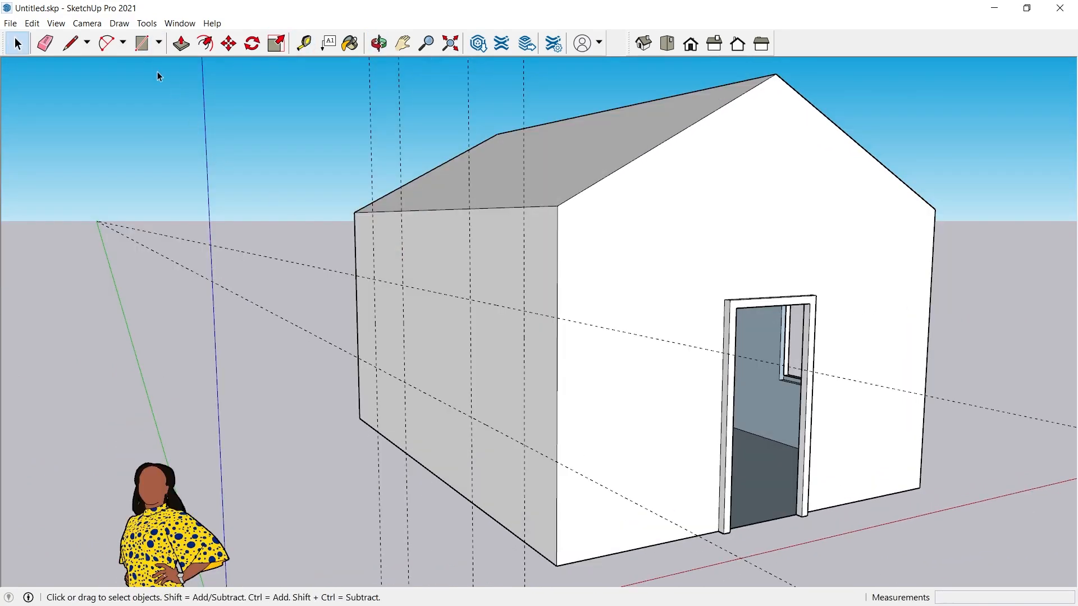
{"action": "left_click", "coordinate": [142, 43]}
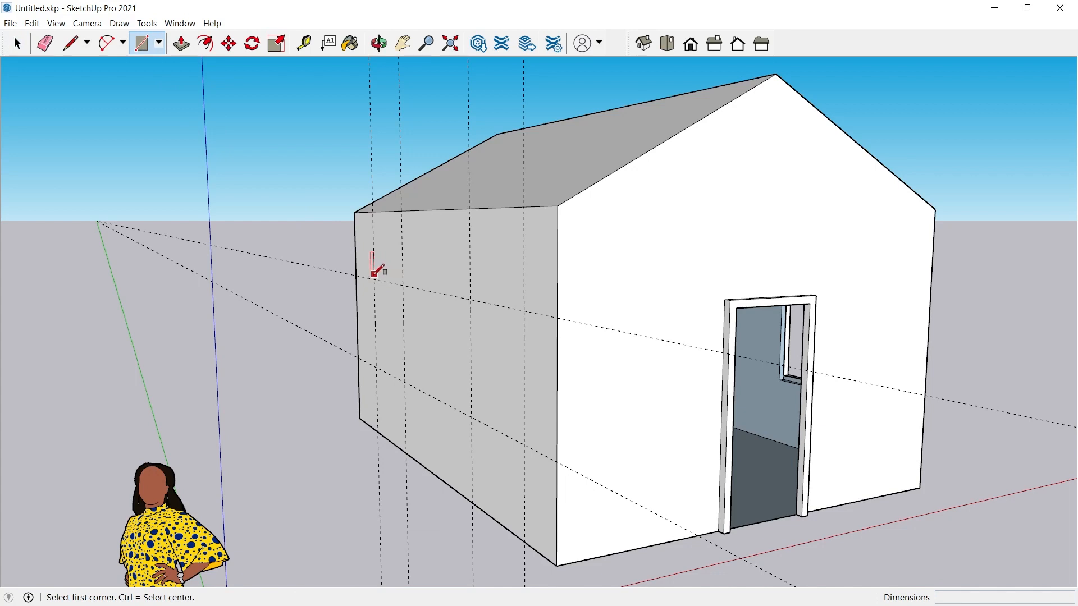
{"action": "left_click", "coordinate": [374, 278]}
{"action": "left_click", "coordinate": [405, 382]}
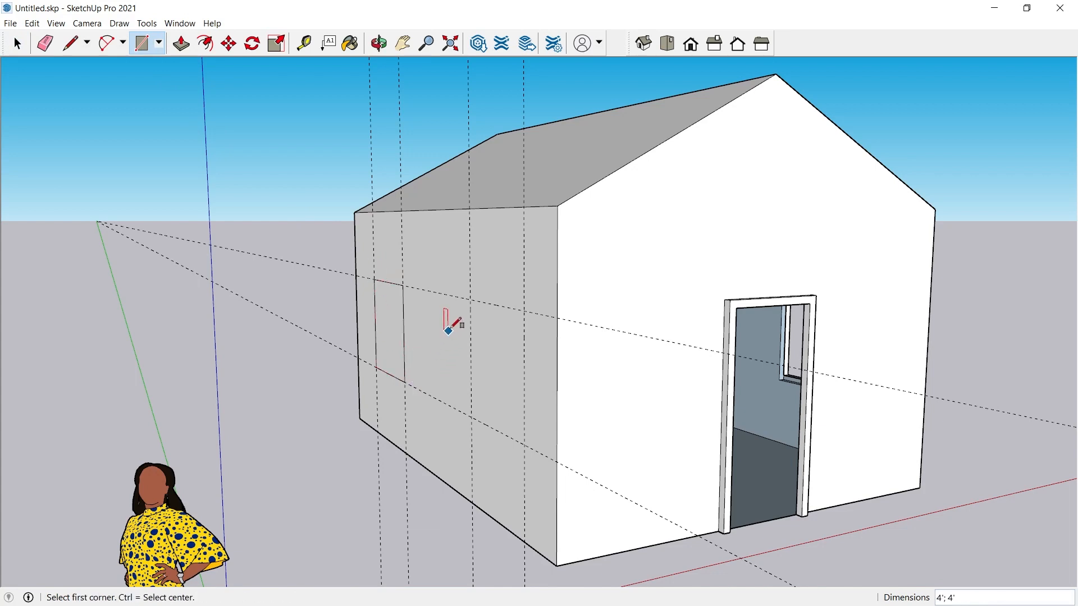
- Draw a second window rectangle between the guide intersections nearest the side wall's near corner
{"action": "left_click", "coordinate": [469, 299]}
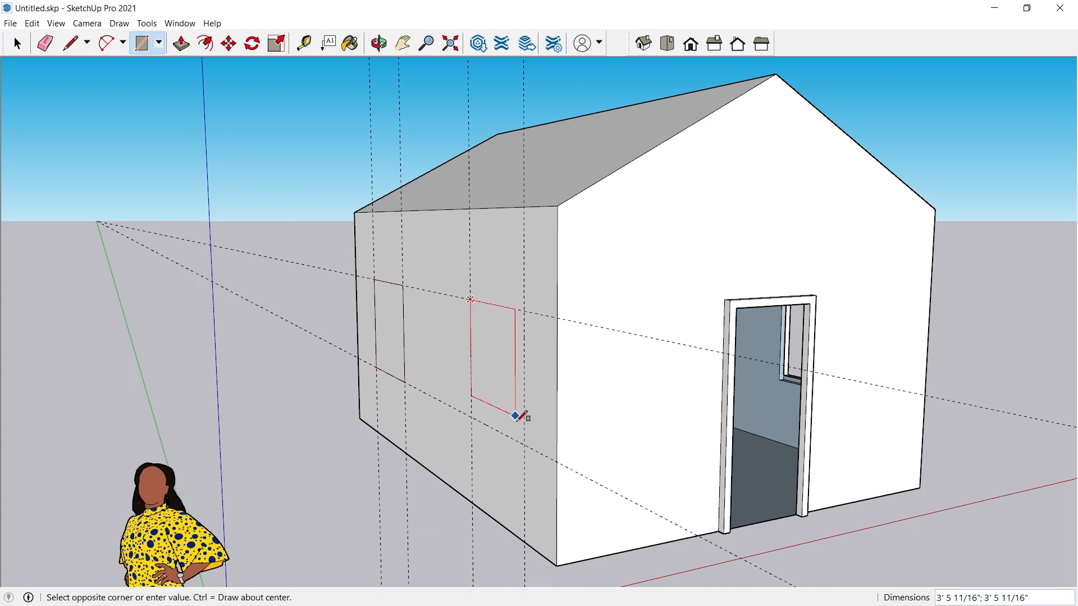
{"action": "left_click", "coordinate": [525, 445]}
{"action": "left_click", "coordinate": [522, 438]}
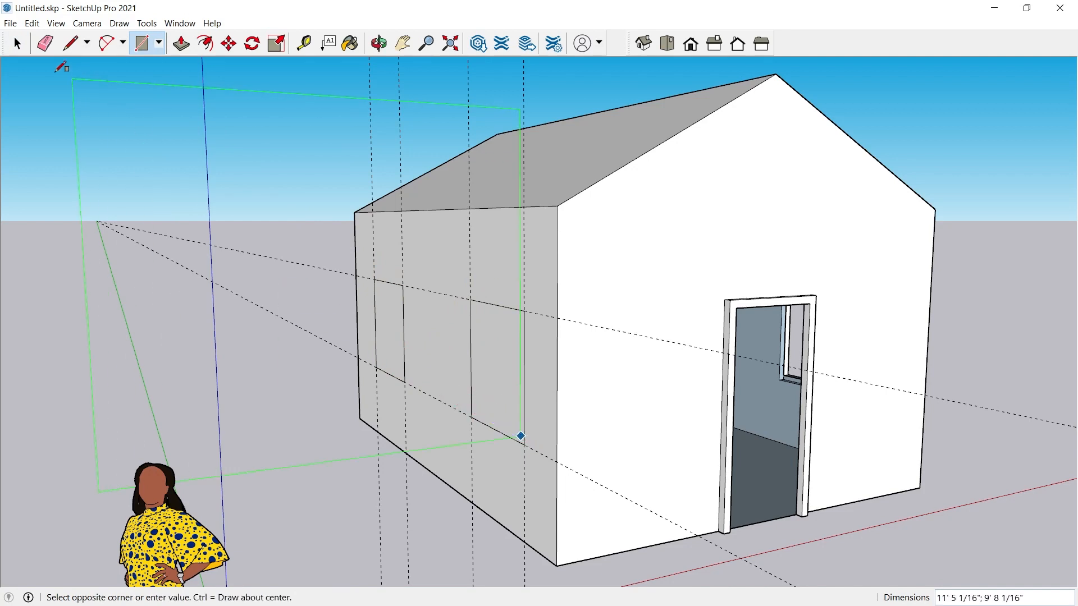
{"action": "left_click", "coordinate": [17, 43]}
{"action": "left_click", "coordinate": [17, 44]}
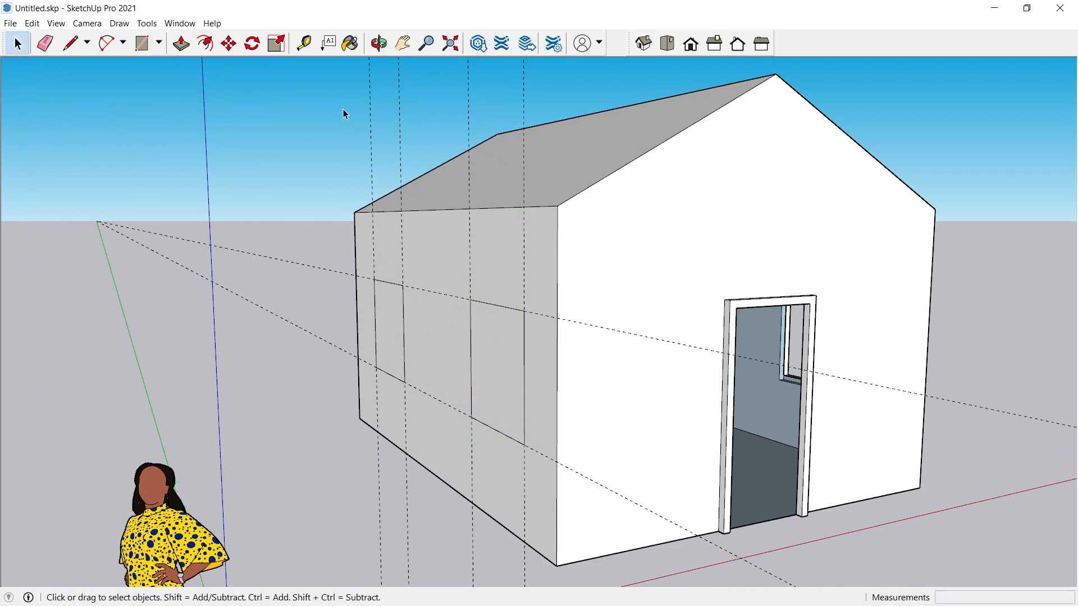
- Push/Pull the near window rectangle 1'6" outward from the side wall
{"action": "left_click", "coordinate": [181, 43]}
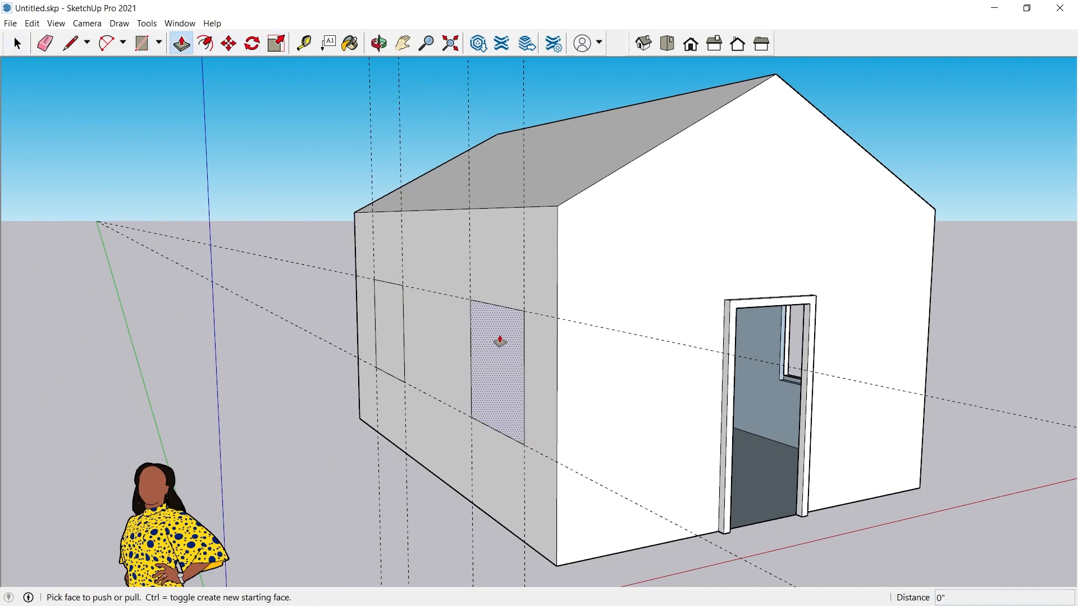
{"action": "left_click_drag", "start_coordinate": [500, 341], "coordinate": [456, 351]}
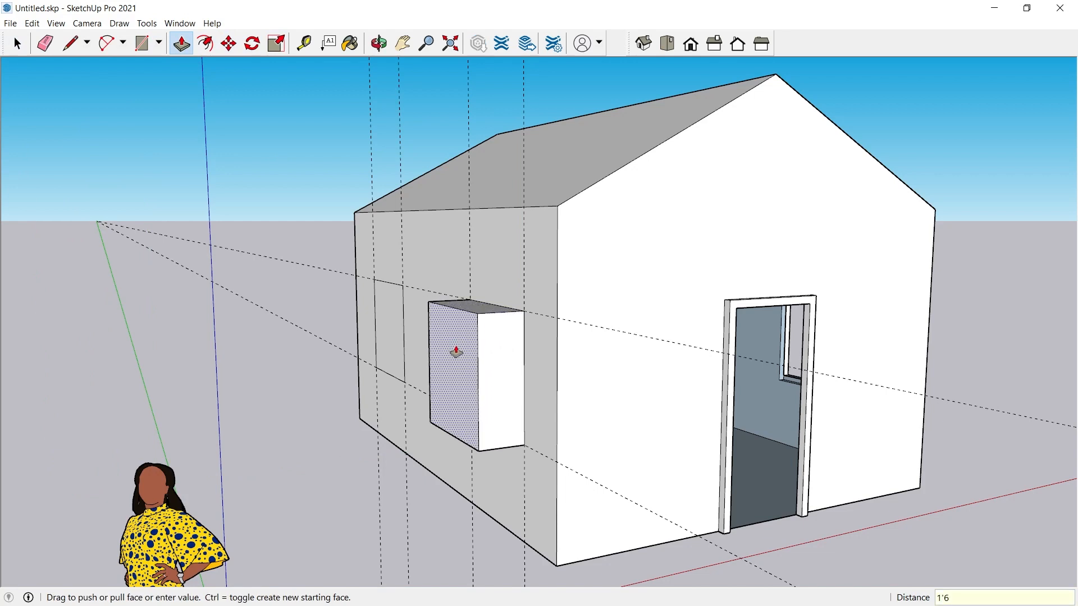
{"action": "key", "text": "Return"}
- Offset the far window rectangle 3" outward and delete its inner face to open the window
{"action": "scroll", "coordinate": [382, 326], "scroll_direction": "up", "scroll_amount": 3}
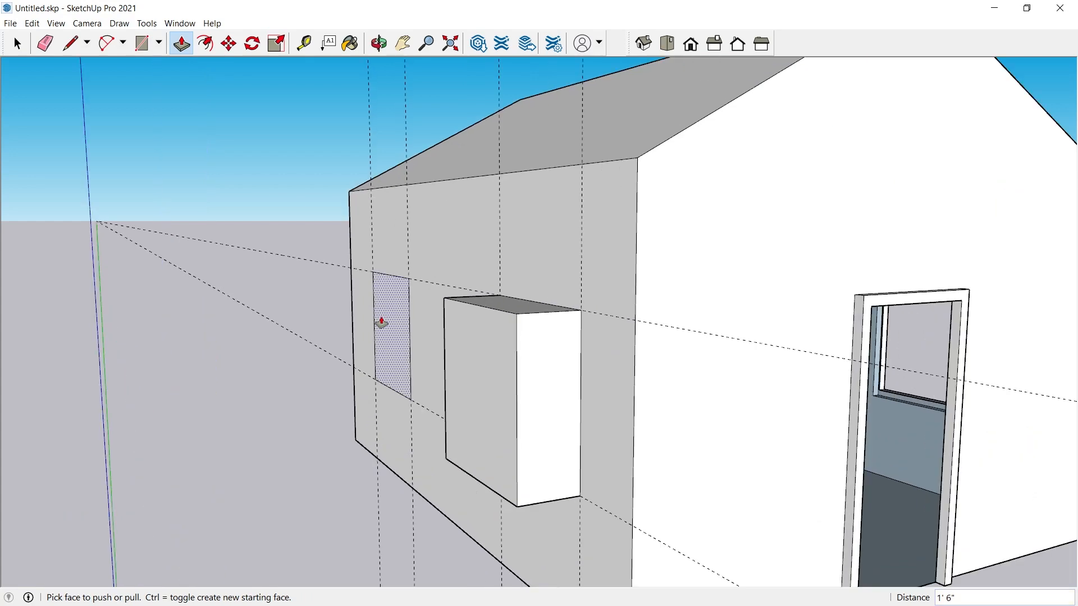
{"action": "scroll", "coordinate": [273, 236], "scroll_direction": "up", "scroll_amount": 3}
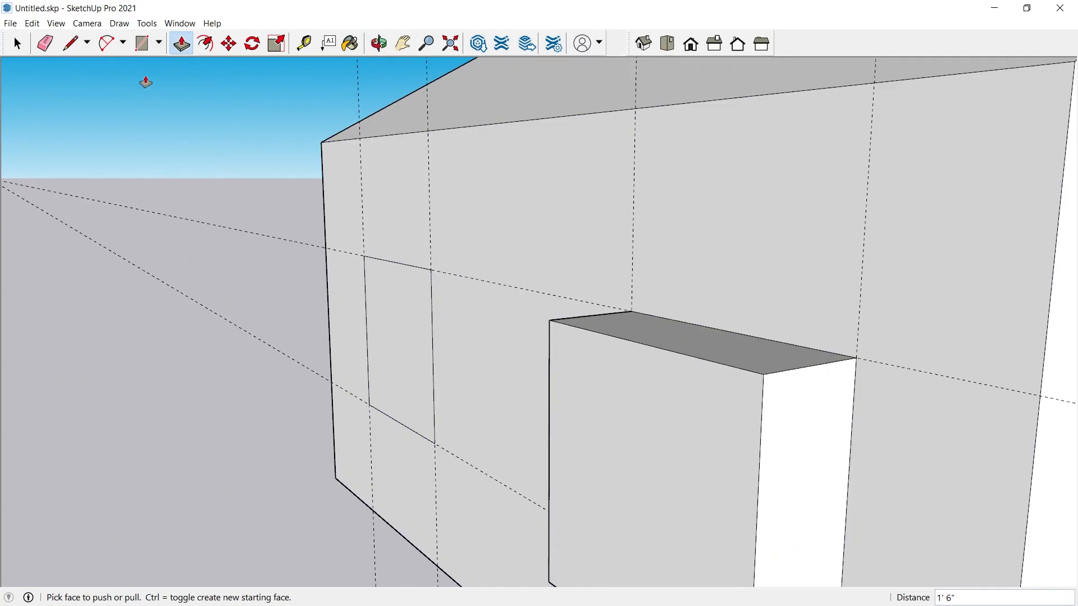
{"action": "left_click", "coordinate": [17, 44]}
{"action": "left_click", "coordinate": [398, 367]}
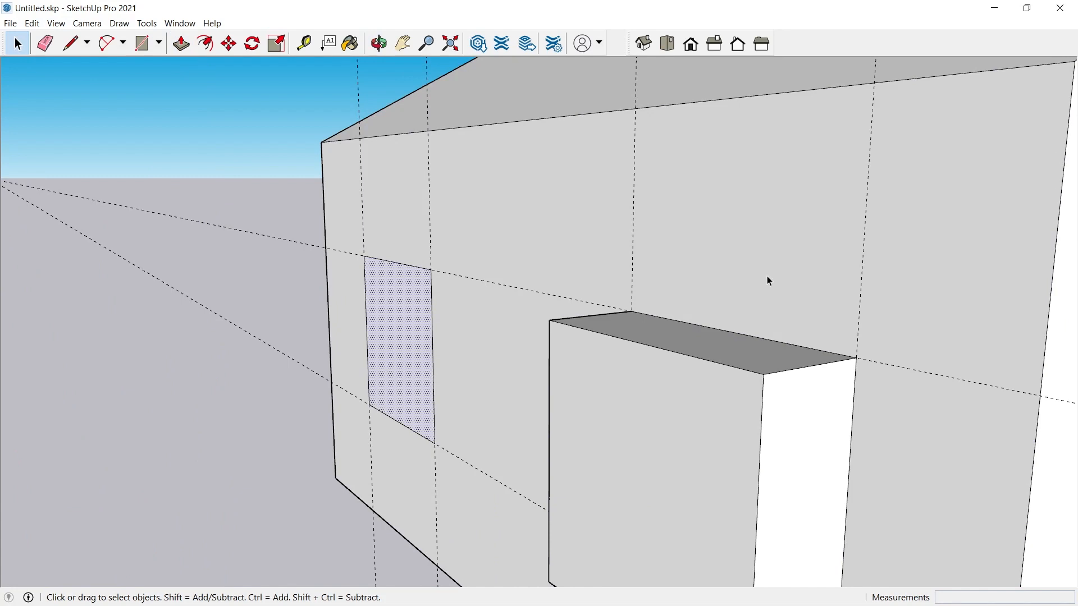
{"action": "left_click", "coordinate": [205, 45]}
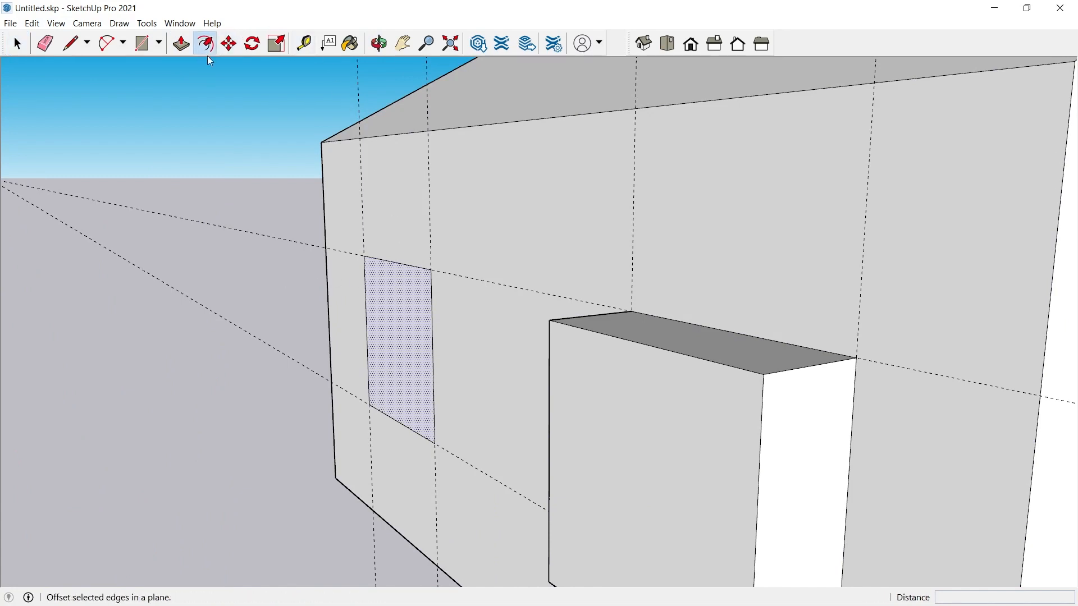
{"action": "left_click", "coordinate": [431, 328]}
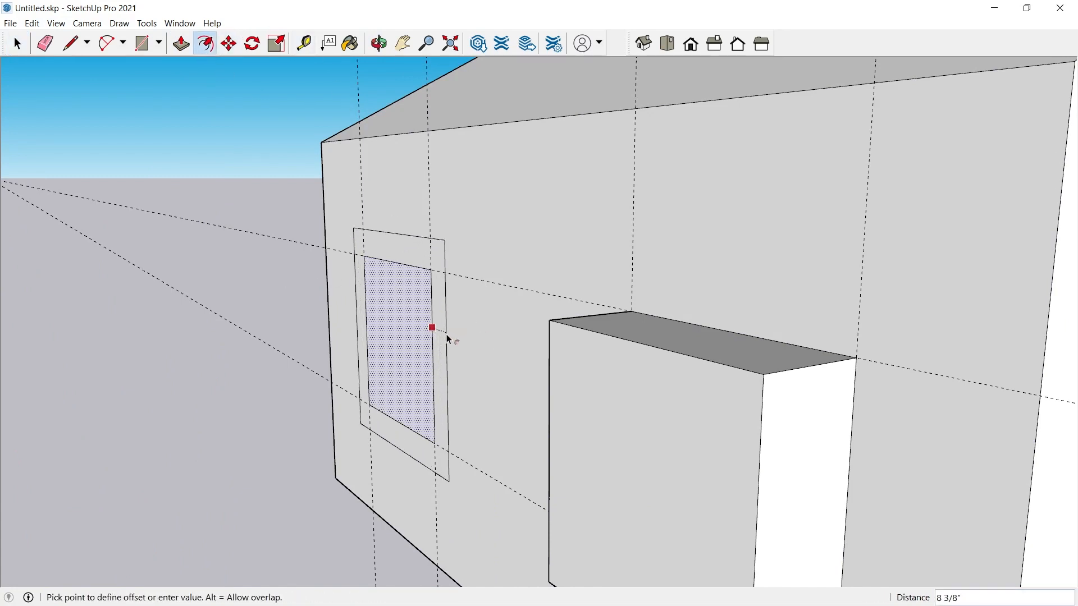
{"action": "type", "text": "3"}
{"action": "key", "text": "Return"}
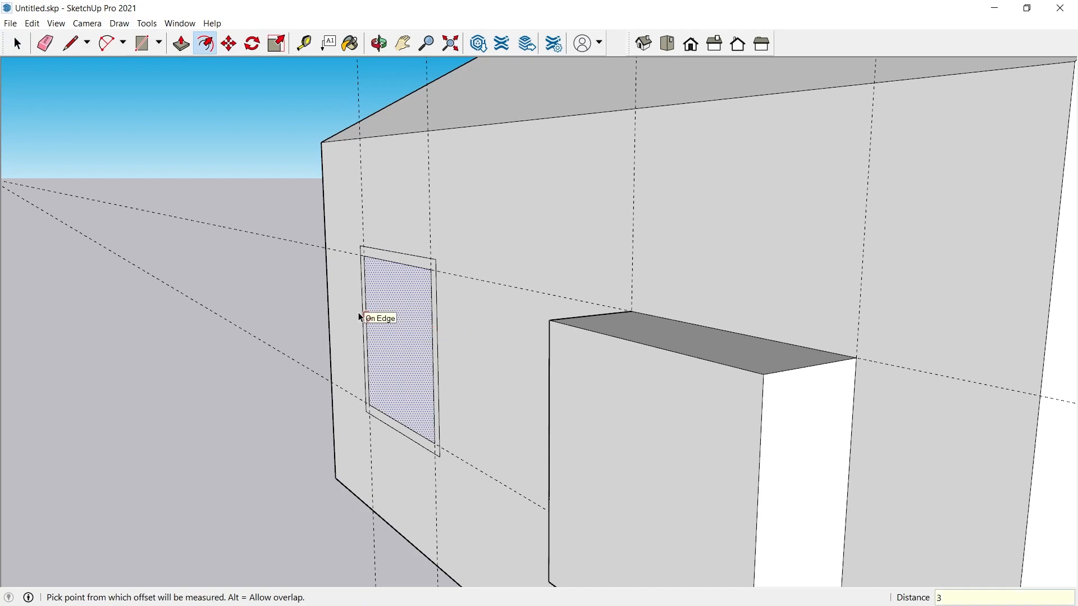
{"action": "scroll", "coordinate": [374, 247], "scroll_direction": "up", "scroll_amount": 3}
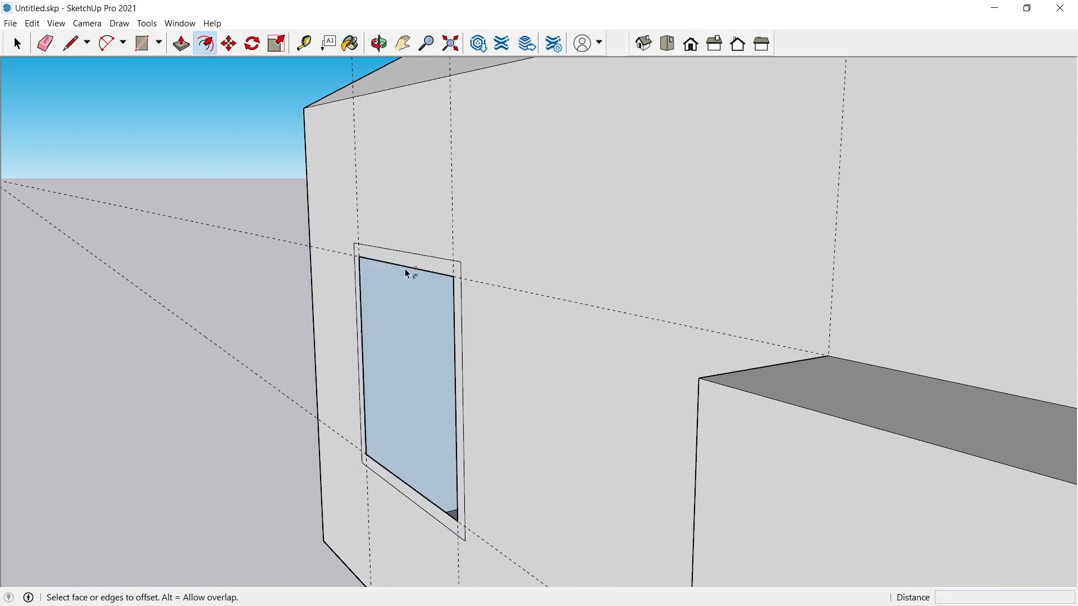
- Push/Pull the frame strip around the far window about 3" outward from the wall
{"action": "left_click", "coordinate": [180, 43]}
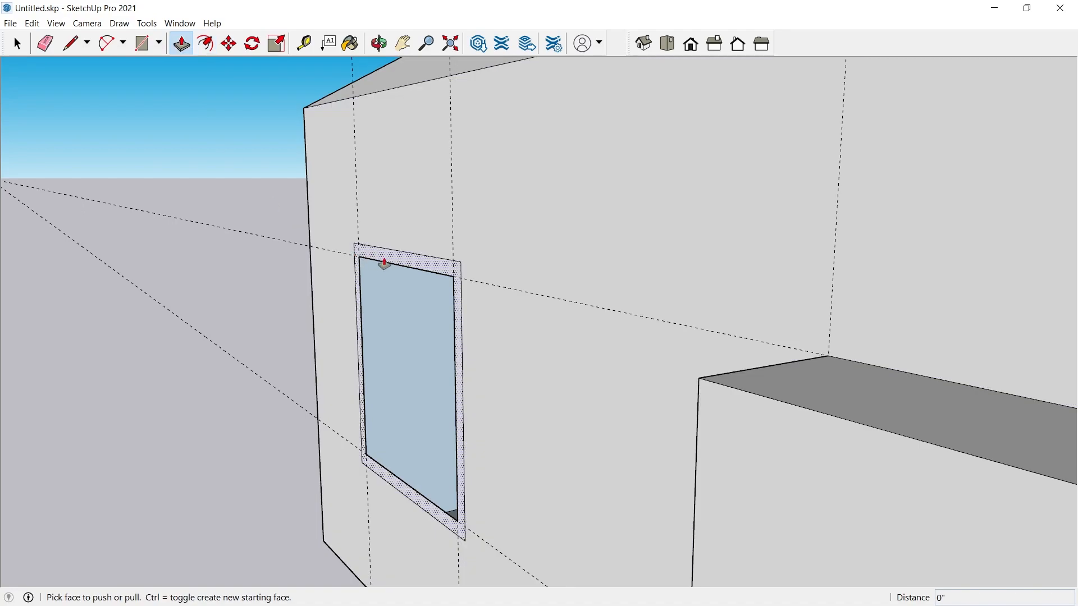
{"action": "left_click_drag", "start_coordinate": [403, 262], "coordinate": [388, 261]}
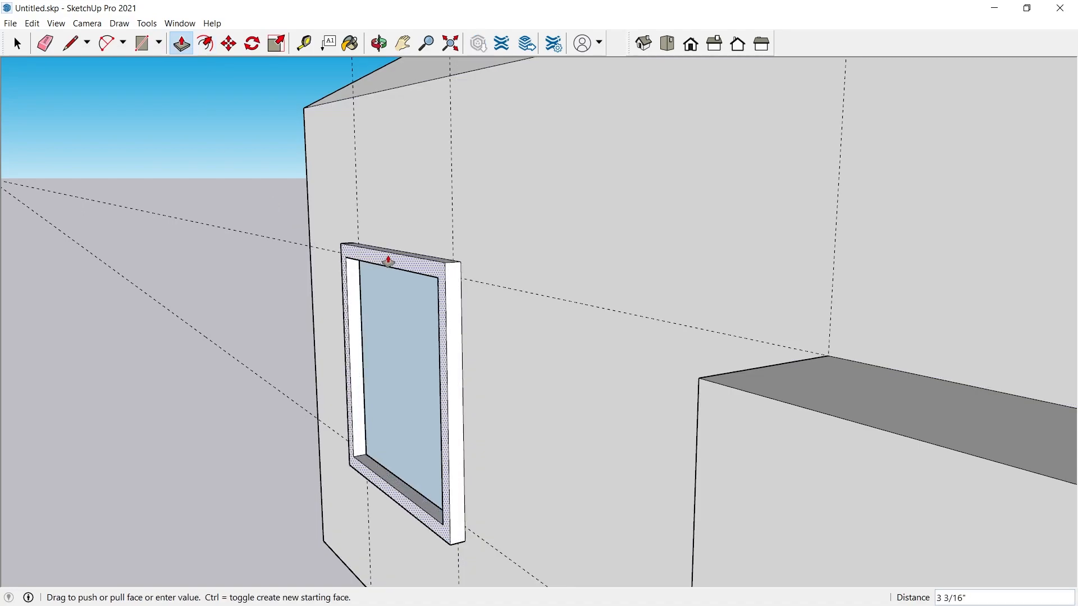
{"action": "key", "text": "Return"}
{"action": "scroll", "coordinate": [412, 207], "scroll_direction": "down", "scroll_amount": 5}
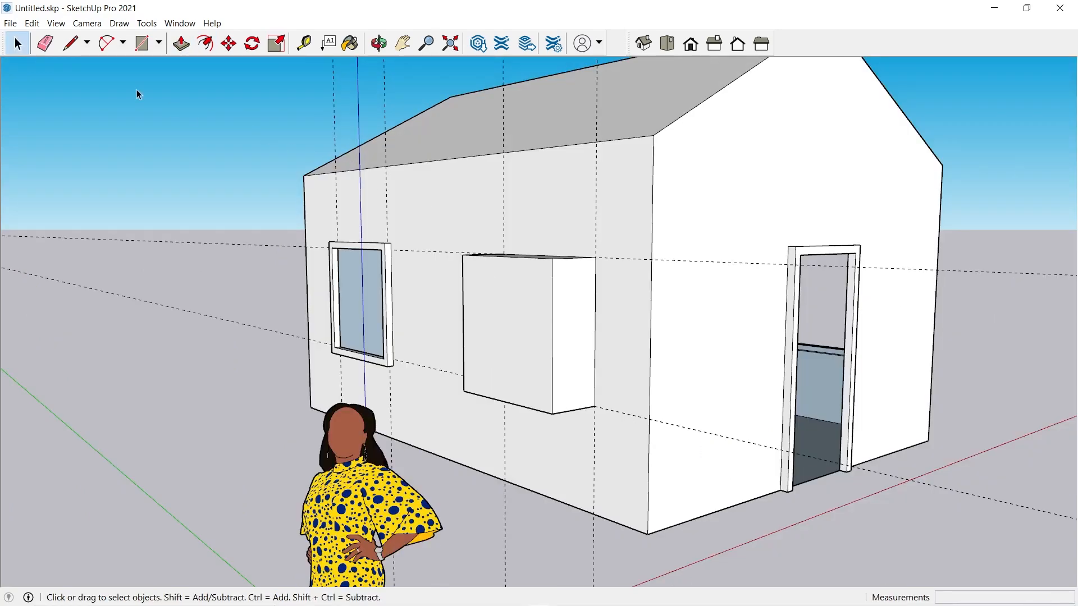
- Erase the two vertical guides at the far window and delete all remaining guides
{"action": "left_click", "coordinate": [47, 45]}
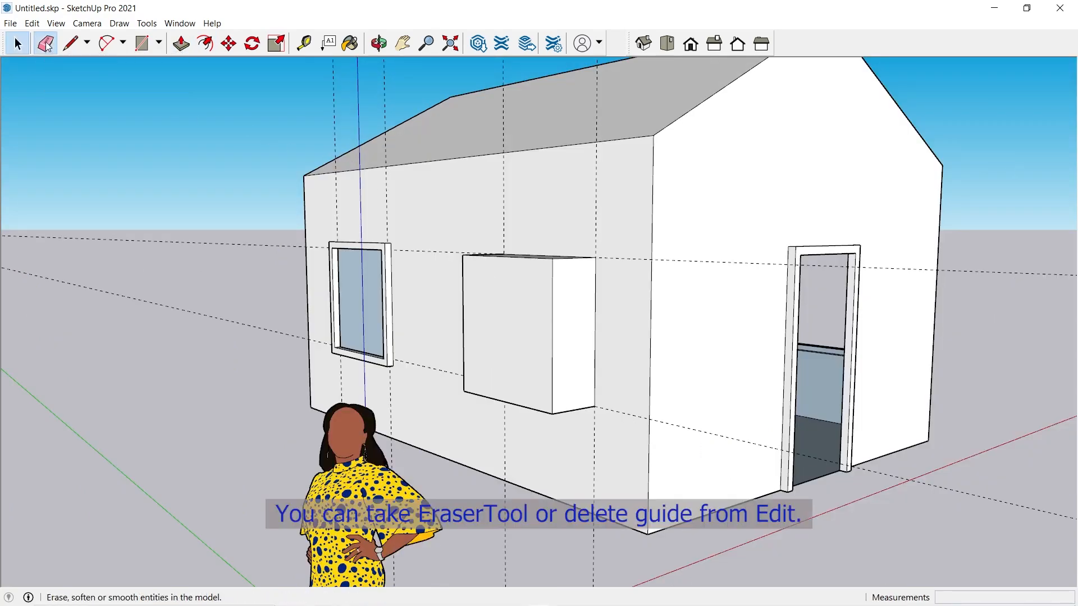
{"action": "left_click_drag", "start_coordinate": [315, 103], "coordinate": [254, 103]}
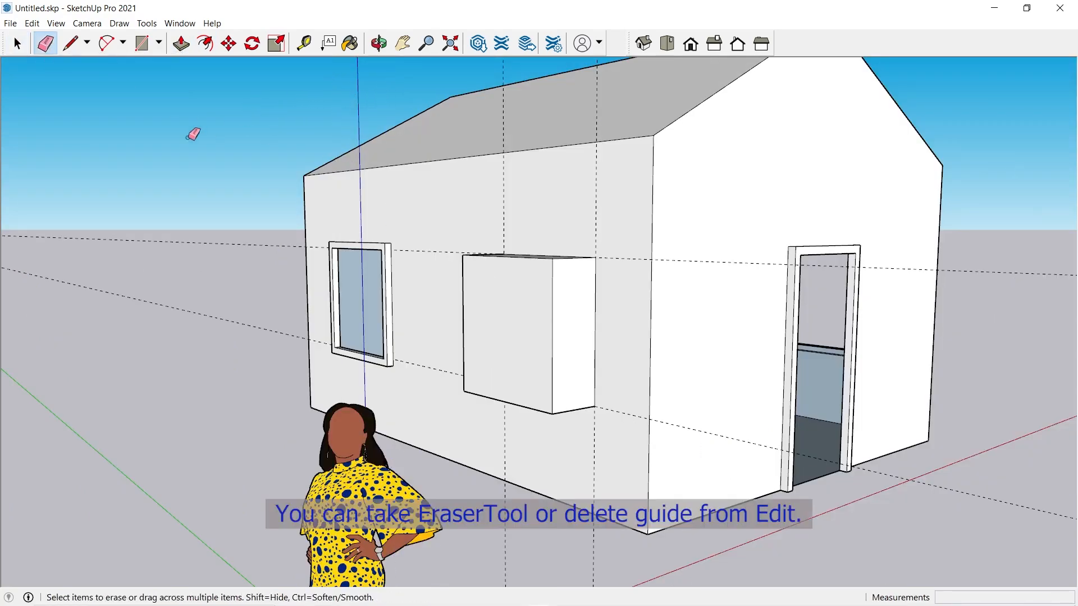
{"action": "left_click", "coordinate": [32, 23]}
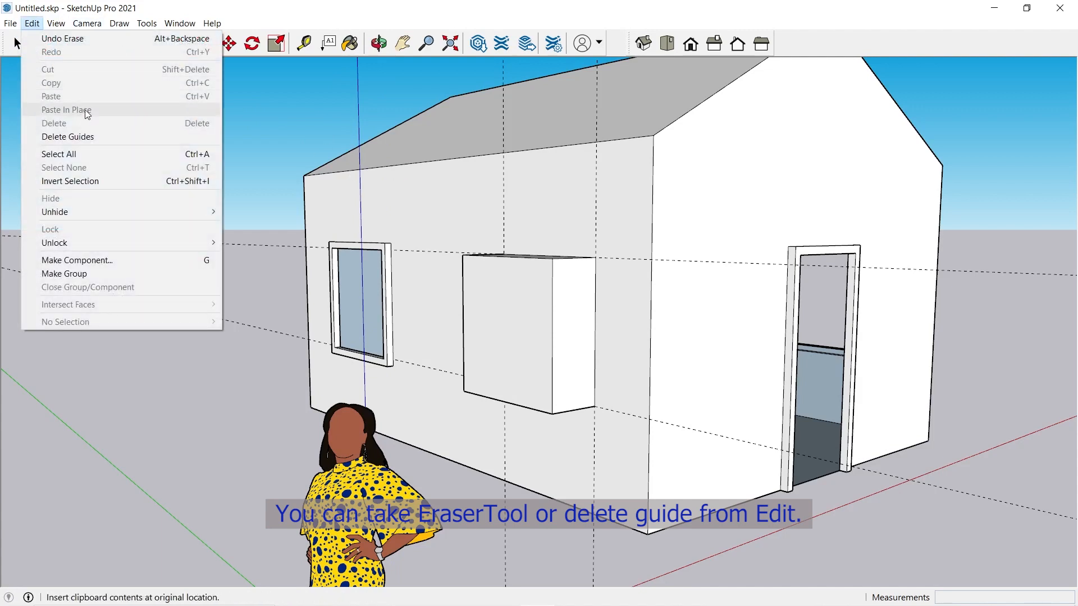
{"action": "left_click", "coordinate": [93, 136]}
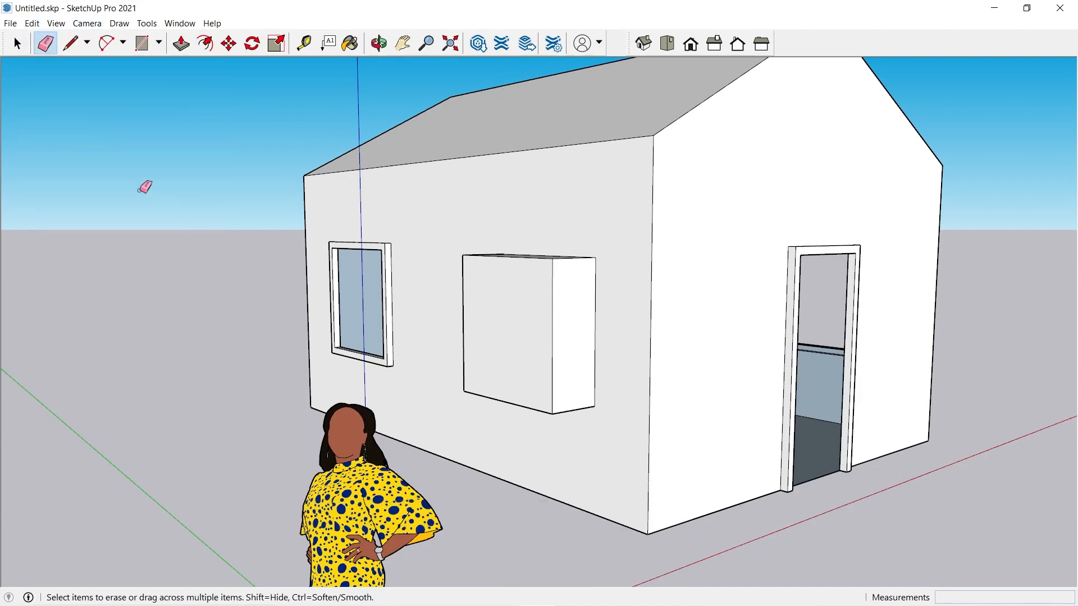
{"action": "left_click", "coordinate": [17, 44]}
- Draw lines extending both sloped edges of the door-side gable 1'6" beyond the wall corners
{"action": "middle_click_drag", "start_coordinate": [381, 340], "coordinate": [423, 322]}
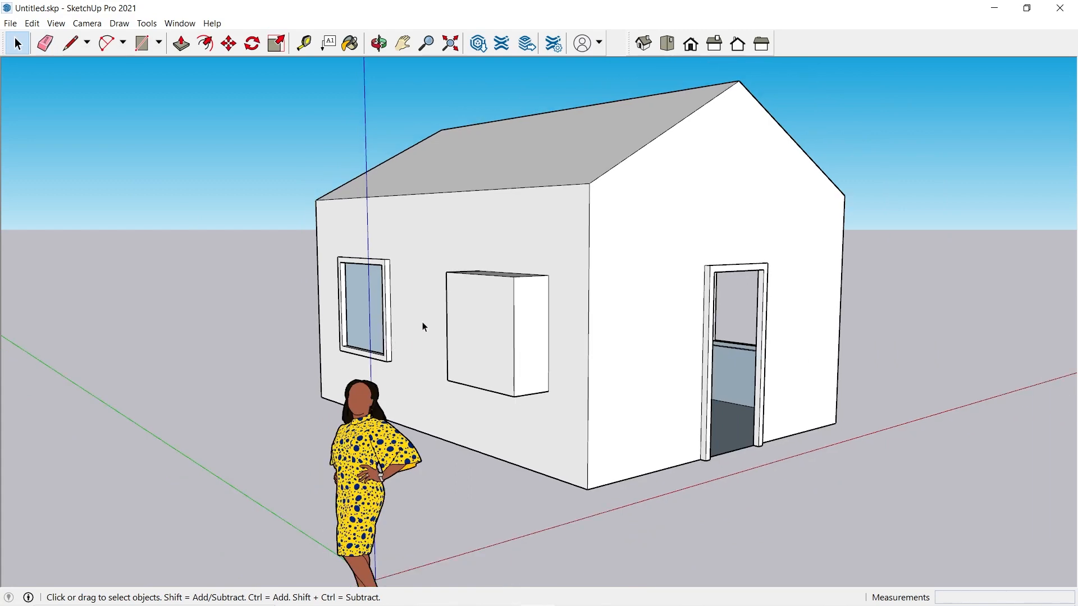
{"action": "middle_click_drag", "start_coordinate": [673, 174], "coordinate": [241, 107]}
{"action": "left_click", "coordinate": [239, 102]}
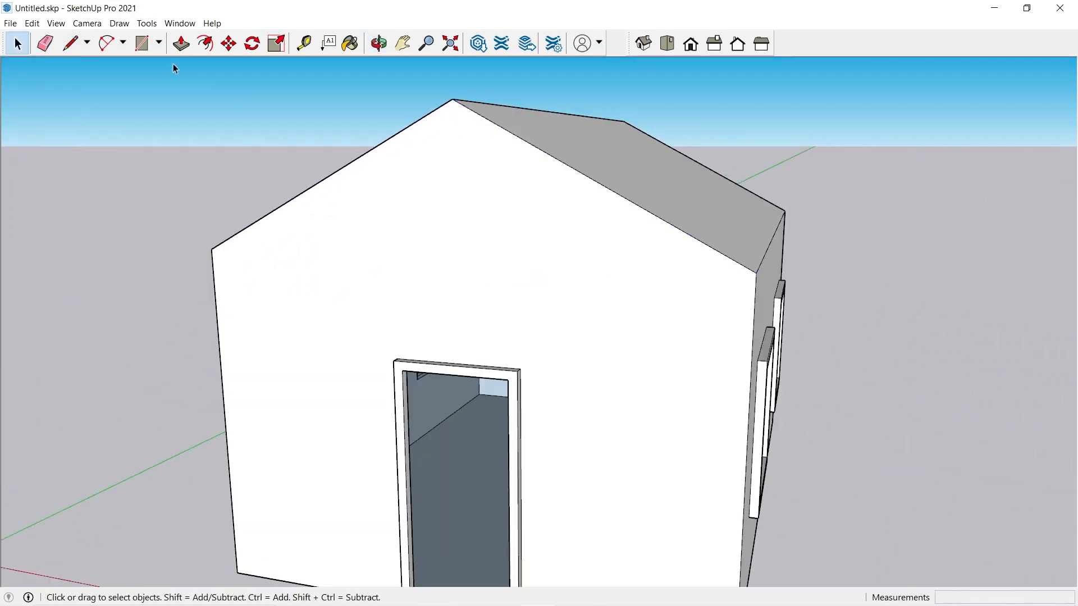
{"action": "left_click", "coordinate": [71, 45]}
{"action": "middle_click_drag", "start_coordinate": [791, 293], "coordinate": [791, 282]}
{"action": "left_click", "coordinate": [756, 261]}
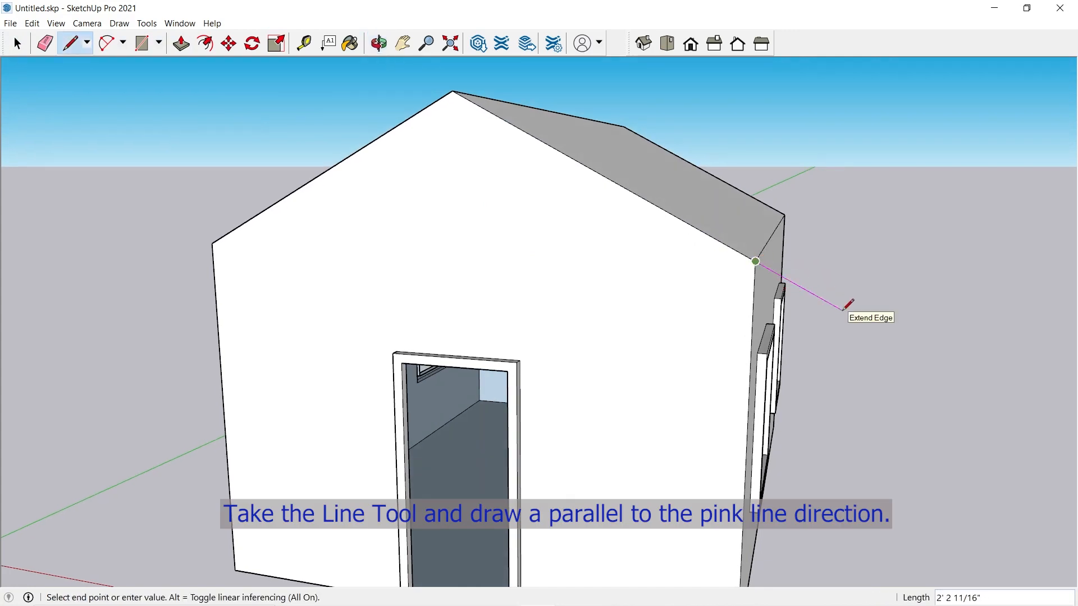
{"action": "type", "text": "1'6"}
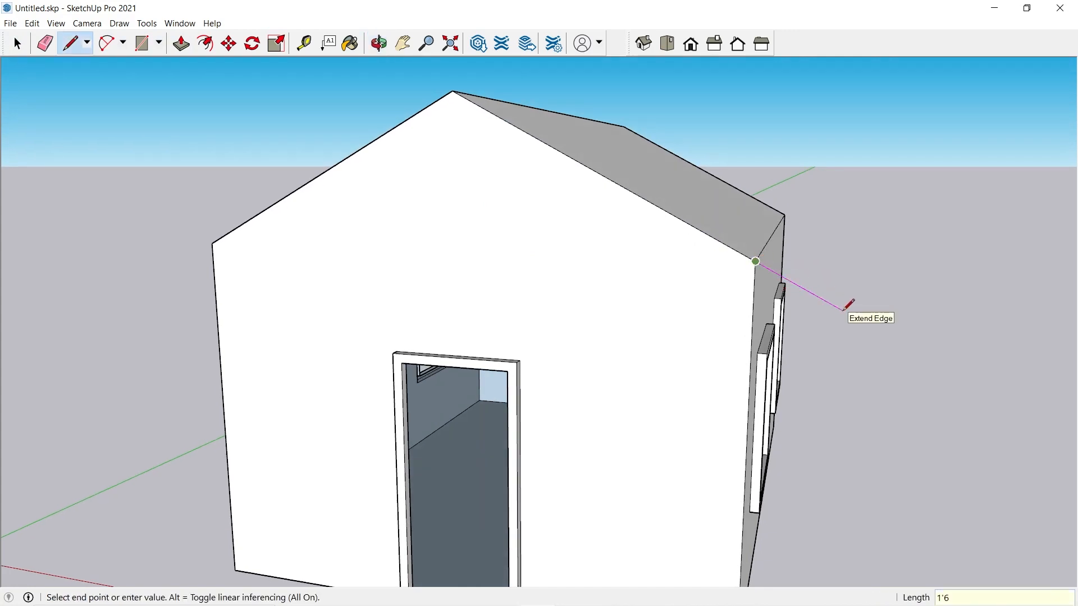
{"action": "key", "text": "Return"}
{"action": "key", "text": "Escape"}
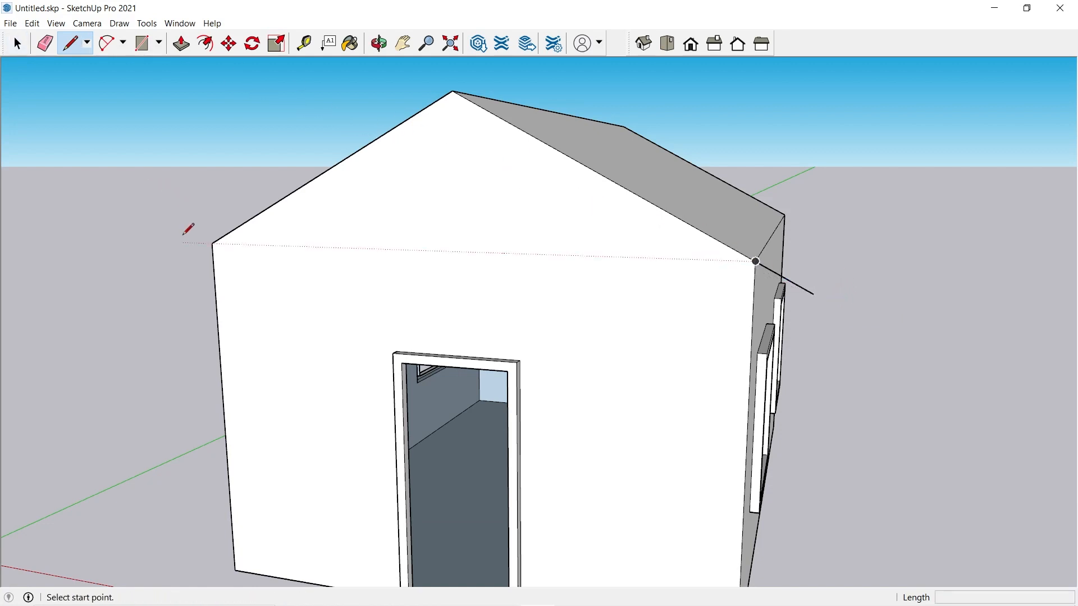
{"action": "left_click", "coordinate": [213, 242]}
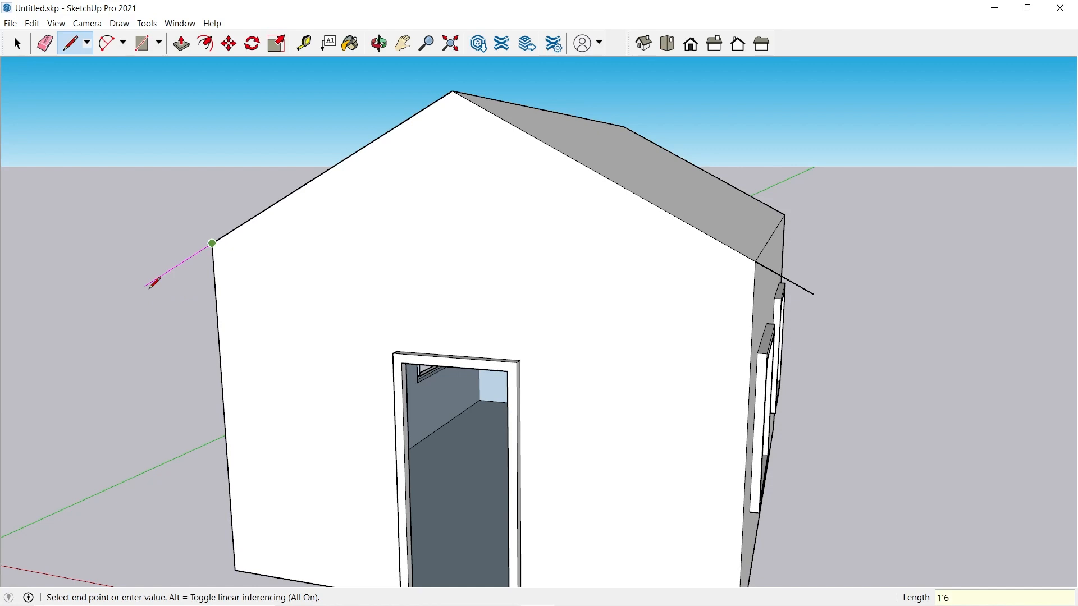
{"action": "left_click", "coordinate": [176, 266]}
- Copy the gable's sloped edges and their two extension lines 4" straight up along the blue axis
{"action": "left_click", "coordinate": [18, 44]}
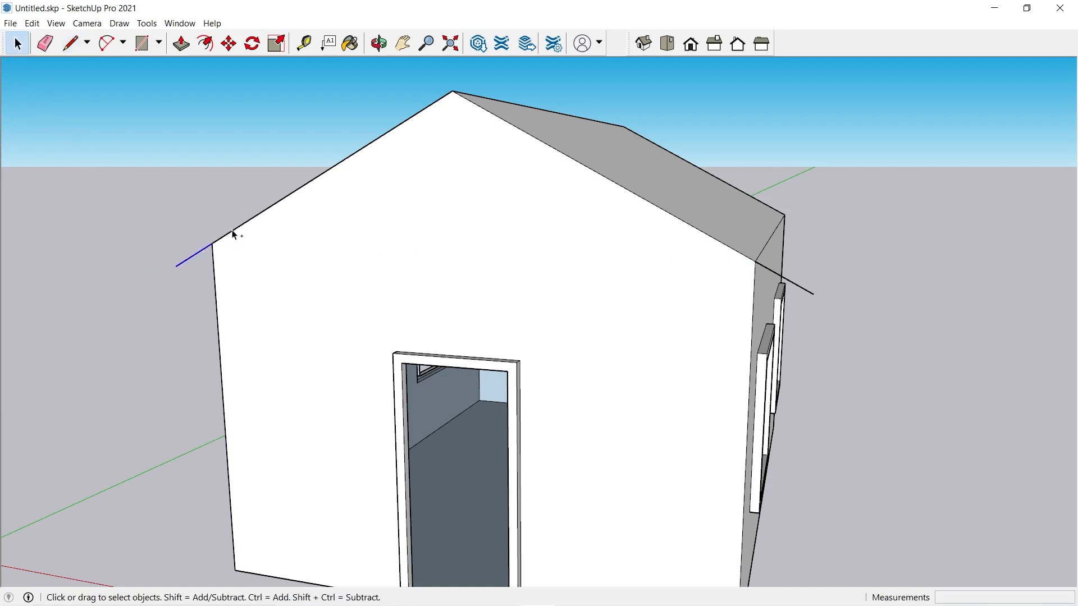
{"action": "left_click", "coordinate": [658, 208], "text": "shift"}
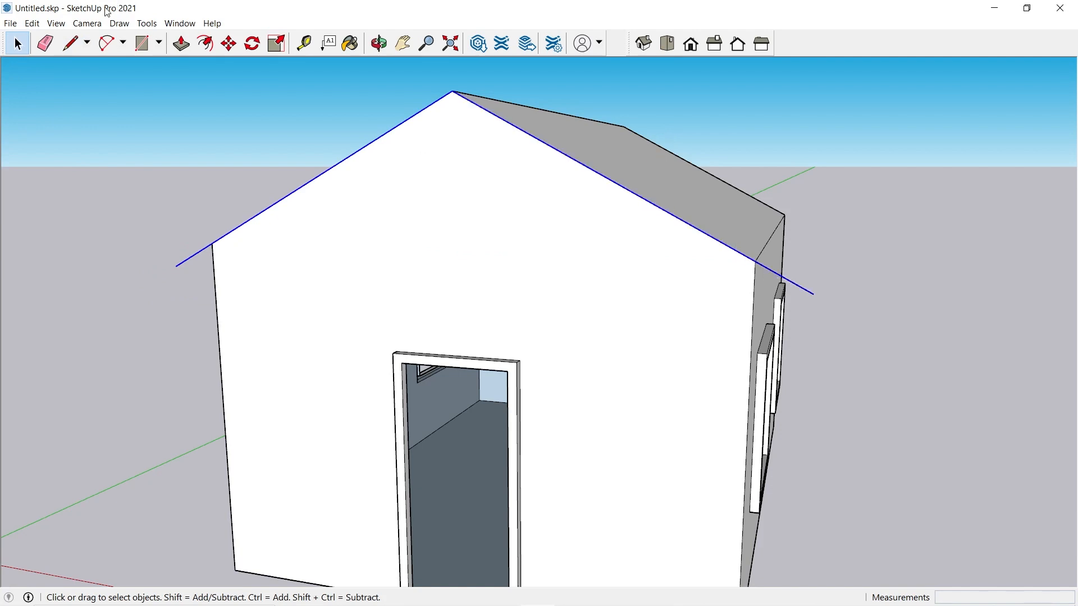
{"action": "left_click", "coordinate": [228, 44]}
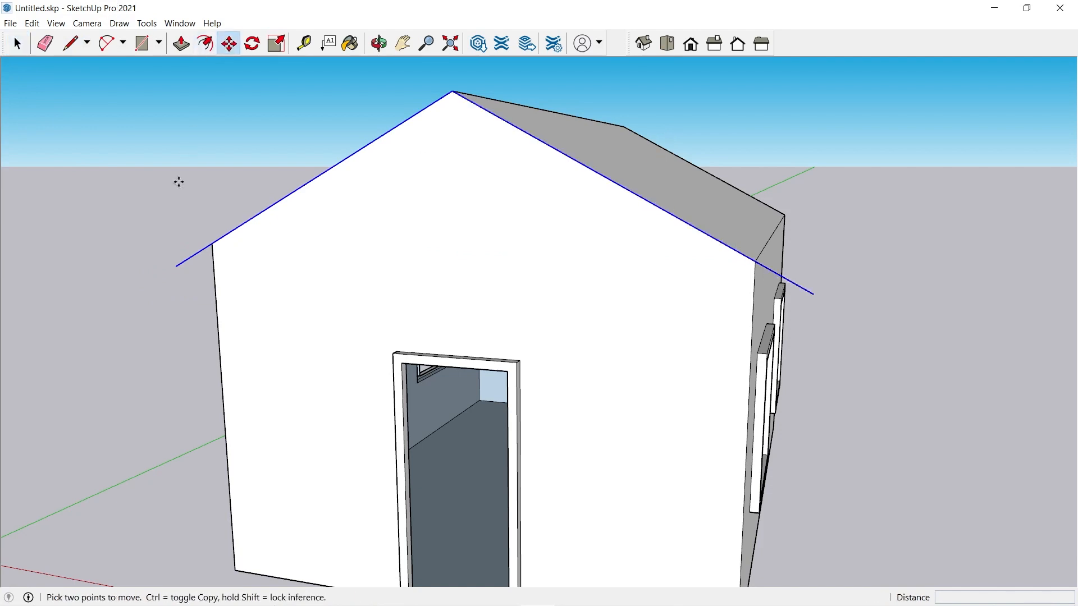
{"action": "left_click", "coordinate": [177, 268]}
{"action": "key", "text": "ctrl"}
{"action": "type", "text": "4"}
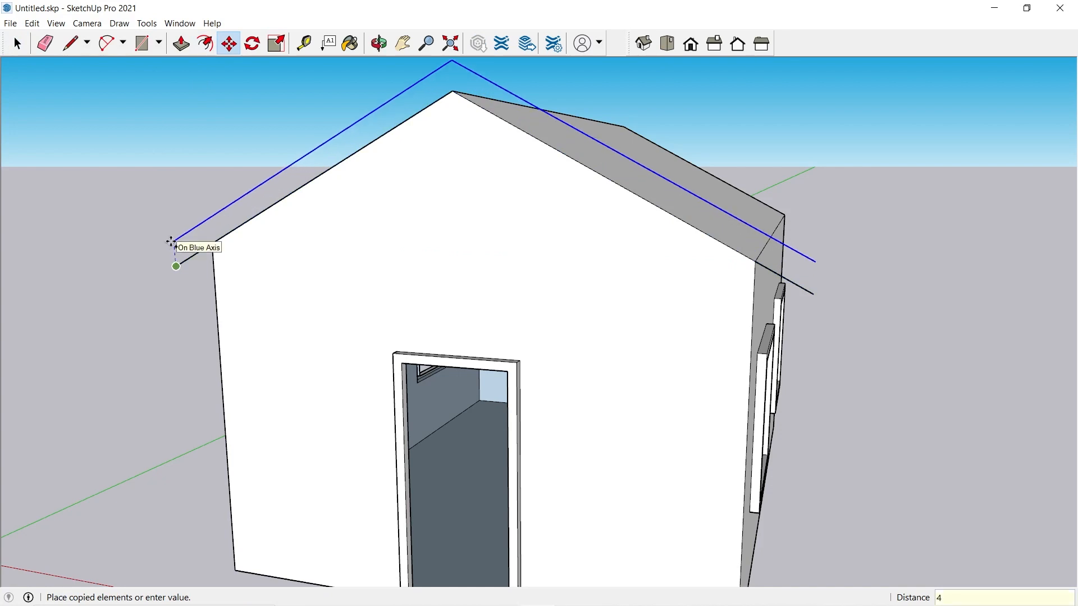
{"action": "key", "text": "Return"}
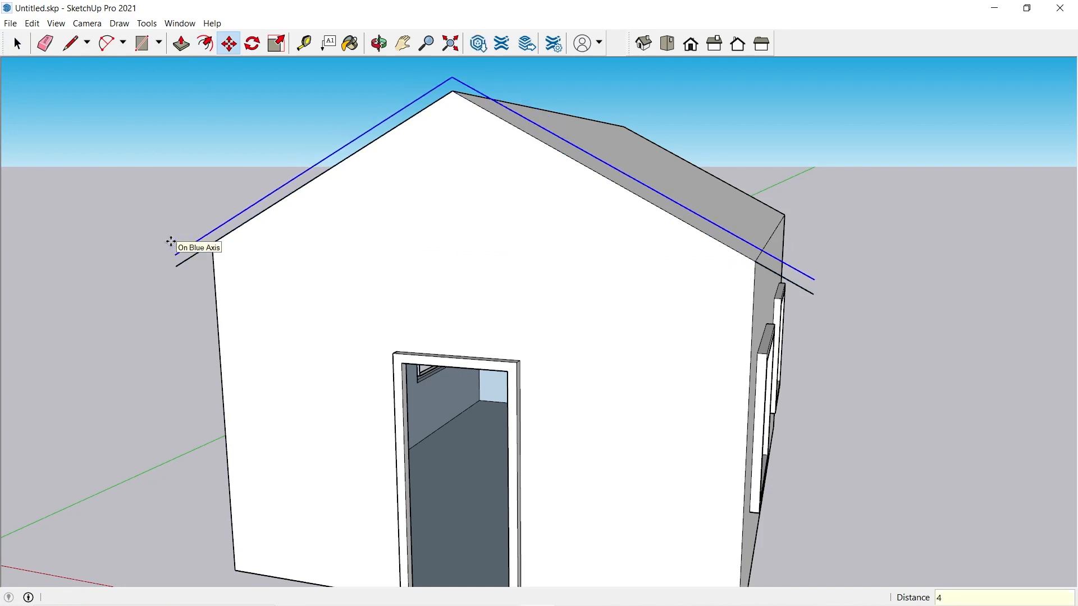
- Close both ends of the roof profile with short lines joining the original and copied edges
{"action": "left_click", "coordinate": [76, 44]}
{"action": "left_click", "coordinate": [177, 266]}
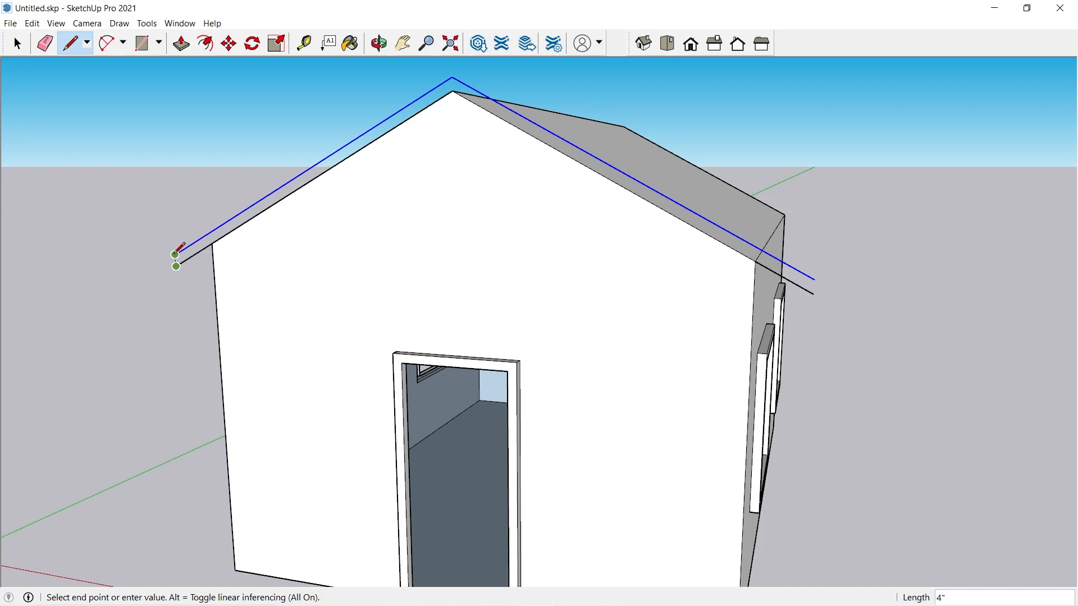
{"action": "key", "text": "Escape"}
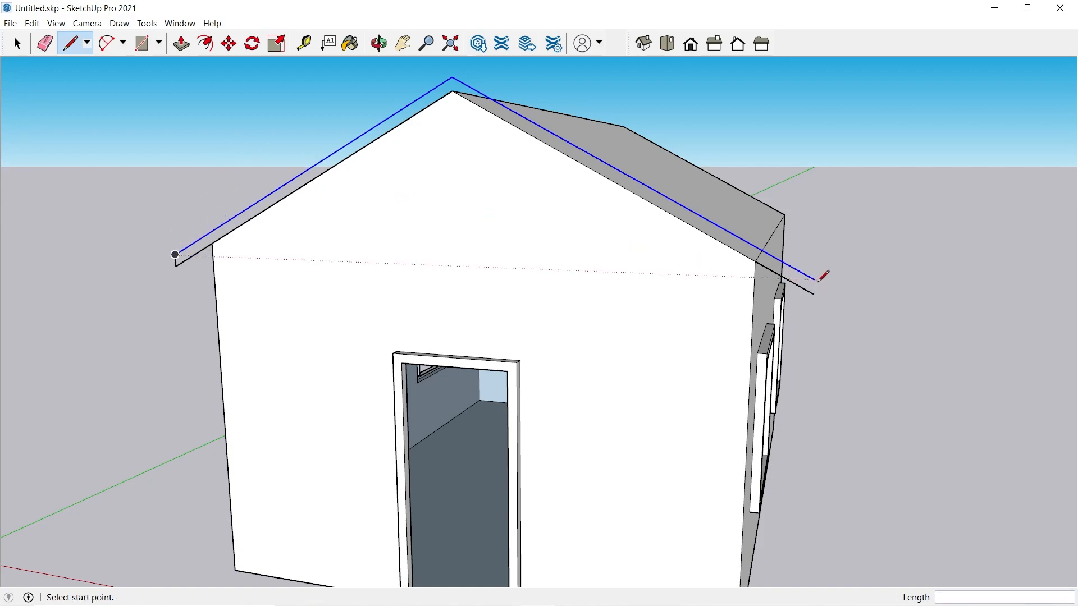
{"action": "left_click", "coordinate": [815, 279]}
{"action": "left_click", "coordinate": [815, 294]}
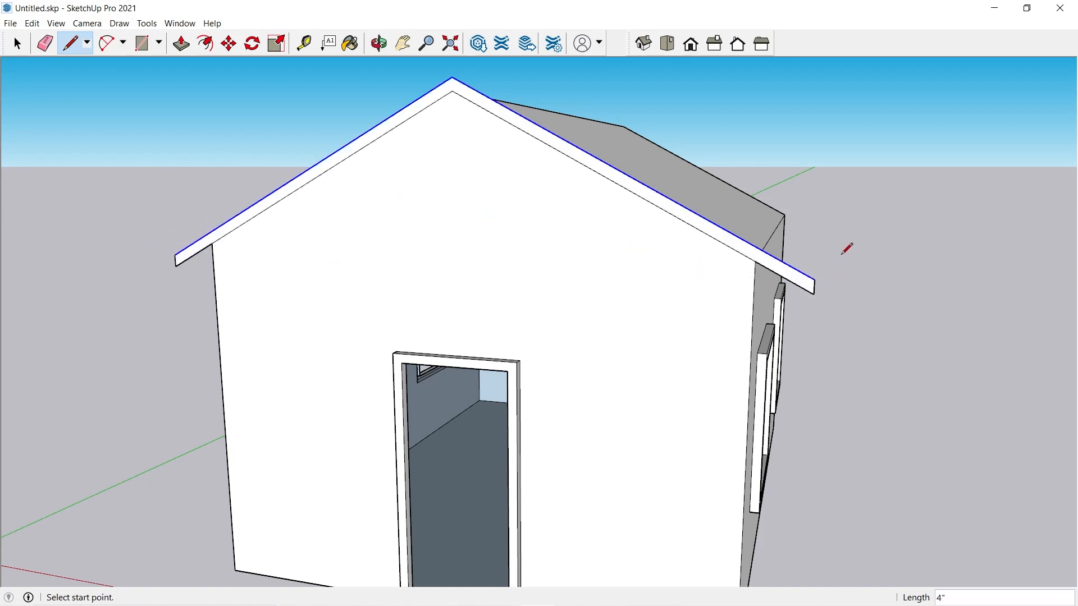
- Make a group from the roof profile's face and its edges
{"action": "key", "text": "space"}
{"action": "scroll", "coordinate": [797, 284], "scroll_direction": "up", "scroll_amount": 1}
{"action": "left_click", "coordinate": [796, 280]}
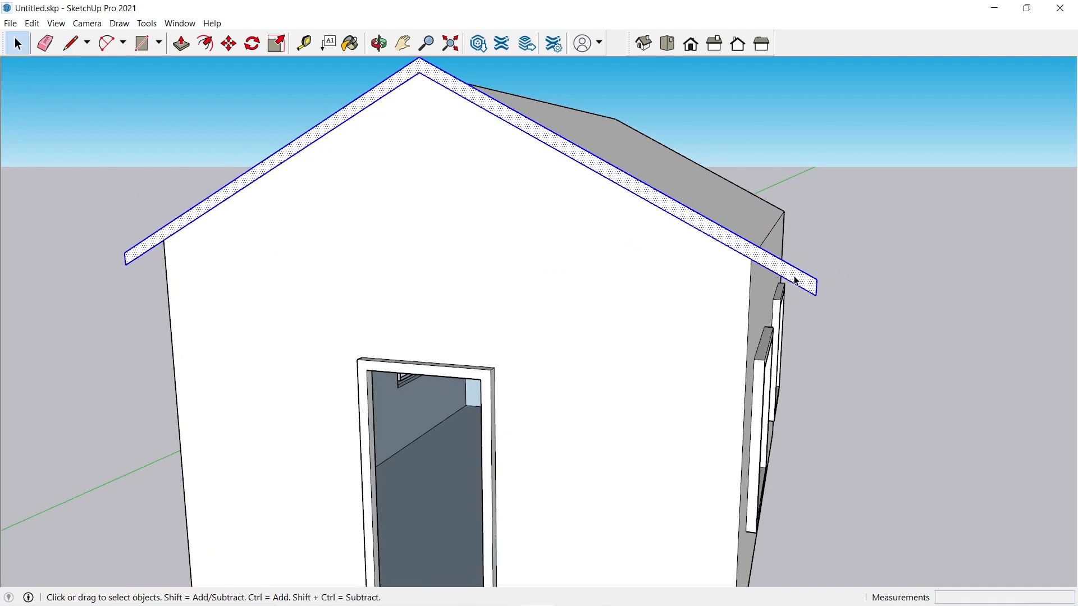
{"action": "right_click", "coordinate": [796, 281]}
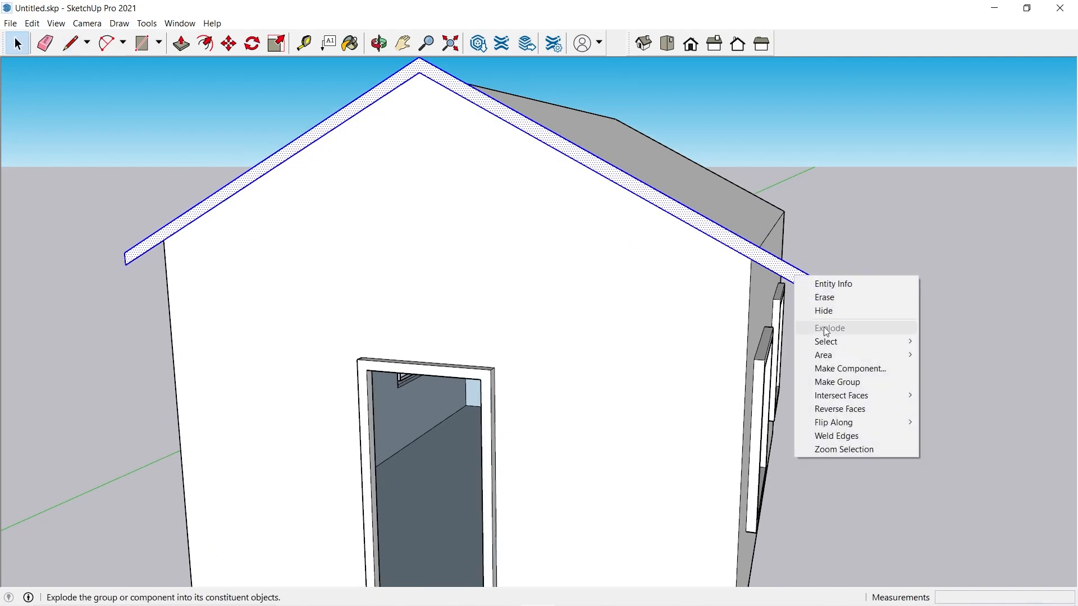
{"action": "left_click", "coordinate": [849, 379]}
- Open the roof profile group and Push/Pull its face 20' along the length of the house
{"action": "middle_click_drag", "start_coordinate": [850, 385], "coordinate": [740, 307]}
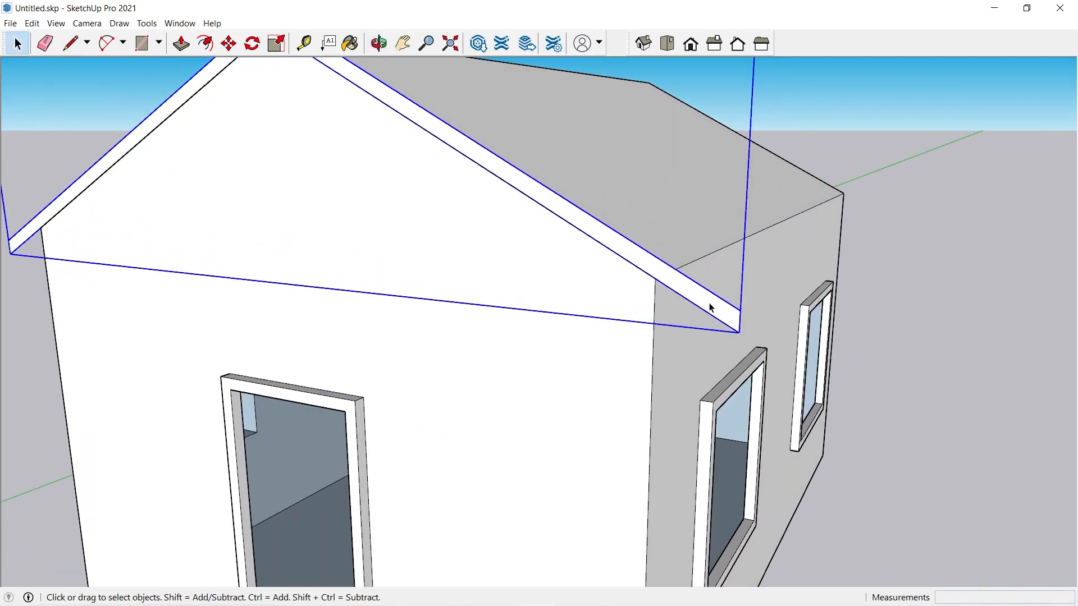
{"action": "scroll", "coordinate": [710, 309], "scroll_direction": "down", "scroll_amount": 2}
{"action": "scroll", "coordinate": [622, 330], "scroll_direction": "down", "scroll_amount": 2}
{"action": "middle_click_drag", "start_coordinate": [622, 330], "coordinate": [586, 297]}
{"action": "key", "text": "p"}
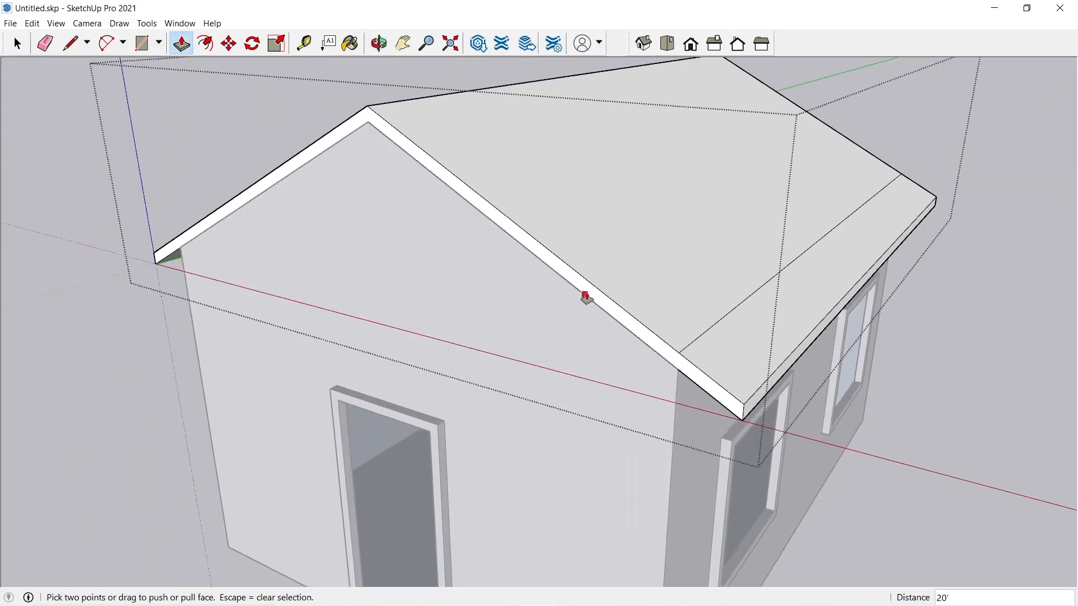
- Push/Pull the roof's gable face above the door outward 1'6" to form the front overhang
{"action": "scroll", "coordinate": [585, 297], "scroll_direction": "up", "scroll_amount": 1}
{"action": "key", "text": "space"}
{"action": "left_click", "coordinate": [597, 297]}
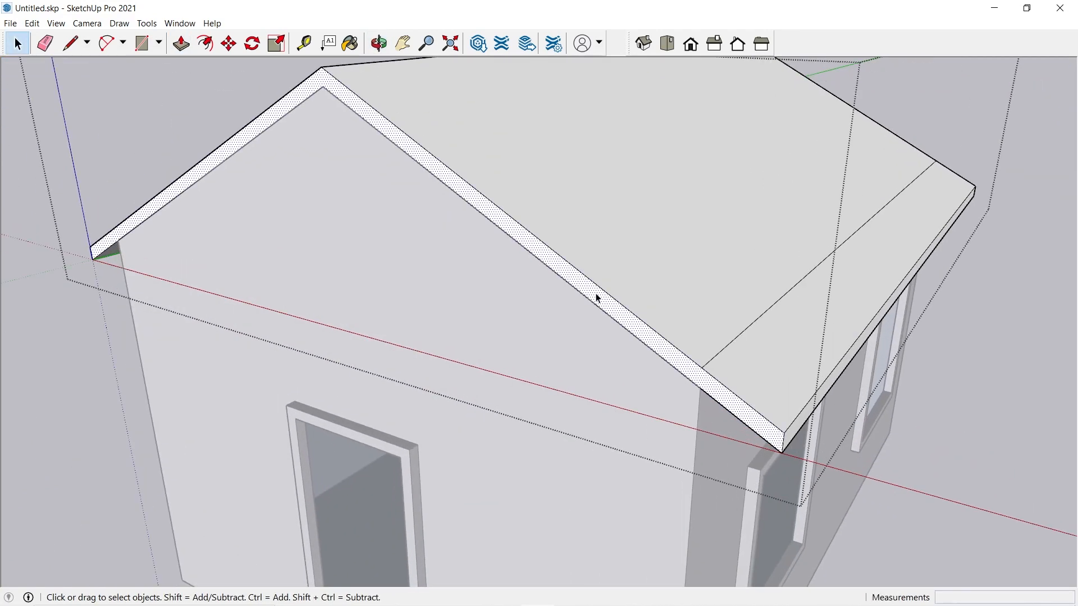
{"action": "key", "text": "p"}
{"action": "left_click", "coordinate": [597, 297]}
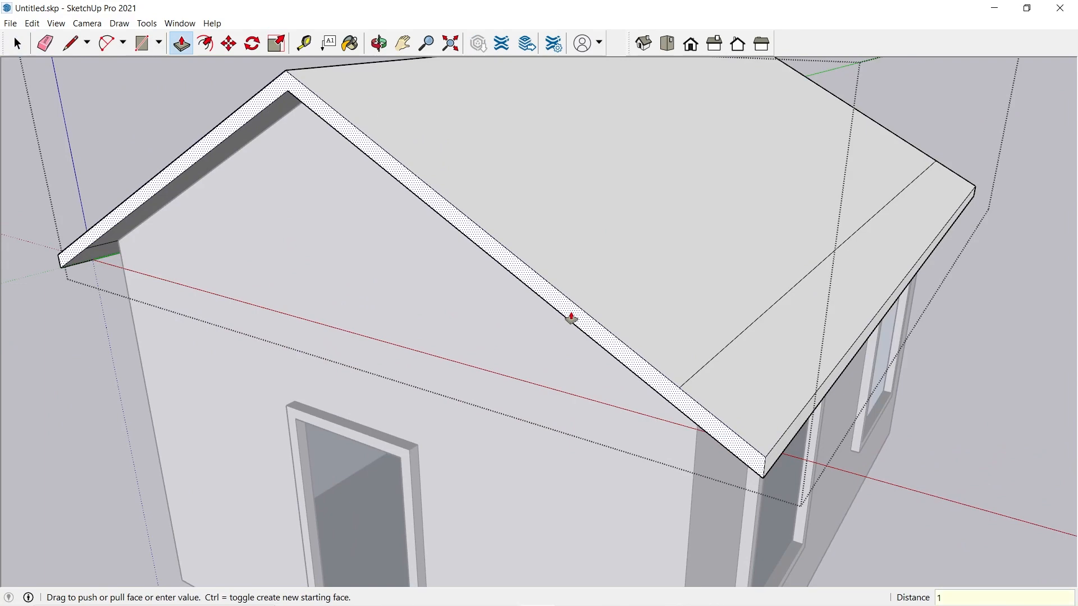
{"action": "key", "text": "Return"}
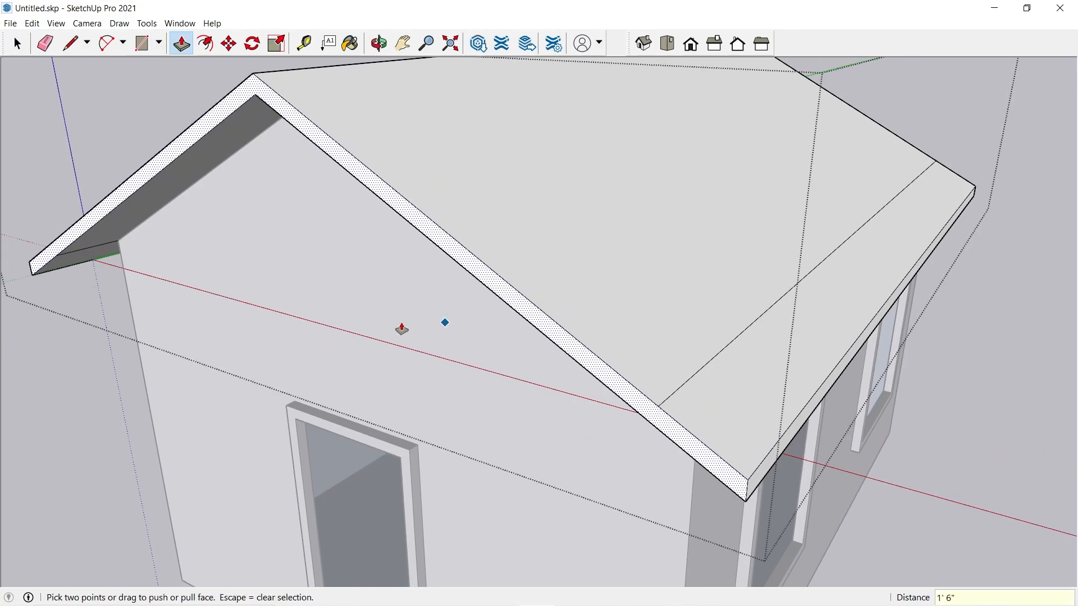
- Push/Pull the roof's gable face at the rear wall outward 1'6" to form the matching overhang
{"action": "middle_click_drag", "start_coordinate": [402, 329], "coordinate": [364, 236]}
{"action": "scroll", "coordinate": [681, 248], "scroll_direction": "up", "scroll_amount": 2}
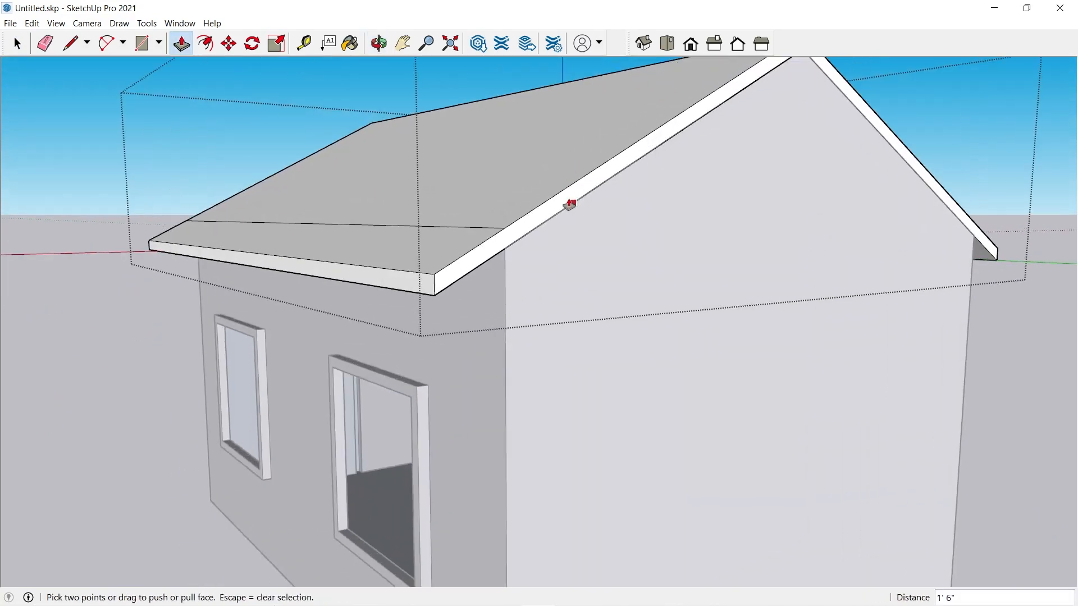
{"action": "scroll", "coordinate": [525, 238], "scroll_direction": "up", "scroll_amount": 1}
{"action": "left_click", "coordinate": [523, 225]}
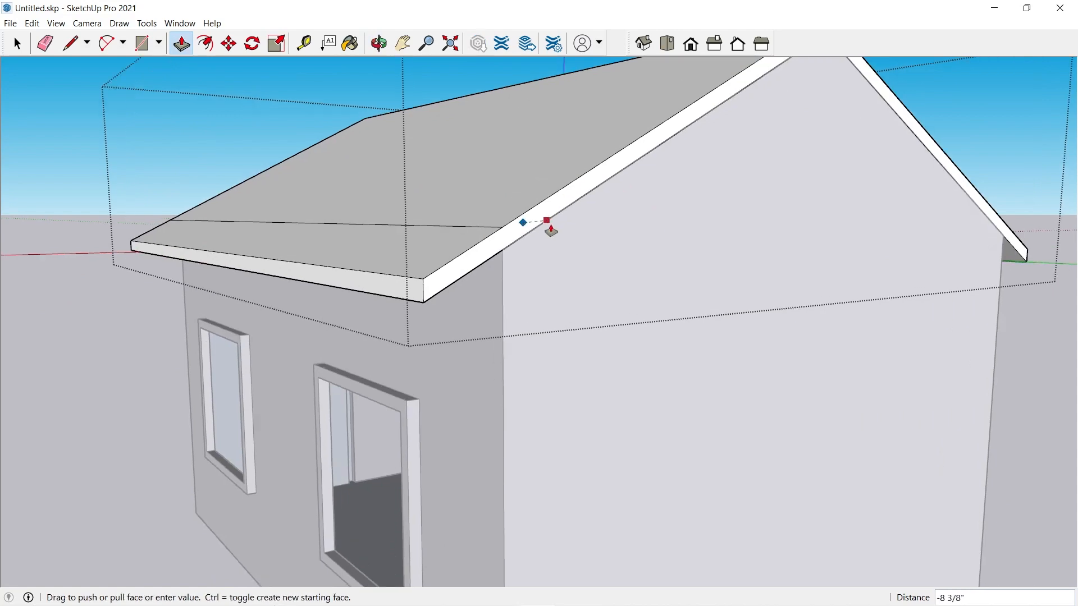
{"action": "left_click", "coordinate": [556, 231]}
{"action": "scroll", "coordinate": [498, 234], "scroll_direction": "up", "scroll_amount": 2}
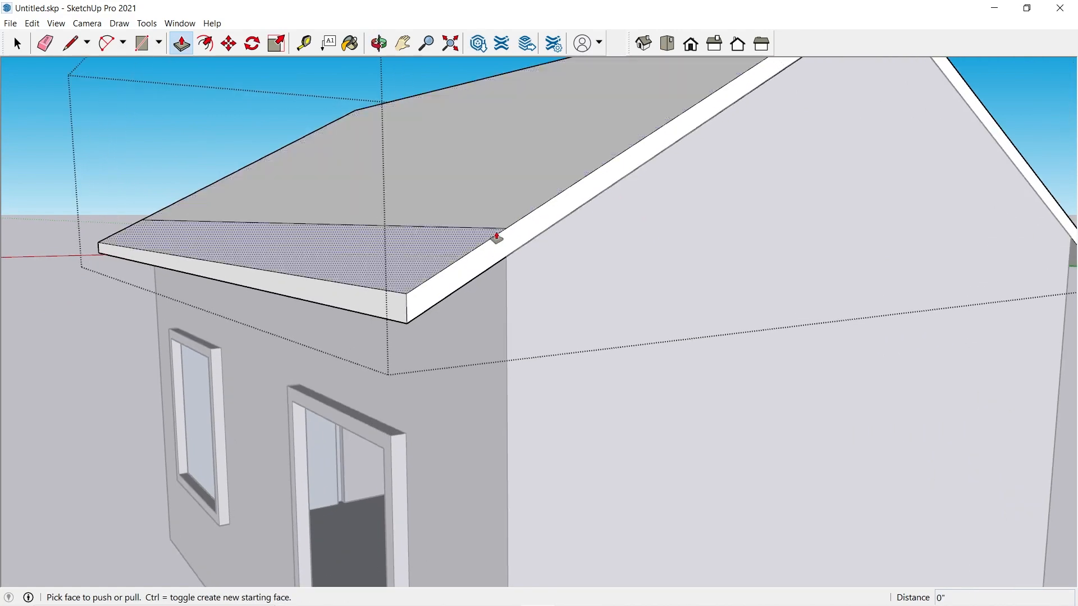
{"action": "key", "text": "space"}
{"action": "left_click", "coordinate": [517, 244]}
{"action": "key", "text": "p"}
{"action": "left_click", "coordinate": [517, 243]}
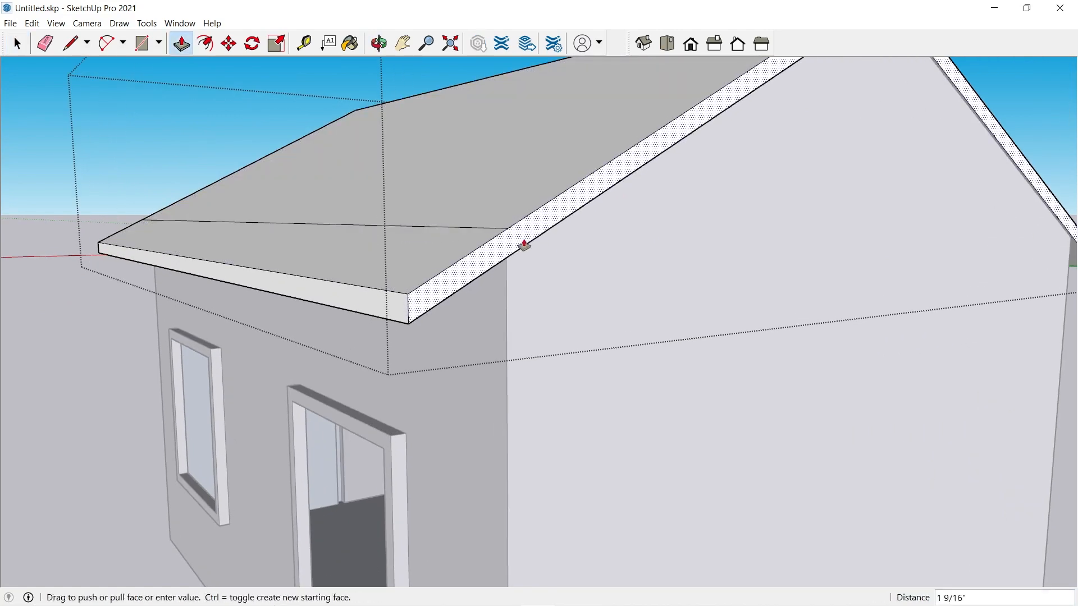
{"action": "type", "text": "1'6"}
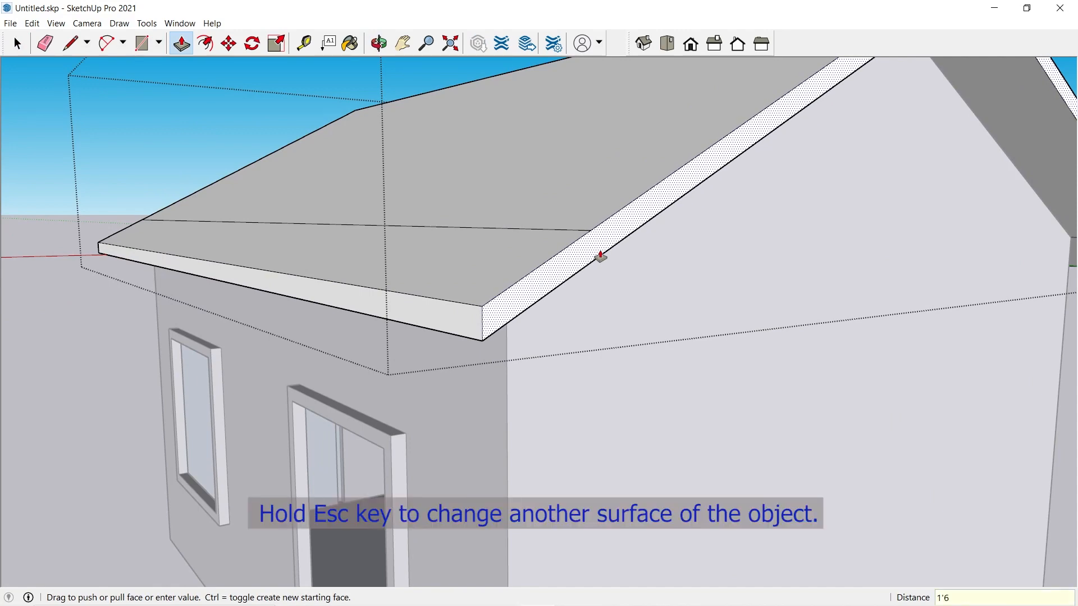
{"action": "key", "text": "Return"}
- Erase the dividing line on top of the roof slope above the two framed windows, and leave the group
{"action": "middle_click_drag", "start_coordinate": [602, 252], "coordinate": [671, 343]}
{"action": "scroll", "coordinate": [671, 343], "scroll_direction": "up", "scroll_amount": 3}
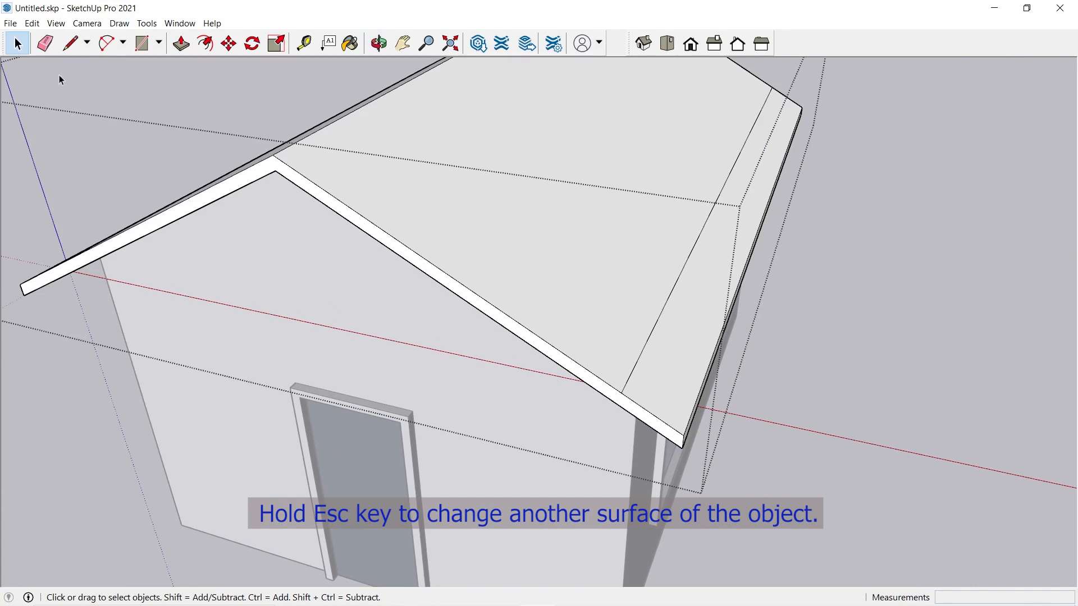
{"action": "left_click", "coordinate": [45, 44]}
{"action": "left_click", "coordinate": [665, 310]}
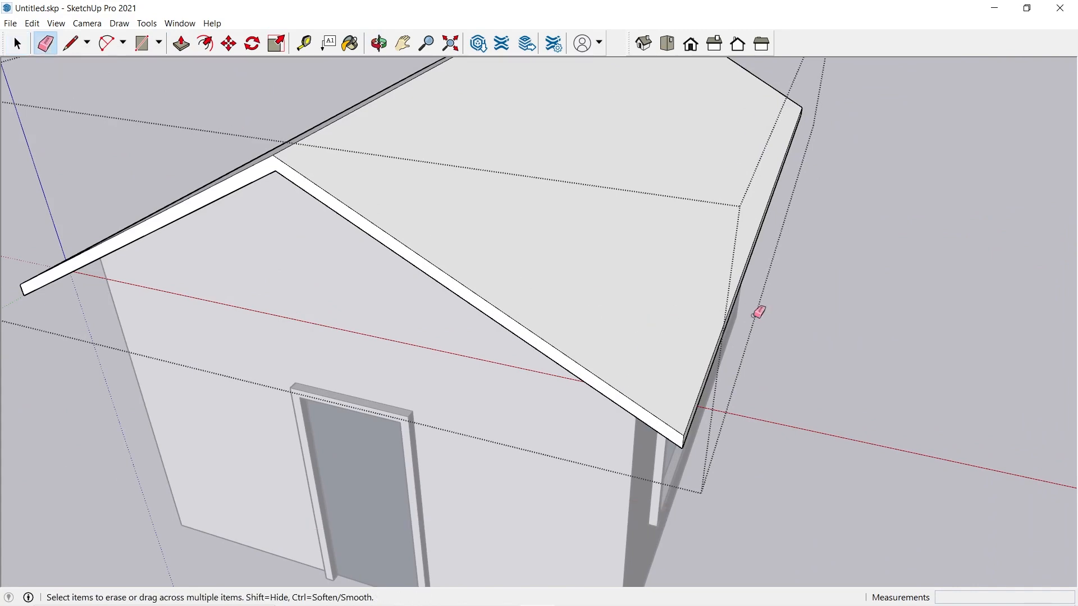
{"action": "middle_click_drag", "start_coordinate": [760, 307], "coordinate": [289, 245]}
{"action": "mouse_move", "coordinate": [392, 279]}
{"action": "middle_mouse_down"}
{"action": "mouse_move", "coordinate": [526, 185]}
{"action": "mouse_move", "coordinate": [320, 230]}
{"action": "middle_mouse_up"}
{"action": "key", "text": "space"}
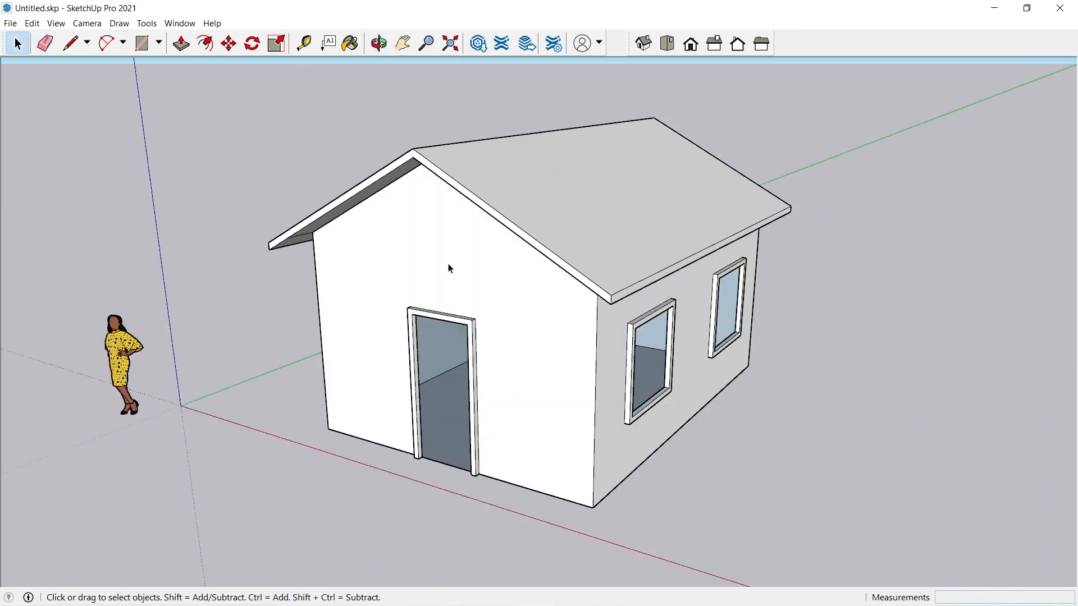
- Reopen the roof group and erase the dividing line under the eave on the side with the protruding window box
{"action": "middle_click_drag", "start_coordinate": [452, 270], "coordinate": [624, 229]}
{"action": "left_click_drag", "start_coordinate": [623, 228], "coordinate": [430, 164]}
{"action": "middle_click_drag", "start_coordinate": [430, 164], "coordinate": [441, 147]}
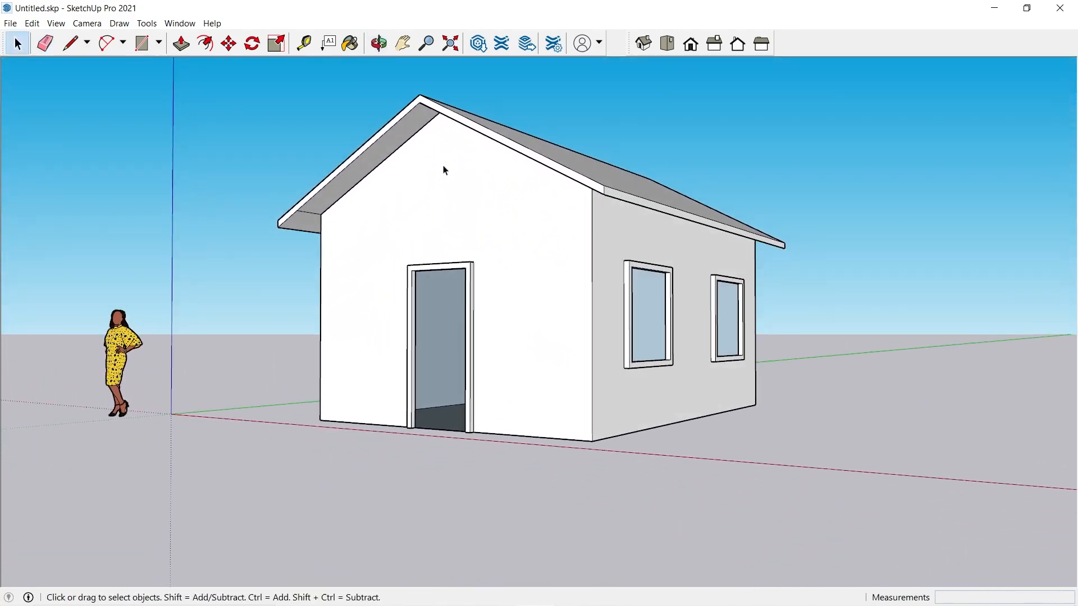
{"action": "middle_click_drag", "start_coordinate": [303, 206], "coordinate": [393, 143]}
{"action": "scroll", "coordinate": [330, 203], "scroll_direction": "up", "scroll_amount": 7}
{"action": "scroll", "coordinate": [274, 210], "scroll_direction": "up", "scroll_amount": 2}
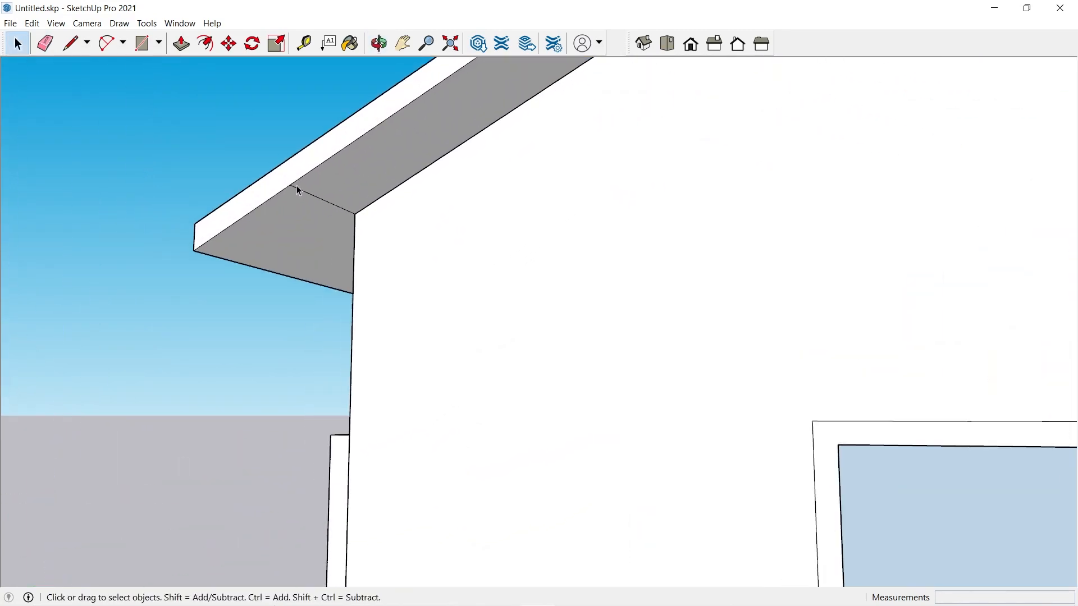
{"action": "left_click", "coordinate": [296, 200]}
{"action": "double_click", "coordinate": [301, 199]}
{"action": "scroll", "coordinate": [317, 191], "scroll_direction": "up", "scroll_amount": 2}
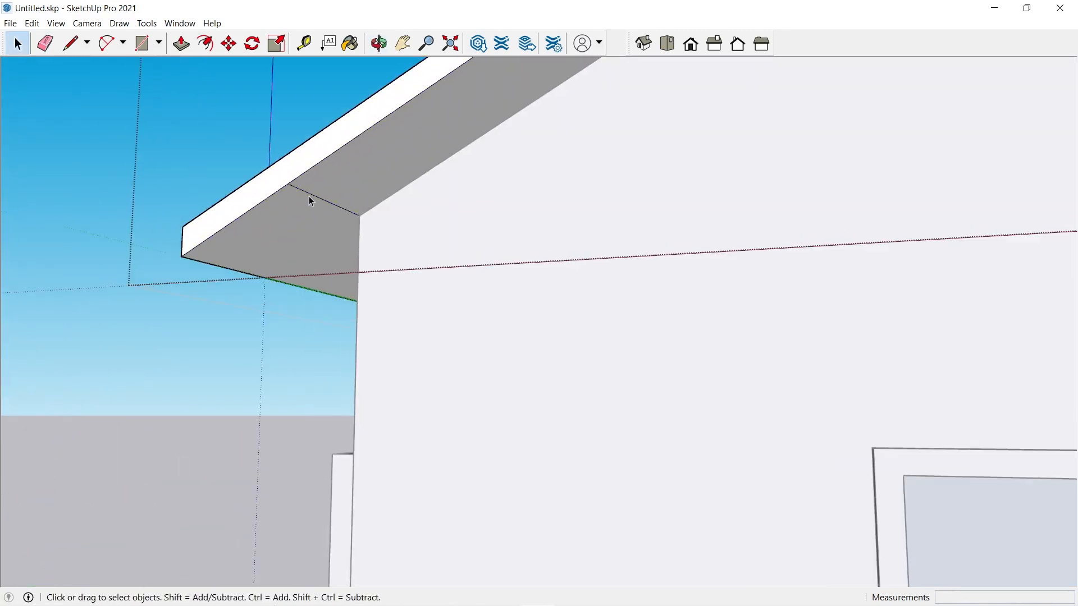
{"action": "left_click", "coordinate": [45, 43]}
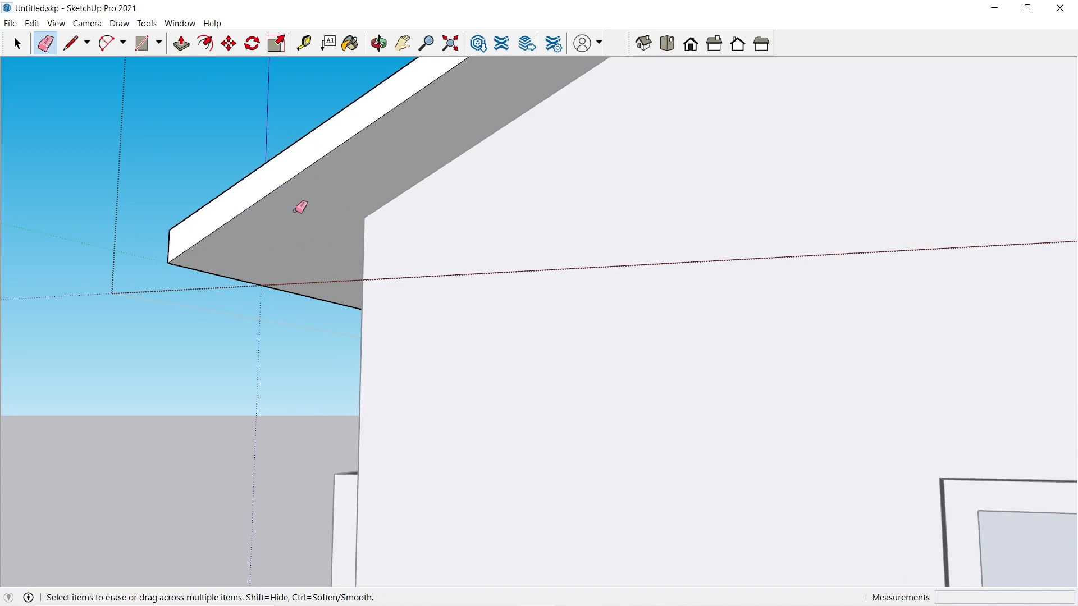
- Erase the dividing line under the opposite eave, above the side wall with the two framed windows
{"action": "scroll", "coordinate": [295, 211], "scroll_direction": "down", "scroll_amount": 5}
{"action": "middle_click_drag", "start_coordinate": [860, 240], "coordinate": [651, 192]}
{"action": "scroll", "coordinate": [597, 283], "scroll_direction": "down", "scroll_amount": 1}
{"action": "mouse_move", "coordinate": [618, 125]}
{"action": "middle_mouse_down"}
{"action": "mouse_move", "coordinate": [597, 281]}
{"action": "mouse_move", "coordinate": [681, 44]}
{"action": "middle_mouse_up"}
{"action": "scroll", "coordinate": [585, 210], "scroll_direction": "down", "scroll_amount": 2}
{"action": "scroll", "coordinate": [595, 132], "scroll_direction": "up", "scroll_amount": 5}
{"action": "left_click_drag", "start_coordinate": [615, 129], "coordinate": [601, 135]}
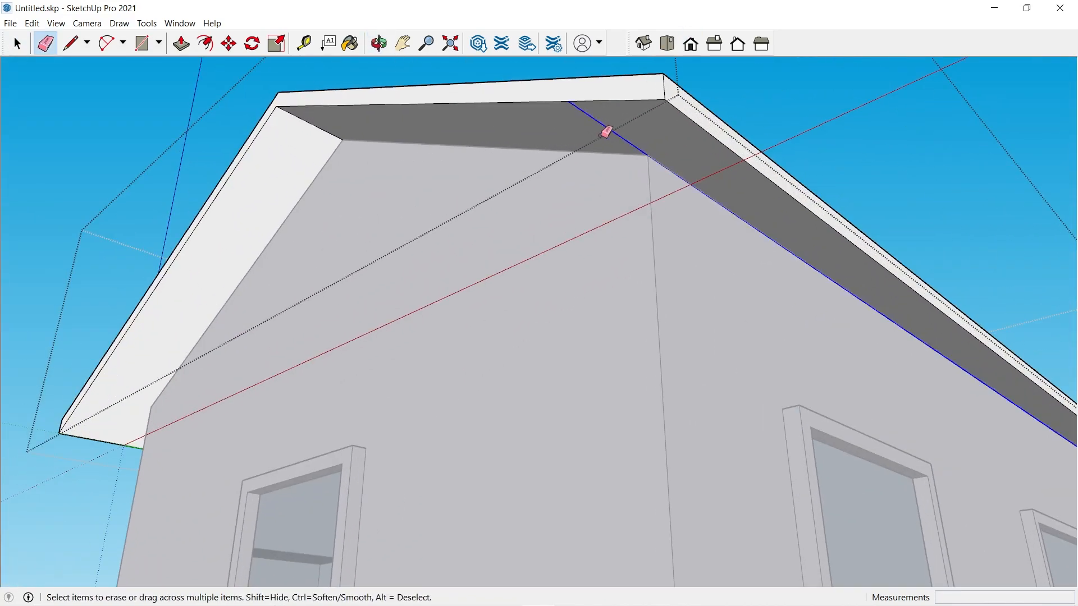
{"action": "scroll", "coordinate": [373, 270], "scroll_direction": "down", "scroll_amount": 5}
{"action": "mouse_move", "coordinate": [372, 270]}
{"action": "middle_mouse_down"}
{"action": "mouse_move", "coordinate": [806, 267]}
{"action": "mouse_move", "coordinate": [430, 125]}
{"action": "mouse_move", "coordinate": [789, 131]}
{"action": "mouse_move", "coordinate": [614, 200]}
{"action": "mouse_move", "coordinate": [772, 234]}
{"action": "mouse_move", "coordinate": [938, 291]}
{"action": "mouse_move", "coordinate": [311, 173]}
{"action": "mouse_move", "coordinate": [467, 134]}
{"action": "mouse_move", "coordinate": [335, 232]}
{"action": "middle_mouse_up"}
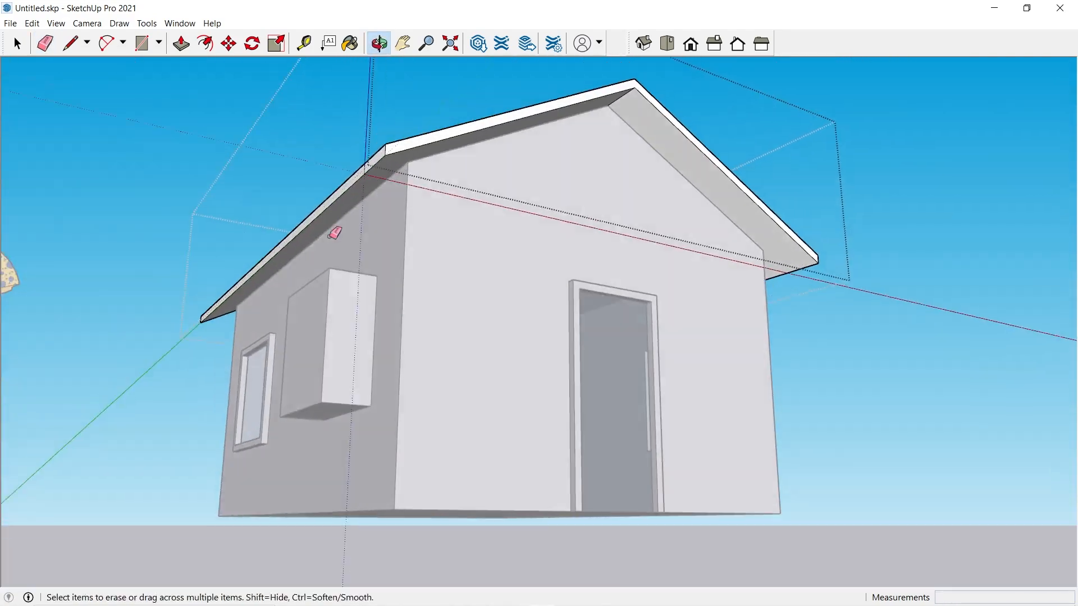
- Leave the roof group so that the whole house is available for selection
{"action": "left_click", "coordinate": [17, 43]}
{"action": "left_click", "coordinate": [87, 153]}
{"action": "mouse_move", "coordinate": [487, 183]}
{"action": "middle_mouse_down"}
{"action": "mouse_move", "coordinate": [423, 292]}
{"action": "mouse_move", "coordinate": [418, 206]}
{"action": "mouse_move", "coordinate": [574, 223]}
{"action": "mouse_move", "coordinate": [520, 224]}
{"action": "mouse_move", "coordinate": [519, 207]}
{"action": "middle_mouse_up"}
{"action": "middle_click_drag", "start_coordinate": [597, 233], "coordinate": [517, 217]}
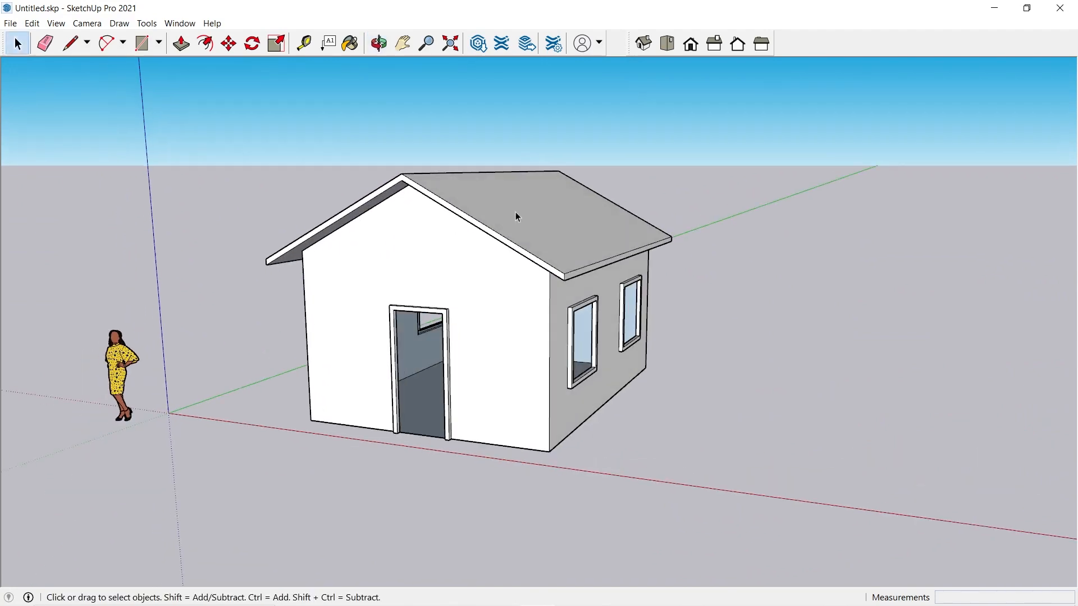
- Select all connected geometry of the house body, including walls, door and window frames, make it a group, and clear the selection
{"action": "left_click", "coordinate": [517, 216]}
{"action": "left_click", "coordinate": [494, 339]}
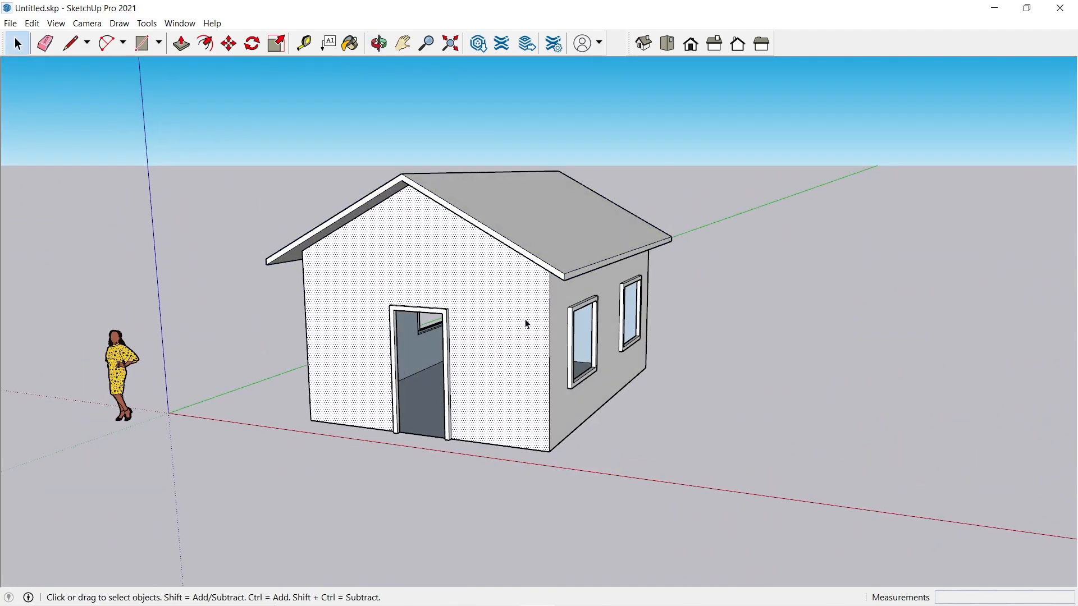
{"action": "middle_click_drag", "start_coordinate": [526, 320], "coordinate": [533, 304]}
{"action": "double_click", "coordinate": [531, 305]}
{"action": "triple_click", "coordinate": [532, 305]}
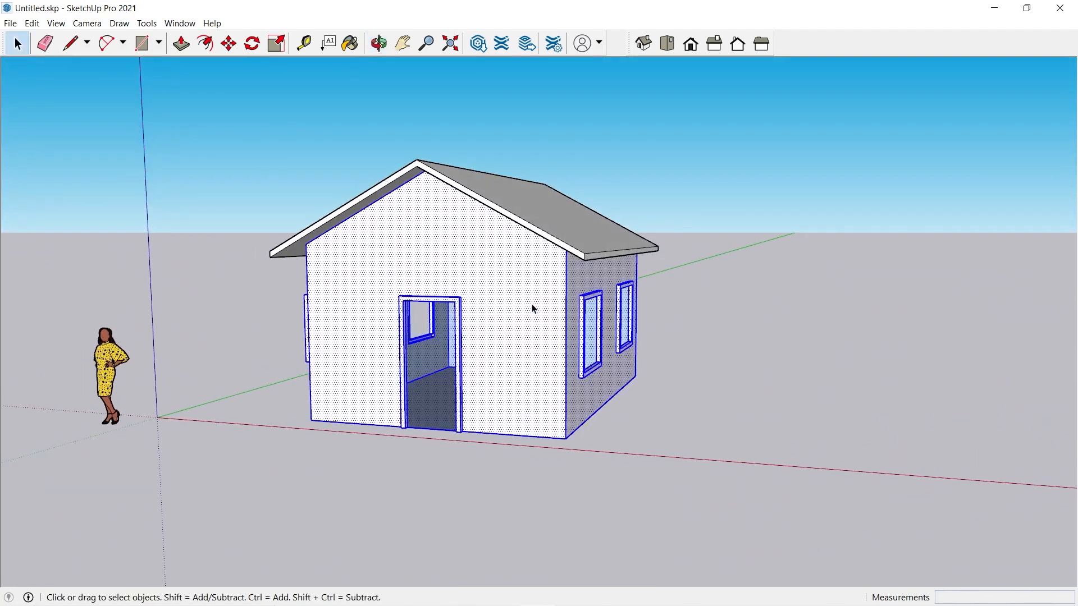
{"action": "middle_click_drag", "start_coordinate": [533, 309], "coordinate": [481, 405]}
{"action": "scroll", "coordinate": [482, 405], "scroll_direction": "up", "scroll_amount": 2}
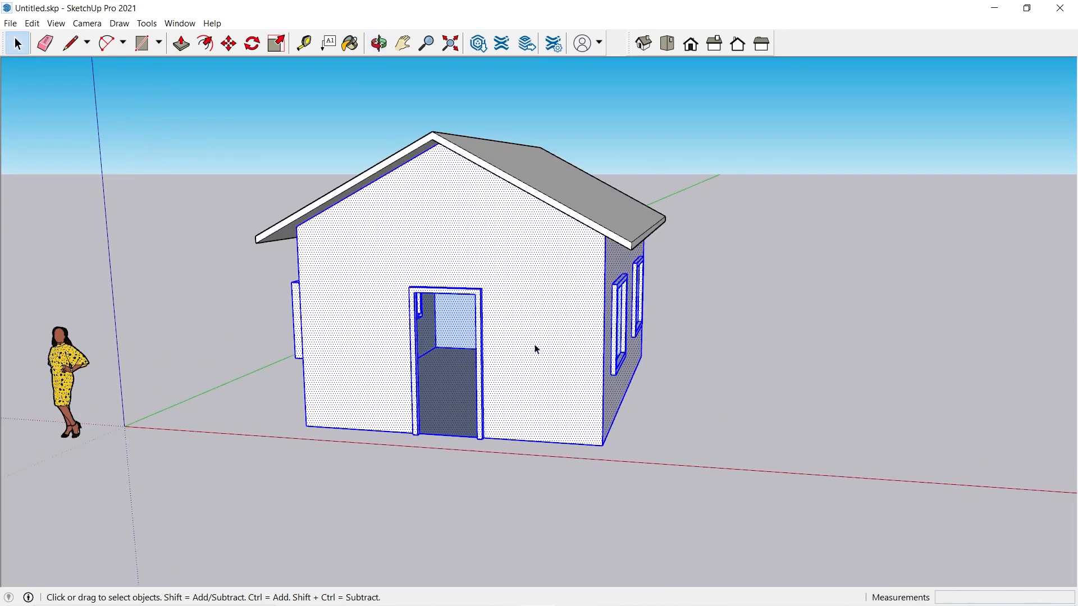
{"action": "scroll", "coordinate": [452, 431], "scroll_direction": "up", "scroll_amount": 2}
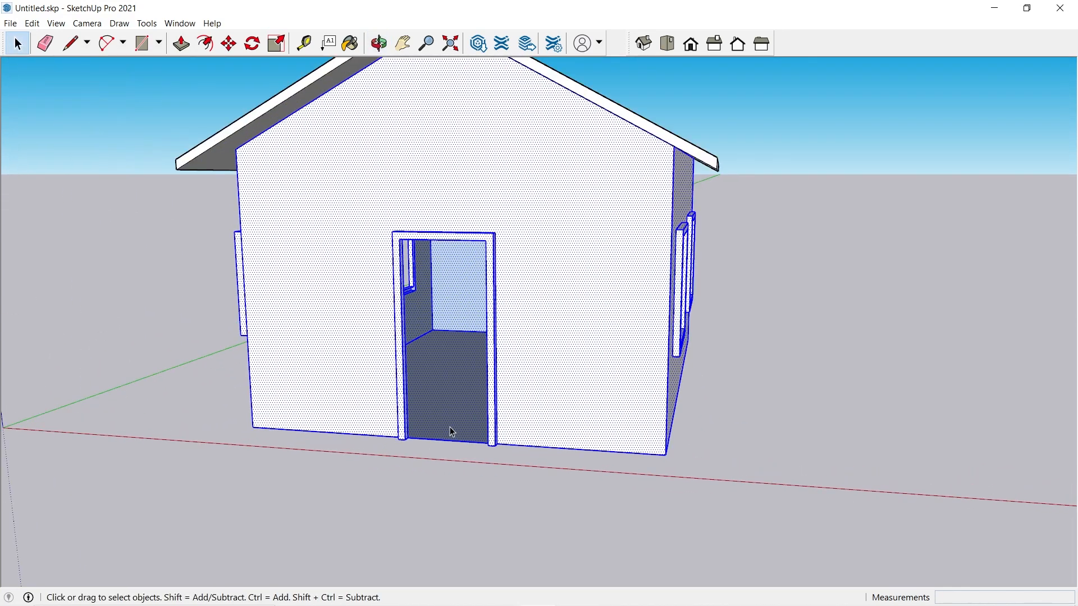
{"action": "right_click", "coordinate": [515, 240]}
{"action": "left_click", "coordinate": [577, 339]}
{"action": "scroll", "coordinate": [484, 359], "scroll_direction": "down", "scroll_amount": 5}
{"action": "middle_click_drag", "start_coordinate": [483, 359], "coordinate": [502, 264]}
{"action": "left_click", "coordinate": [801, 321]}
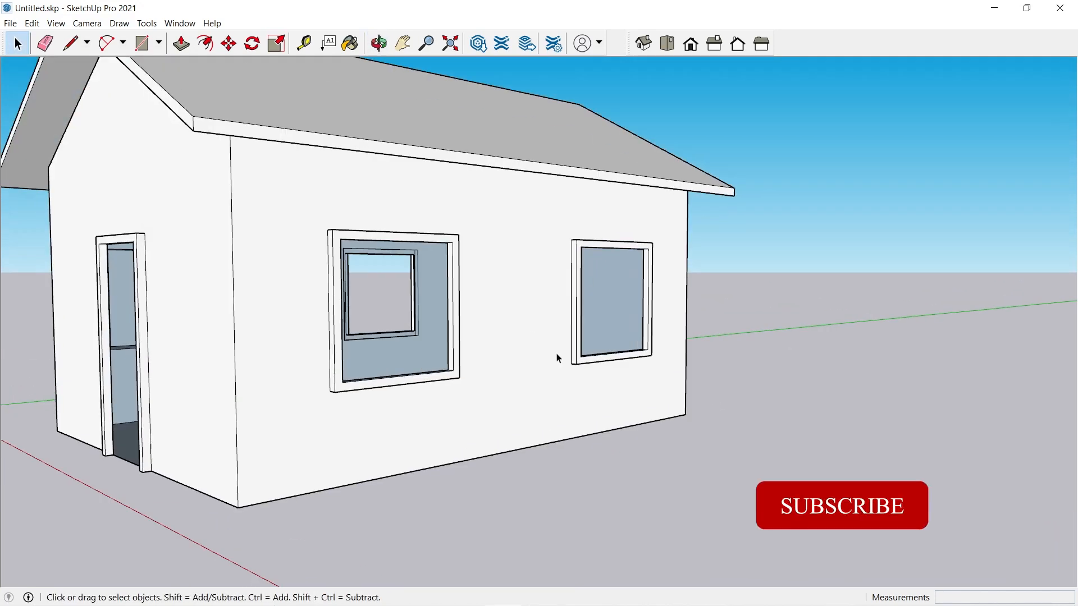
- Draw a 4' by 4' rectangle across the inner opening of the framed window nearest the side wall's rear corner
{"action": "scroll", "coordinate": [556, 356], "scroll_direction": "up", "scroll_amount": 3}
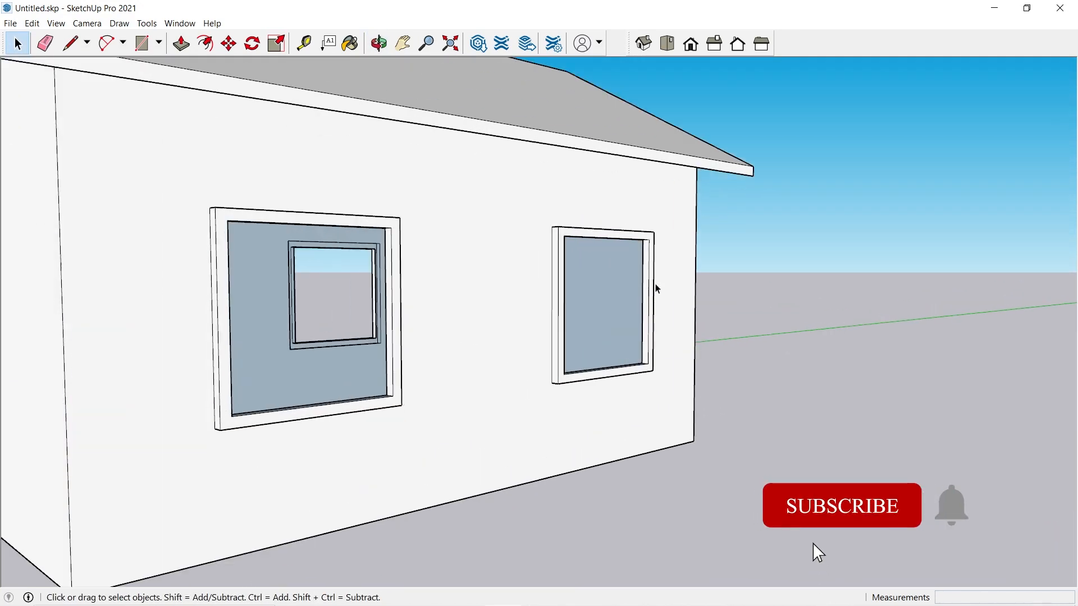
{"action": "left_click", "coordinate": [142, 43]}
{"action": "scroll", "coordinate": [624, 264], "scroll_direction": "up", "scroll_amount": 3}
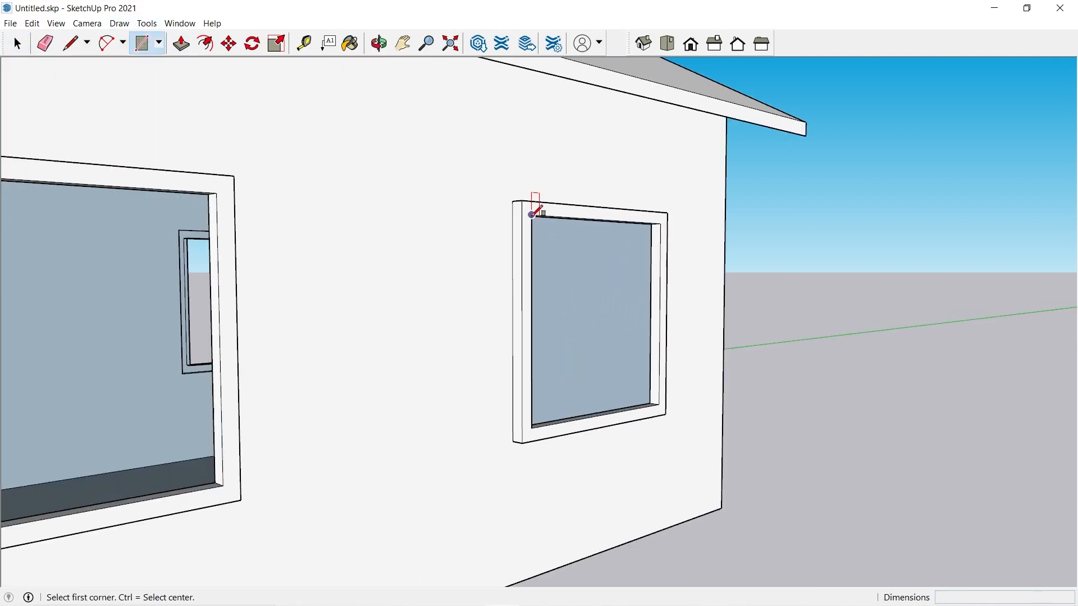
{"action": "left_click", "coordinate": [532, 215]}
{"action": "left_click", "coordinate": [659, 404]}
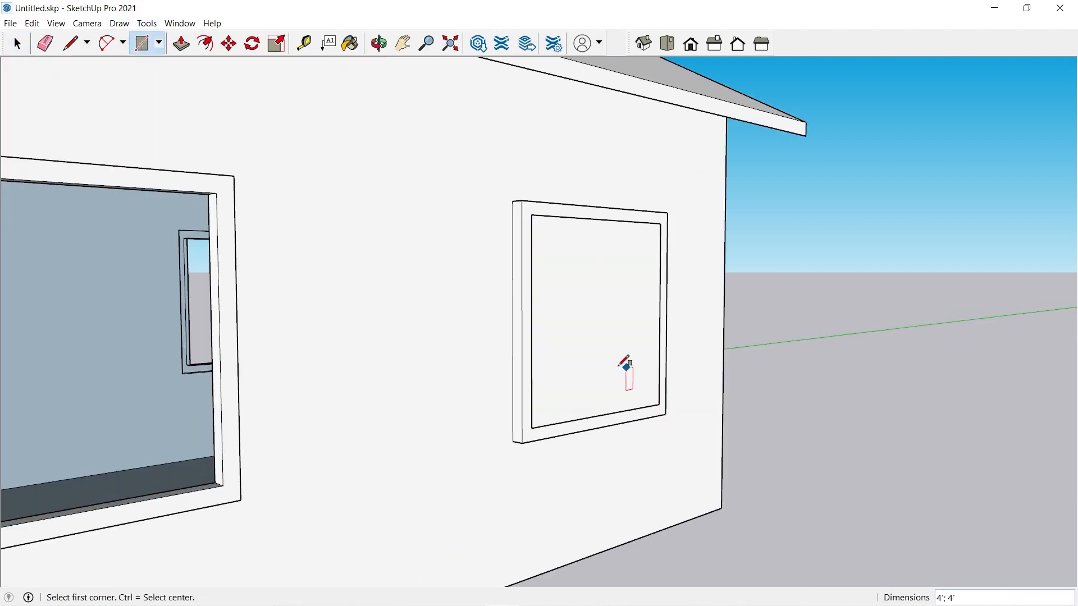
- Move the new window rectangle with its edges along the wall direction until it stands clear beyond the house's rear corner
{"action": "left_click", "coordinate": [17, 44]}
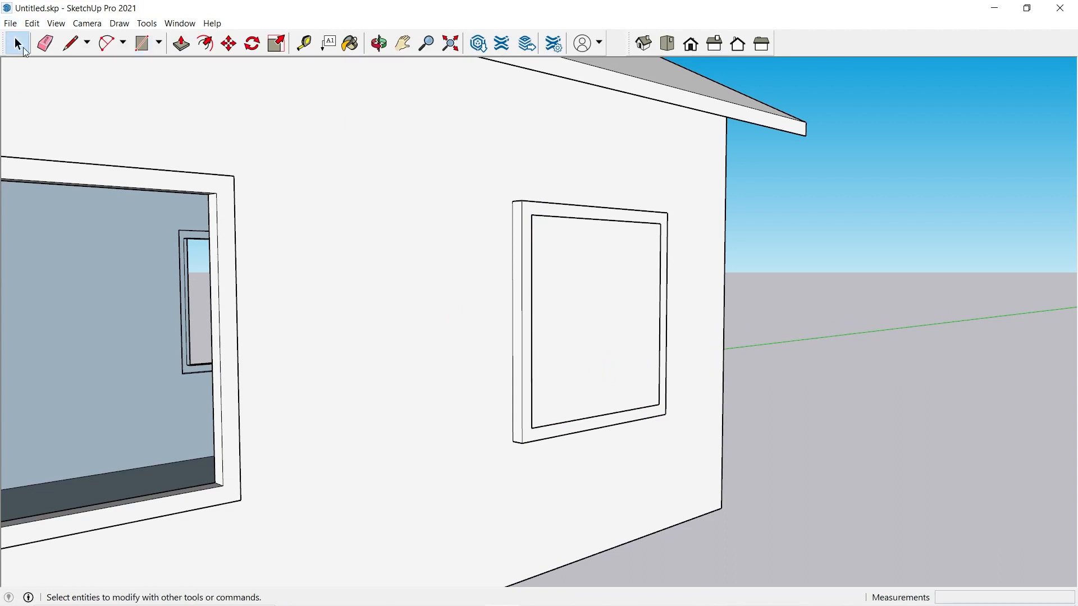
{"action": "left_click", "coordinate": [595, 312]}
{"action": "left_click", "coordinate": [228, 50]}
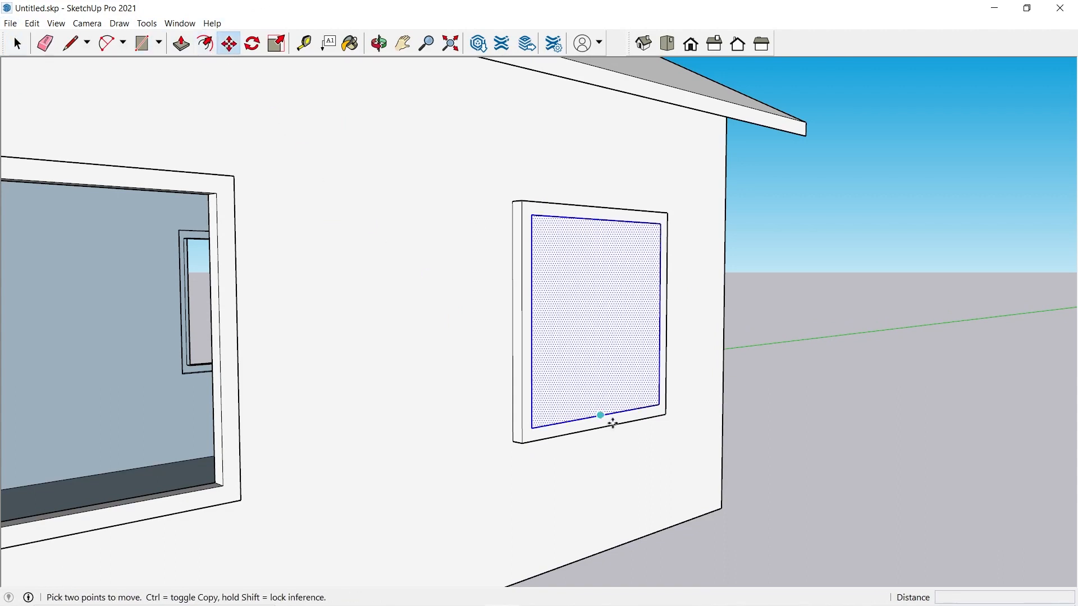
{"action": "scroll", "coordinate": [507, 513], "scroll_direction": "down", "scroll_amount": 2}
{"action": "left_click", "coordinate": [508, 513]}
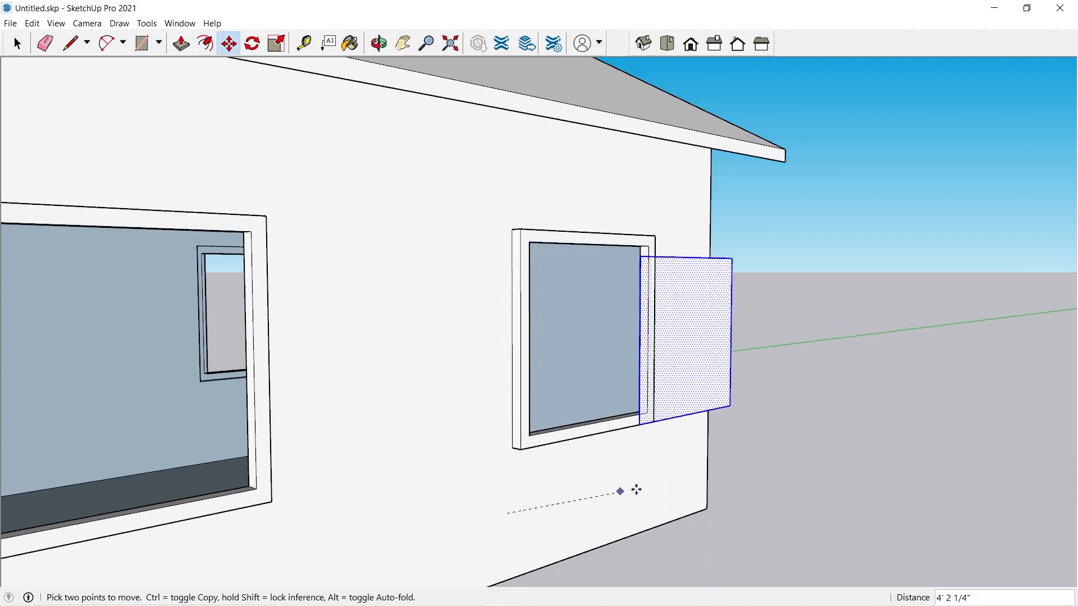
{"action": "left_click", "coordinate": [750, 444]}
{"action": "scroll", "coordinate": [870, 330], "scroll_direction": "up", "scroll_amount": 4}
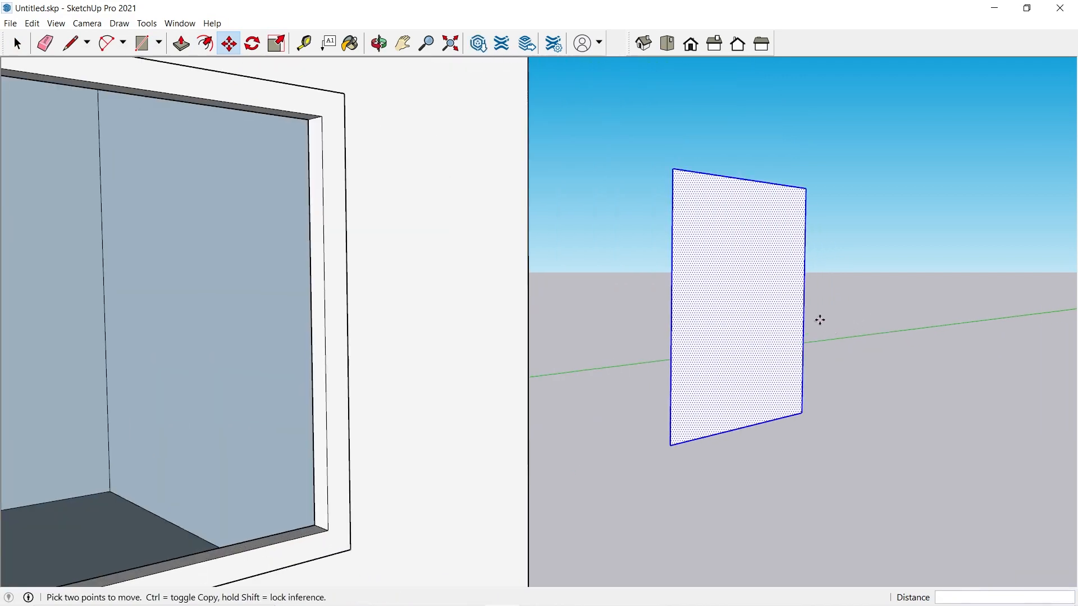
- Offset the freestanding rectangle's edges inward to outline a narrow window frame
{"action": "key", "text": "space"}
{"action": "scroll", "coordinate": [676, 212], "scroll_direction": "up", "scroll_amount": 4}
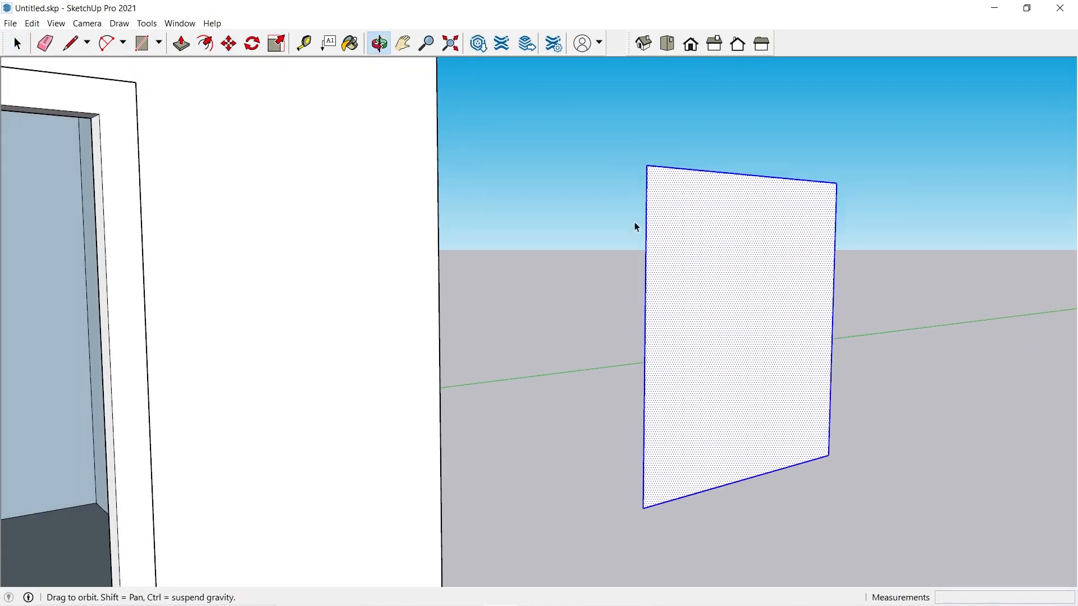
{"action": "left_click", "coordinate": [635, 227]}
{"action": "left_click", "coordinate": [690, 243]}
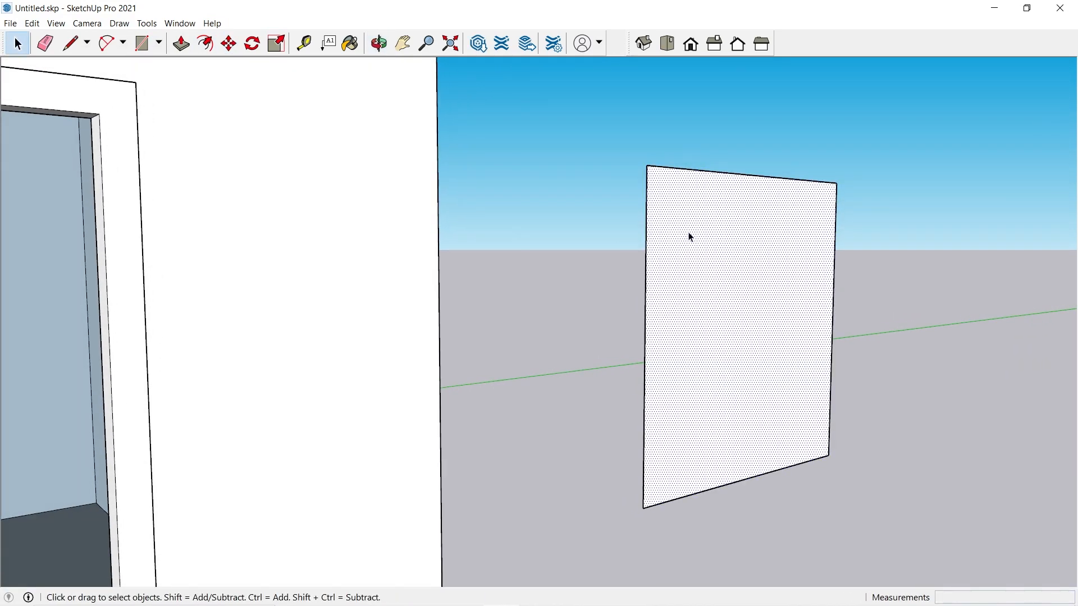
{"action": "left_click", "coordinate": [206, 43]}
{"action": "left_click", "coordinate": [700, 194]}
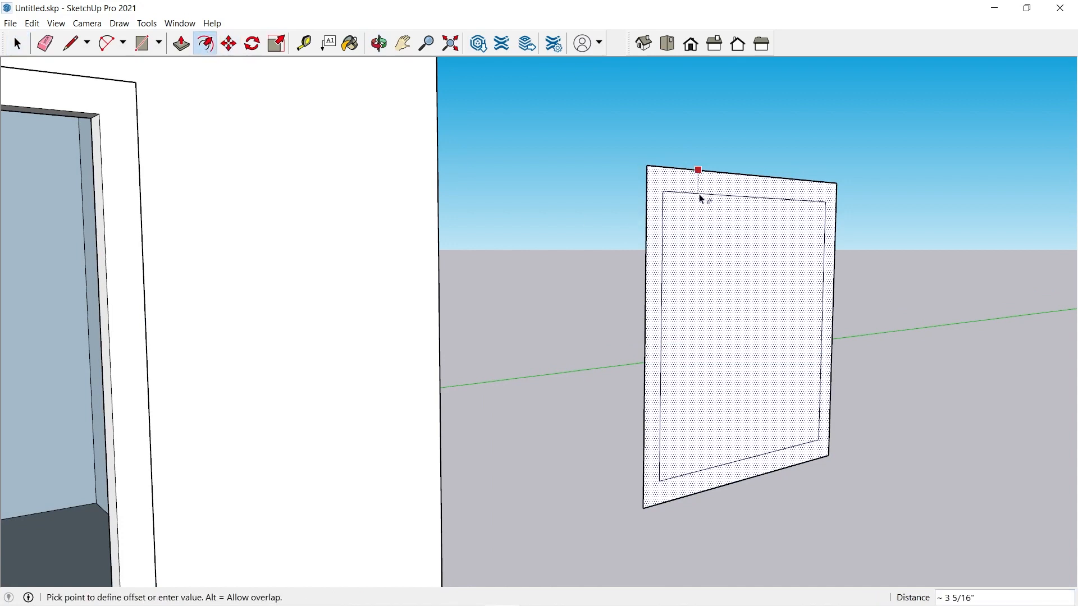
{"action": "key", "text": "Return"}
- Delete the inner face of the freestanding rectangle, keeping only the frame border
{"action": "mouse_move", "coordinate": [700, 209]}
{"action": "middle_mouse_down"}
{"action": "mouse_move", "coordinate": [614, 231]}
{"action": "mouse_move", "coordinate": [616, 247]}
{"action": "middle_mouse_up"}
{"action": "key", "text": "space"}
{"action": "left_click", "coordinate": [724, 265]}
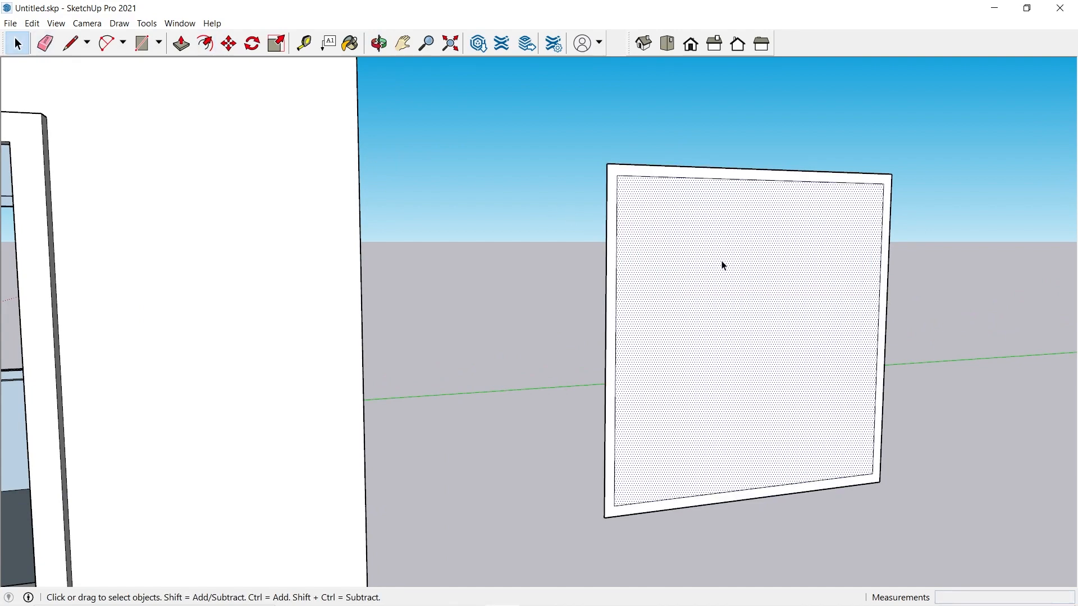
{"action": "key", "text": "Delete"}
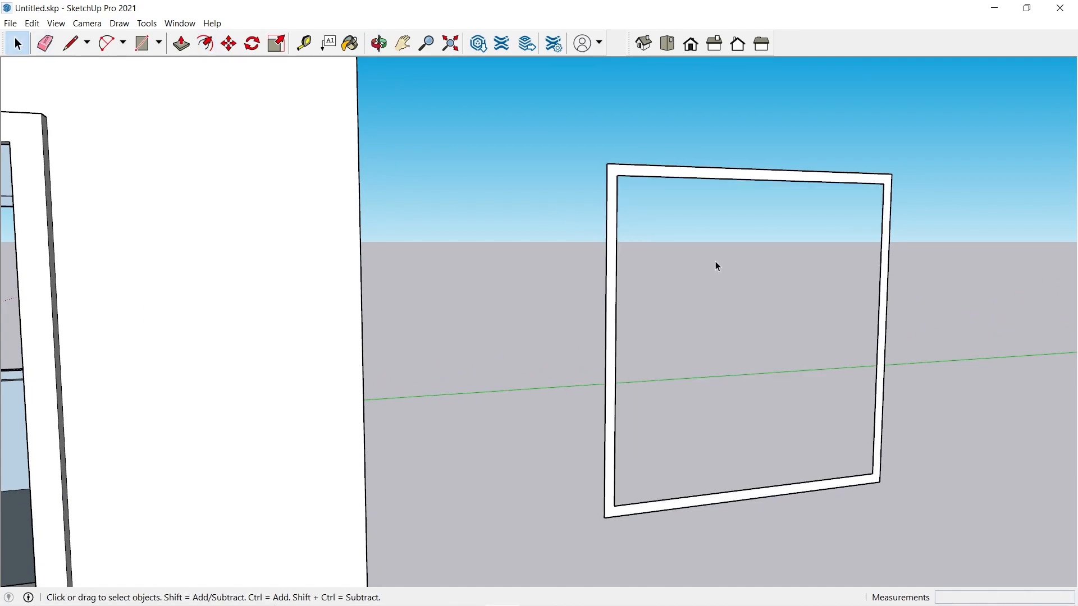
- Push/Pull the frame border to a depth of 4"
{"action": "left_click", "coordinate": [702, 179]}
{"action": "key", "text": "p"}
{"action": "left_click_drag", "start_coordinate": [702, 179], "coordinate": [664, 158]}
{"action": "key", "text": "Return"}
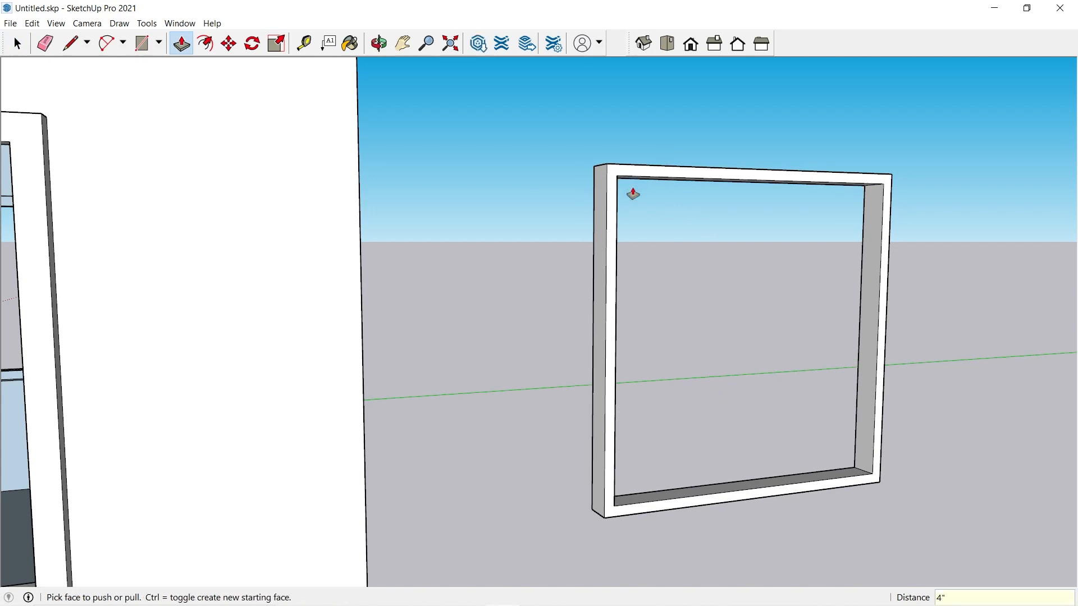
- Make the entire frame a component named Window Frame, replacing the existing definition of that name
{"action": "left_click", "coordinate": [17, 44]}
{"action": "left_click", "coordinate": [665, 175]}
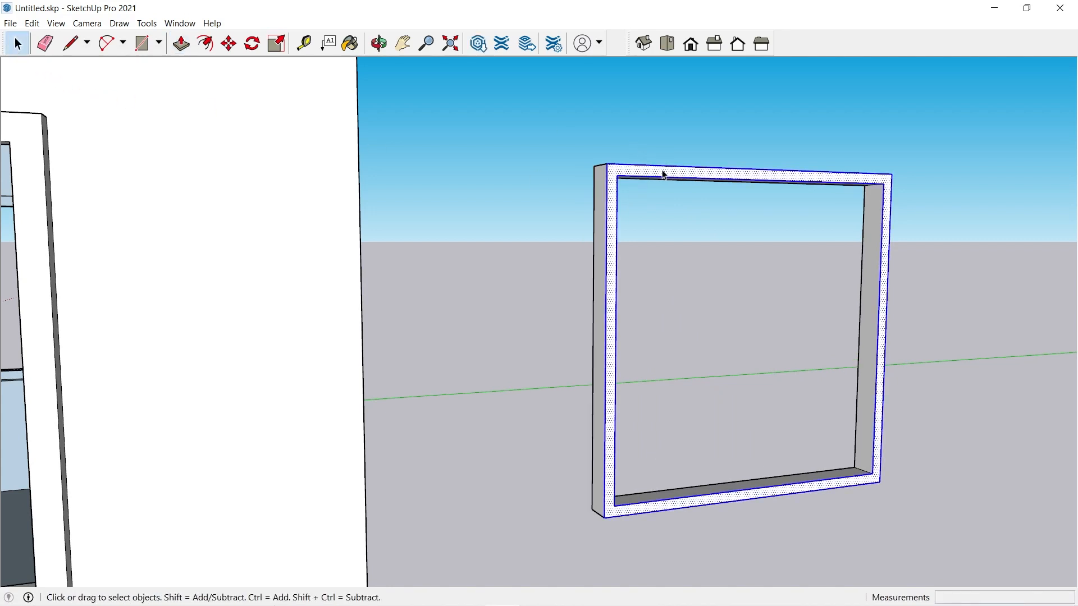
{"action": "triple_click", "coordinate": [665, 176]}
{"action": "right_click", "coordinate": [662, 171]}
{"action": "left_click", "coordinate": [726, 263]}
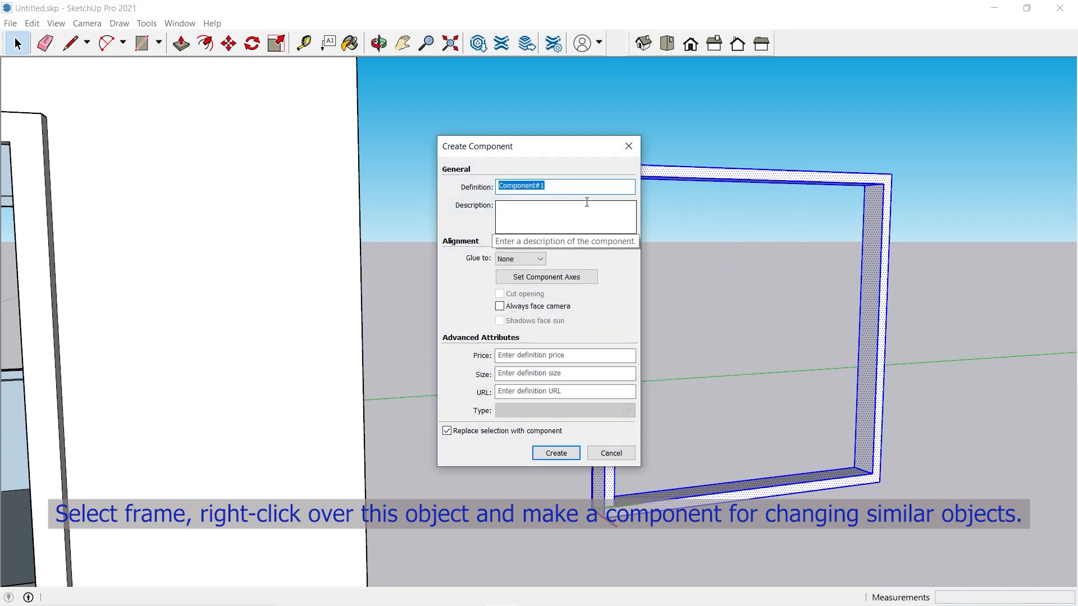
{"action": "type", "text": "Window Frame"}
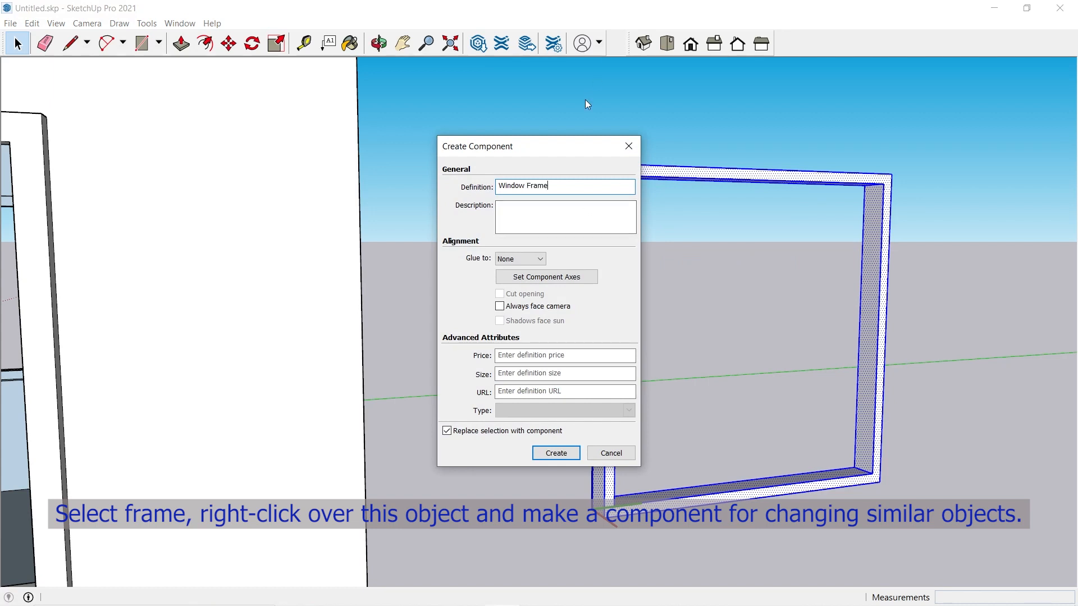
{"action": "left_click", "coordinate": [556, 453]}
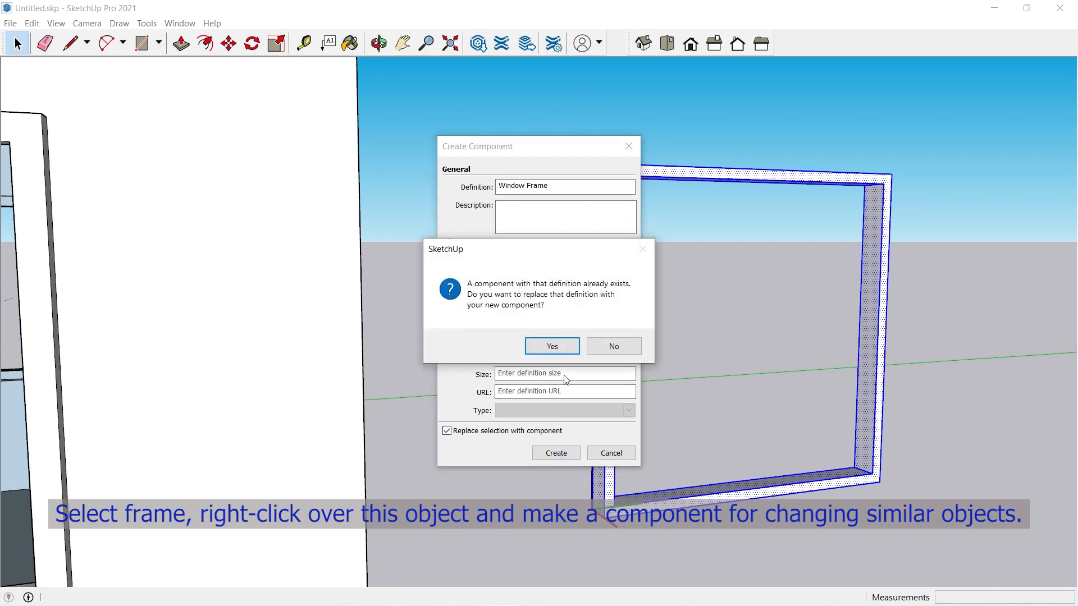
{"action": "left_click", "coordinate": [559, 352]}
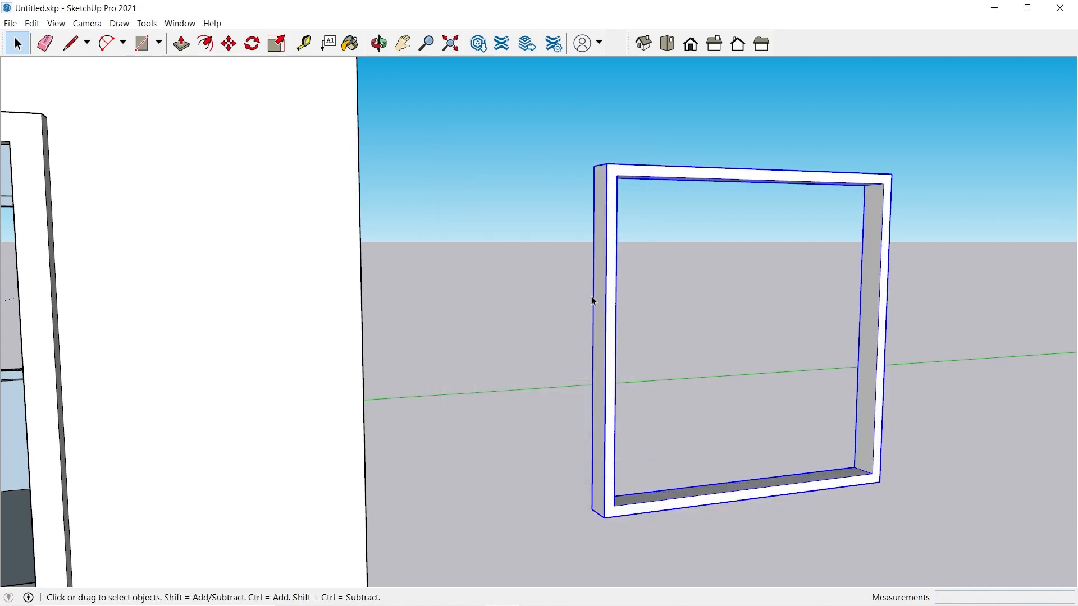
- Inside the frame component, draw an upright 1' 10 1/2" by 3' 9" rectangle across half the opening, midway through the frame's depth
{"action": "middle_click_drag", "start_coordinate": [786, 290], "coordinate": [874, 216]}
{"action": "scroll", "coordinate": [917, 193], "scroll_direction": "up", "scroll_amount": 4}
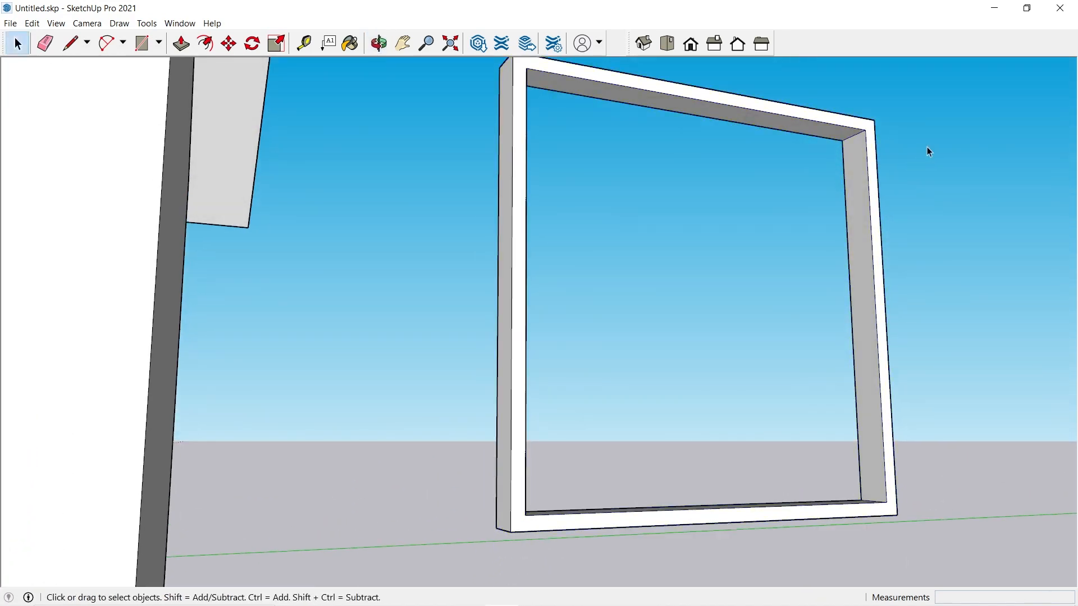
{"action": "double_click", "coordinate": [753, 119]}
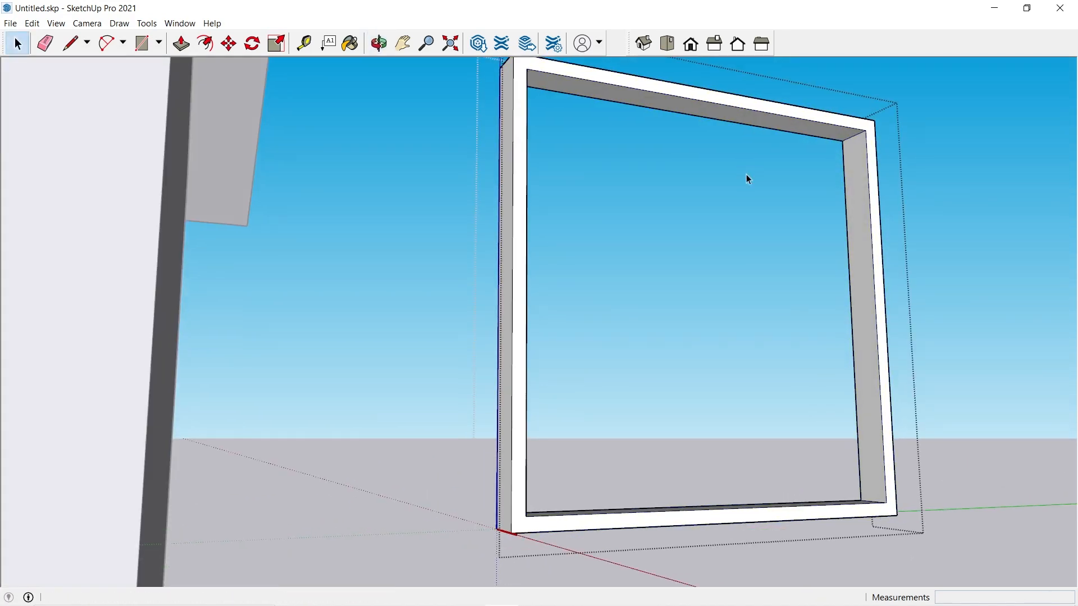
{"action": "left_click", "coordinate": [142, 42]}
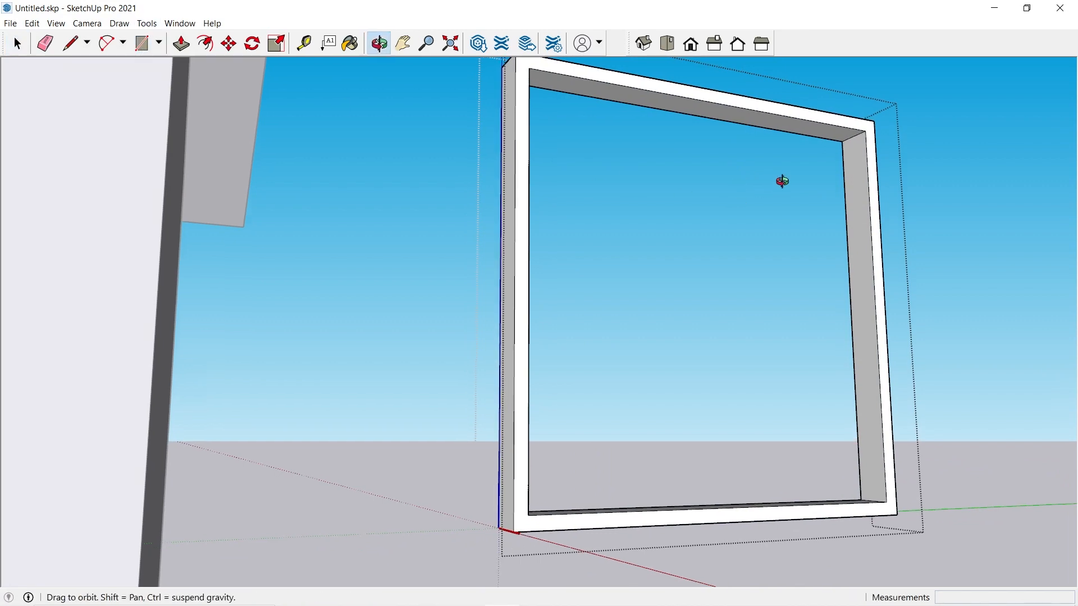
{"action": "middle_click_drag", "start_coordinate": [782, 180], "coordinate": [848, 140]}
{"action": "scroll", "coordinate": [849, 140], "scroll_direction": "up", "scroll_amount": 2}
{"action": "left_click", "coordinate": [850, 143]}
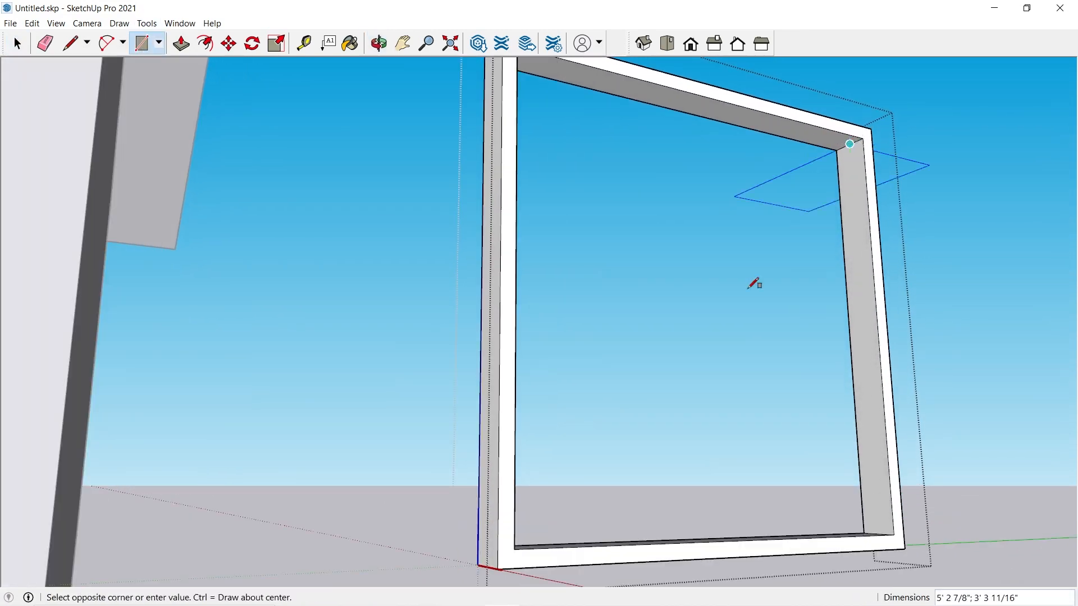
{"action": "middle_click_drag", "start_coordinate": [753, 281], "coordinate": [722, 493]}
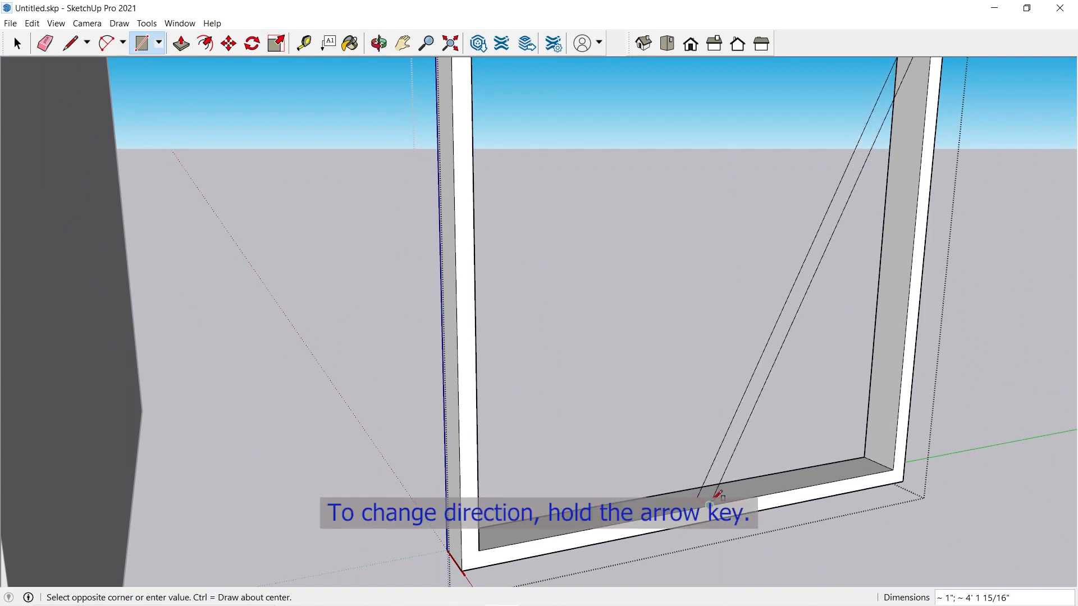
{"action": "key", "text": "Right"}
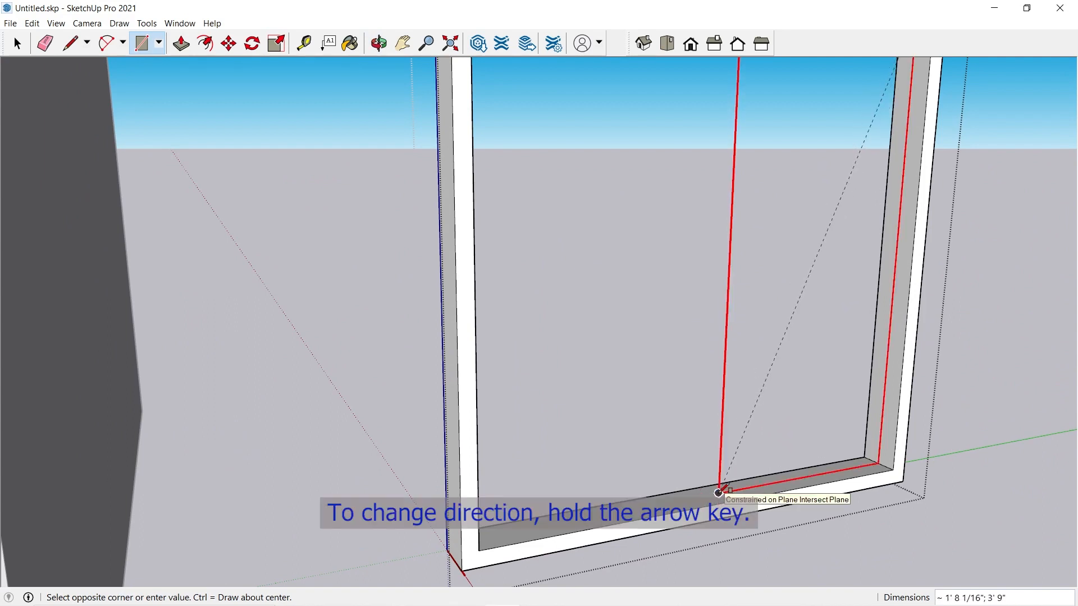
{"action": "key", "text": "Left"}
{"action": "key", "text": "Right"}
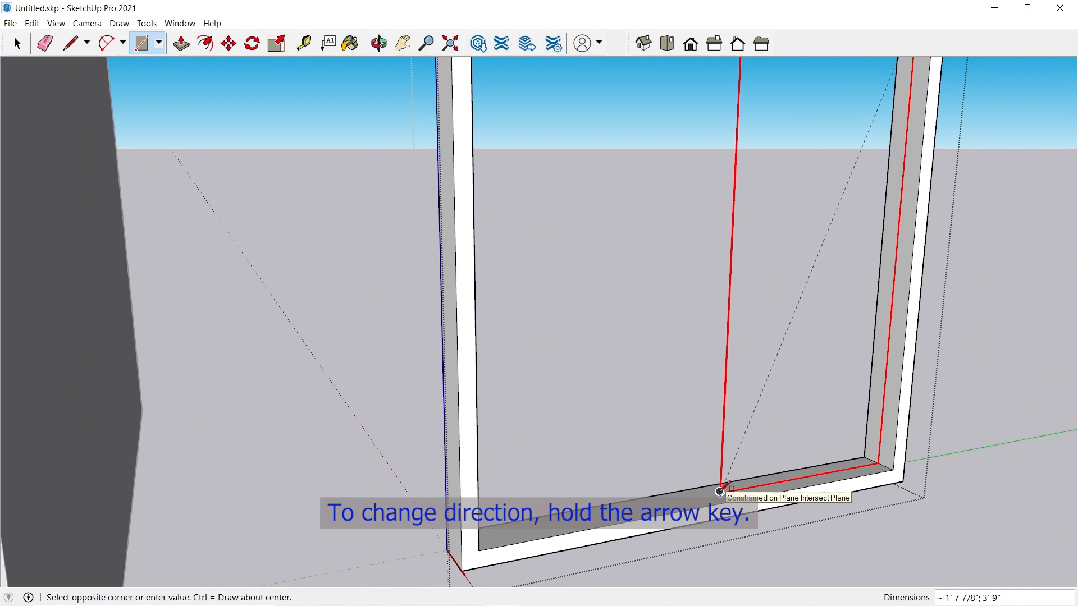
{"action": "scroll", "coordinate": [721, 495], "scroll_direction": "down", "scroll_amount": 3}
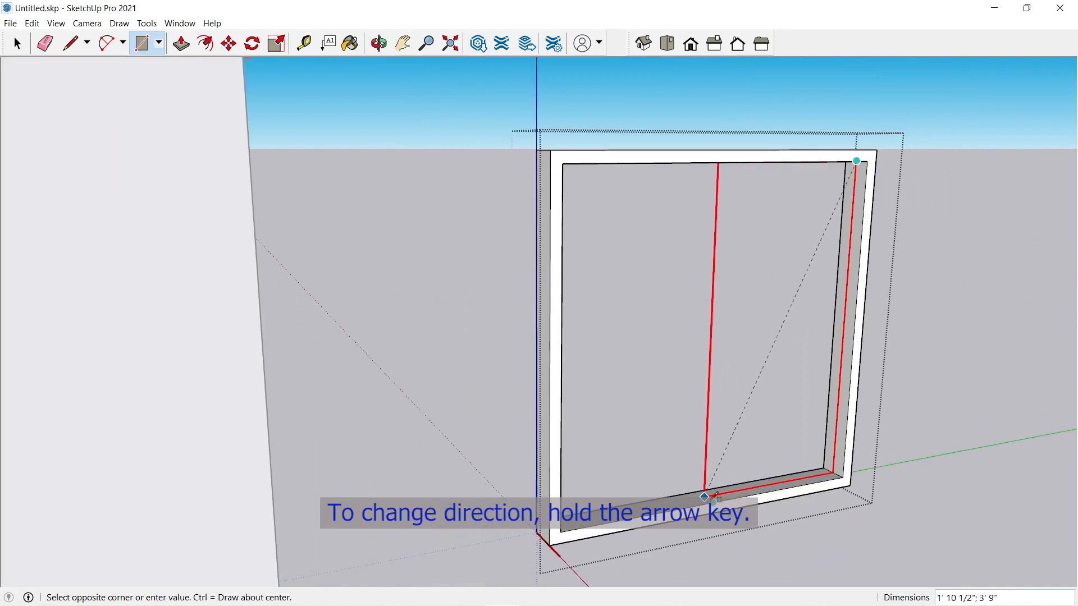
{"action": "left_click", "coordinate": [705, 496]}
- Offset the outline of the new half-opening rectangle inward by 1.5" to form the sash border
{"action": "scroll", "coordinate": [716, 469], "scroll_direction": "up", "scroll_amount": 3}
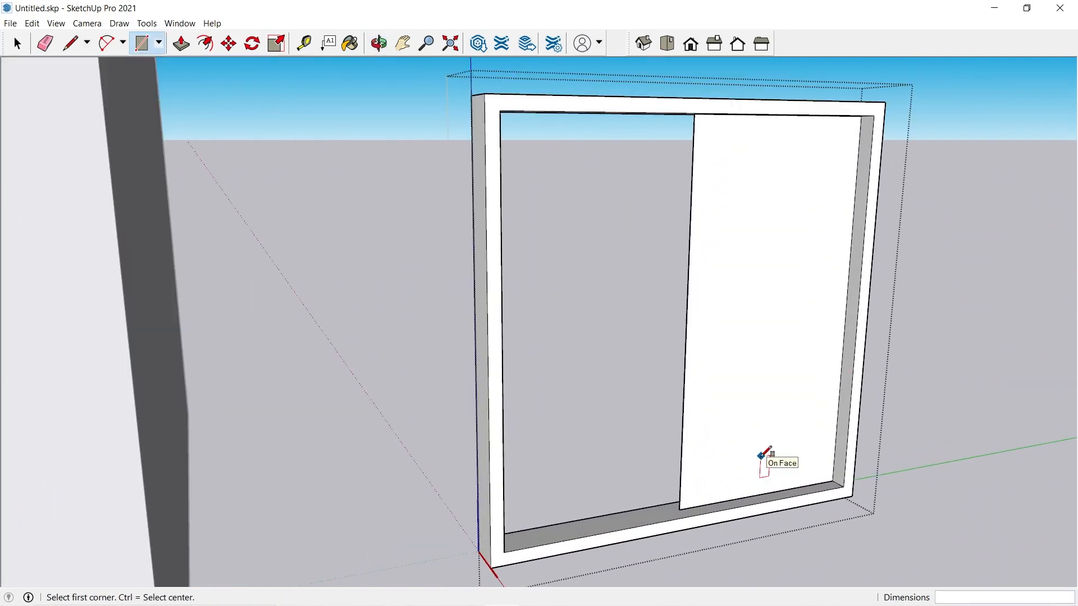
{"action": "key", "text": "space"}
{"action": "left_click", "coordinate": [769, 439]}
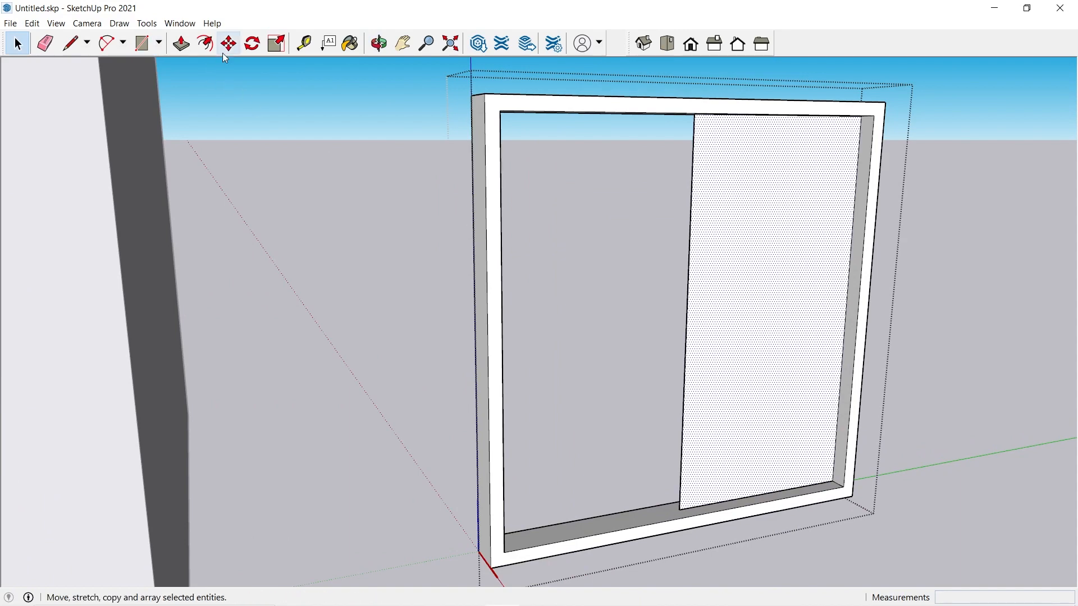
{"action": "left_click", "coordinate": [205, 44]}
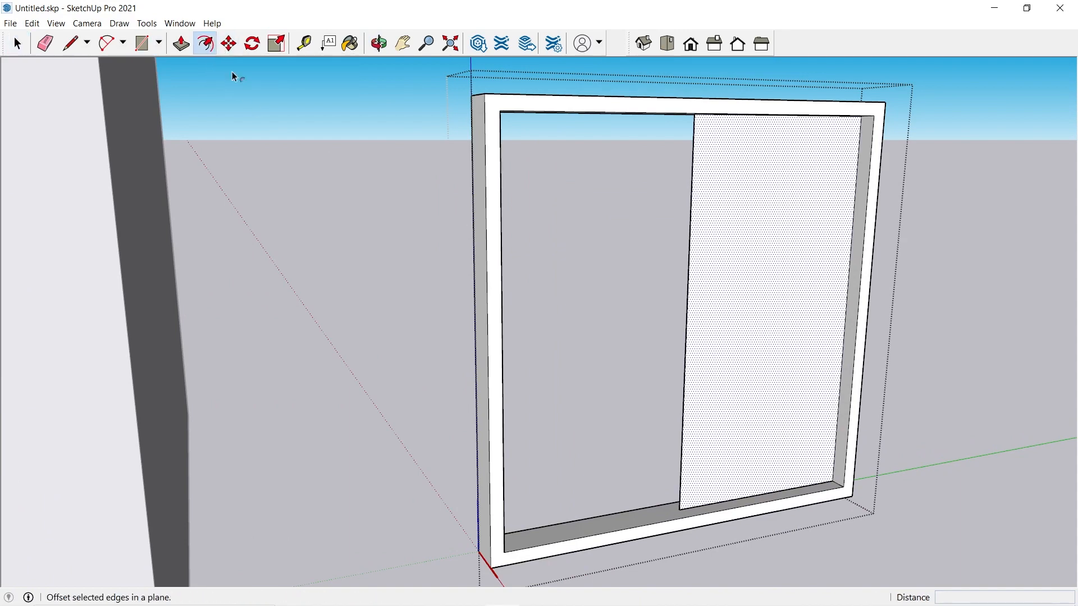
{"action": "left_click", "coordinate": [687, 306]}
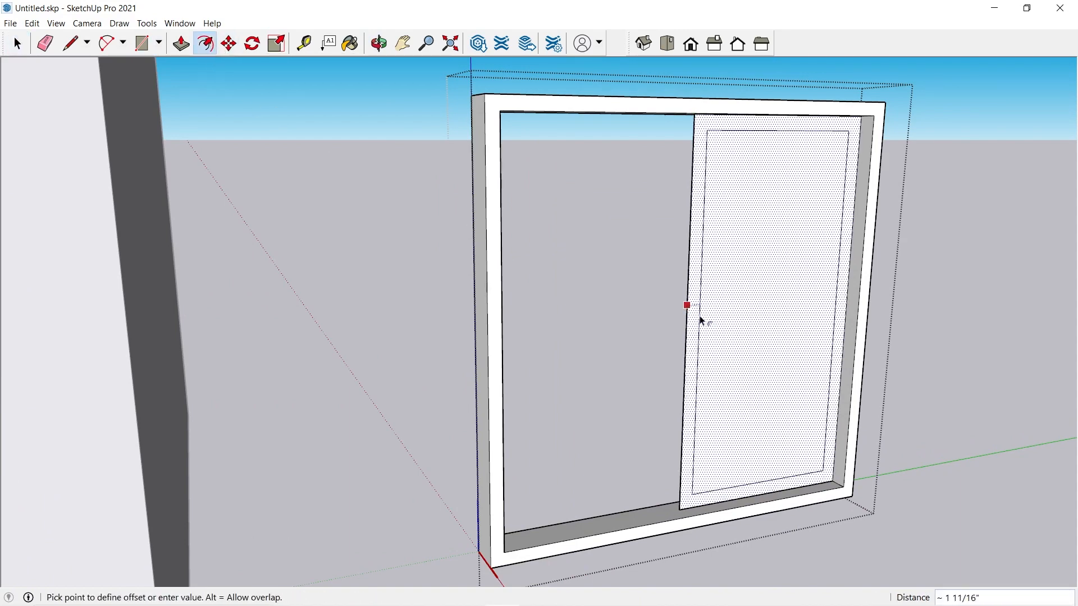
{"action": "left_click", "coordinate": [702, 321]}
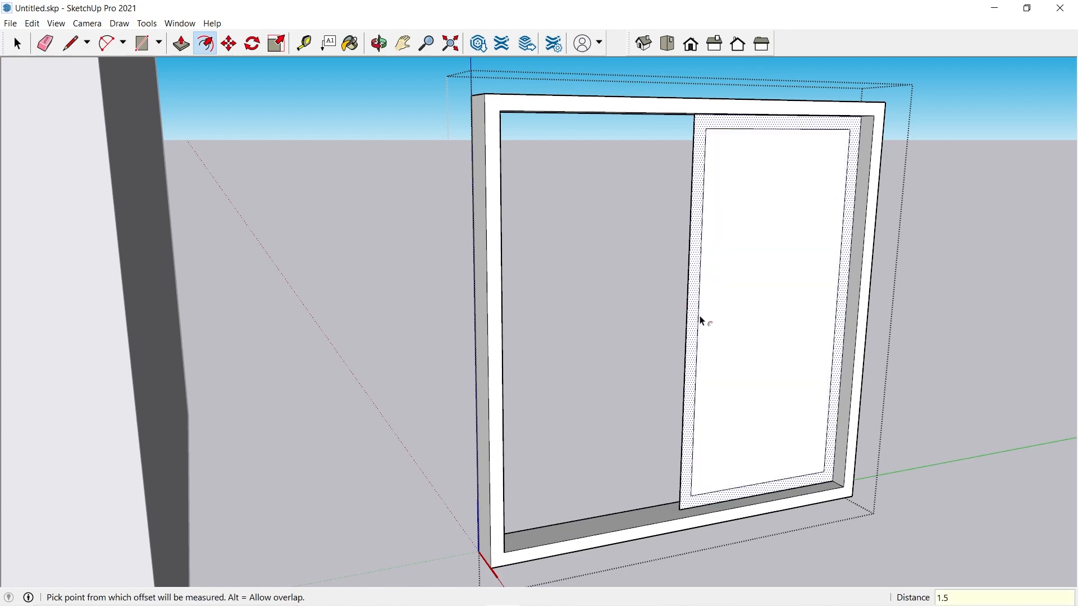
- Delete the face inside the offset outline, leaving only the sash border
{"action": "key", "text": "space"}
{"action": "left_click", "coordinate": [760, 238]}
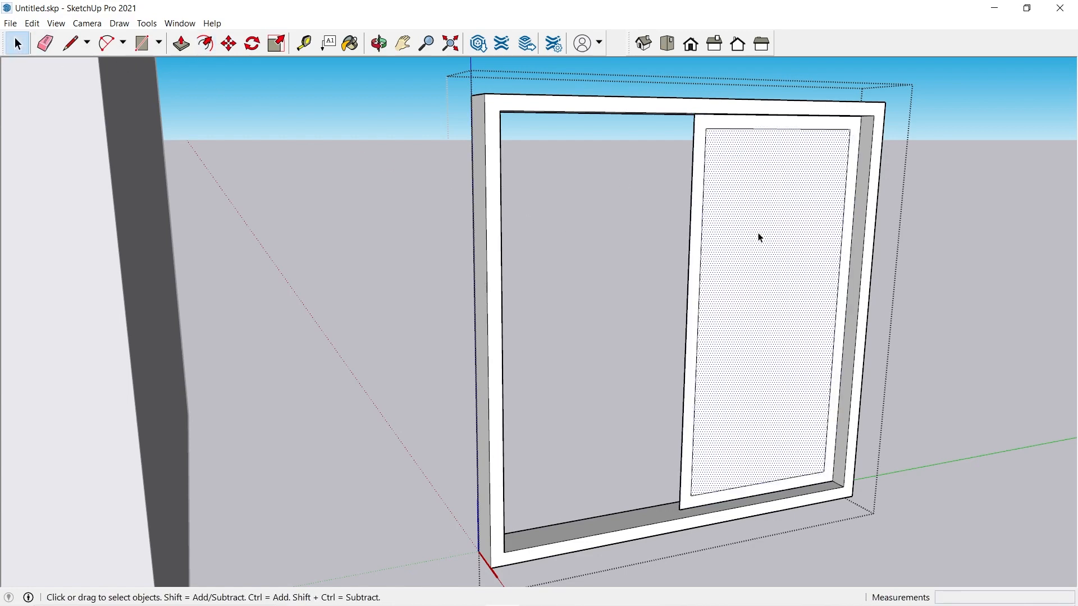
{"action": "key", "text": "Delete"}
- Make the entire sash border, face and edges, into a group
{"action": "scroll", "coordinate": [683, 150], "scroll_direction": "up", "scroll_amount": 4}
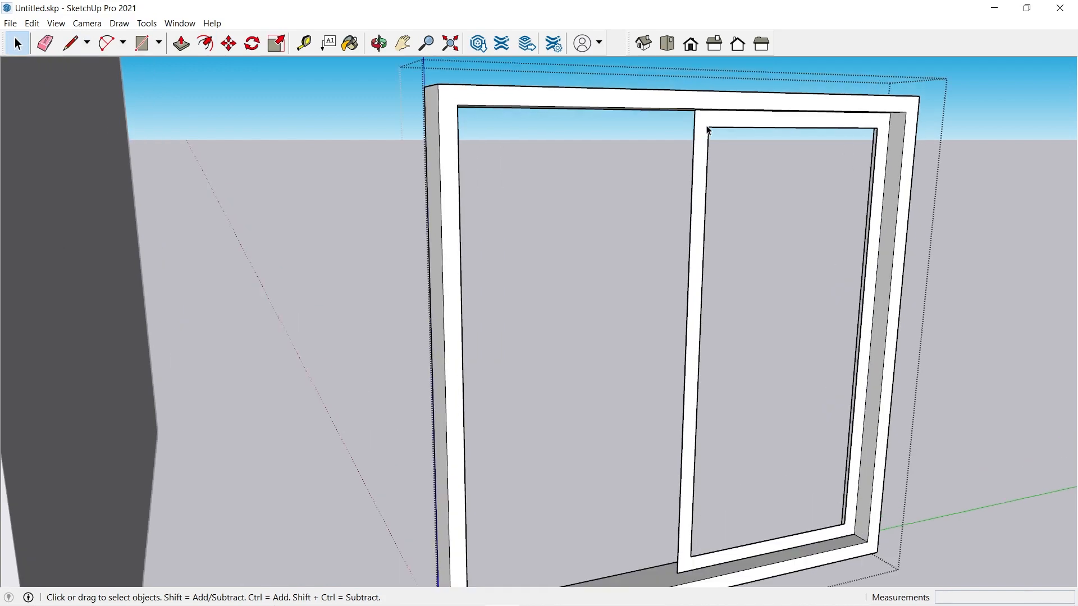
{"action": "left_click", "coordinate": [708, 128]}
{"action": "double_click", "coordinate": [708, 128]}
{"action": "right_click", "coordinate": [708, 127]}
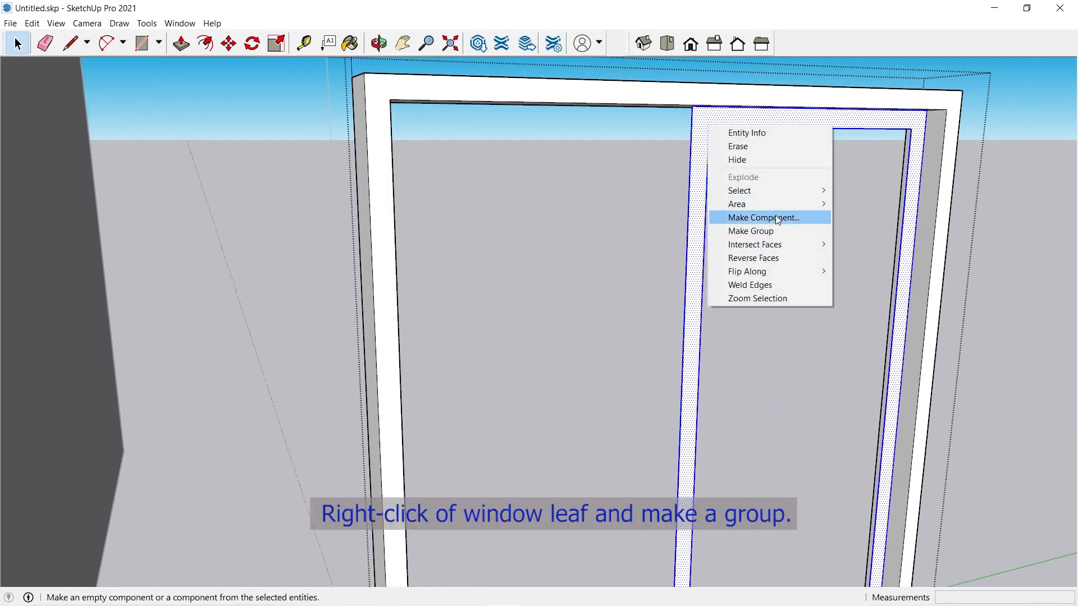
{"action": "left_click", "coordinate": [777, 236]}
- Inside the sash group, Push/Pull the border to a thickness of 1" and leave the group
{"action": "scroll", "coordinate": [686, 457], "scroll_direction": "down", "scroll_amount": 4}
{"action": "scroll", "coordinate": [674, 497], "scroll_direction": "up", "scroll_amount": 5}
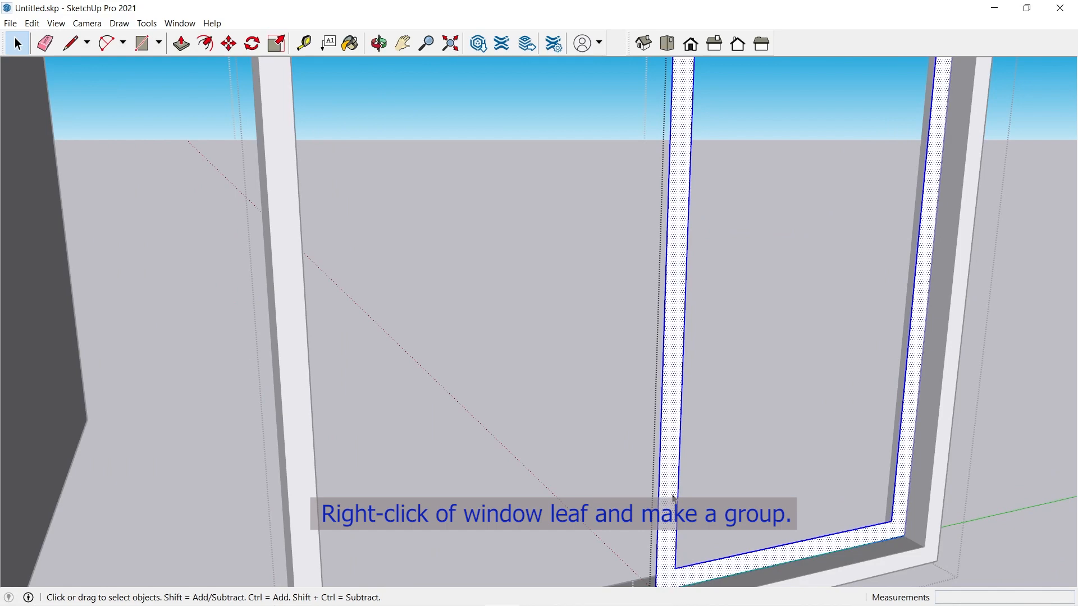
{"action": "scroll", "coordinate": [674, 498], "scroll_direction": "down", "scroll_amount": 3}
{"action": "scroll", "coordinate": [674, 498], "scroll_direction": "up", "scroll_amount": 3}
{"action": "key", "text": "p"}
{"action": "scroll", "coordinate": [673, 505], "scroll_direction": "up", "scroll_amount": 1}
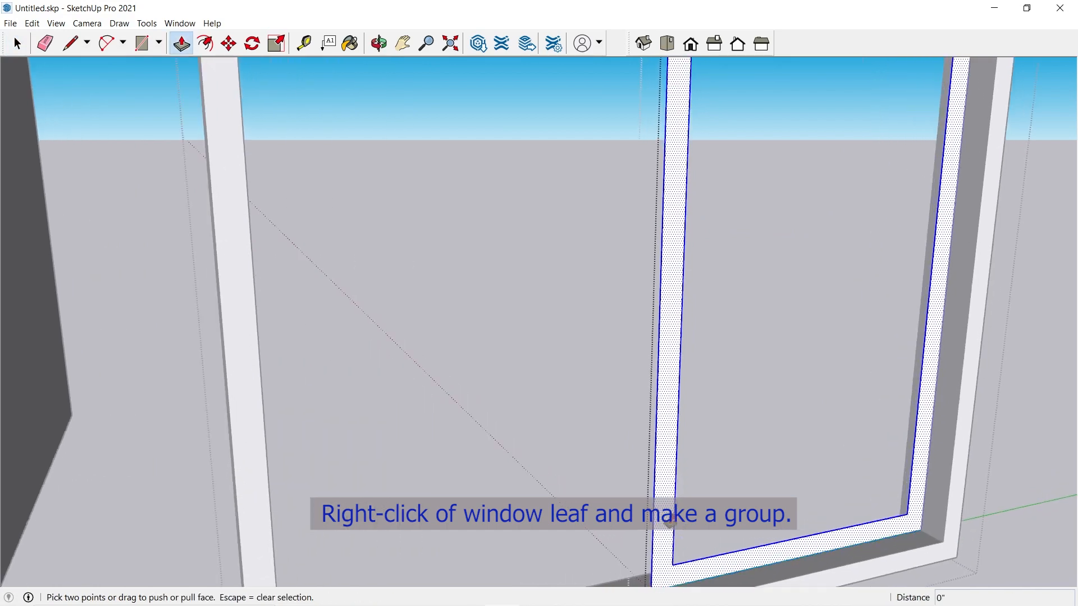
{"action": "scroll", "coordinate": [674, 537], "scroll_direction": "down", "scroll_amount": 1}
{"action": "scroll", "coordinate": [674, 558], "scroll_direction": "down", "scroll_amount": 1}
{"action": "left_click", "coordinate": [672, 558]}
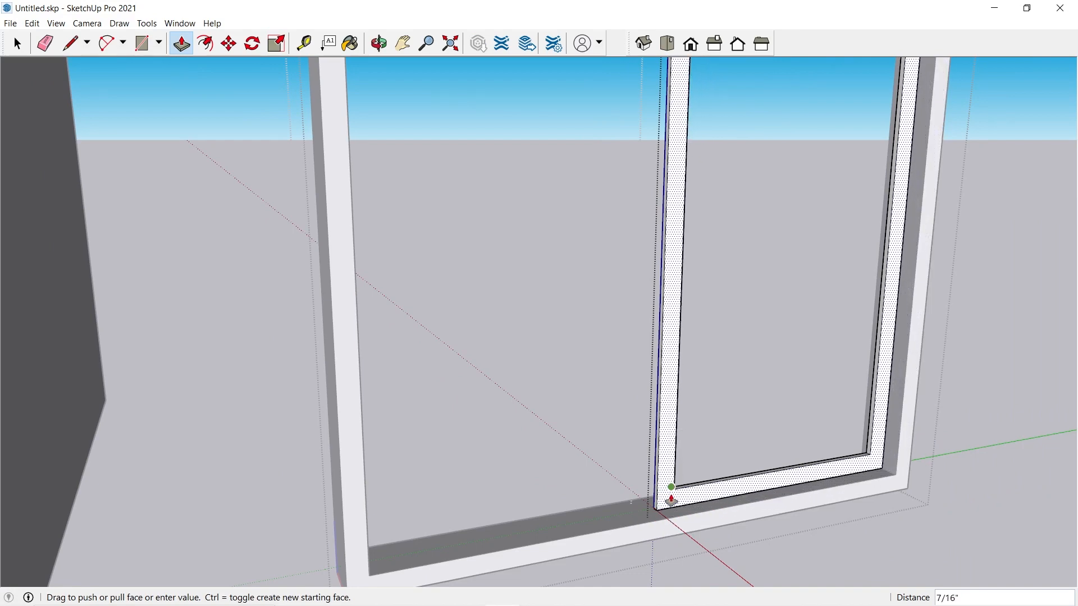
{"action": "left_click", "coordinate": [669, 498]}
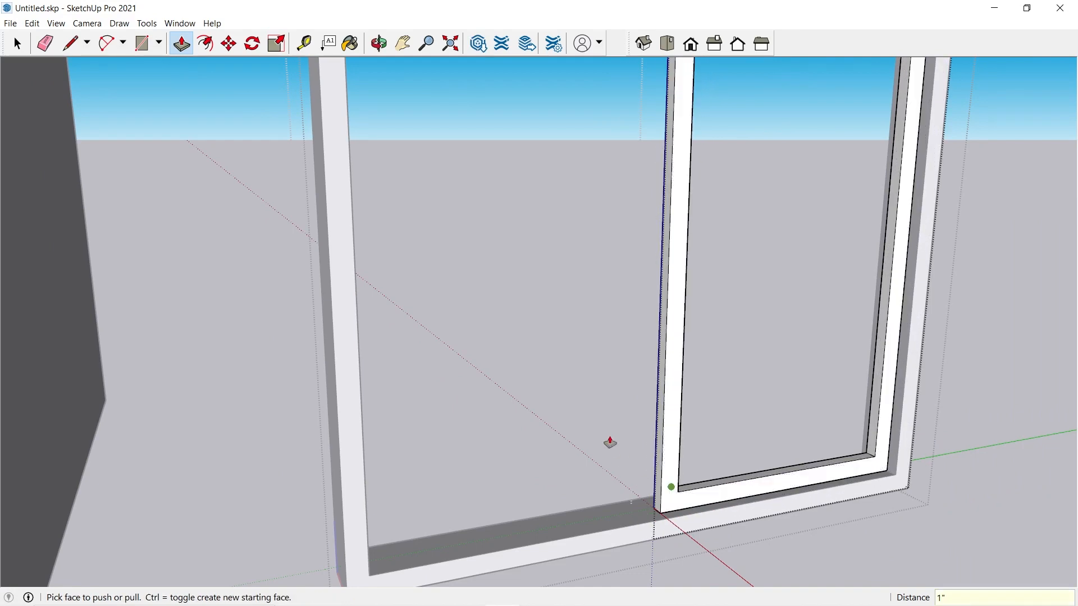
{"action": "scroll", "coordinate": [609, 443], "scroll_direction": "down", "scroll_amount": 5}
{"action": "key", "text": "space"}
{"action": "left_click", "coordinate": [911, 261]}
{"action": "left_click", "coordinate": [911, 260]}
- Copy the sash into the empty half of the frame, aligning the copy's front lower corner with the original's back lower corner
{"action": "scroll", "coordinate": [538, 438], "scroll_direction": "up", "scroll_amount": 4}
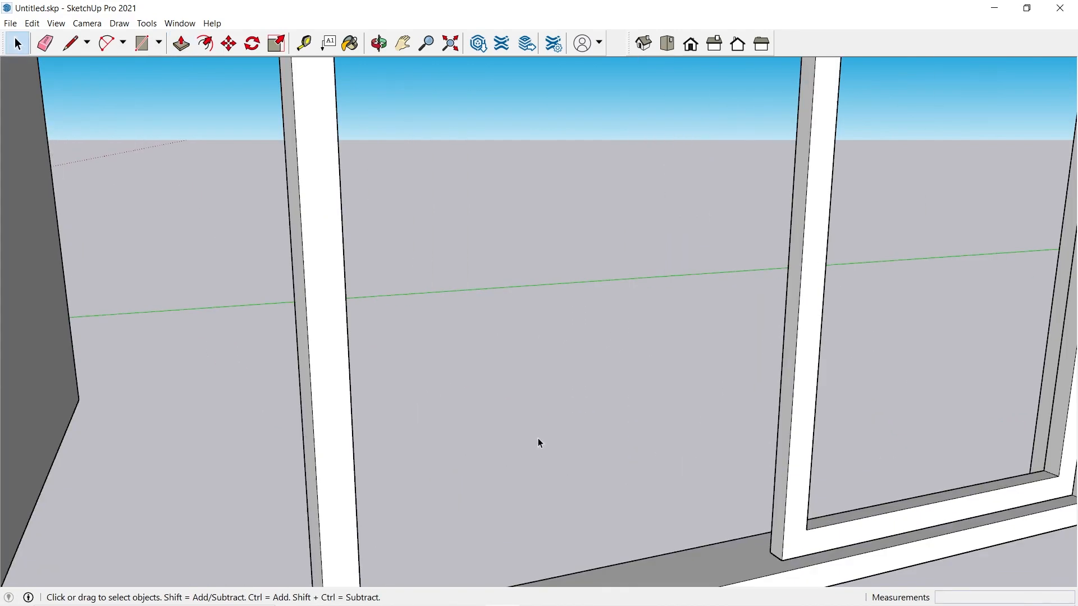
{"action": "left_click", "coordinate": [797, 433]}
{"action": "scroll", "coordinate": [782, 465], "scroll_direction": "down", "scroll_amount": 3}
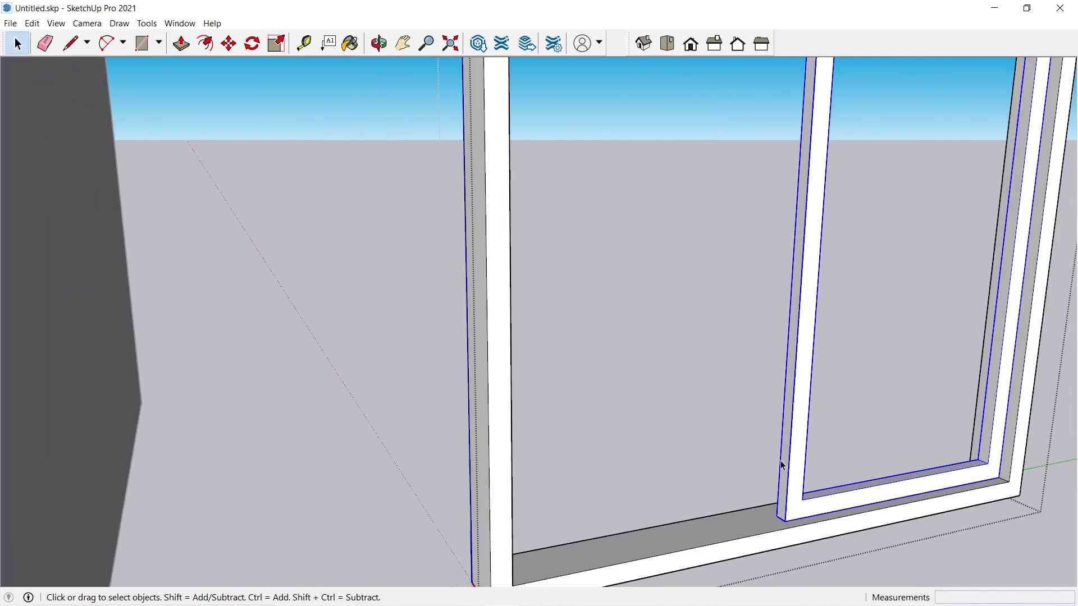
{"action": "left_click", "coordinate": [228, 43]}
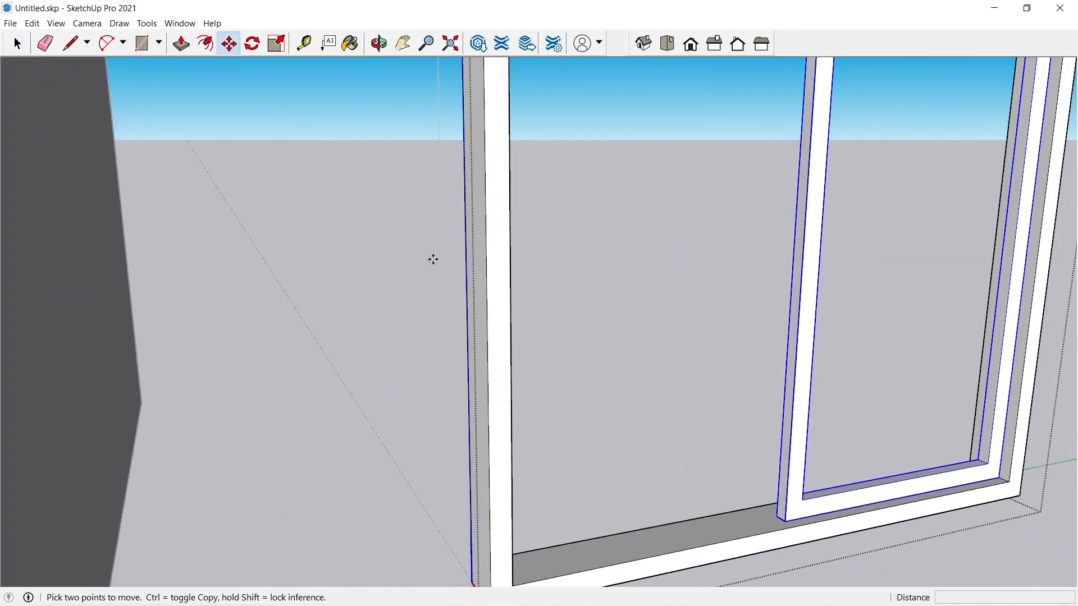
{"action": "scroll", "coordinate": [980, 458], "scroll_direction": "up", "scroll_amount": 4}
{"action": "left_click_drag", "start_coordinate": [978, 458], "coordinate": [993, 460]}
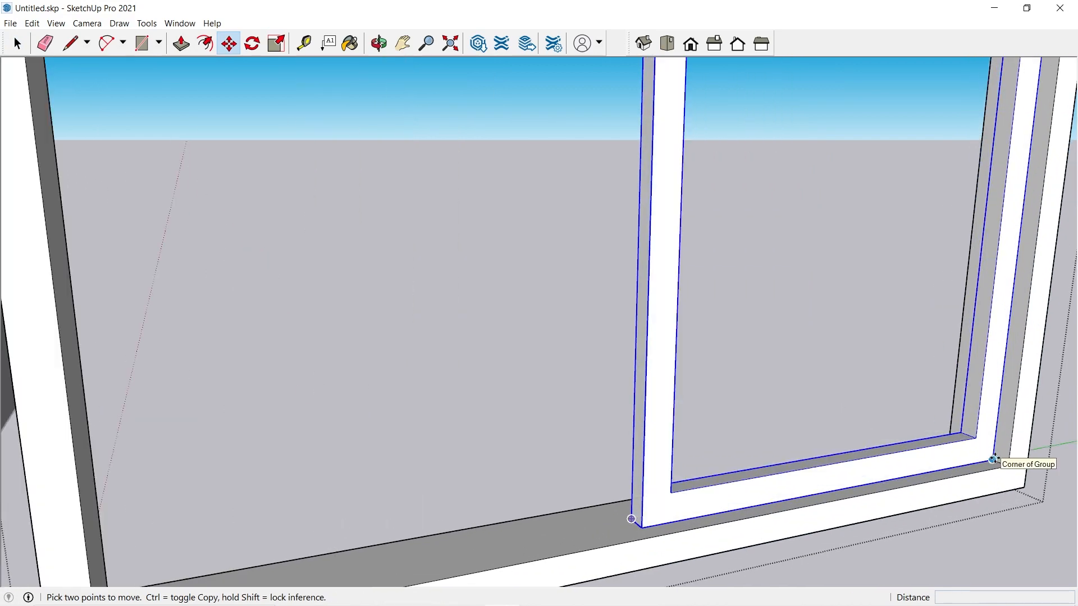
{"action": "key", "text": "ctrl"}
{"action": "left_click", "coordinate": [993, 459]}
{"action": "scroll", "coordinate": [619, 517], "scroll_direction": "up", "scroll_amount": 2}
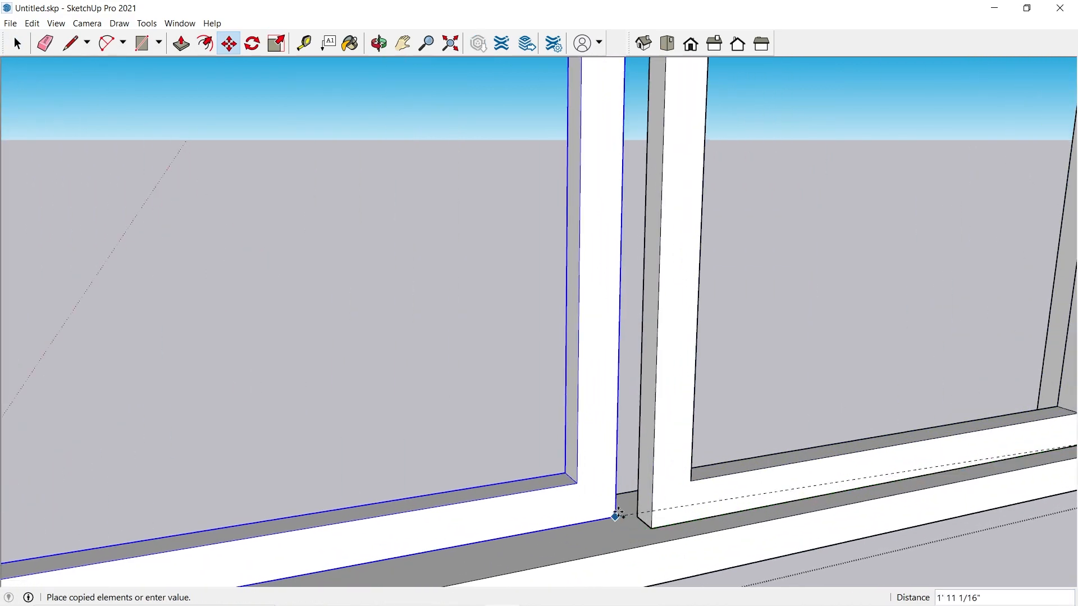
{"action": "left_click", "coordinate": [636, 514]}
{"action": "scroll", "coordinate": [513, 365], "scroll_direction": "down", "scroll_amount": 8}
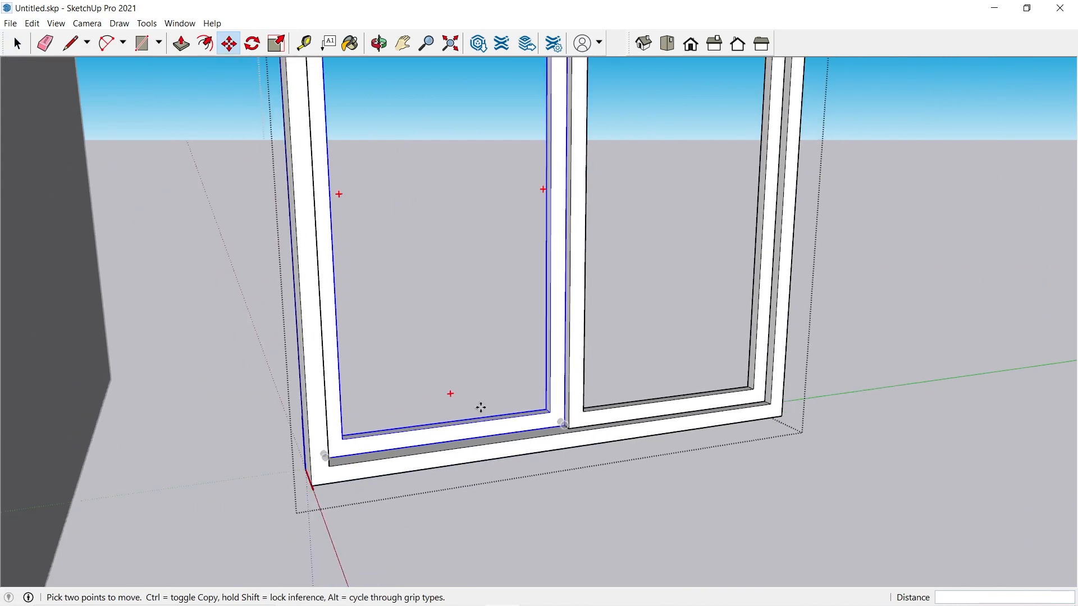
- Draw a glass rectangle filling the original sash's opening, from corner to opposite corner midway through the sash's thickness
{"action": "key", "text": "space"}
{"action": "middle_click_drag", "start_coordinate": [560, 348], "coordinate": [618, 140]}
{"action": "scroll", "coordinate": [561, 183], "scroll_direction": "up", "scroll_amount": 3}
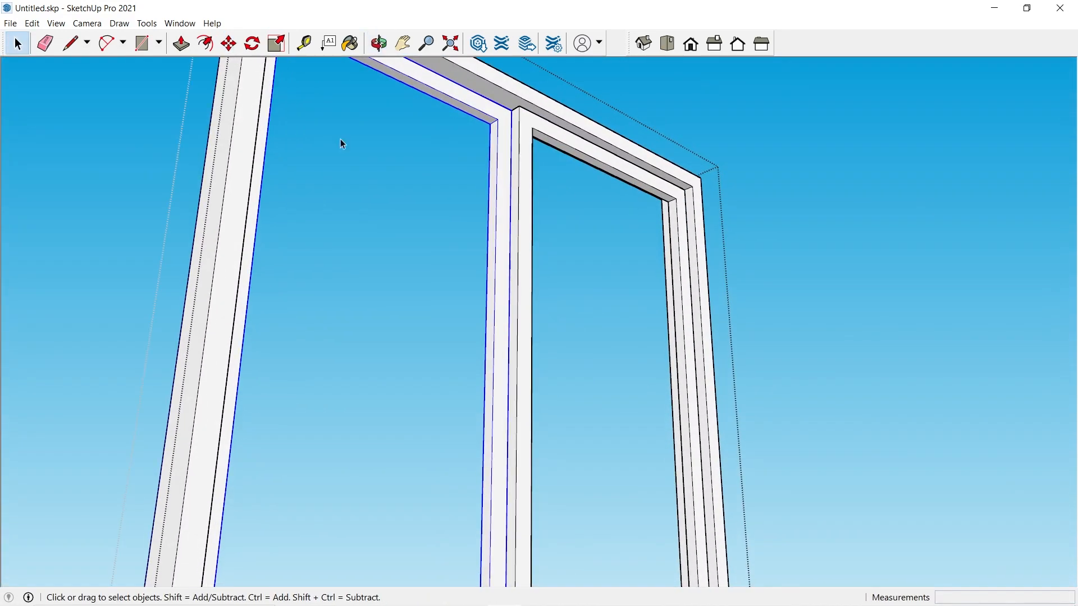
{"action": "left_click", "coordinate": [142, 43]}
{"action": "scroll", "coordinate": [668, 192], "scroll_direction": "up", "scroll_amount": 5}
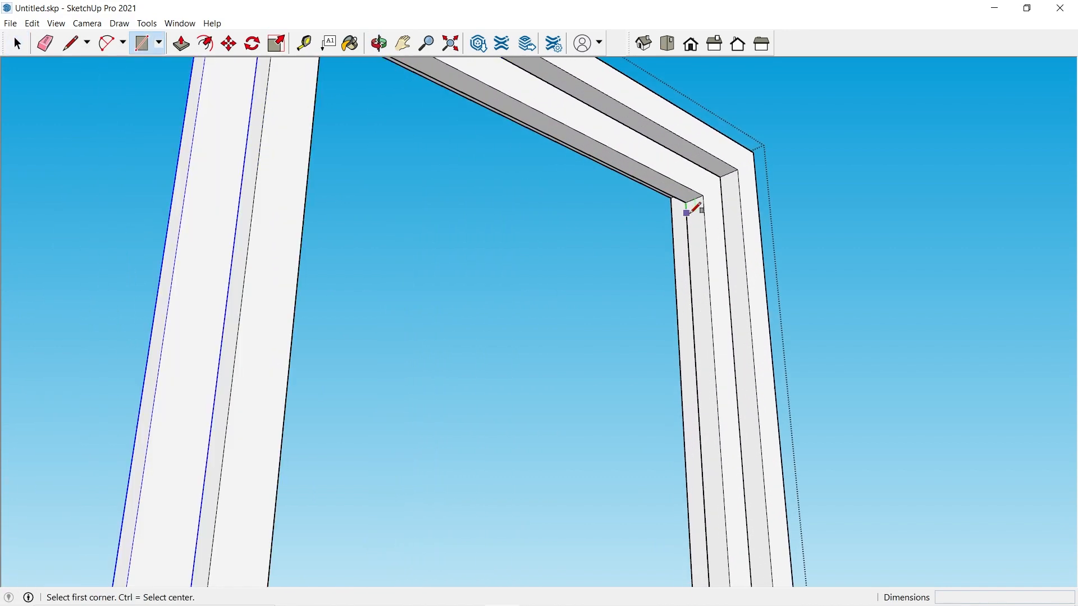
{"action": "scroll", "coordinate": [674, 194], "scroll_direction": "down", "scroll_amount": 2}
{"action": "scroll", "coordinate": [650, 185], "scroll_direction": "up", "scroll_amount": 4}
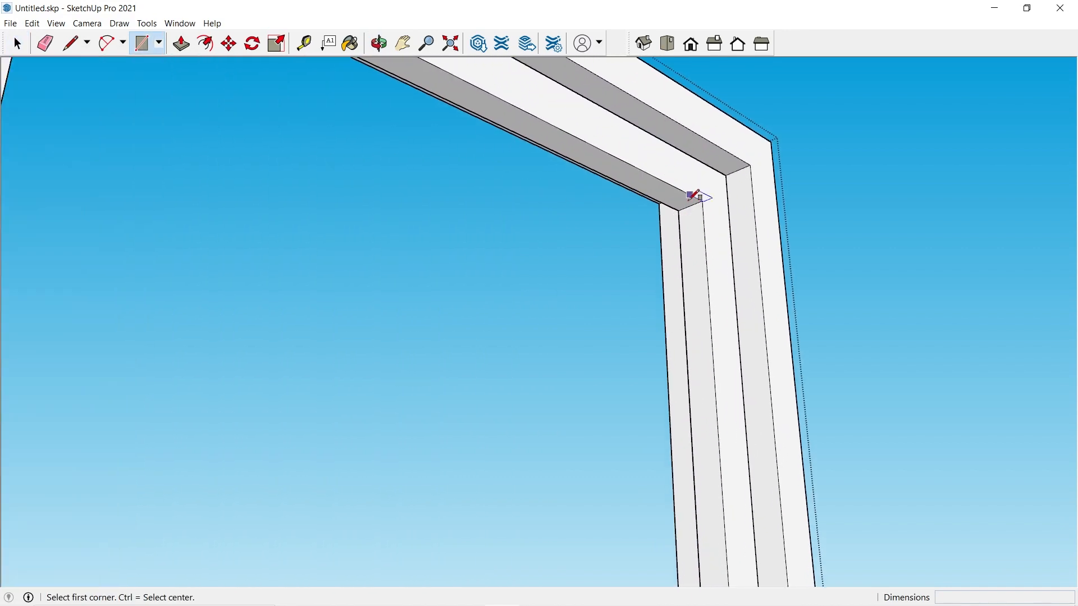
{"action": "left_click", "coordinate": [695, 202]}
{"action": "scroll", "coordinate": [602, 224], "scroll_direction": "down", "scroll_amount": 4}
{"action": "middle_click_drag", "start_coordinate": [590, 222], "coordinate": [458, 545]}
{"action": "scroll", "coordinate": [458, 544], "scroll_direction": "up", "scroll_amount": 6}
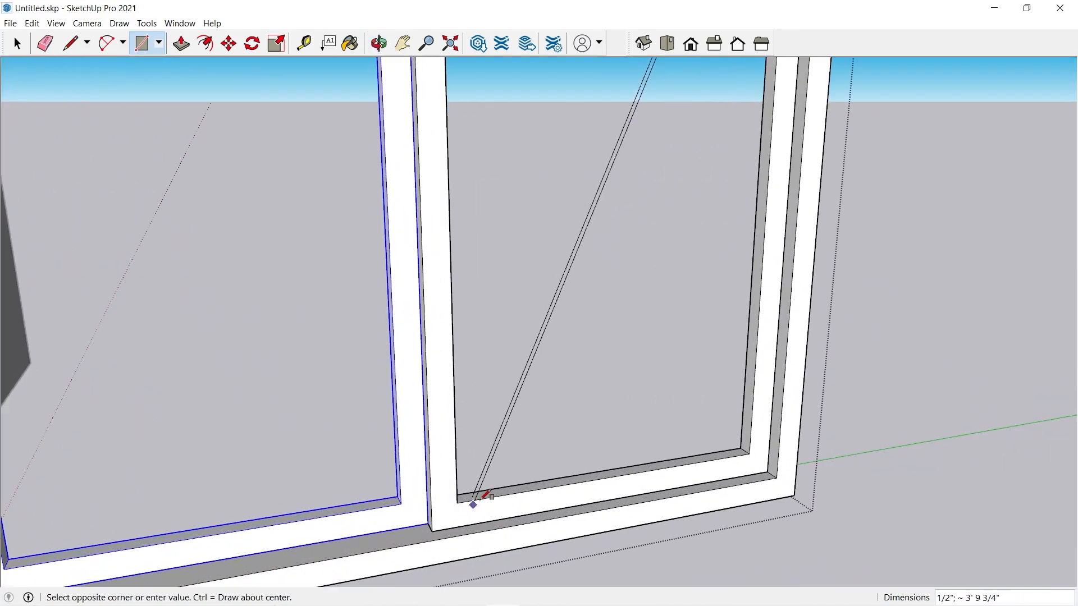
{"action": "middle_click_drag", "start_coordinate": [477, 498], "coordinate": [127, 506]}
{"action": "scroll", "coordinate": [22, 494], "scroll_direction": "up", "scroll_amount": 3}
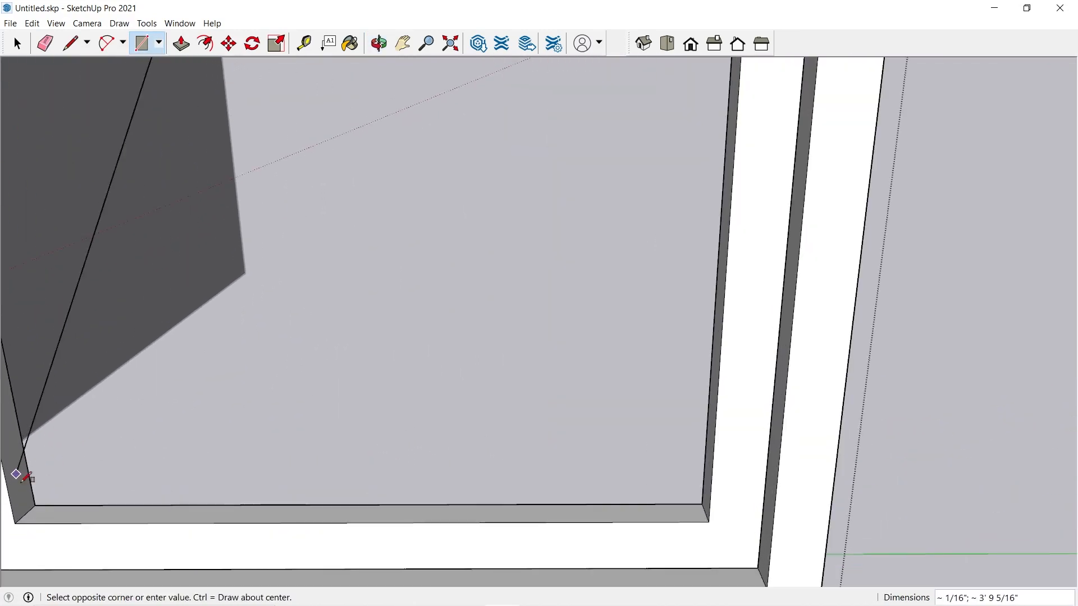
{"action": "left_click", "coordinate": [26, 513]}
{"action": "scroll", "coordinate": [534, 368], "scroll_direction": "down", "scroll_amount": 3}
{"action": "scroll", "coordinate": [587, 380], "scroll_direction": "down", "scroll_amount": 3}
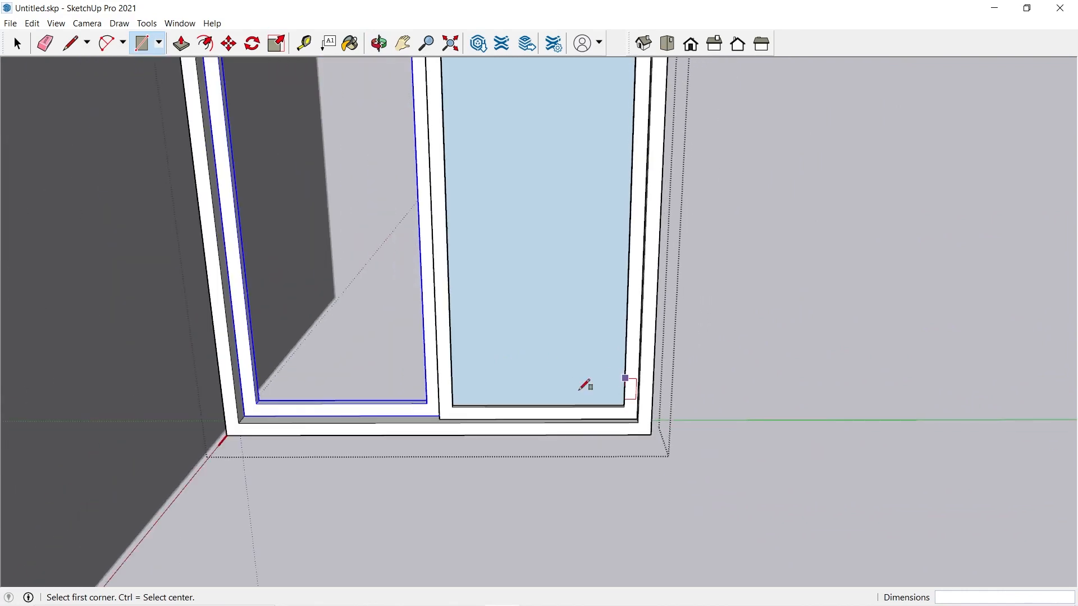
- Push/Pull the front face of the glass rectangle by 1/8"
{"action": "middle_click_drag", "start_coordinate": [587, 380], "coordinate": [549, 404]}
{"action": "key", "text": "space"}
{"action": "left_click", "coordinate": [546, 345]}
{"action": "middle_click_drag", "start_coordinate": [546, 346], "coordinate": [554, 309]}
{"action": "scroll", "coordinate": [550, 300], "scroll_direction": "up", "scroll_amount": 4}
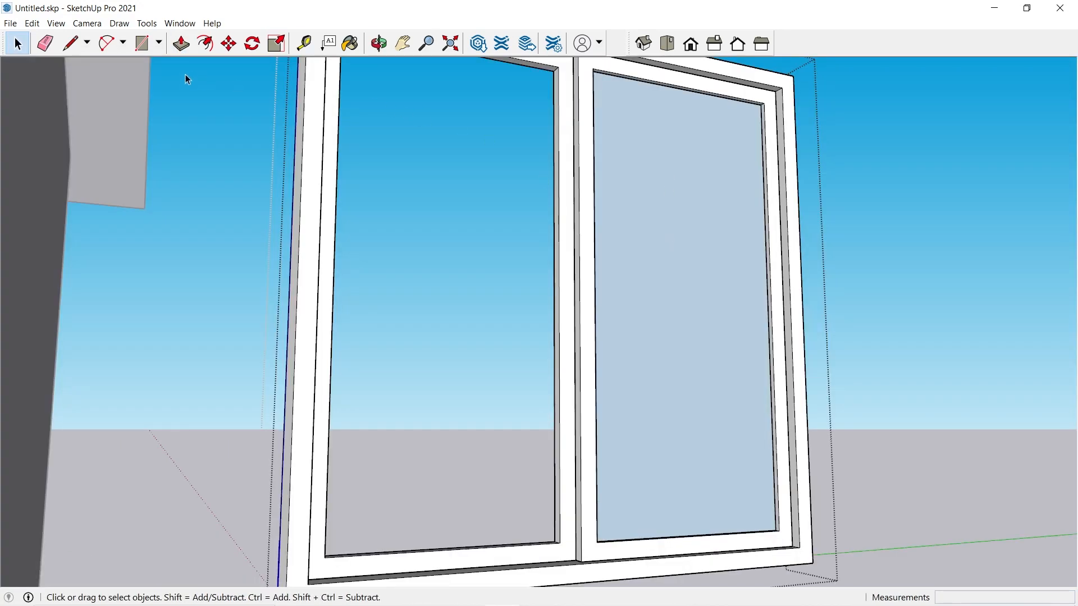
{"action": "left_click", "coordinate": [181, 44]}
{"action": "left_click", "coordinate": [622, 331]}
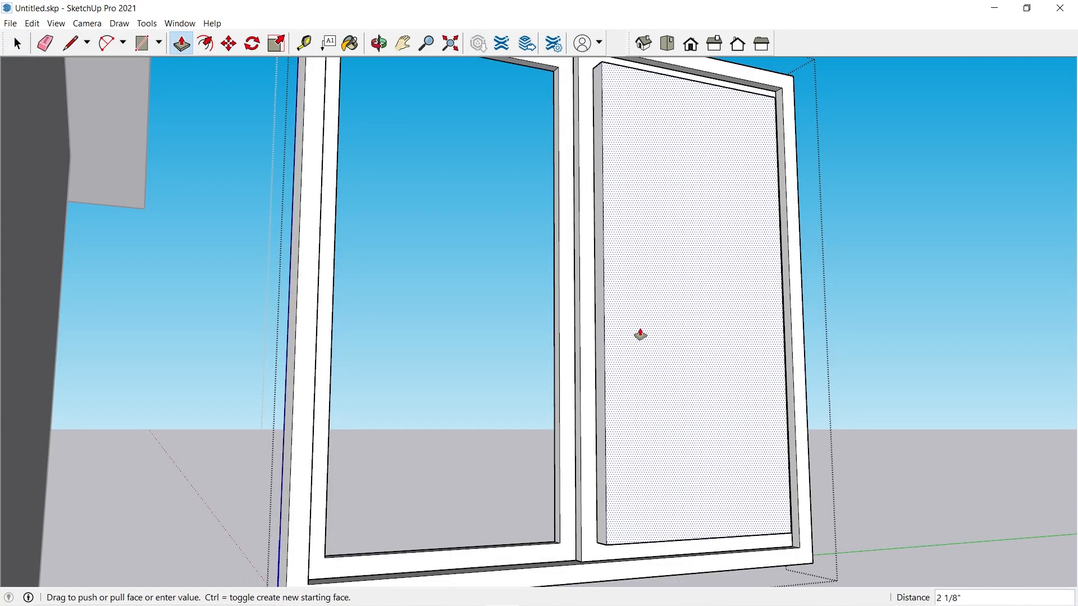
{"action": "key", "text": "Return"}
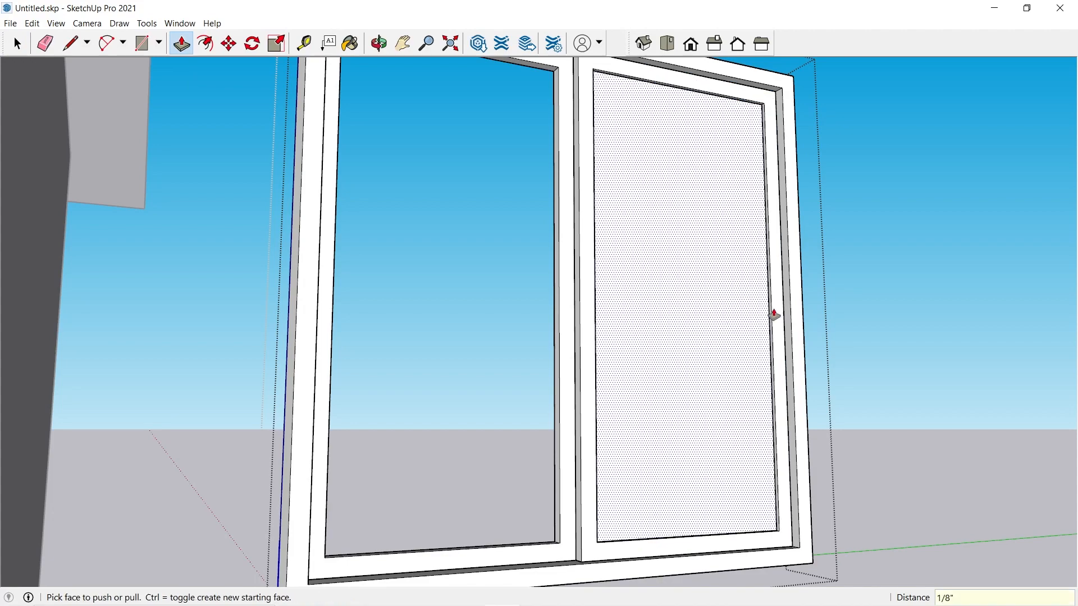
- Push/Pull the back face of the glass pane outward slightly to thicken it on that side too
{"action": "mouse_move", "coordinate": [772, 312]}
{"action": "middle_mouse_down"}
{"action": "mouse_move", "coordinate": [548, 361]}
{"action": "mouse_move", "coordinate": [610, 337]}
{"action": "mouse_move", "coordinate": [303, 387]}
{"action": "mouse_move", "coordinate": [568, 366]}
{"action": "mouse_move", "coordinate": [325, 385]}
{"action": "mouse_move", "coordinate": [358, 347]}
{"action": "mouse_move", "coordinate": [313, 341]}
{"action": "mouse_move", "coordinate": [443, 320]}
{"action": "middle_mouse_up"}
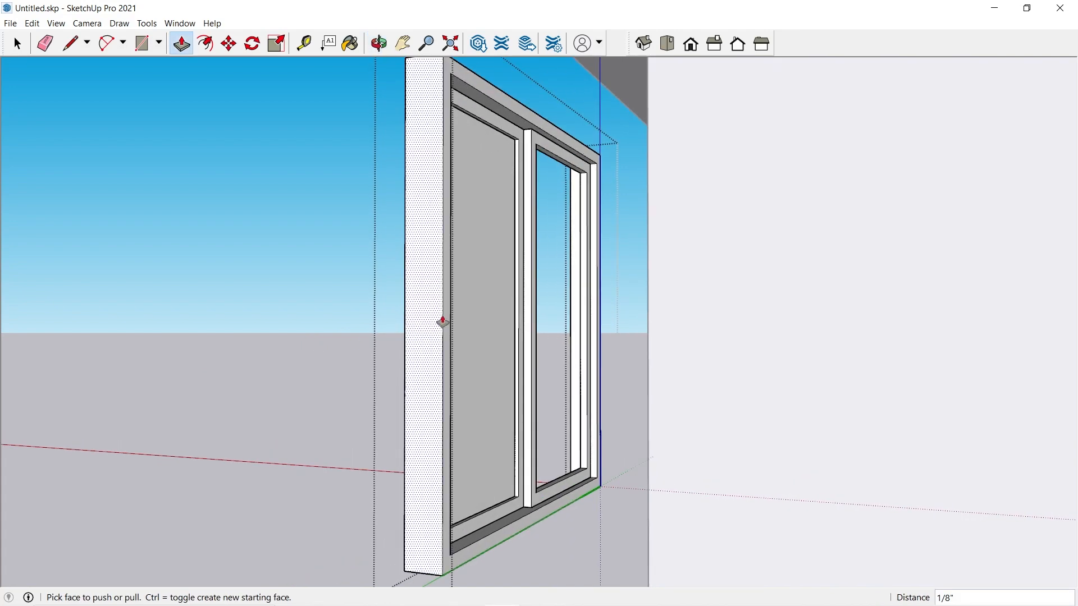
{"action": "left_click", "coordinate": [490, 325]}
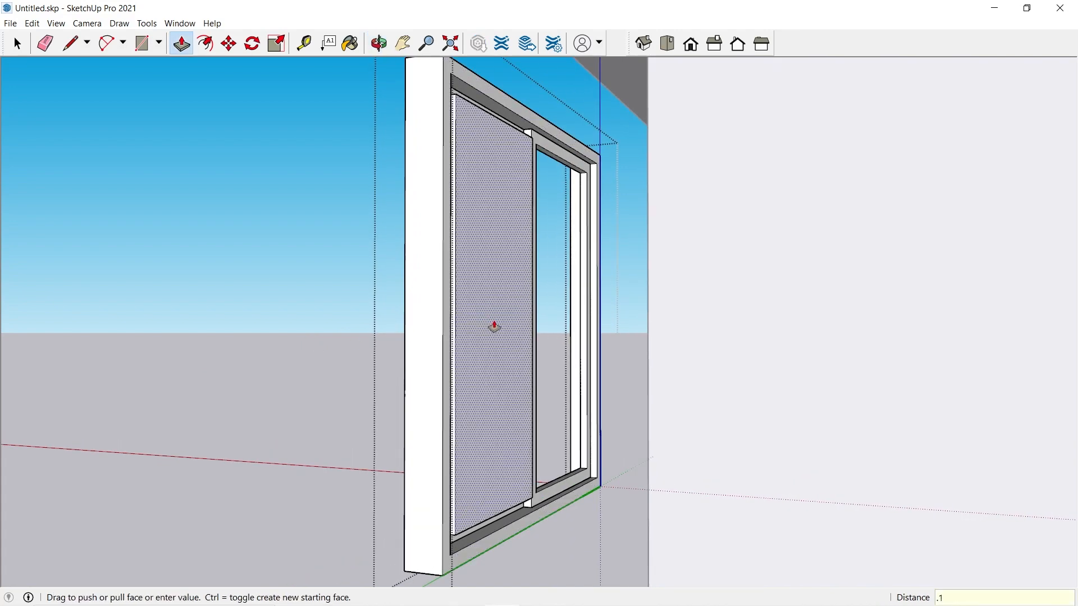
{"action": "key", "text": "Return"}
- Make the glass pane in the original sash into a group
{"action": "middle_click_drag", "start_coordinate": [508, 320], "coordinate": [760, 385]}
{"action": "key", "text": "space"}
{"action": "left_click", "coordinate": [911, 369]}
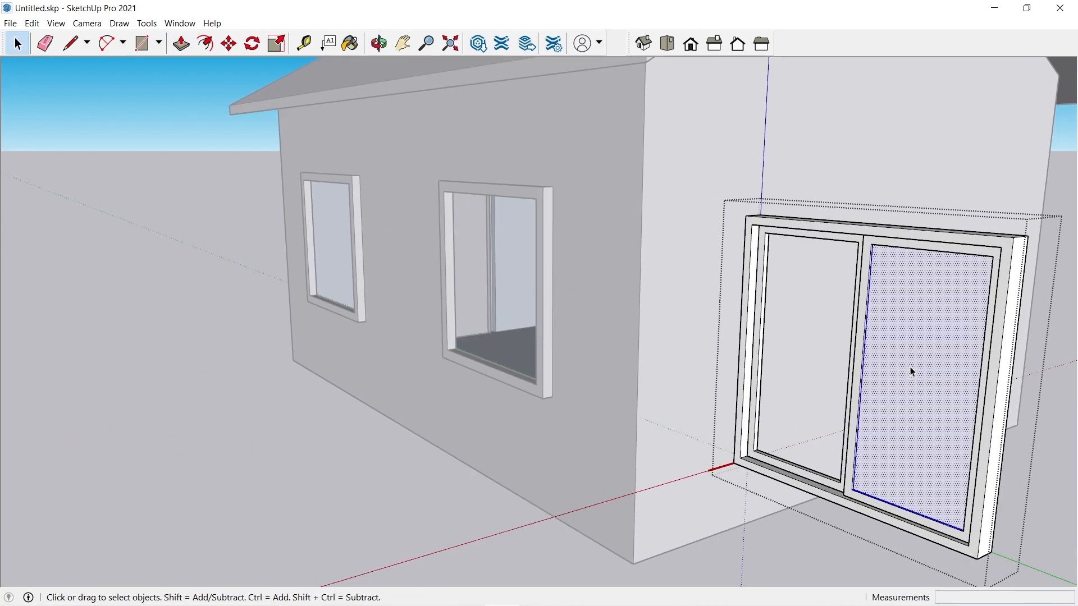
{"action": "right_click", "coordinate": [911, 366]}
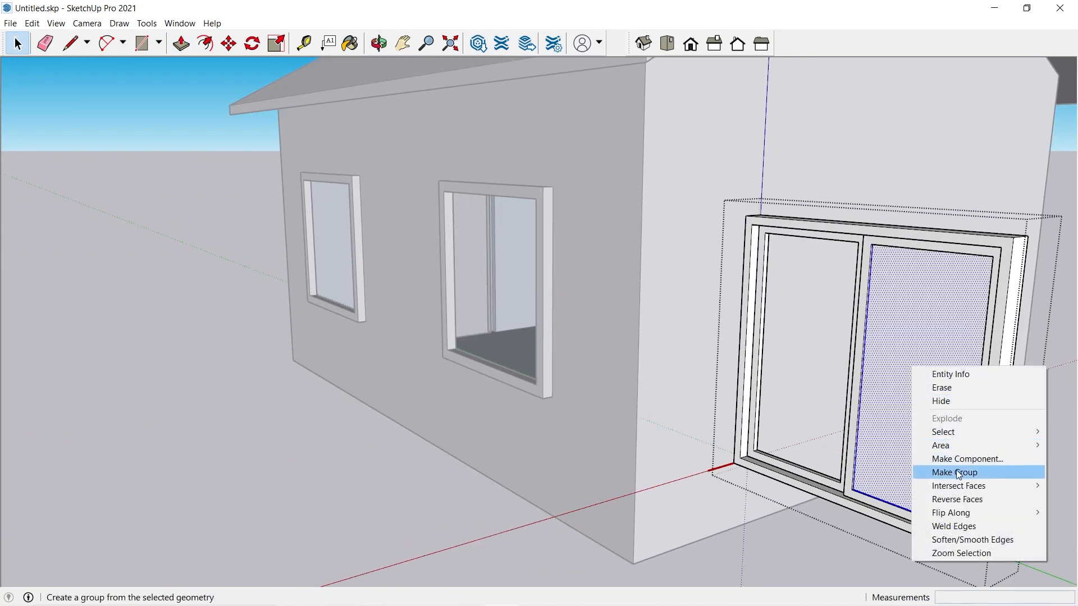
{"action": "left_click", "coordinate": [939, 472]}
- Paint the glass pane group in the original sash with Translucent Glass Gray from the Glass and Mirrors materials
{"action": "middle_click_drag", "start_coordinate": [938, 471], "coordinate": [999, 323]}
{"action": "scroll", "coordinate": [999, 324], "scroll_direction": "up", "scroll_amount": 4}
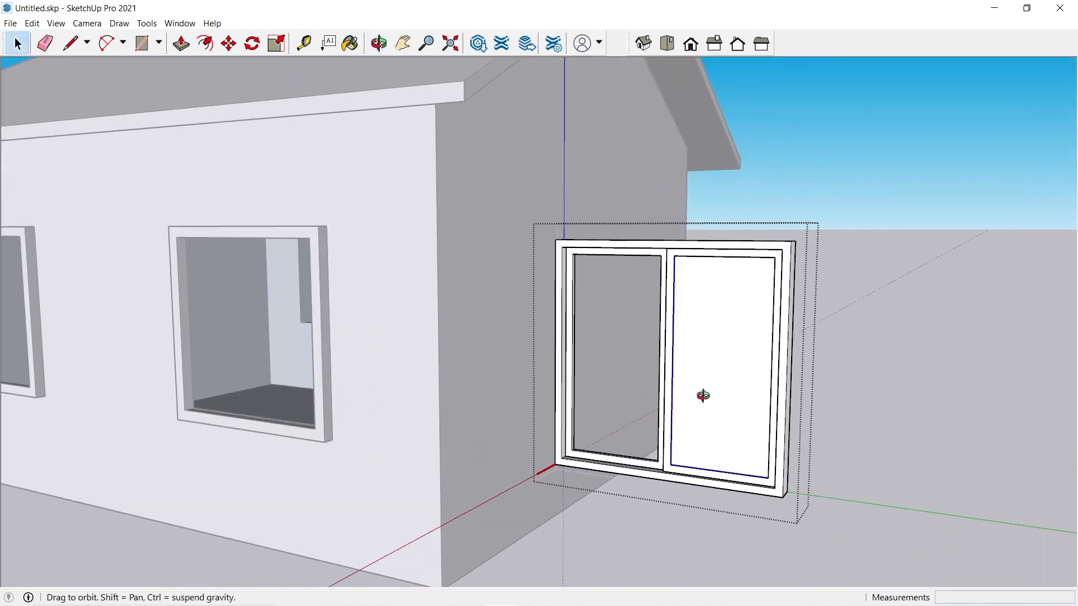
{"action": "middle_click_drag", "start_coordinate": [703, 394], "coordinate": [854, 443]}
{"action": "scroll", "coordinate": [712, 427], "scroll_direction": "up", "scroll_amount": 3}
{"action": "mouse_move", "coordinate": [742, 416]}
{"action": "middle_mouse_down"}
{"action": "mouse_move", "coordinate": [770, 330]}
{"action": "mouse_move", "coordinate": [782, 329]}
{"action": "middle_mouse_up"}
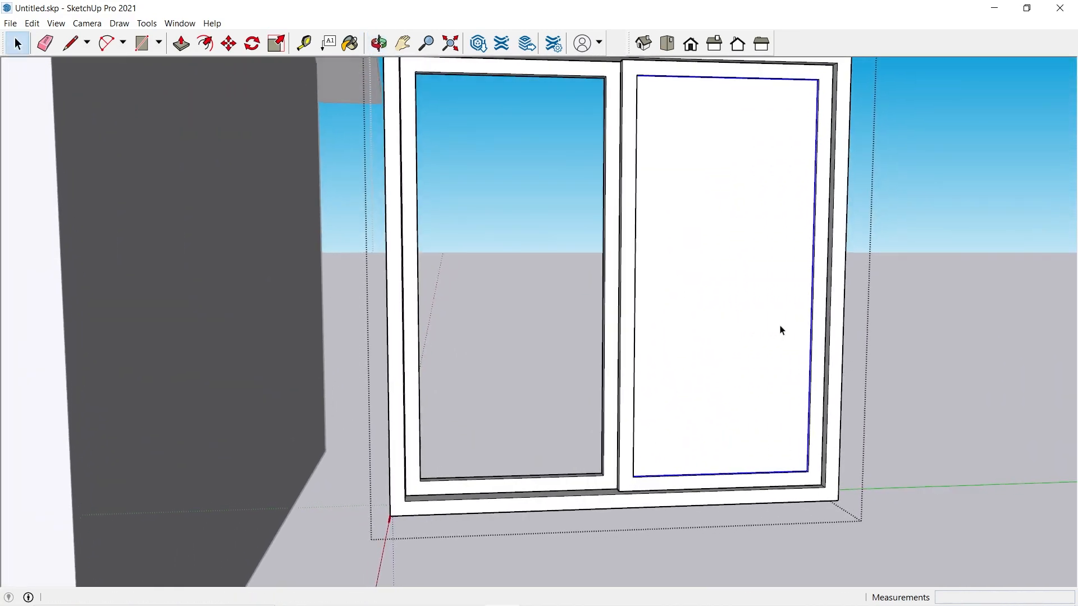
{"action": "left_click", "coordinate": [350, 44]}
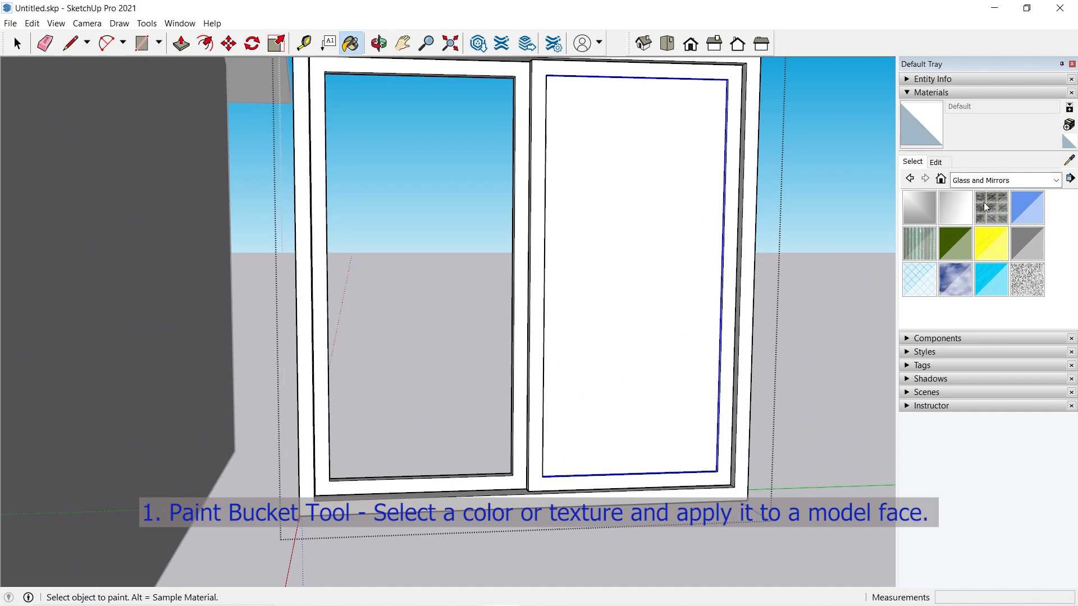
{"action": "left_click", "coordinate": [1025, 254]}
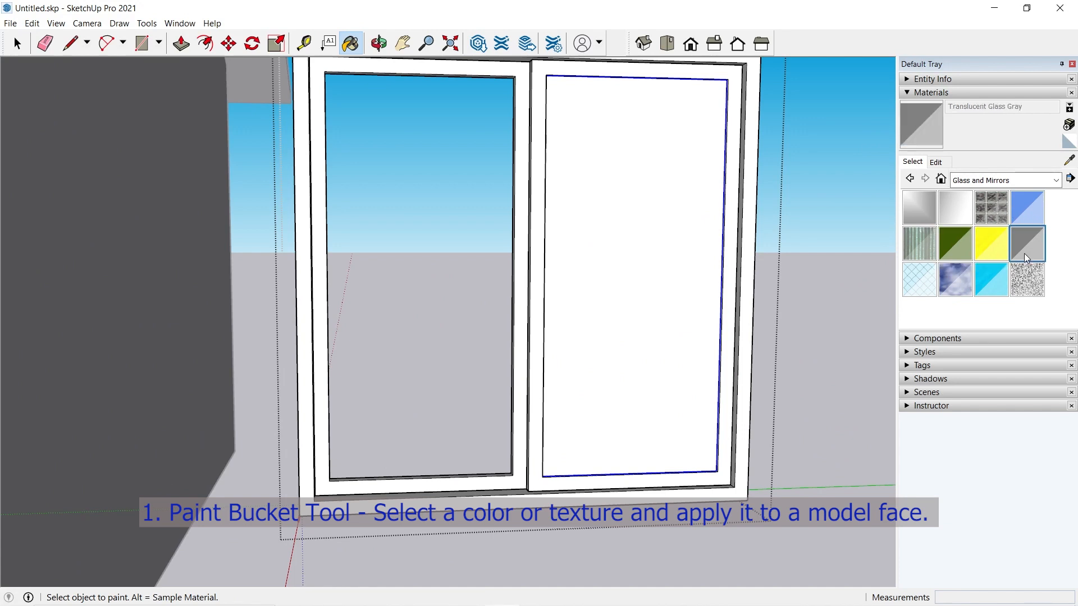
{"action": "left_click", "coordinate": [671, 254]}
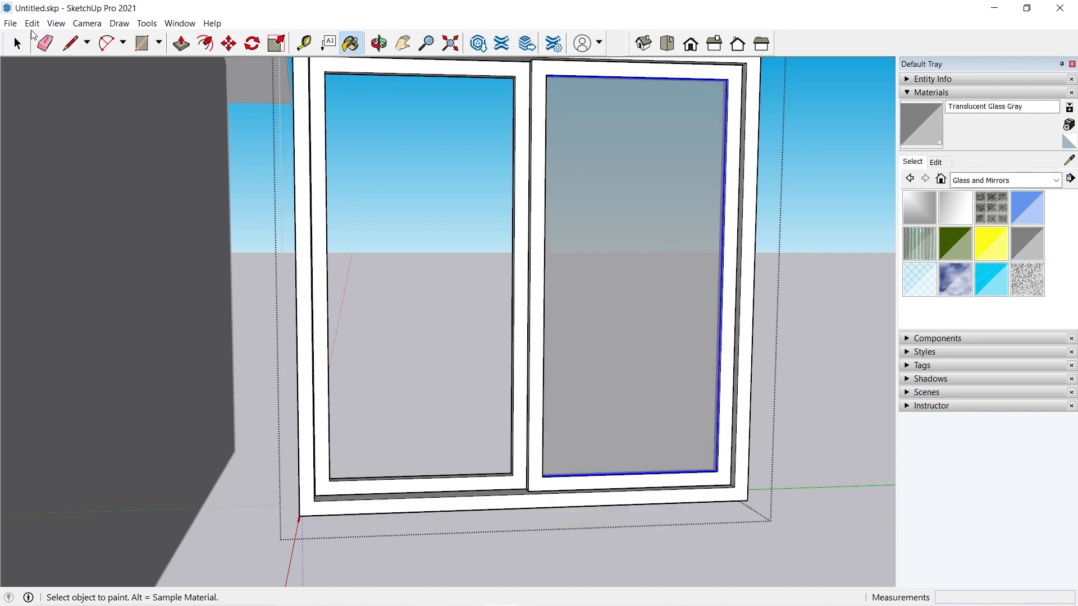
- Copy the painted glass pane into the second sash's opening, placing it from lower corner to matching lower corner along the green axis
{"action": "left_click", "coordinate": [17, 43]}
{"action": "left_click", "coordinate": [229, 44]}
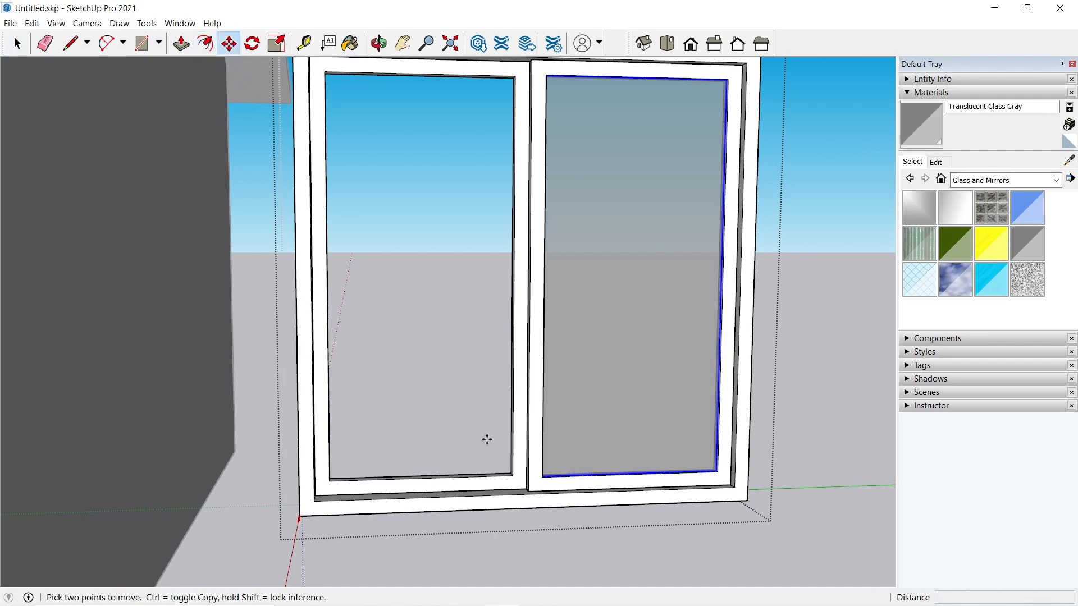
{"action": "scroll", "coordinate": [521, 449], "scroll_direction": "up", "scroll_amount": 2}
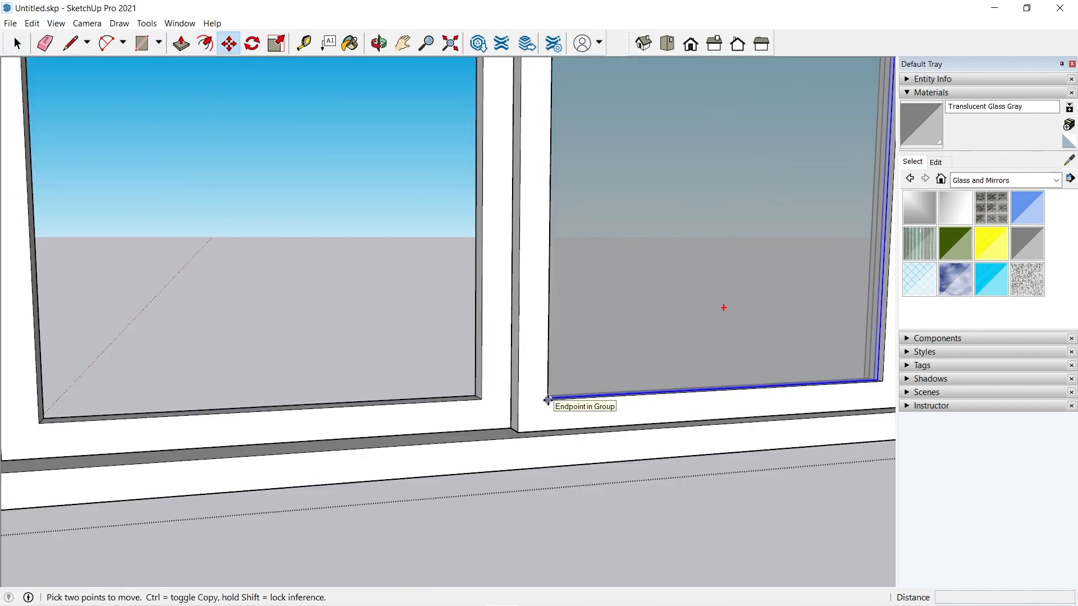
{"action": "left_click", "coordinate": [549, 399]}
{"action": "key", "text": "ctrl"}
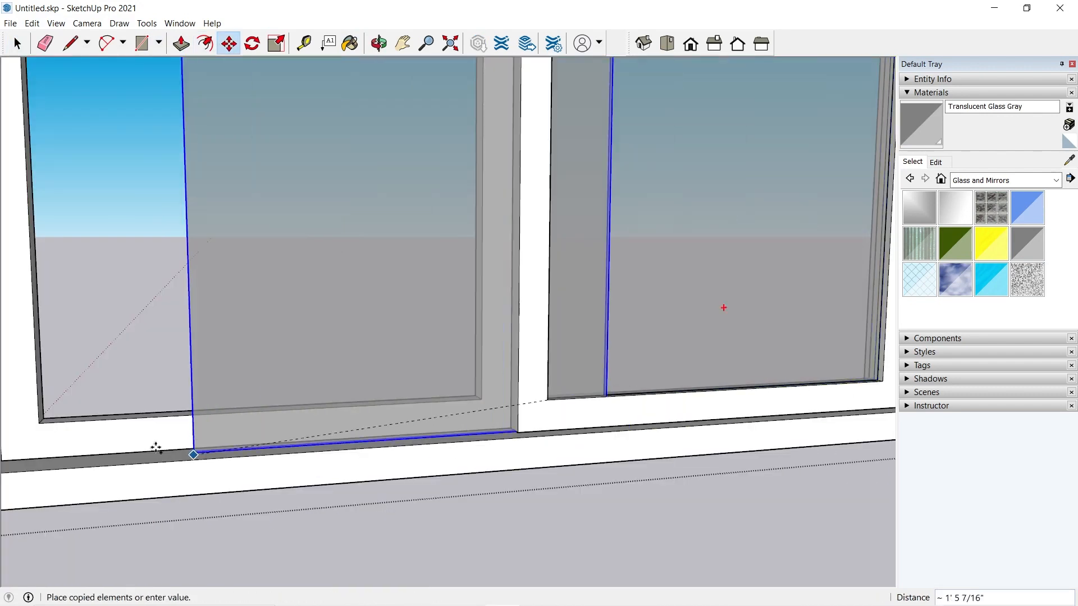
{"action": "scroll", "coordinate": [67, 434], "scroll_direction": "up", "scroll_amount": 1}
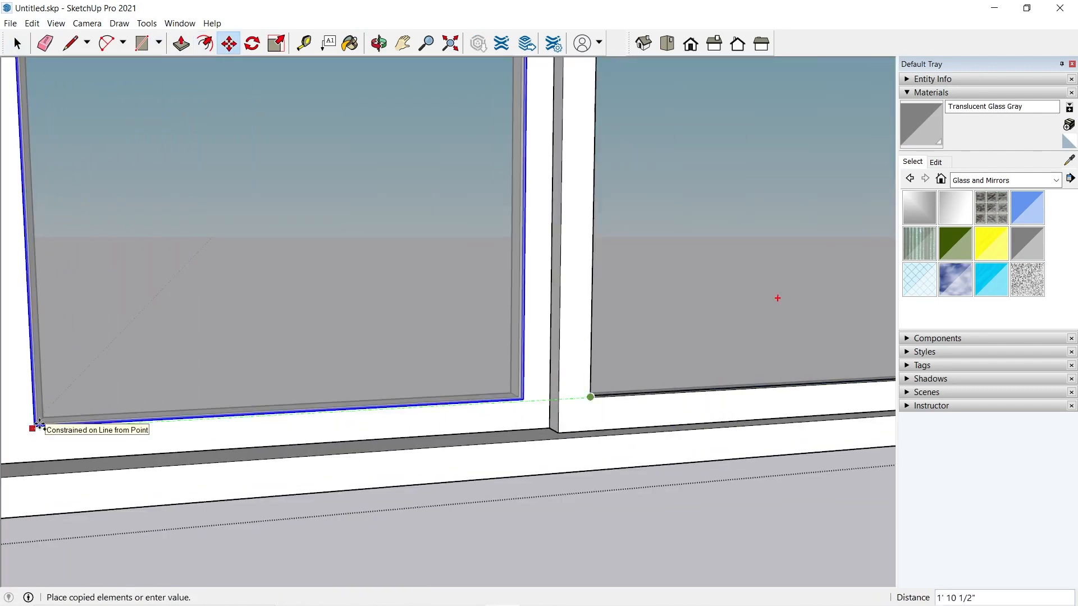
{"action": "left_click", "coordinate": [39, 422]}
{"action": "scroll", "coordinate": [193, 380], "scroll_direction": "down", "scroll_amount": 5}
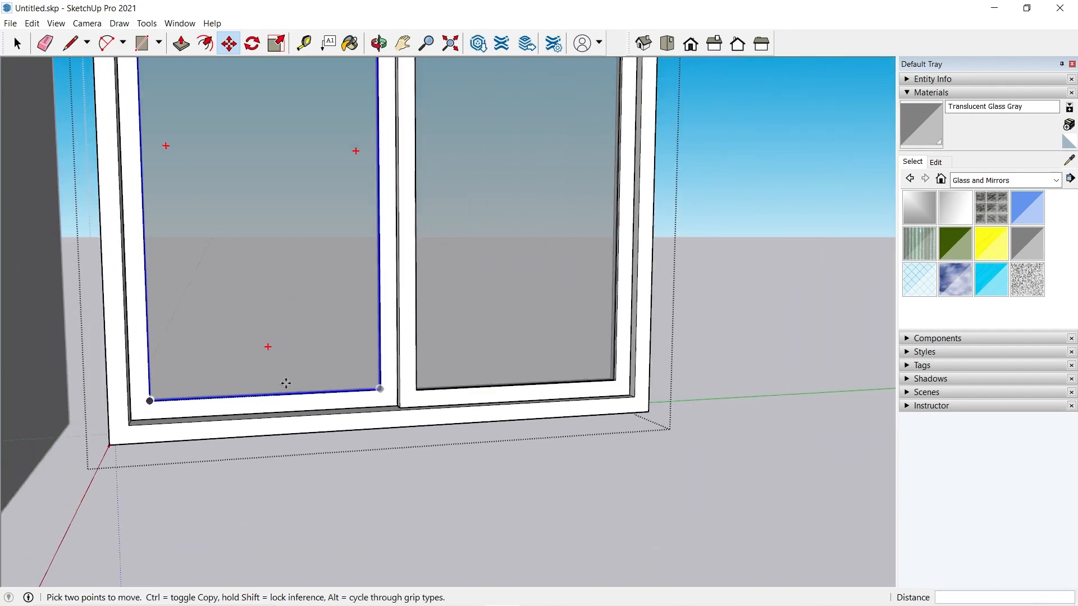
{"action": "left_click", "coordinate": [17, 44]}
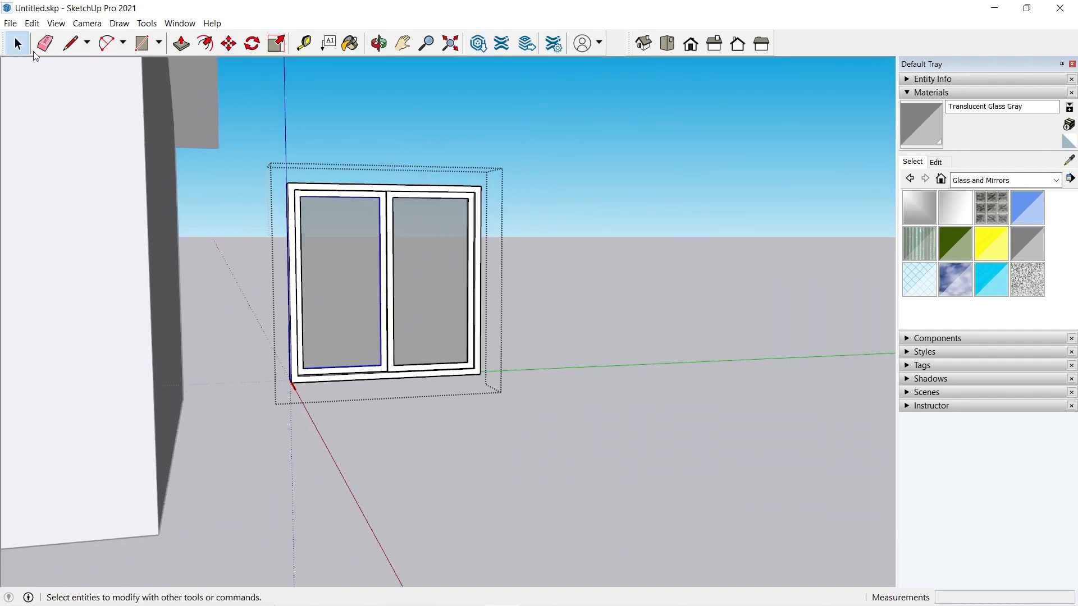
{"action": "scroll", "coordinate": [557, 191], "scroll_direction": "up", "scroll_amount": 3}
{"action": "scroll", "coordinate": [554, 206], "scroll_direction": "up", "scroll_amount": 1}
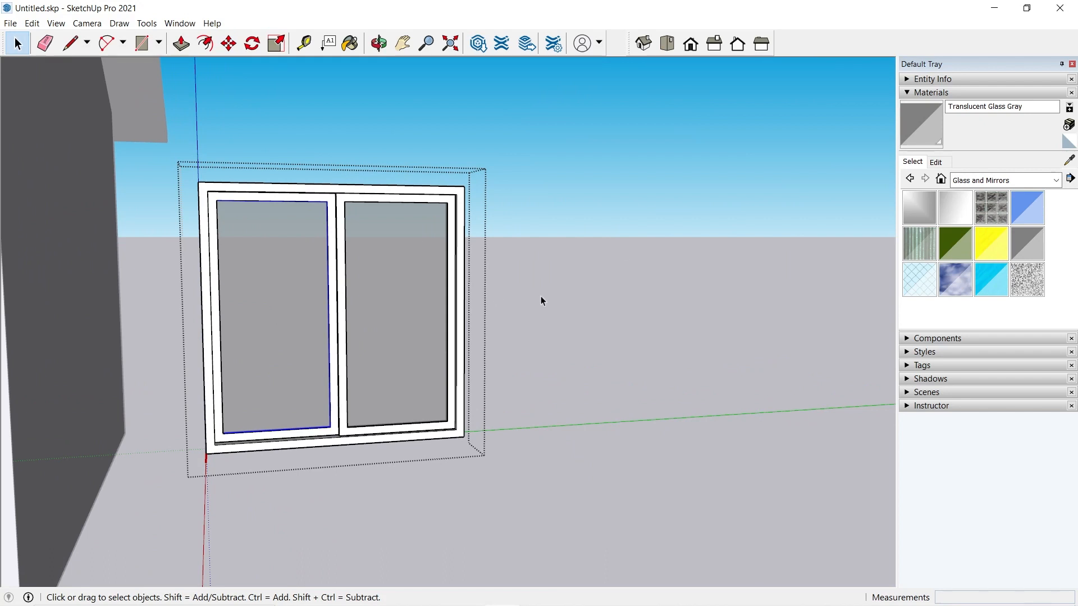
- Paint the window's outer frame with Metal Seamed from the Metal materials
{"action": "left_click", "coordinate": [1036, 187]}
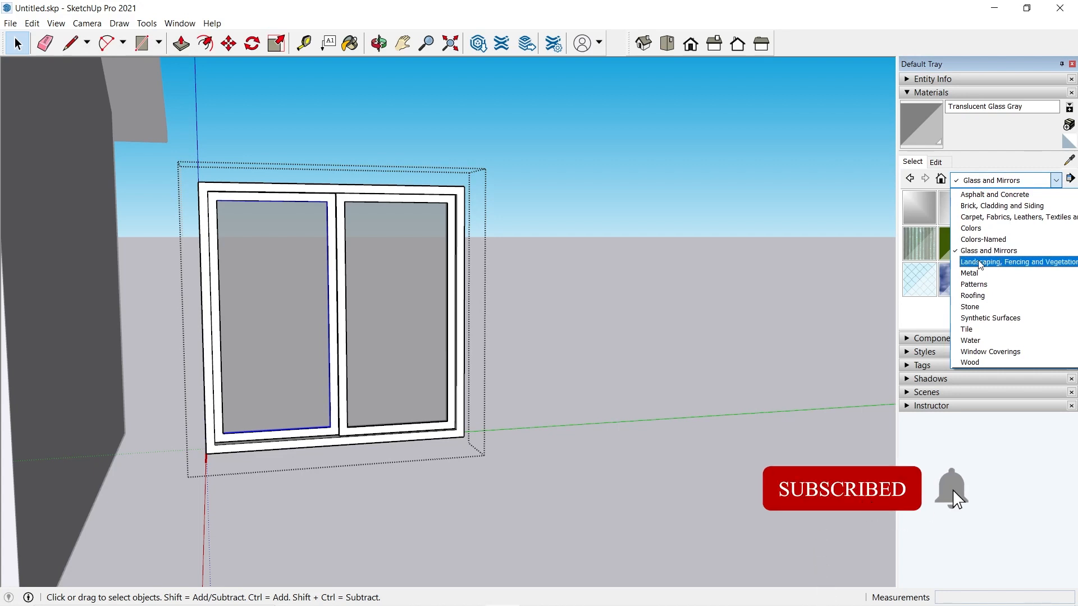
{"action": "left_click", "coordinate": [972, 273]}
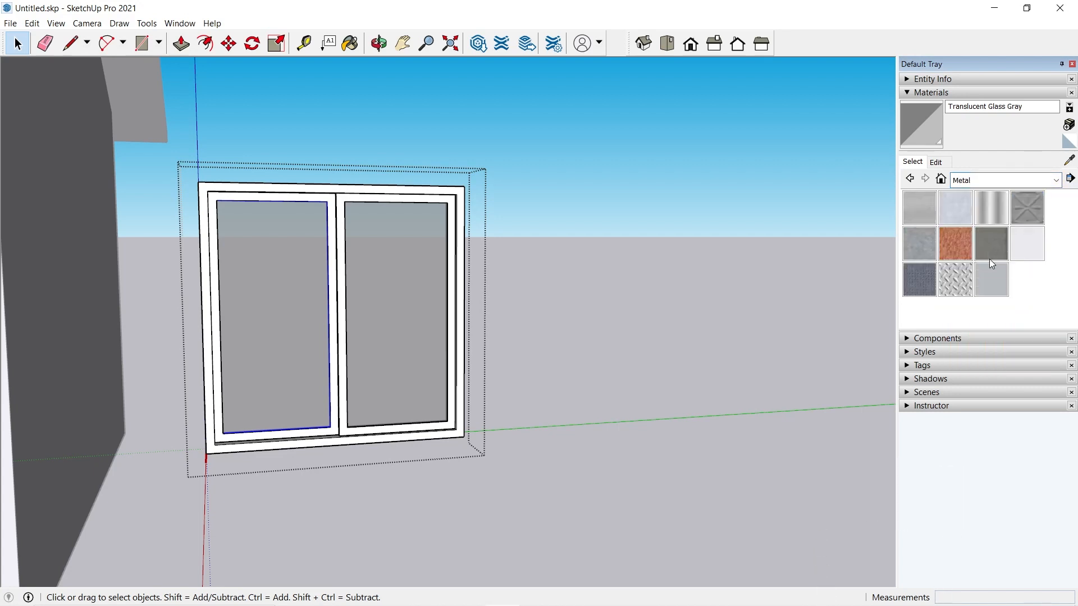
{"action": "left_click", "coordinate": [991, 243]}
{"action": "scroll", "coordinate": [435, 201], "scroll_direction": "up", "scroll_amount": 3}
{"action": "scroll", "coordinate": [444, 180], "scroll_direction": "down", "scroll_amount": 1}
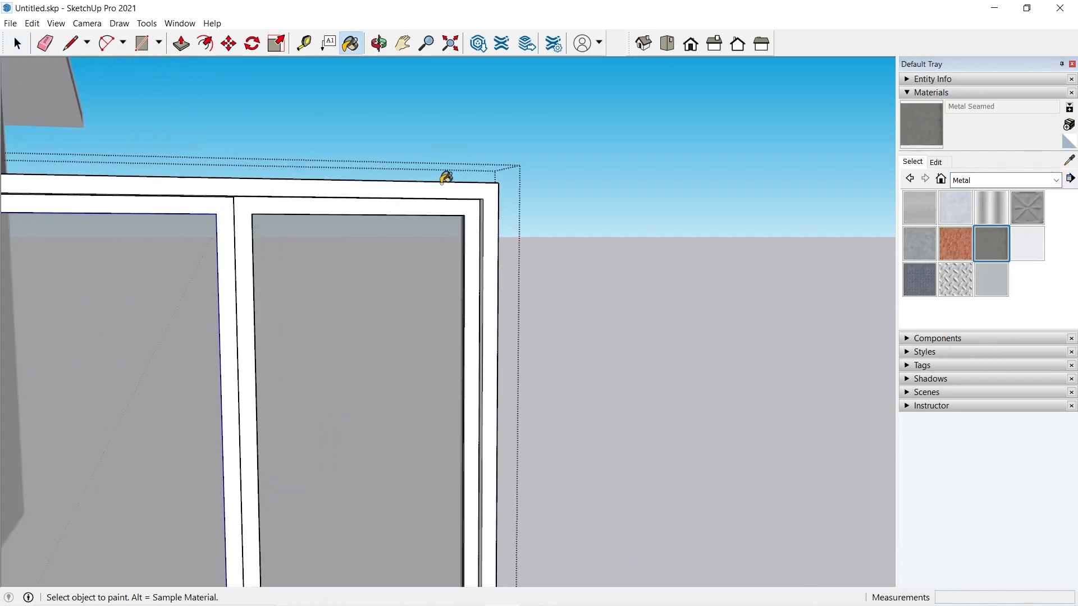
{"action": "left_click", "coordinate": [462, 175]}
{"action": "scroll", "coordinate": [483, 177], "scroll_direction": "down", "scroll_amount": 3}
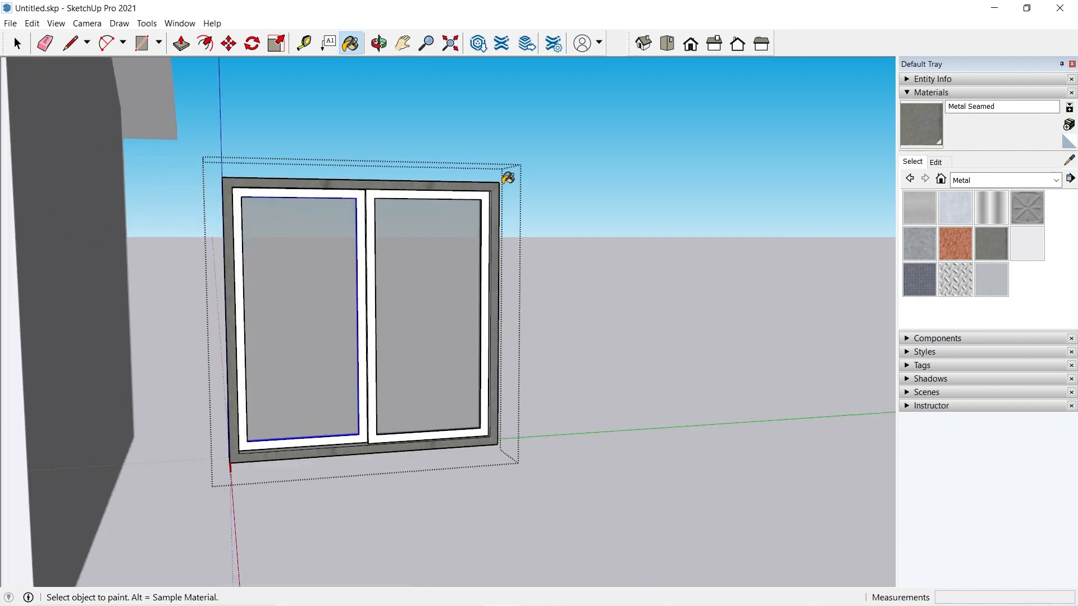
- Paint the window's outer frame with the Aluminum material from the Metal collection
{"action": "left_click", "coordinate": [1001, 295]}
{"action": "scroll", "coordinate": [414, 168], "scroll_direction": "up", "scroll_amount": 1}
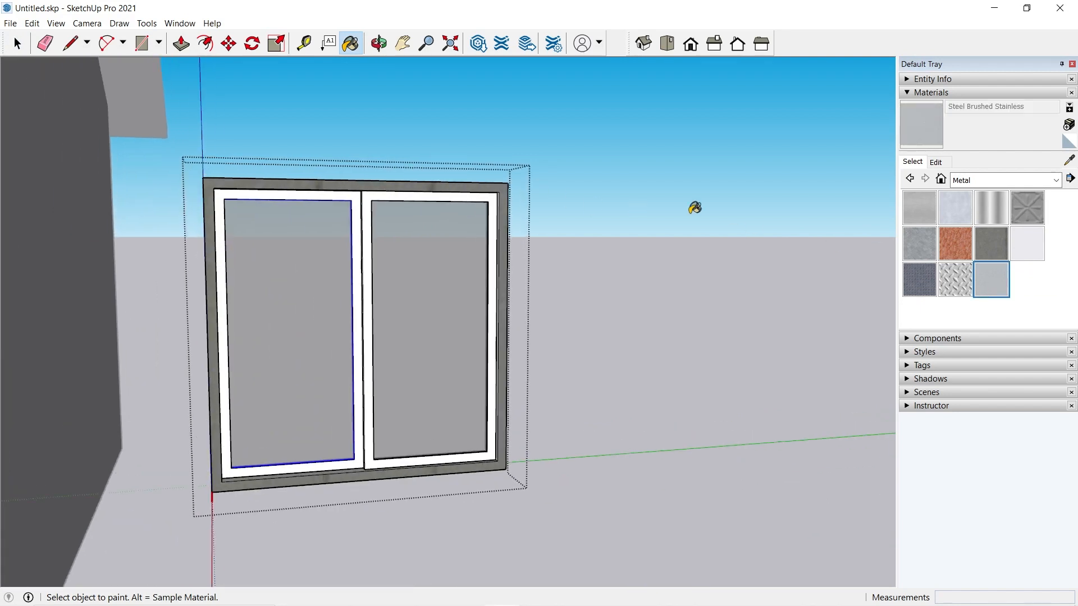
{"action": "left_click", "coordinate": [921, 198]}
{"action": "scroll", "coordinate": [495, 165], "scroll_direction": "up", "scroll_amount": 2}
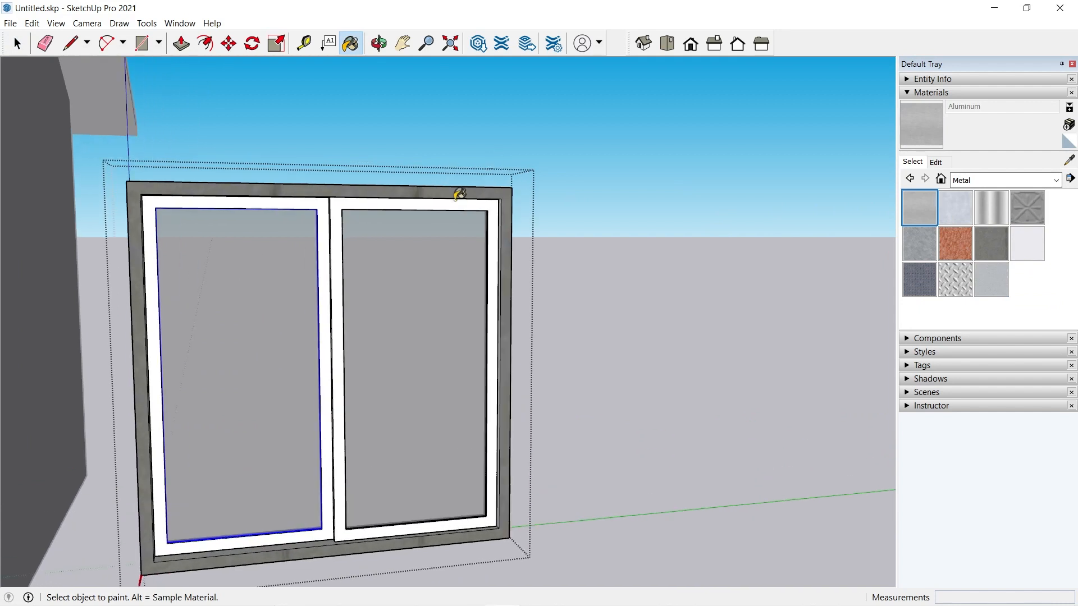
{"action": "left_click", "coordinate": [460, 191]}
{"action": "scroll", "coordinate": [482, 188], "scroll_direction": "down", "scroll_amount": 2}
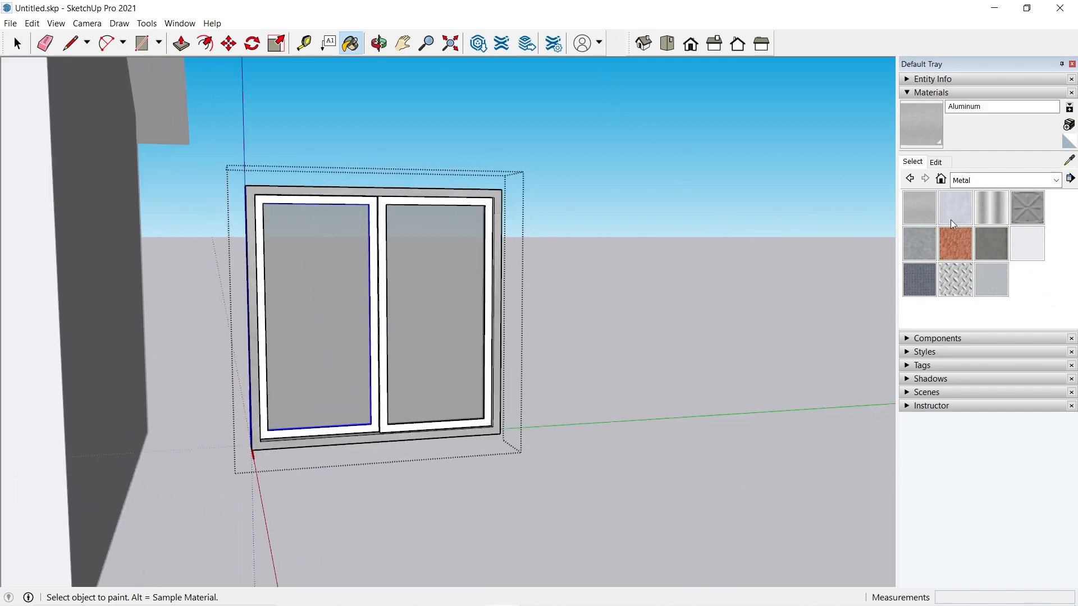
- Paint both sash frames with Metal Aluminum Anodized
{"action": "left_click", "coordinate": [960, 209]}
{"action": "scroll", "coordinate": [385, 191], "scroll_direction": "up", "scroll_amount": 3}
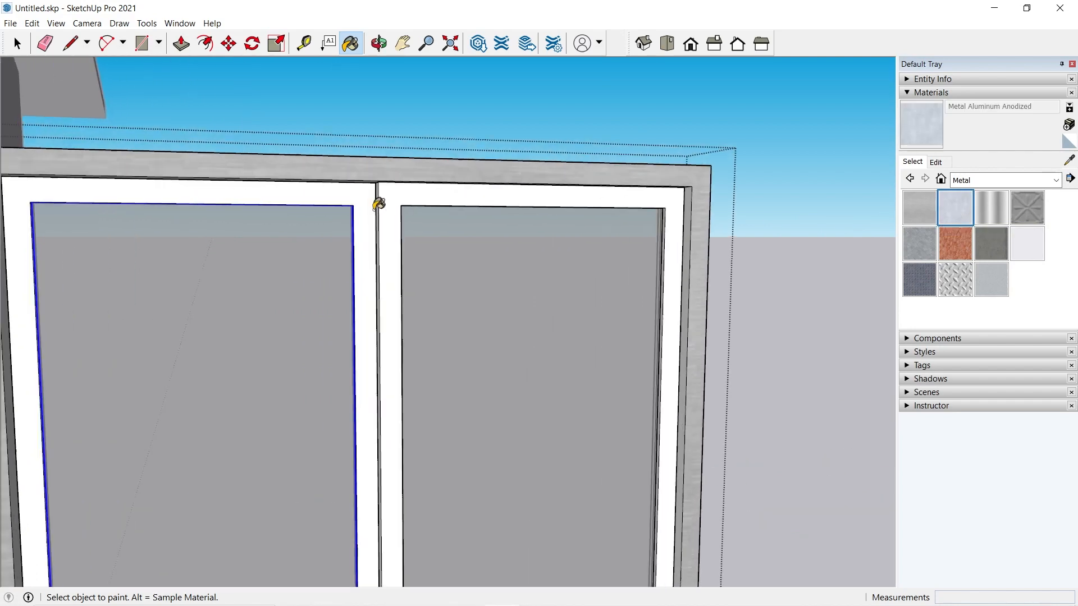
{"action": "left_click", "coordinate": [392, 193]}
{"action": "left_click", "coordinate": [372, 194]}
{"action": "scroll", "coordinate": [404, 163], "scroll_direction": "down", "scroll_amount": 5}
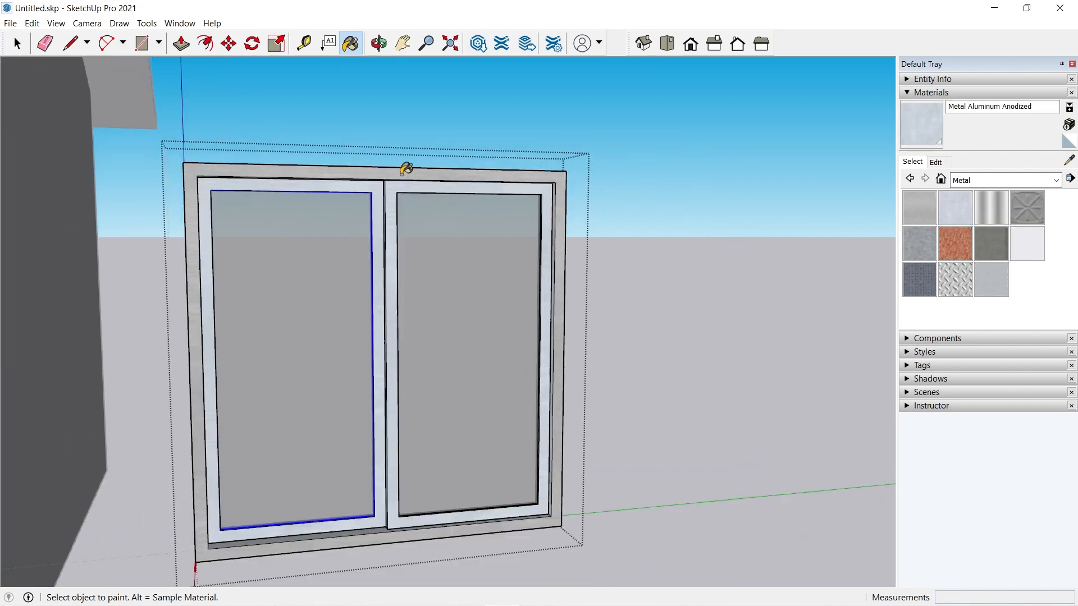
{"action": "mouse_move", "coordinate": [465, 171]}
{"action": "middle_mouse_down"}
{"action": "mouse_move", "coordinate": [469, 204]}
{"action": "mouse_move", "coordinate": [392, 171]}
{"action": "middle_mouse_up"}
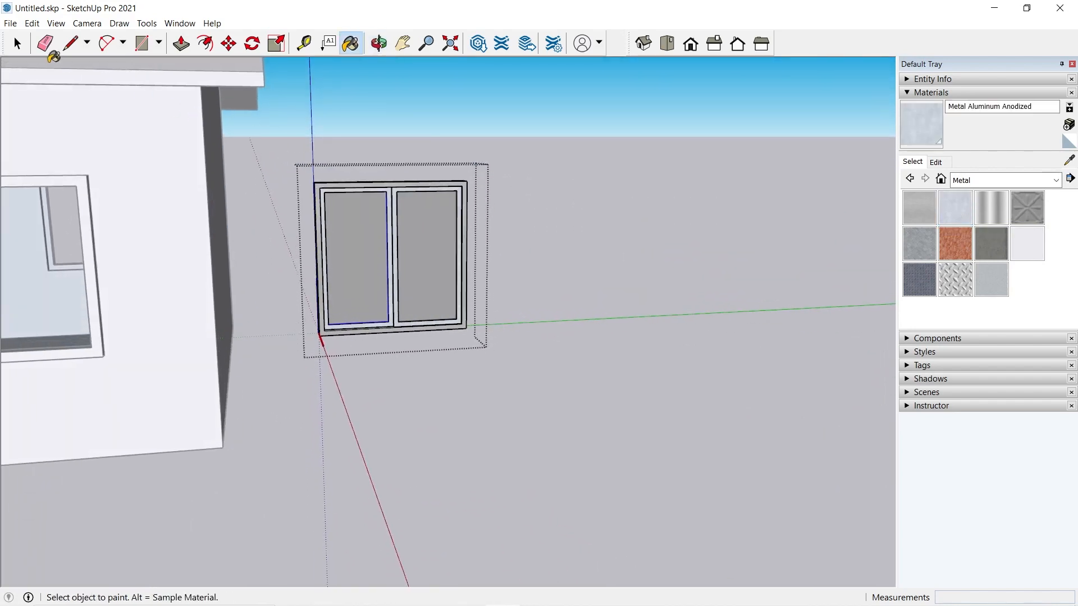
- Finish editing the window component and return to the whole model
{"action": "left_click", "coordinate": [17, 43]}
{"action": "scroll", "coordinate": [606, 245], "scroll_direction": "down", "scroll_amount": 3}
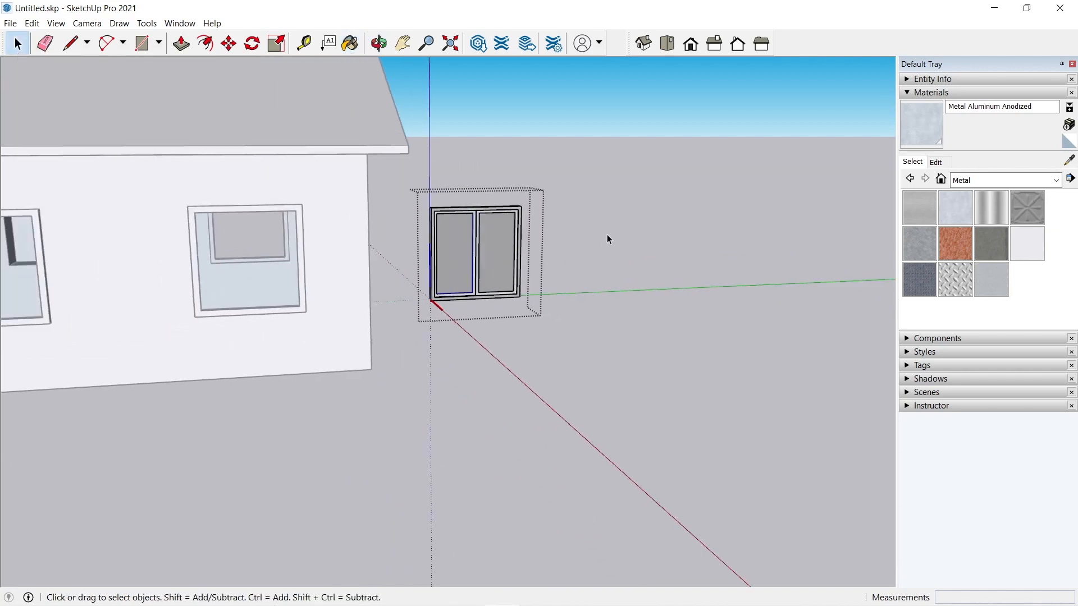
{"action": "left_click", "coordinate": [638, 219]}
{"action": "mouse_move", "coordinate": [466, 267]}
{"action": "middle_mouse_down"}
{"action": "mouse_move", "coordinate": [448, 264]}
{"action": "mouse_move", "coordinate": [511, 262]}
{"action": "mouse_move", "coordinate": [459, 275]}
{"action": "middle_mouse_up"}
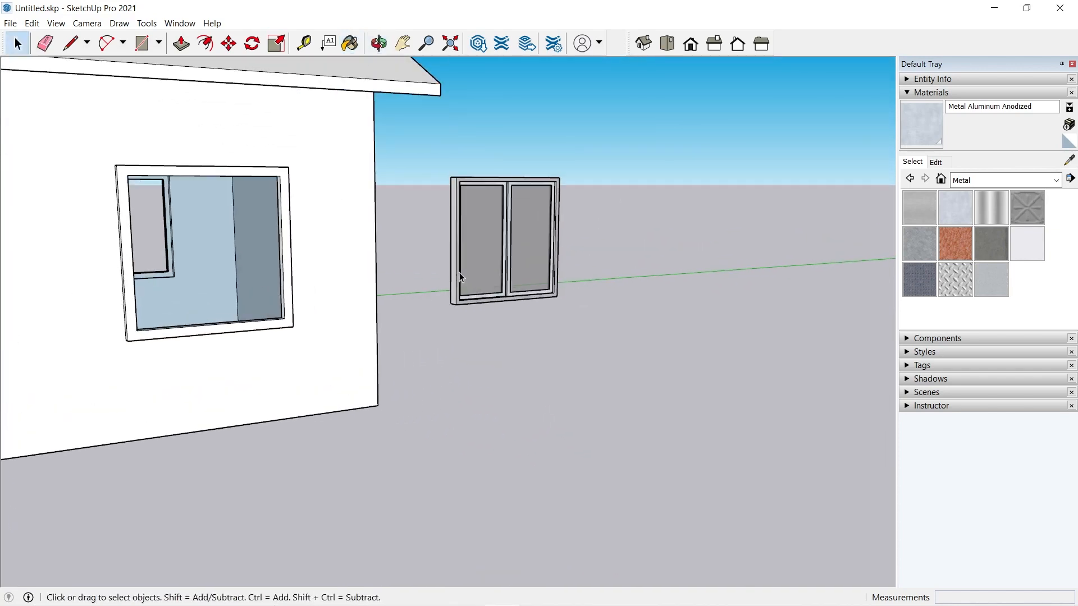
{"action": "scroll", "coordinate": [459, 274], "scroll_direction": "up", "scroll_amount": 2}
{"action": "scroll", "coordinate": [552, 300], "scroll_direction": "up", "scroll_amount": 4}
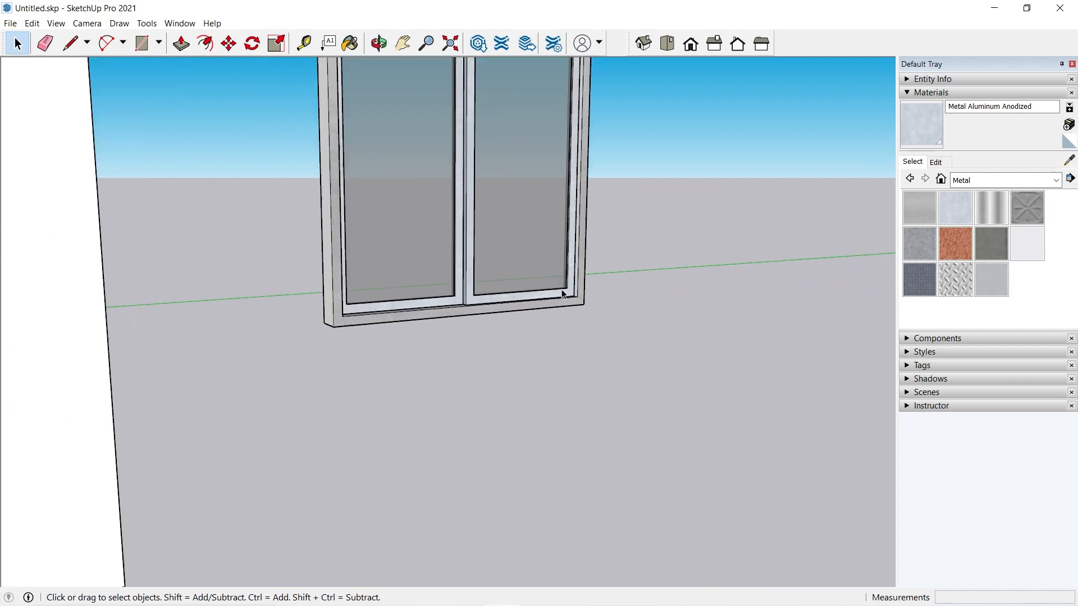
{"action": "middle_click_drag", "start_coordinate": [573, 301], "coordinate": [393, 314]}
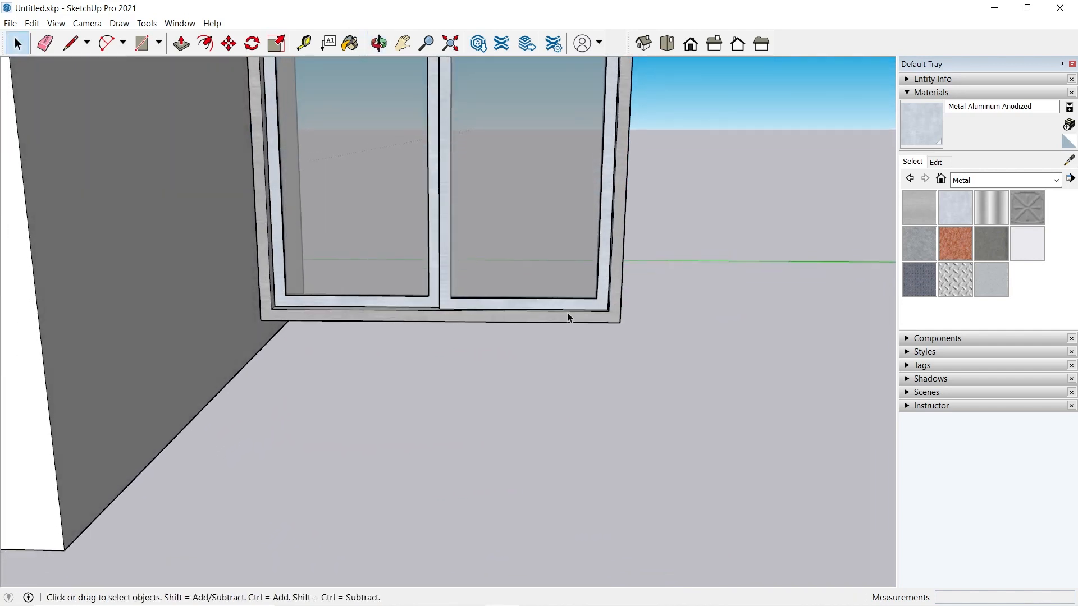
{"action": "scroll", "coordinate": [568, 312], "scroll_direction": "up", "scroll_amount": 2}
{"action": "middle_click_drag", "start_coordinate": [641, 302], "coordinate": [773, 359]}
{"action": "scroll", "coordinate": [669, 310], "scroll_direction": "down", "scroll_amount": 3}
- Move the glazed window by its lower front corner to the recessed lower corner of the wall opening nearest the house's end
{"action": "left_click", "coordinate": [642, 311]}
{"action": "scroll", "coordinate": [747, 301], "scroll_direction": "down", "scroll_amount": 3}
{"action": "scroll", "coordinate": [513, 306], "scroll_direction": "up", "scroll_amount": 5}
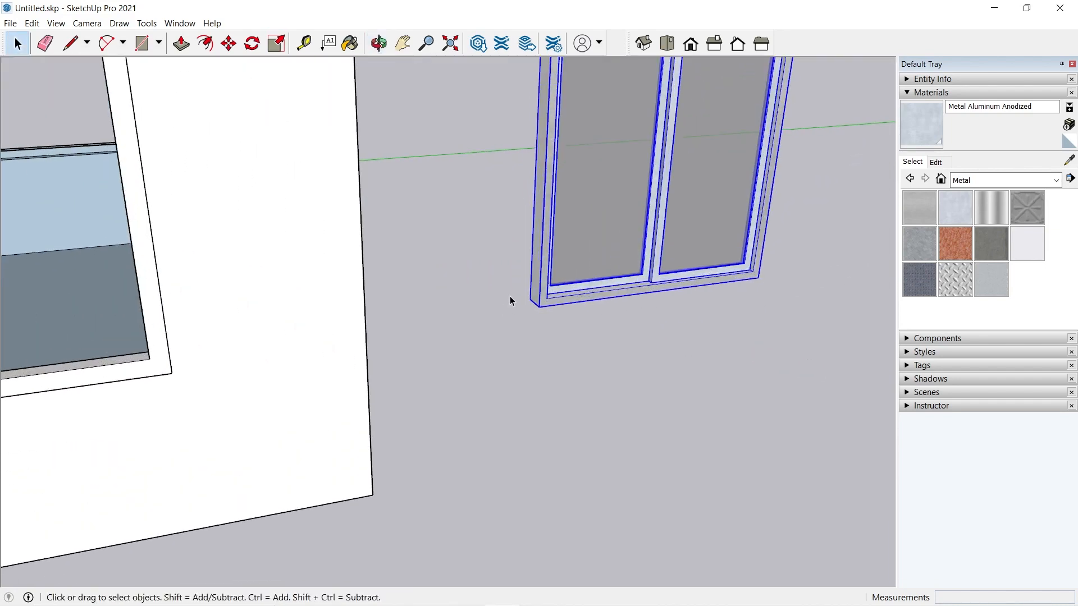
{"action": "left_click", "coordinate": [229, 43]}
{"action": "scroll", "coordinate": [475, 255], "scroll_direction": "up", "scroll_amount": 4}
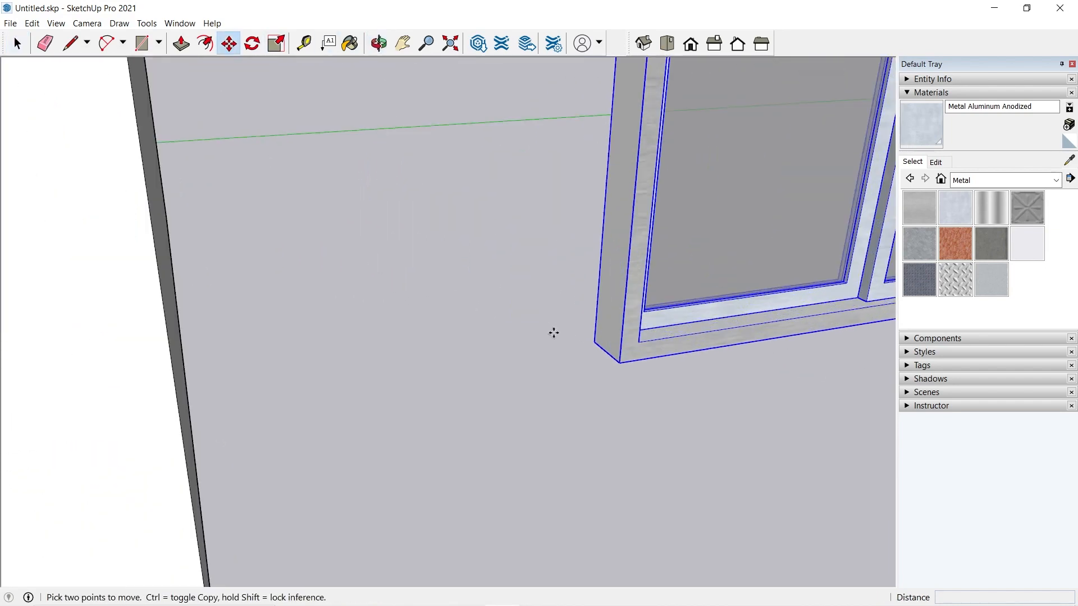
{"action": "left_click", "coordinate": [619, 363]}
{"action": "scroll", "coordinate": [638, 313], "scroll_direction": "down", "scroll_amount": 6}
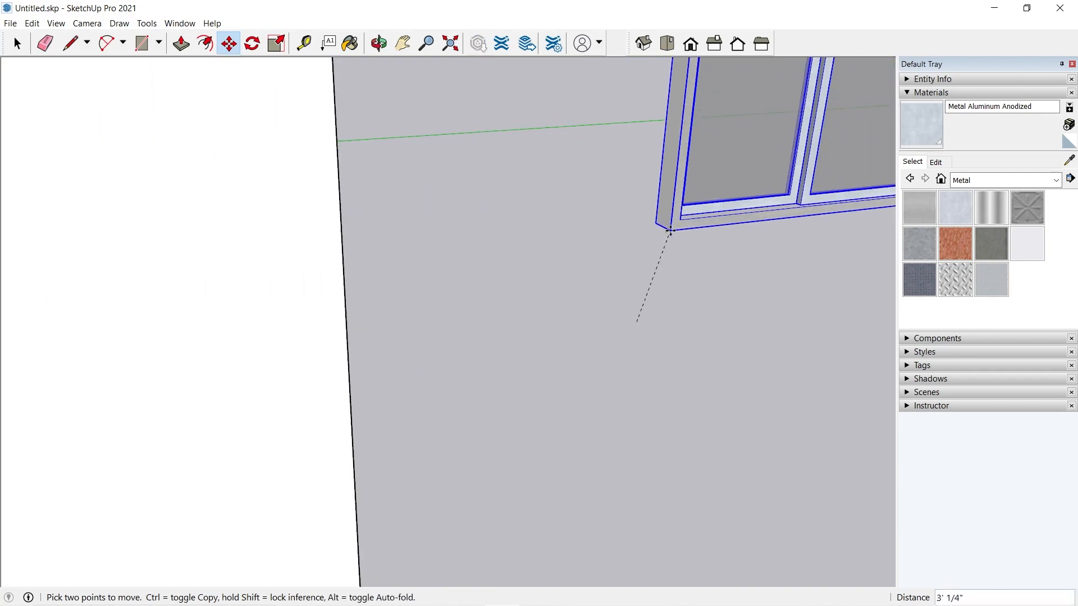
{"action": "scroll", "coordinate": [432, 242], "scroll_direction": "up", "scroll_amount": 4}
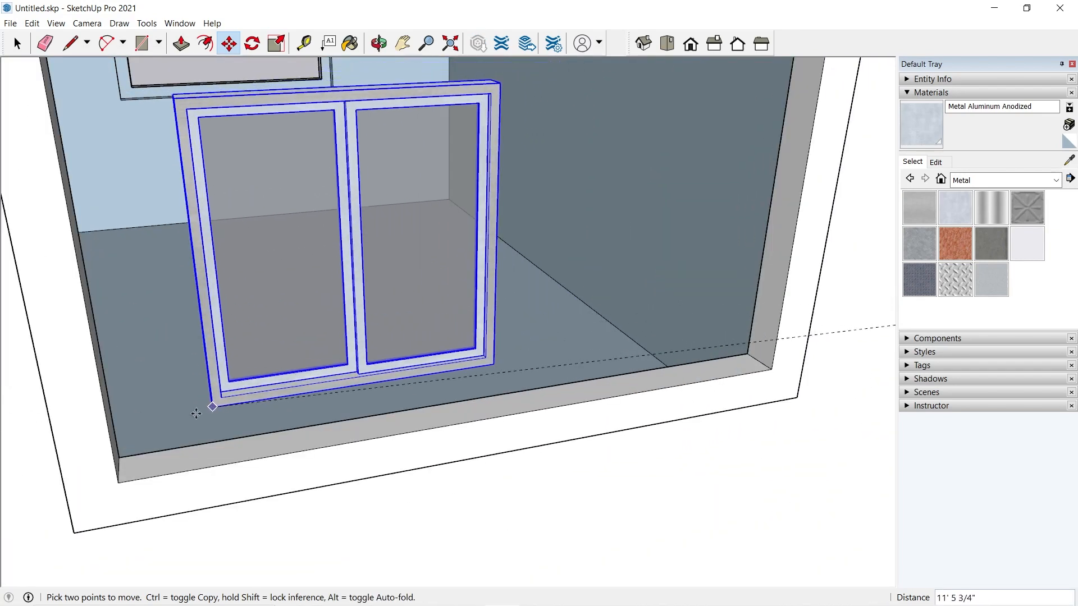
{"action": "middle_click_drag", "start_coordinate": [133, 450], "coordinate": [129, 455]}
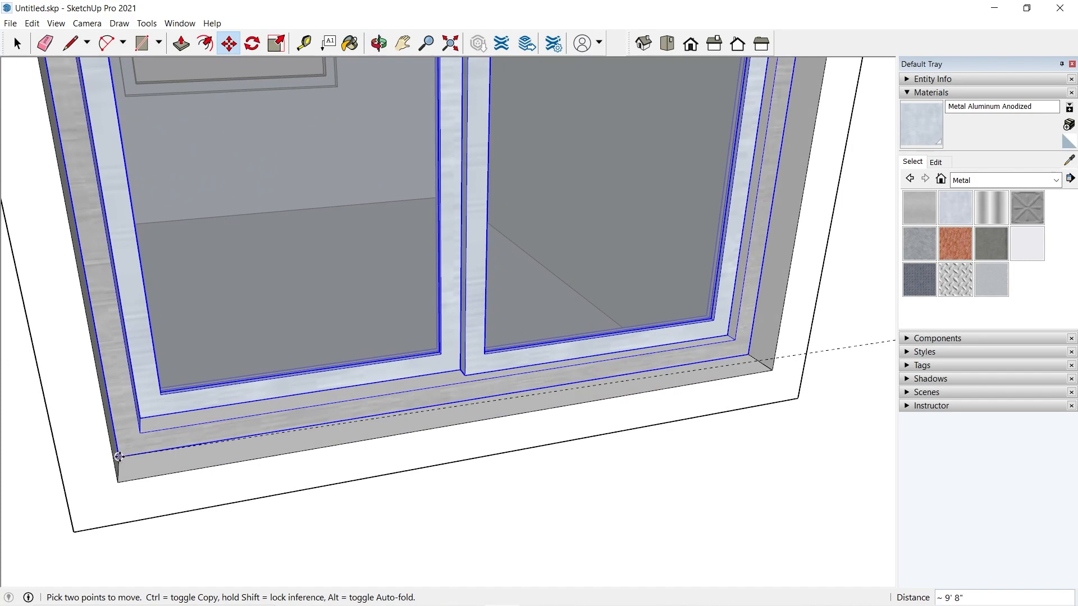
{"action": "left_click", "coordinate": [119, 456]}
{"action": "scroll", "coordinate": [385, 403], "scroll_direction": "down", "scroll_amount": 5}
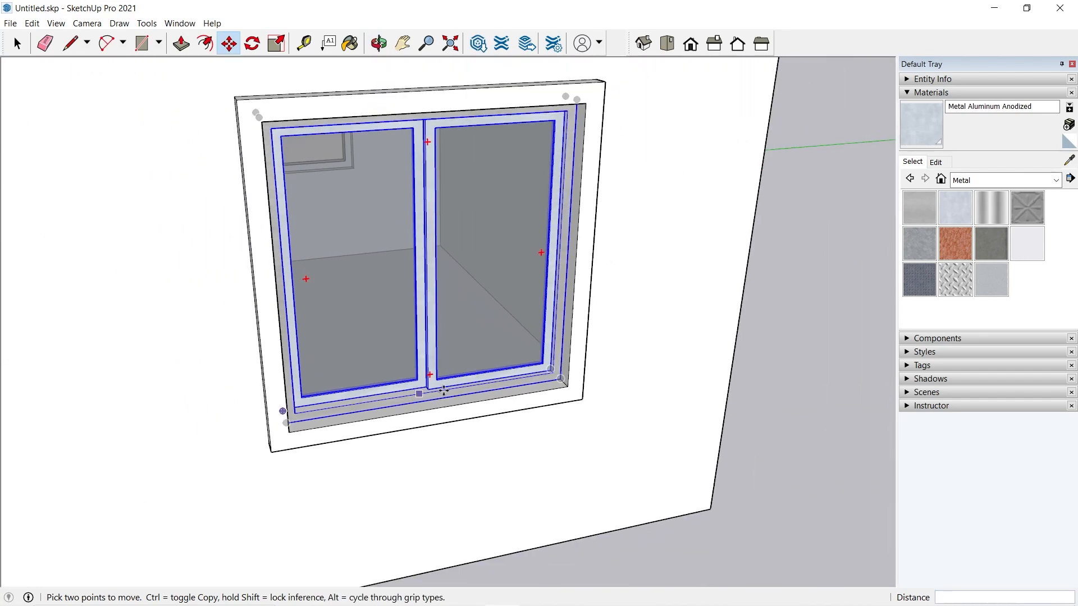
- Copy the placed window 10' along the side wall into the neighbouring window opening
{"action": "scroll", "coordinate": [449, 428], "scroll_direction": "up", "scroll_amount": 3}
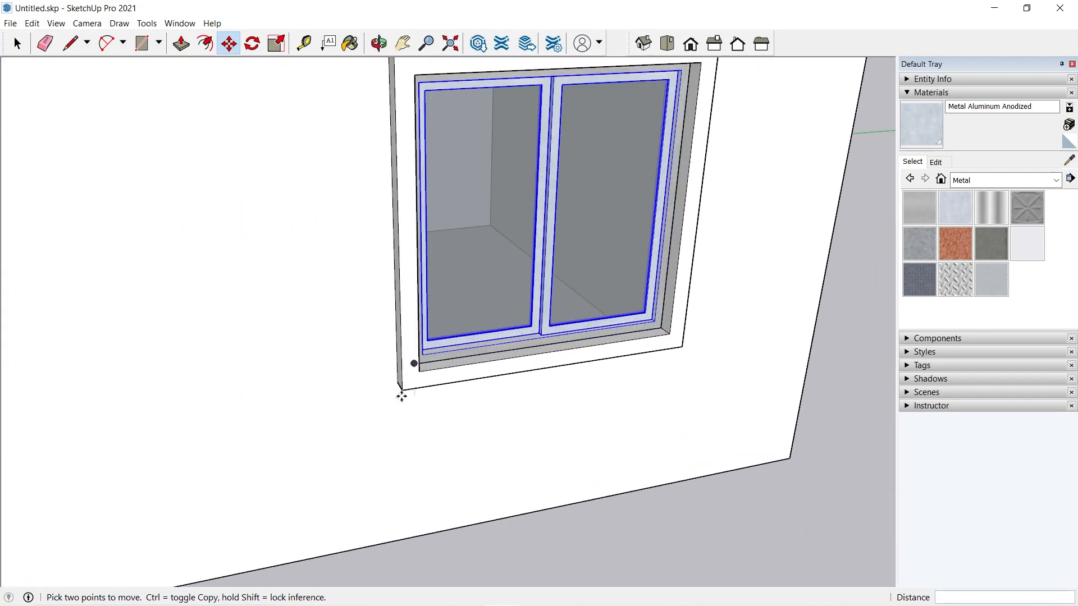
{"action": "left_click", "coordinate": [402, 390]}
{"action": "key", "text": "ctrl"}
{"action": "scroll", "coordinate": [539, 359], "scroll_direction": "down", "scroll_amount": 4}
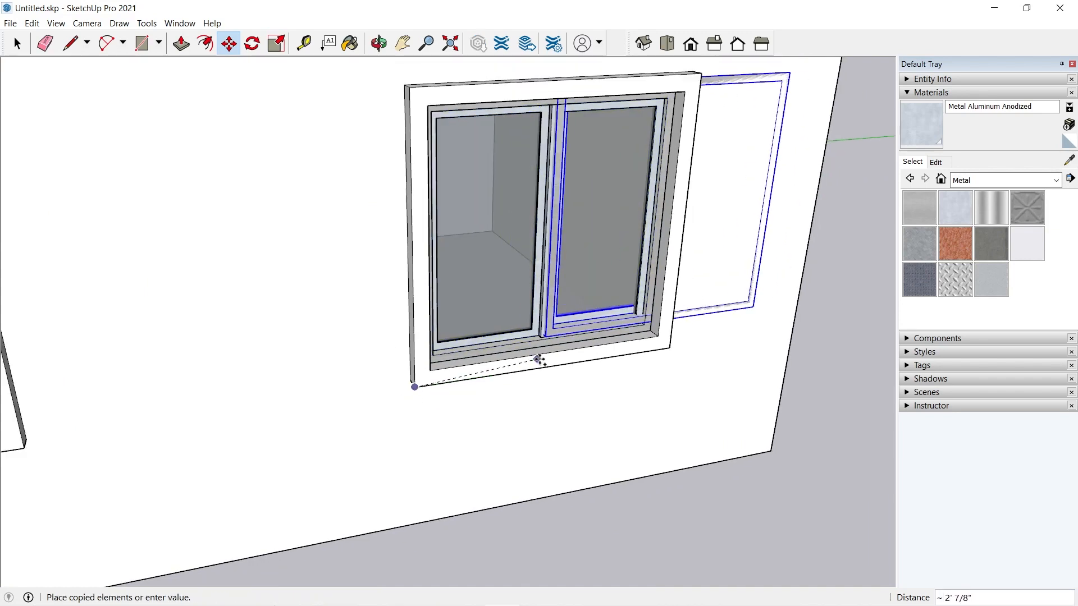
{"action": "scroll", "coordinate": [101, 433], "scroll_direction": "up", "scroll_amount": 2}
{"action": "scroll", "coordinate": [94, 436], "scroll_direction": "up", "scroll_amount": 1}
{"action": "type", "text": "10'"}
{"action": "key", "text": "Return"}
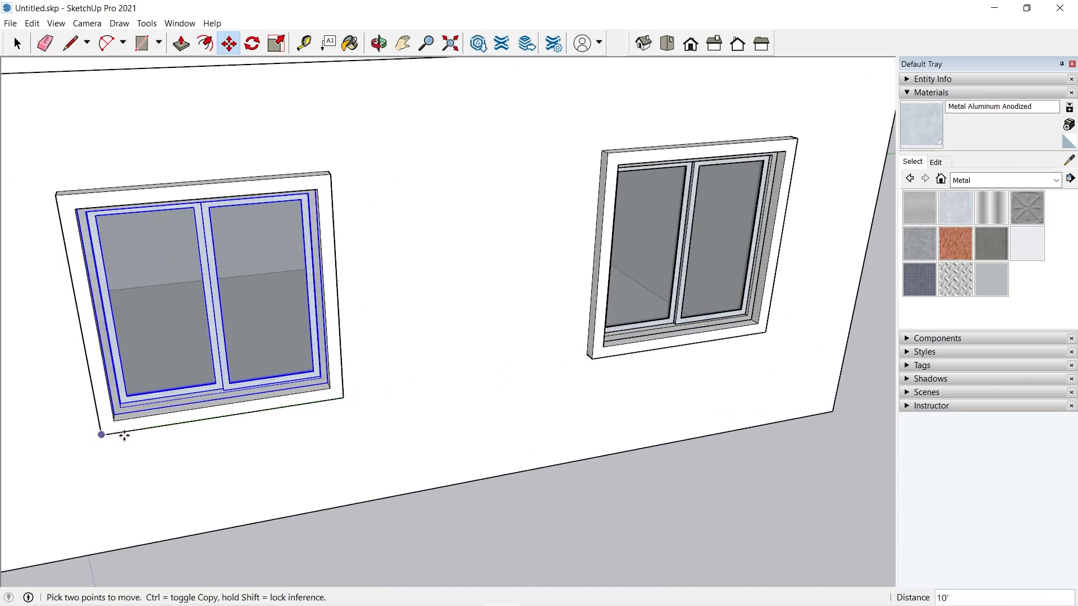
- Copy the glazed window from the side wall into the open space beyond the house's opposite side wall
{"action": "scroll", "coordinate": [449, 359], "scroll_direction": "down", "scroll_amount": 5}
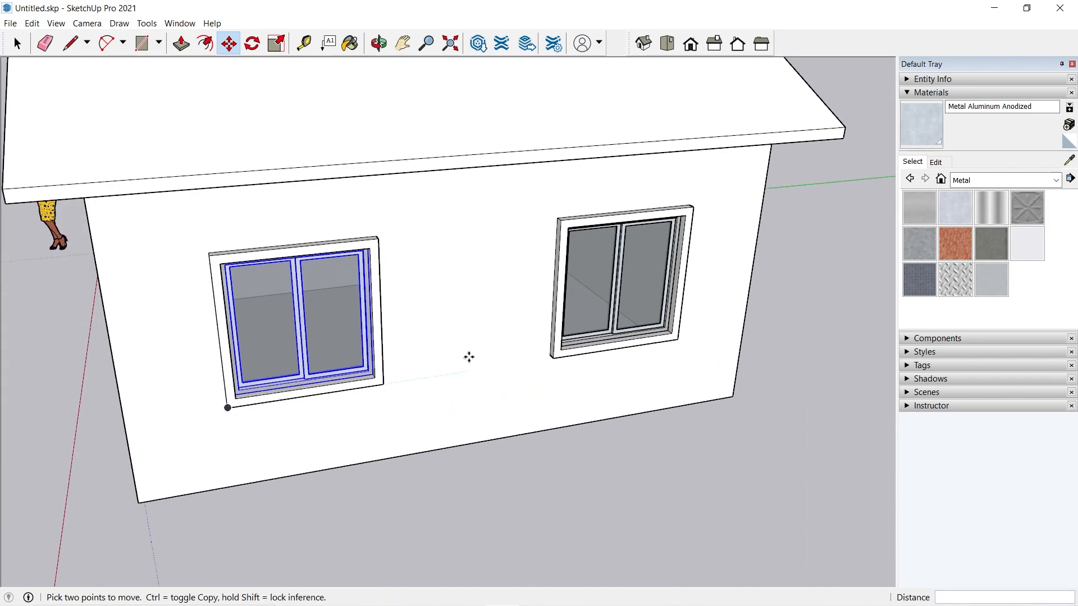
{"action": "middle_click_drag", "start_coordinate": [450, 378], "coordinate": [612, 316]}
{"action": "scroll", "coordinate": [413, 409], "scroll_direction": "up", "scroll_amount": 3}
{"action": "scroll", "coordinate": [614, 315], "scroll_direction": "down", "scroll_amount": 5}
{"action": "middle_click_drag", "start_coordinate": [682, 308], "coordinate": [507, 397]}
{"action": "left_click", "coordinate": [496, 398]}
{"action": "key", "text": "ctrl"}
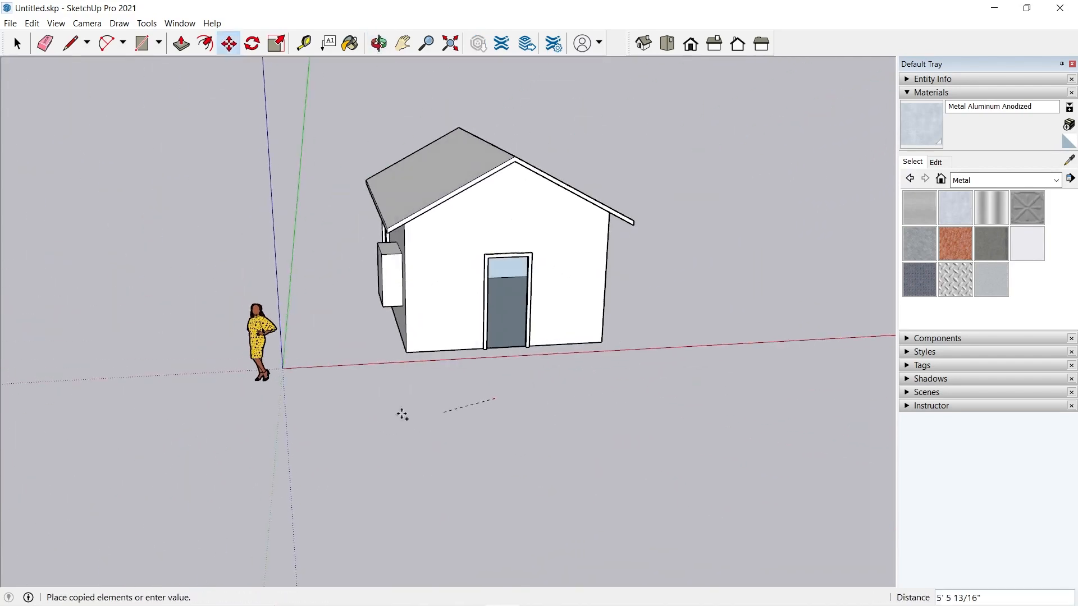
{"action": "left_click", "coordinate": [200, 415]}
- Move the copied window by its lower corner to the recessed lower corner of the opposite side wall's opening farther from the door
{"action": "middle_click_drag", "start_coordinate": [296, 349], "coordinate": [418, 305]}
{"action": "scroll", "coordinate": [460, 385], "scroll_direction": "up", "scroll_amount": 6}
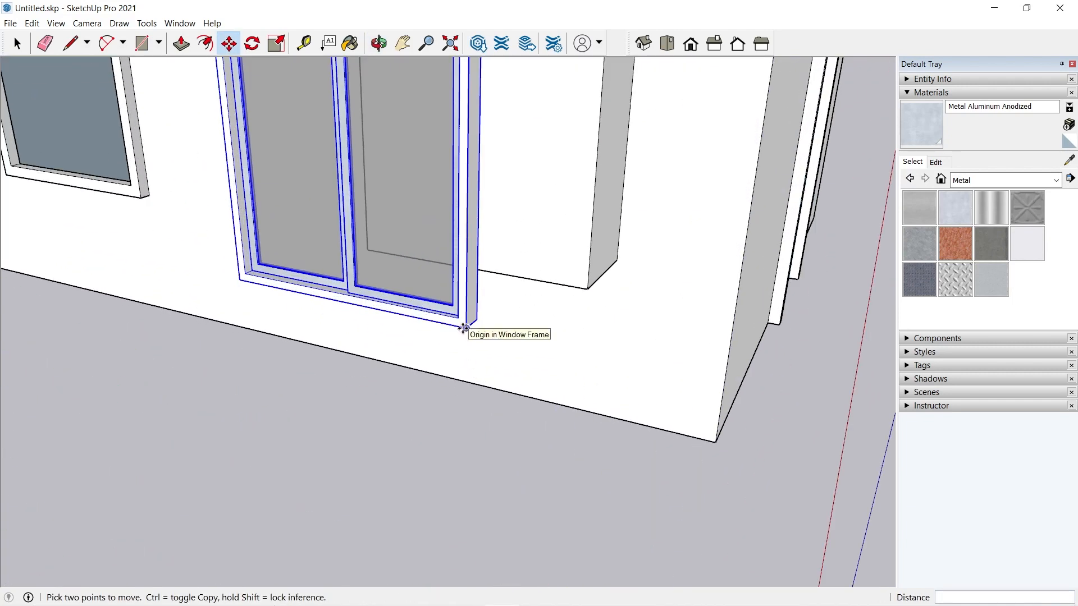
{"action": "left_click", "coordinate": [464, 332]}
{"action": "scroll", "coordinate": [654, 348], "scroll_direction": "down", "scroll_amount": 3}
{"action": "scroll", "coordinate": [323, 245], "scroll_direction": "up", "scroll_amount": 8}
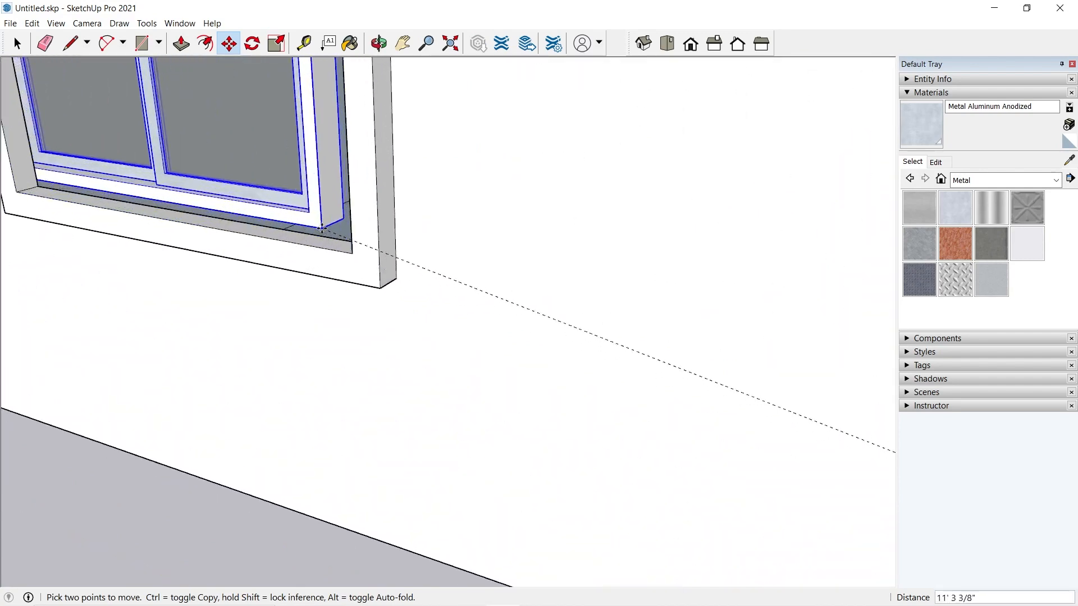
{"action": "middle_click_drag", "start_coordinate": [354, 243], "coordinate": [426, 296]}
{"action": "scroll", "coordinate": [426, 296], "scroll_direction": "up", "scroll_amount": 6}
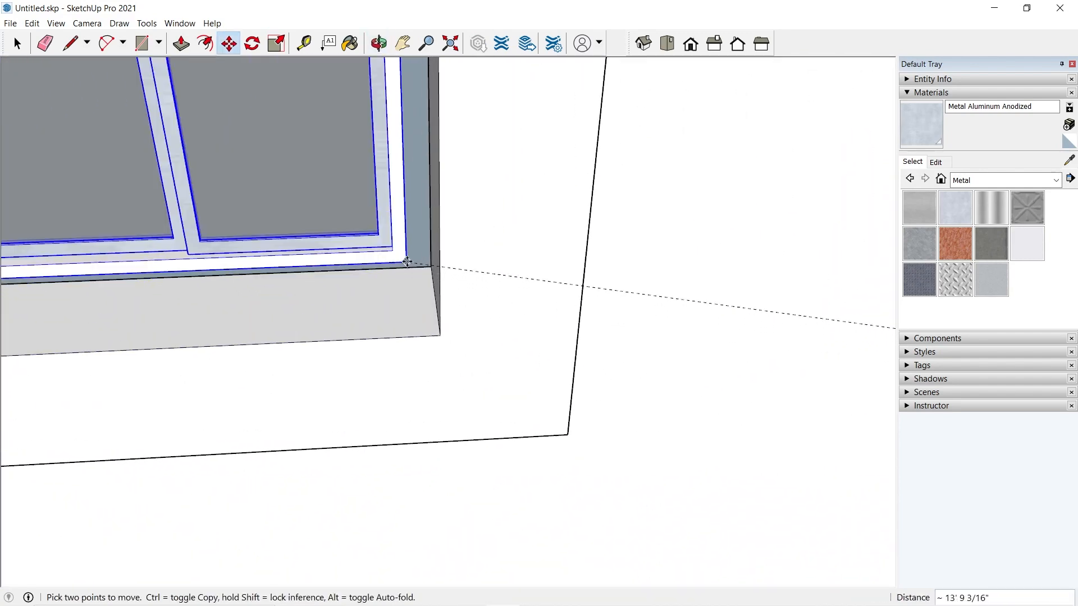
{"action": "scroll", "coordinate": [479, 225], "scroll_direction": "down", "scroll_amount": 10}
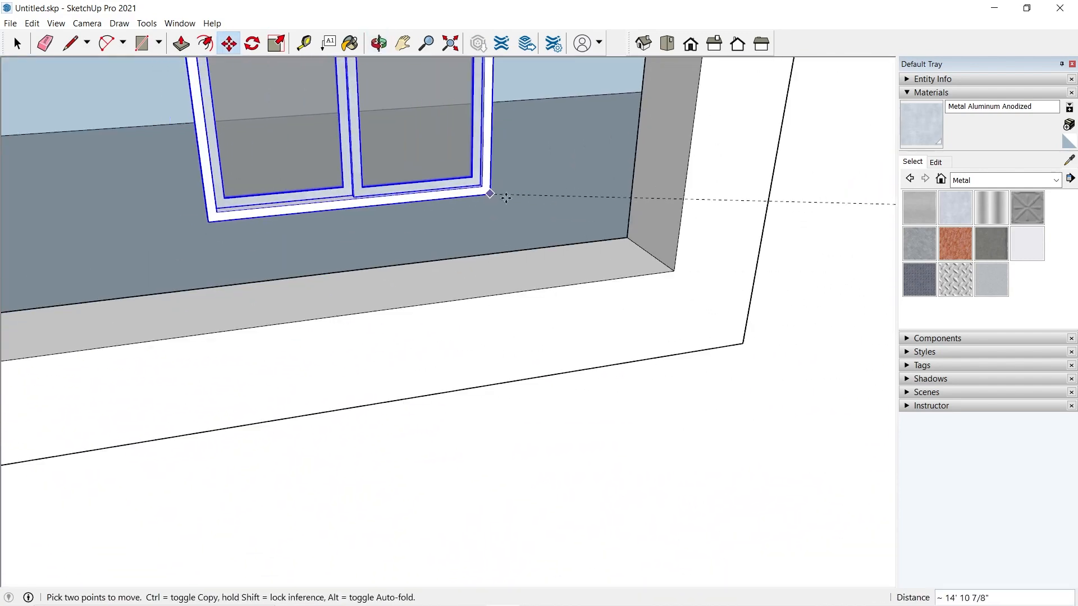
{"action": "left_click", "coordinate": [625, 236]}
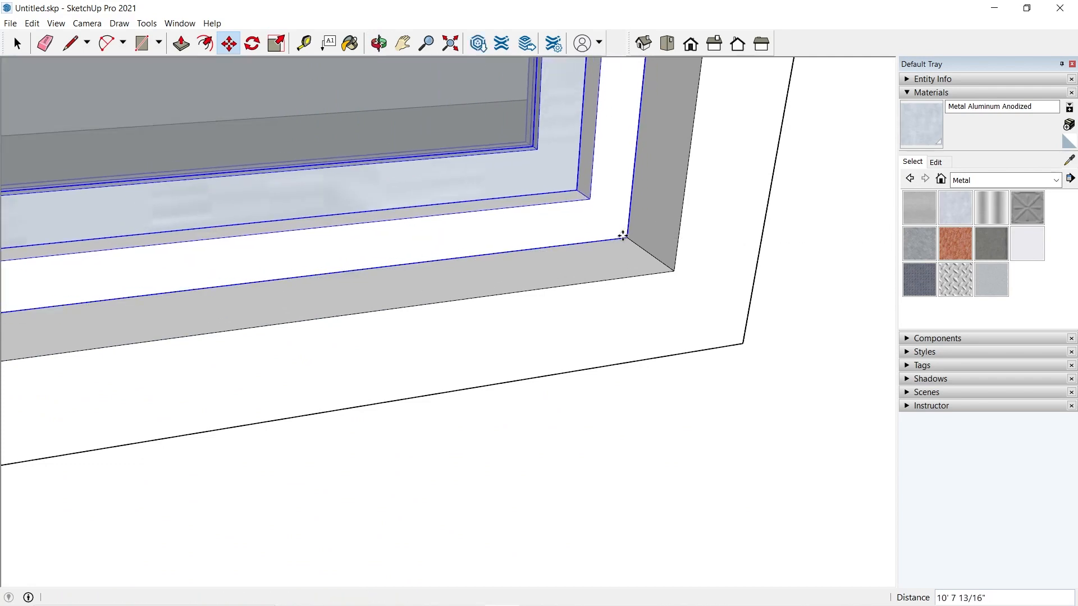
{"action": "scroll", "coordinate": [353, 340], "scroll_direction": "down", "scroll_amount": 2}
{"action": "scroll", "coordinate": [188, 399], "scroll_direction": "down", "scroll_amount": 8}
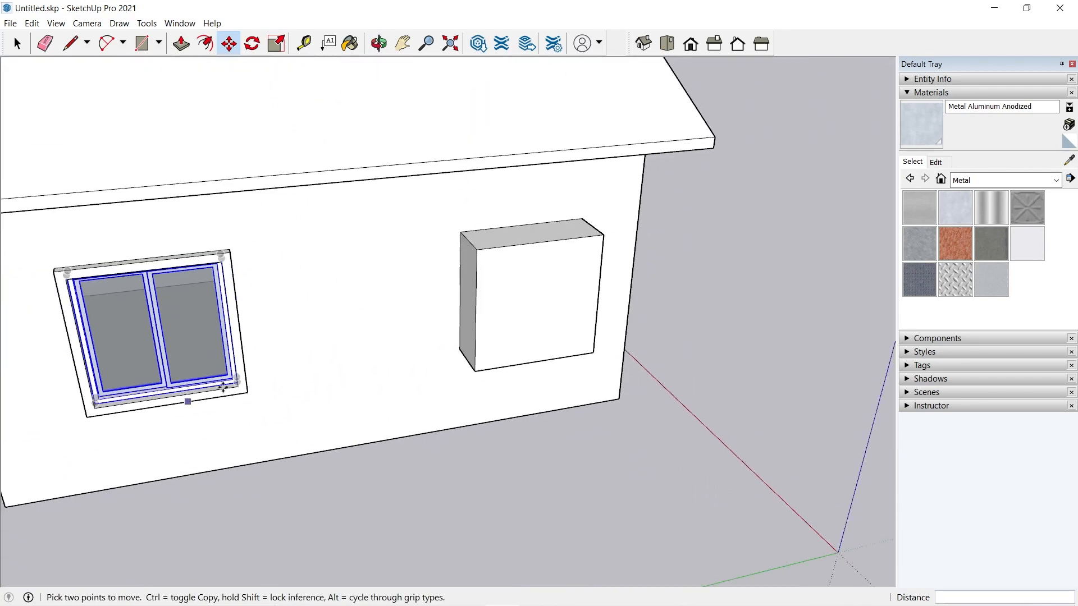
- Open the side wall's window component and its sash to examine the glazing, and return to the whole model to view the house
{"action": "middle_click_drag", "start_coordinate": [188, 402], "coordinate": [112, 275]}
{"action": "scroll", "coordinate": [159, 339], "scroll_direction": "down", "scroll_amount": 7}
{"action": "middle_click_drag", "start_coordinate": [219, 331], "coordinate": [94, 253]}
{"action": "middle_click_drag", "start_coordinate": [561, 269], "coordinate": [377, 247]}
{"action": "left_click", "coordinate": [17, 44]}
{"action": "scroll", "coordinate": [634, 243], "scroll_direction": "up", "scroll_amount": 6}
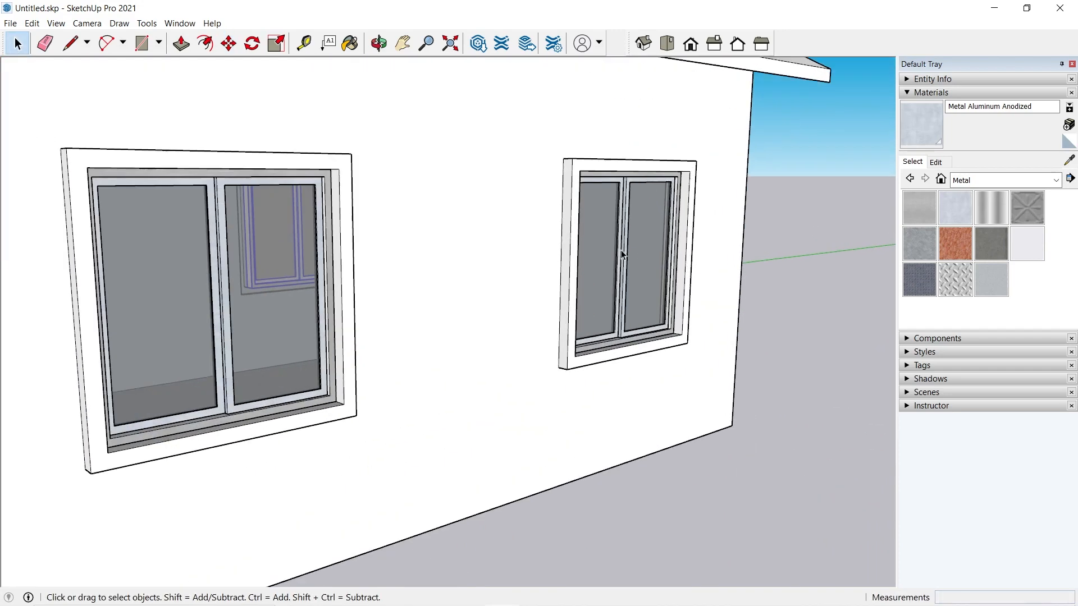
{"action": "left_click", "coordinate": [633, 240]}
{"action": "double_click", "coordinate": [642, 238]}
{"action": "left_click", "coordinate": [642, 239]}
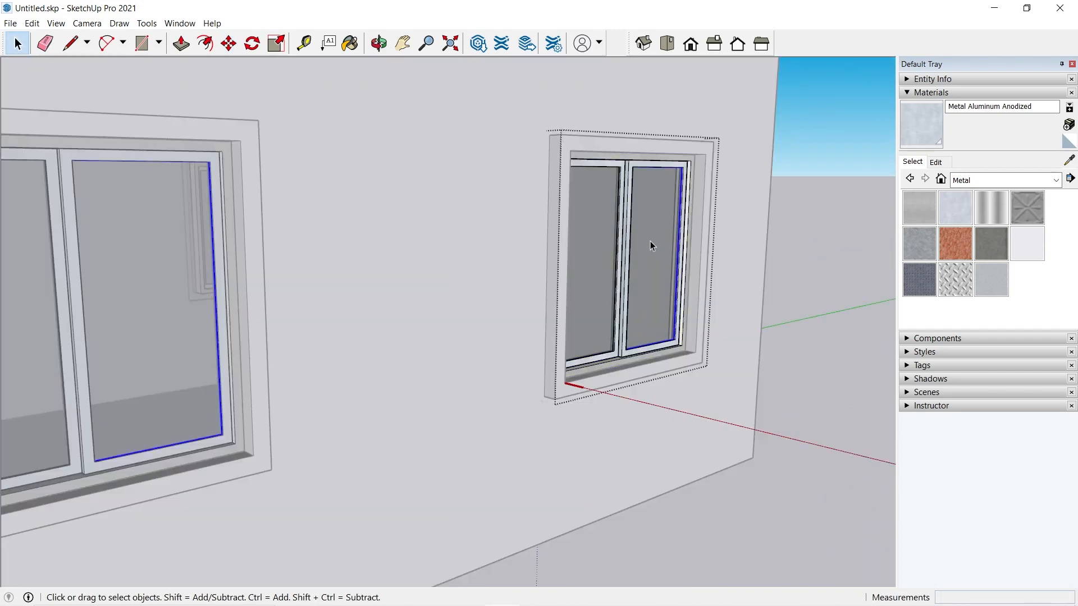
{"action": "double_click", "coordinate": [651, 241]}
{"action": "left_click", "coordinate": [650, 246]}
{"action": "scroll", "coordinate": [649, 249], "scroll_direction": "down", "scroll_amount": 3}
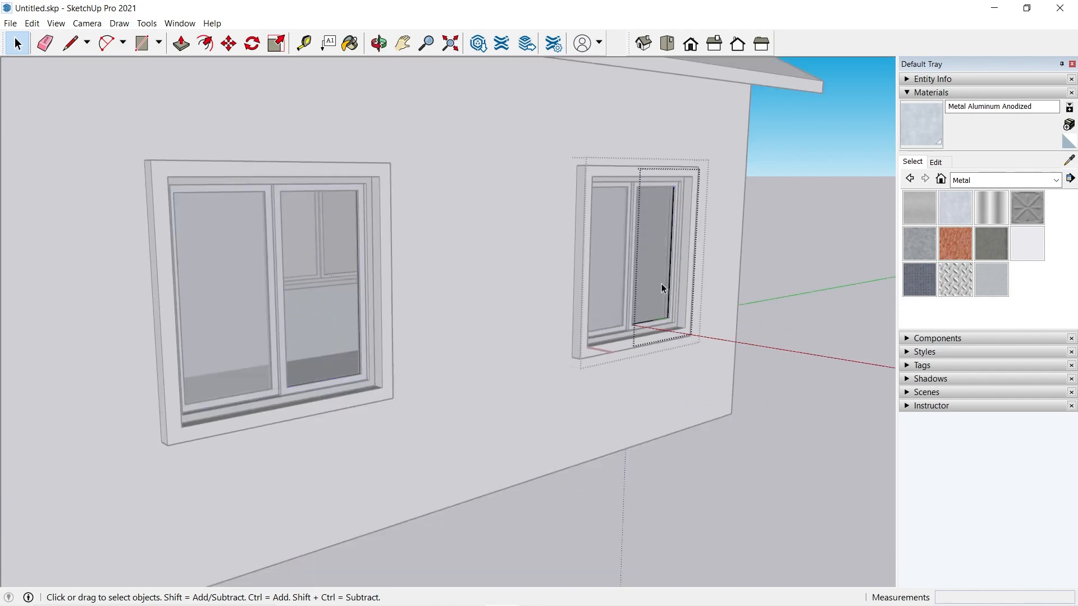
{"action": "left_click", "coordinate": [702, 458]}
{"action": "middle_click_drag", "start_coordinate": [284, 270], "coordinate": [270, 271]}
{"action": "double_click", "coordinate": [645, 279]}
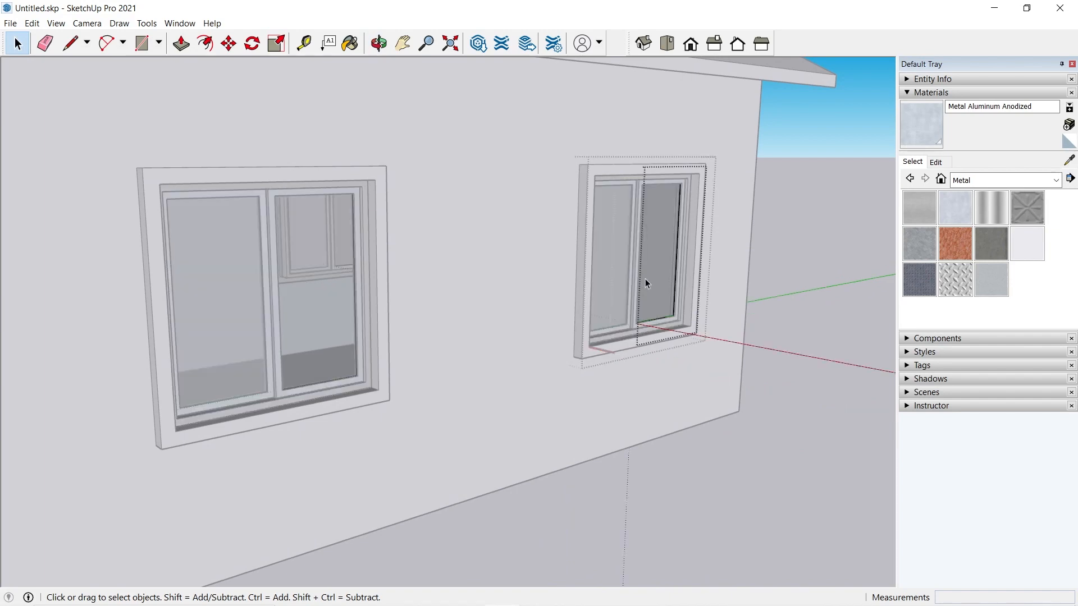
{"action": "left_click", "coordinate": [796, 225]}
{"action": "left_click", "coordinate": [797, 225]}
{"action": "middle_click_drag", "start_coordinate": [709, 271], "coordinate": [733, 269]}
{"action": "scroll", "coordinate": [730, 271], "scroll_direction": "down", "scroll_amount": 3}
{"action": "middle_click_drag", "start_coordinate": [548, 267], "coordinate": [561, 209]}
{"action": "scroll", "coordinate": [671, 271], "scroll_direction": "down", "scroll_amount": 3}
{"action": "middle_click_drag", "start_coordinate": [512, 305], "coordinate": [533, 351], "text": "shift"}
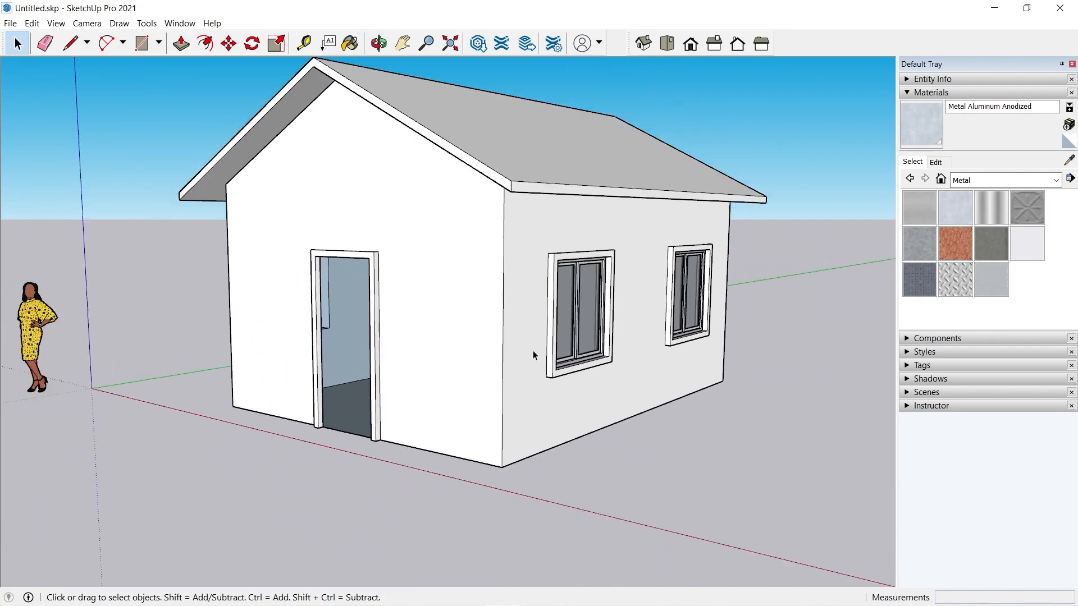
- Open the roof for editing and paint both of its slopes with Roofing Shingles Asphalt
{"action": "scroll", "coordinate": [481, 160], "scroll_direction": "up", "scroll_amount": 2}
{"action": "middle_click_drag", "start_coordinate": [481, 159], "coordinate": [555, 180]}
{"action": "left_click", "coordinate": [556, 156]}
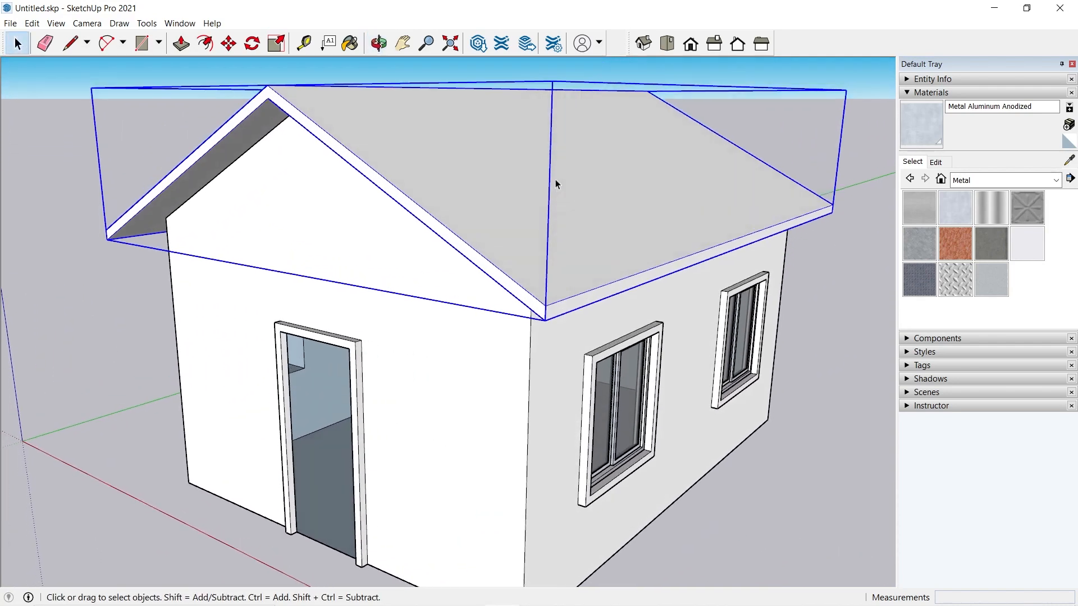
{"action": "scroll", "coordinate": [477, 153], "scroll_direction": "up", "scroll_amount": 1}
{"action": "double_click", "coordinate": [478, 152]}
{"action": "left_click", "coordinate": [489, 150]}
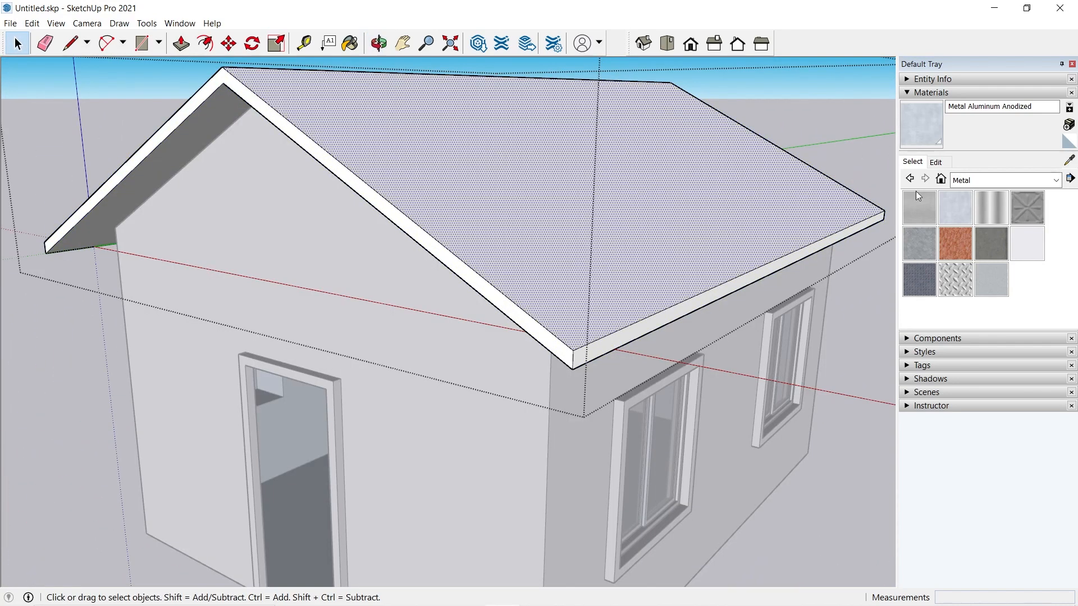
{"action": "left_click", "coordinate": [996, 180]}
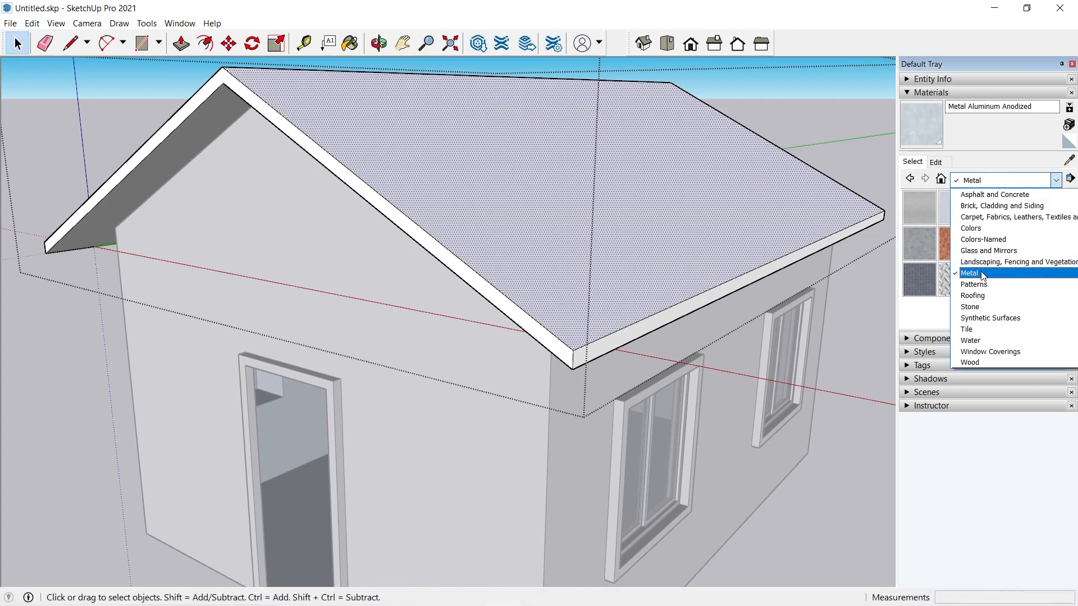
{"action": "left_click", "coordinate": [975, 296]}
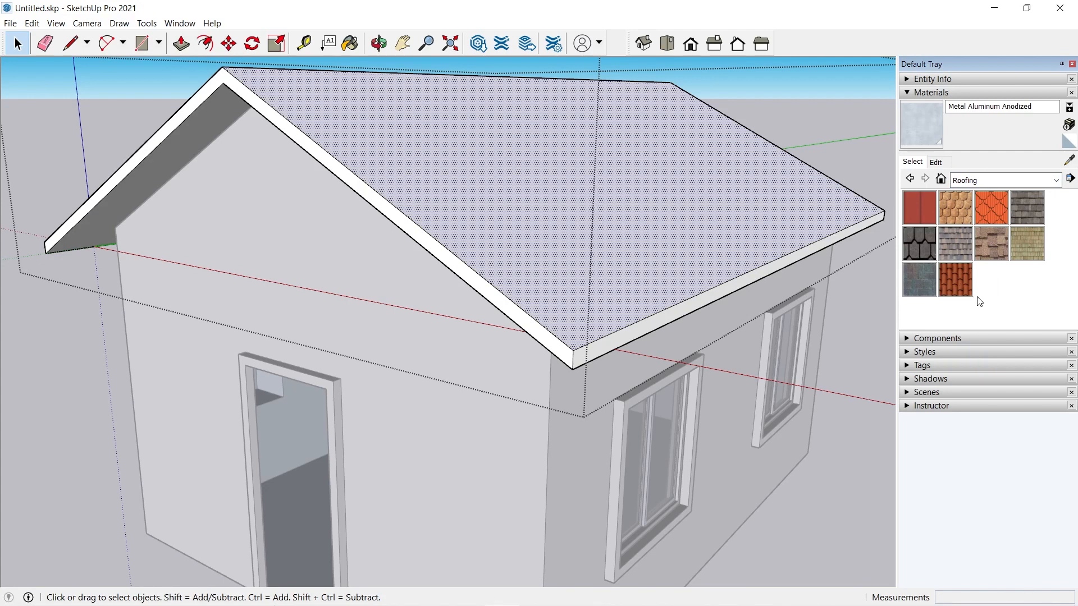
{"action": "left_click", "coordinate": [1028, 208]}
{"action": "left_click", "coordinate": [386, 176]}
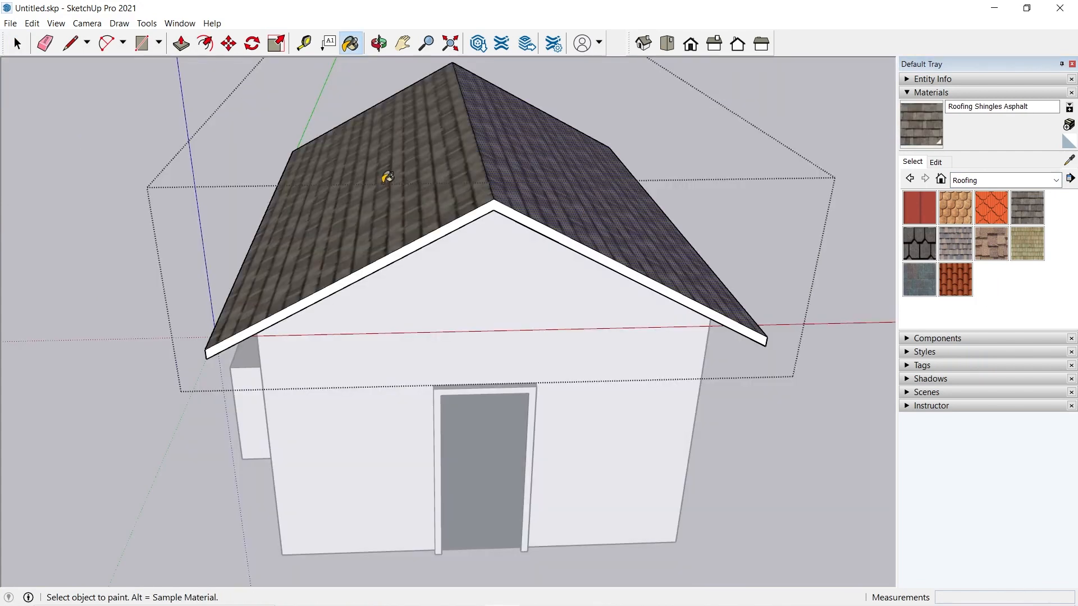
{"action": "mouse_move", "coordinate": [385, 175]}
{"action": "middle_mouse_down"}
{"action": "mouse_move", "coordinate": [504, 185]}
{"action": "mouse_move", "coordinate": [281, 140]}
{"action": "mouse_move", "coordinate": [378, 145]}
{"action": "middle_mouse_up"}
{"action": "scroll", "coordinate": [501, 222], "scroll_direction": "up", "scroll_amount": 3}
{"action": "middle_click_drag", "start_coordinate": [500, 221], "coordinate": [470, 166]}
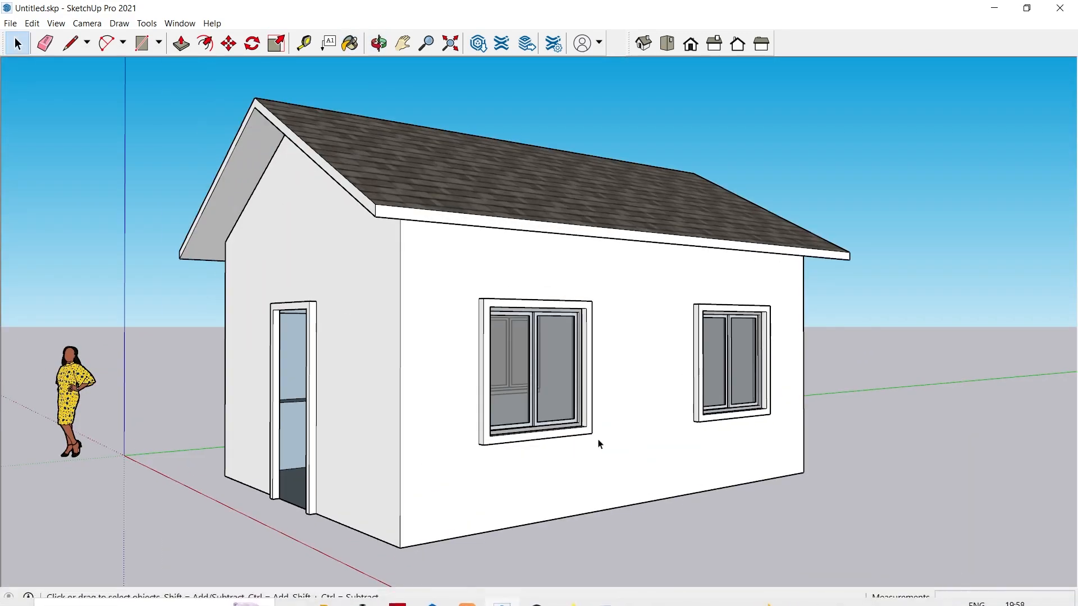
- Draw a 3' by 7' rectangle across the inside of the door frame, from its upper corner to the opposite lower corner
{"action": "scroll", "coordinate": [211, 354], "scroll_direction": "up", "scroll_amount": 2}
{"action": "scroll", "coordinate": [308, 284], "scroll_direction": "down", "scroll_amount": 1}
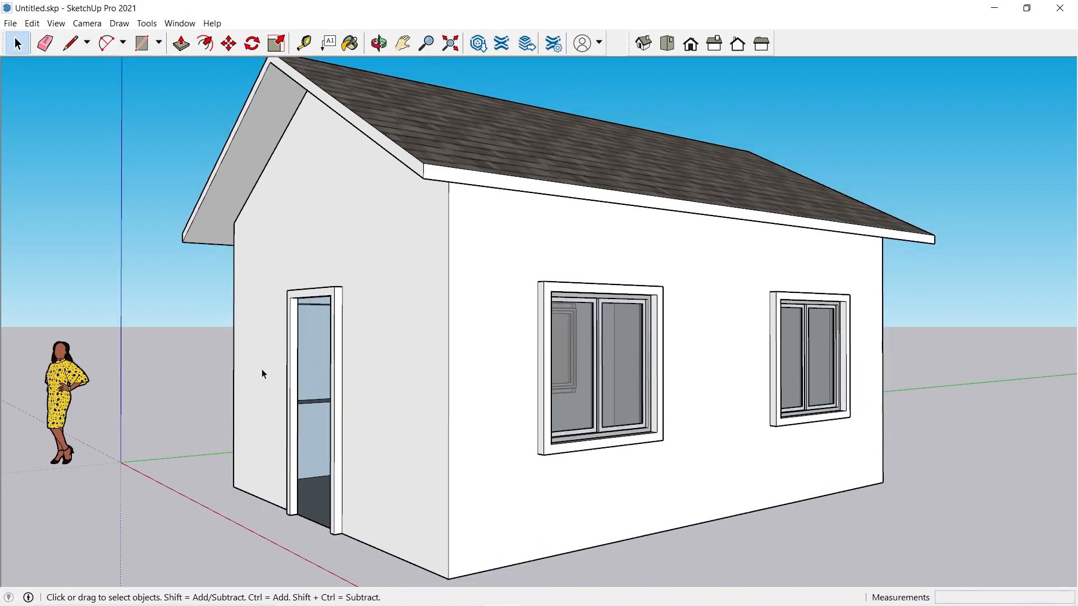
{"action": "middle_click_drag", "start_coordinate": [261, 377], "coordinate": [375, 366]}
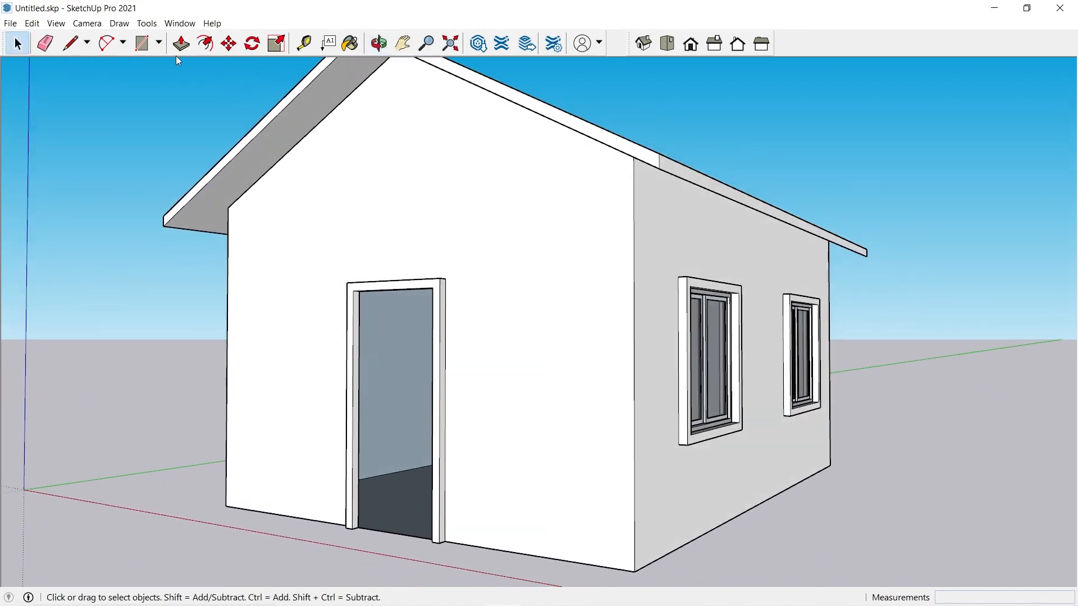
{"action": "left_click", "coordinate": [142, 43]}
{"action": "scroll", "coordinate": [373, 359], "scroll_direction": "up", "scroll_amount": 2}
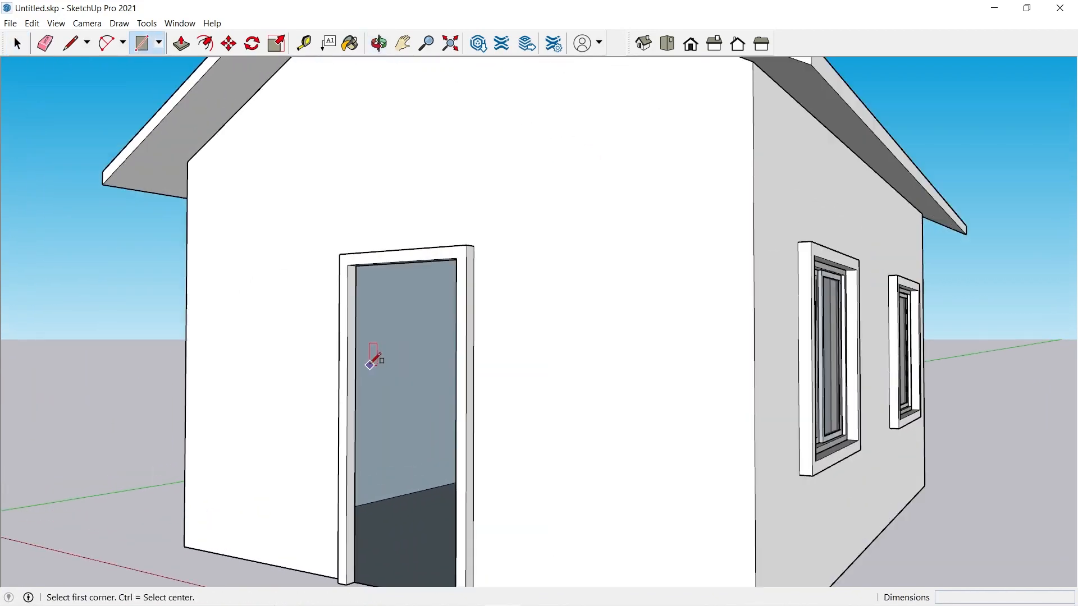
{"action": "left_click", "coordinate": [348, 264]}
{"action": "scroll", "coordinate": [437, 513], "scroll_direction": "down", "scroll_amount": 3}
{"action": "scroll", "coordinate": [450, 507], "scroll_direction": "up", "scroll_amount": 3}
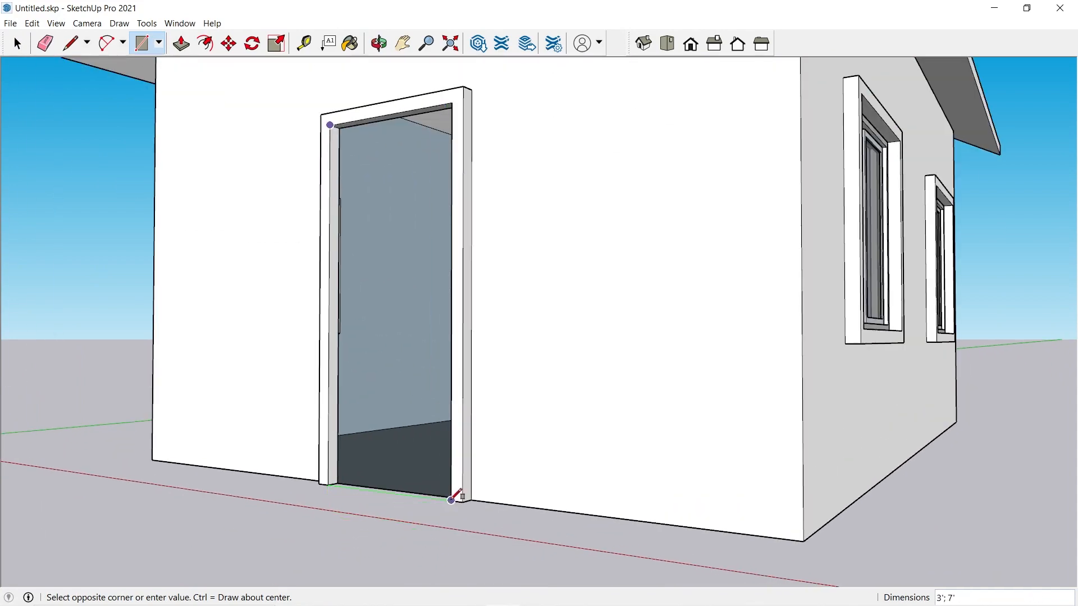
{"action": "left_click", "coordinate": [452, 499]}
{"action": "key", "text": "space"}
- Move the door rectangle with its edges out of the frame to the open ground beside the house
{"action": "left_click", "coordinate": [420, 430]}
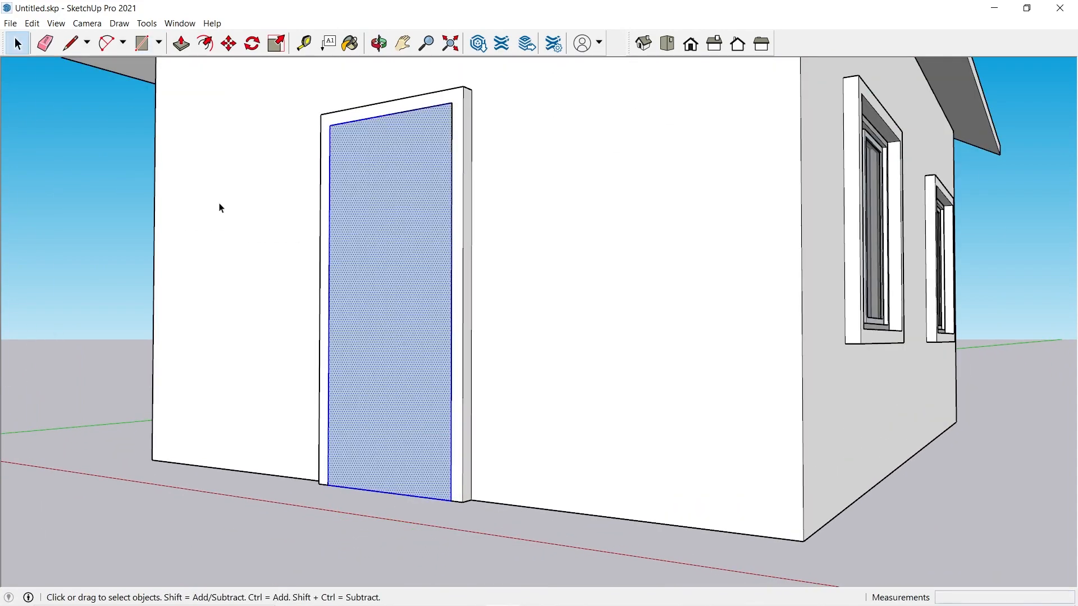
{"action": "left_click", "coordinate": [228, 43]}
{"action": "scroll", "coordinate": [345, 447], "scroll_direction": "down", "scroll_amount": 3}
{"action": "left_click", "coordinate": [344, 448]}
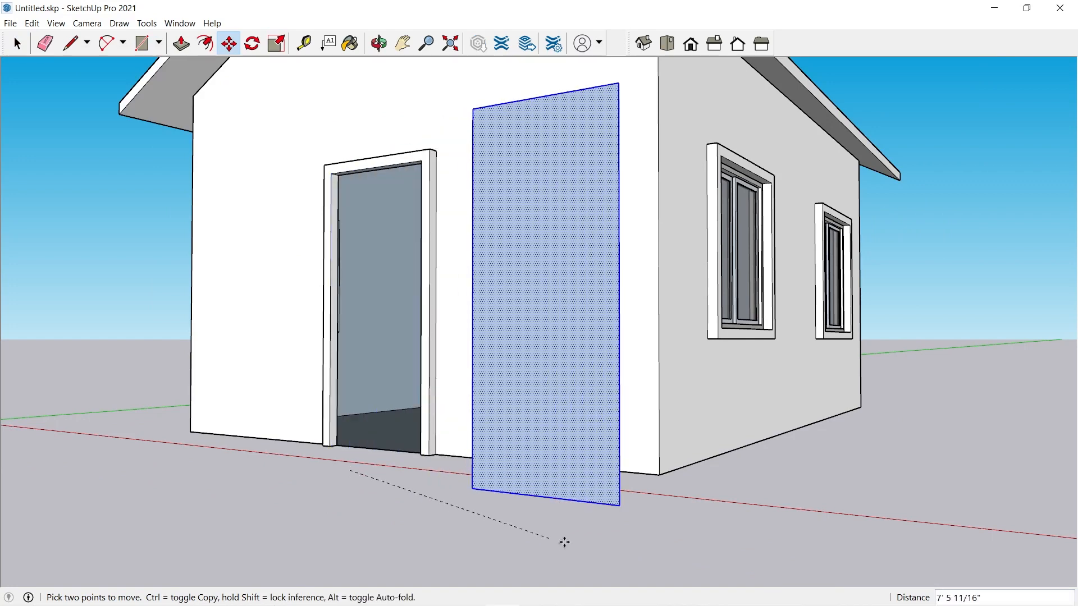
{"action": "left_click", "coordinate": [985, 536]}
{"action": "middle_click_drag", "start_coordinate": [464, 327], "coordinate": [926, 419]}
{"action": "key", "text": "space"}
{"action": "scroll", "coordinate": [808, 346], "scroll_direction": "up", "scroll_amount": 3}
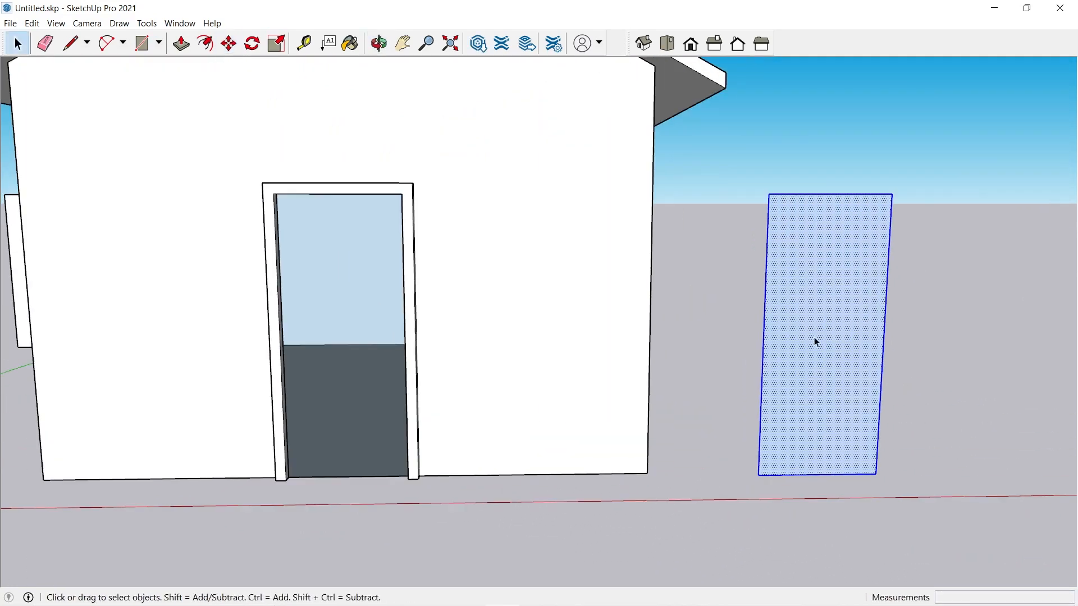
{"action": "left_click", "coordinate": [825, 344]}
{"action": "scroll", "coordinate": [831, 346], "scroll_direction": "up", "scroll_amount": 2}
{"action": "scroll", "coordinate": [832, 346], "scroll_direction": "up", "scroll_amount": 1}
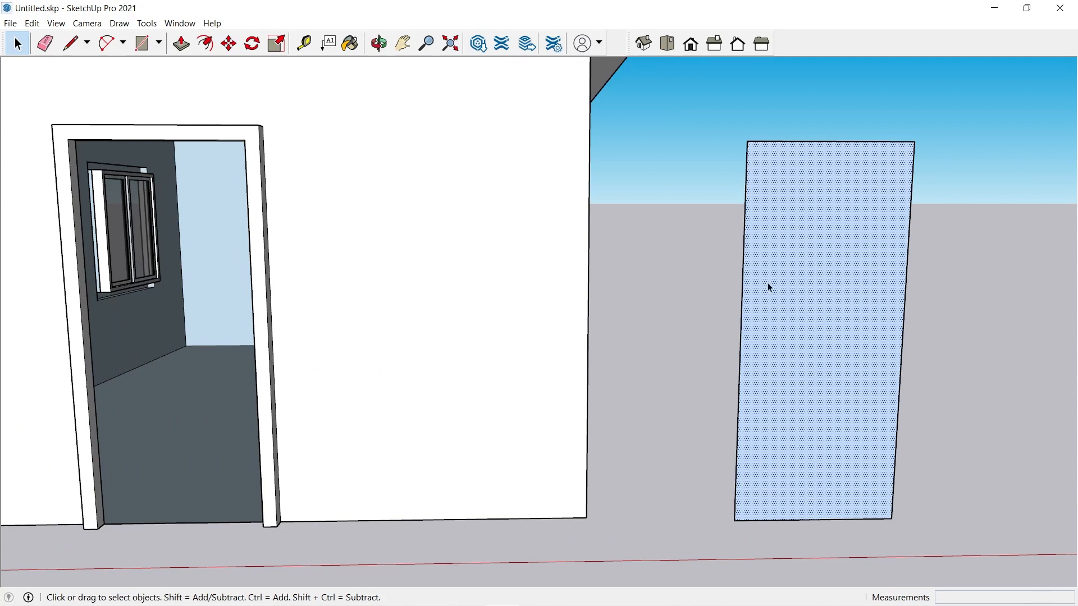
{"action": "left_click", "coordinate": [304, 44]}
{"action": "middle_click_drag", "start_coordinate": [806, 258], "coordinate": [923, 306]}
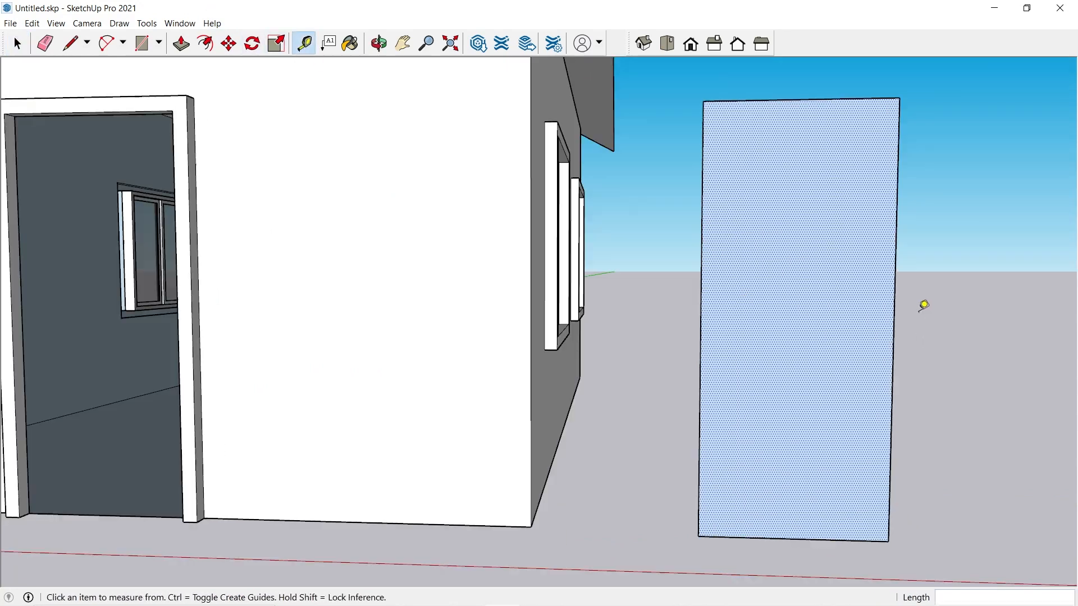
{"action": "left_click", "coordinate": [895, 297]}
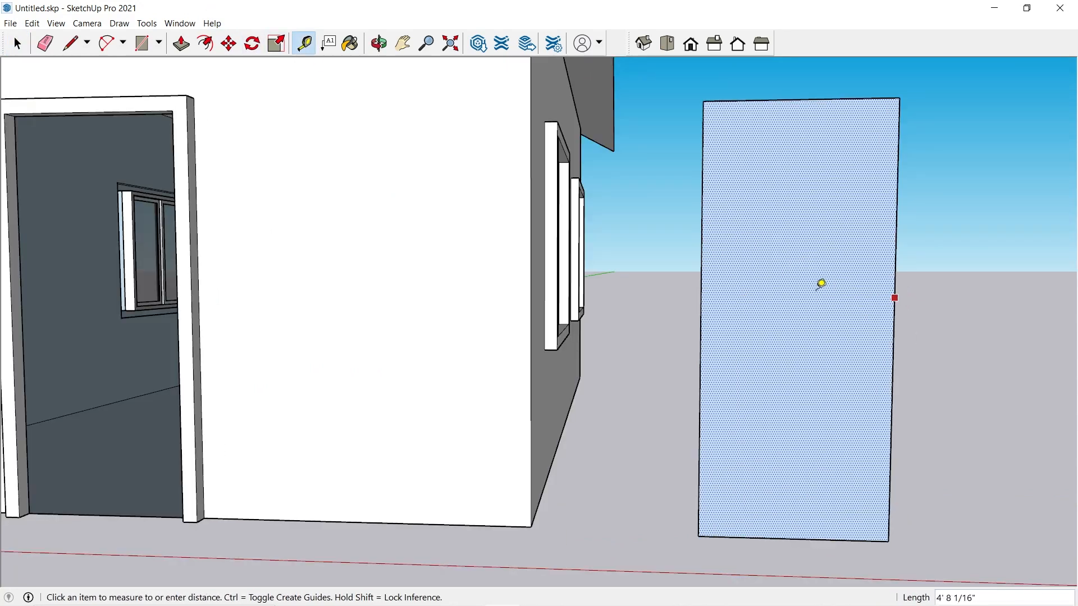
{"action": "key", "text": "Escape"}
{"action": "left_click", "coordinate": [892, 360]}
{"action": "key", "text": "Escape"}
{"action": "scroll", "coordinate": [691, 373], "scroll_direction": "down", "scroll_amount": 2}
{"action": "middle_click_drag", "start_coordinate": [695, 367], "coordinate": [771, 369]}
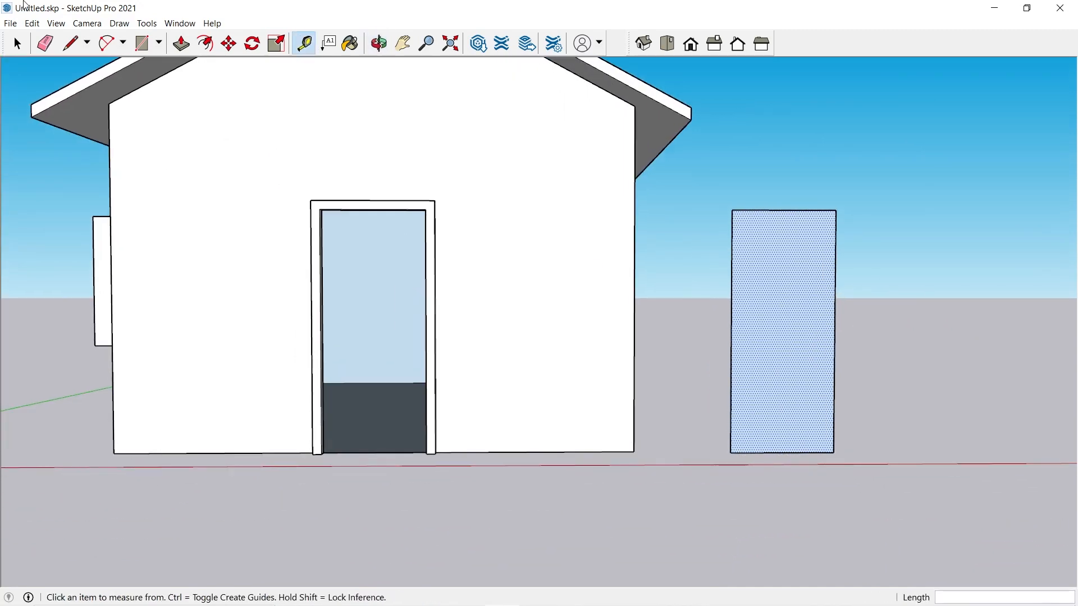
{"action": "key", "text": "space"}
- Place vertical guides 5" inside both long edges of the door panel
{"action": "middle_click_drag", "start_coordinate": [968, 279], "coordinate": [693, 347]}
{"action": "scroll", "coordinate": [694, 351], "scroll_direction": "up", "scroll_amount": 2}
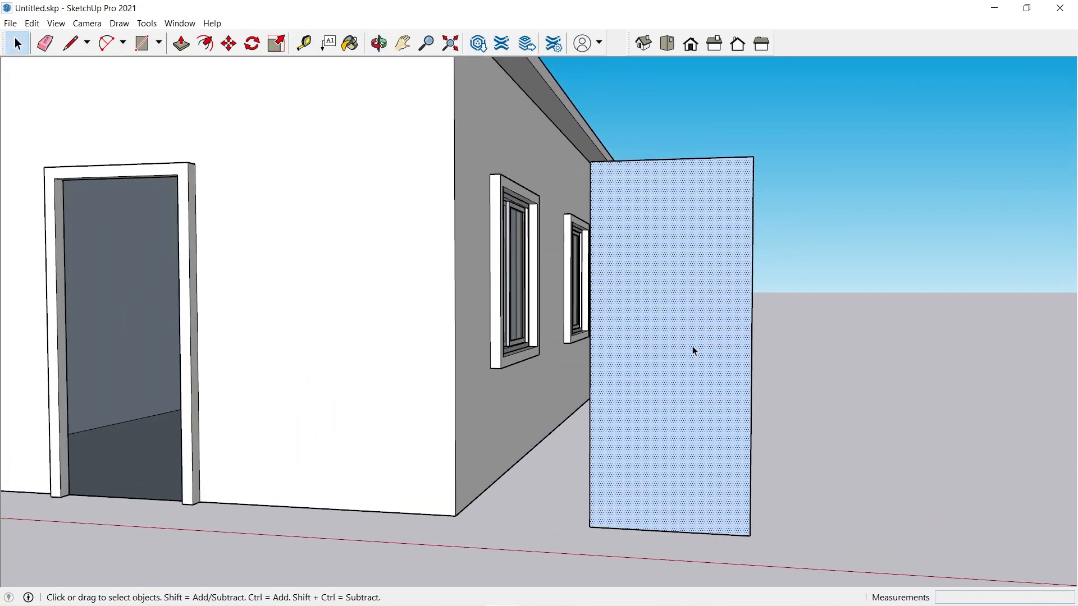
{"action": "left_click", "coordinate": [303, 43]}
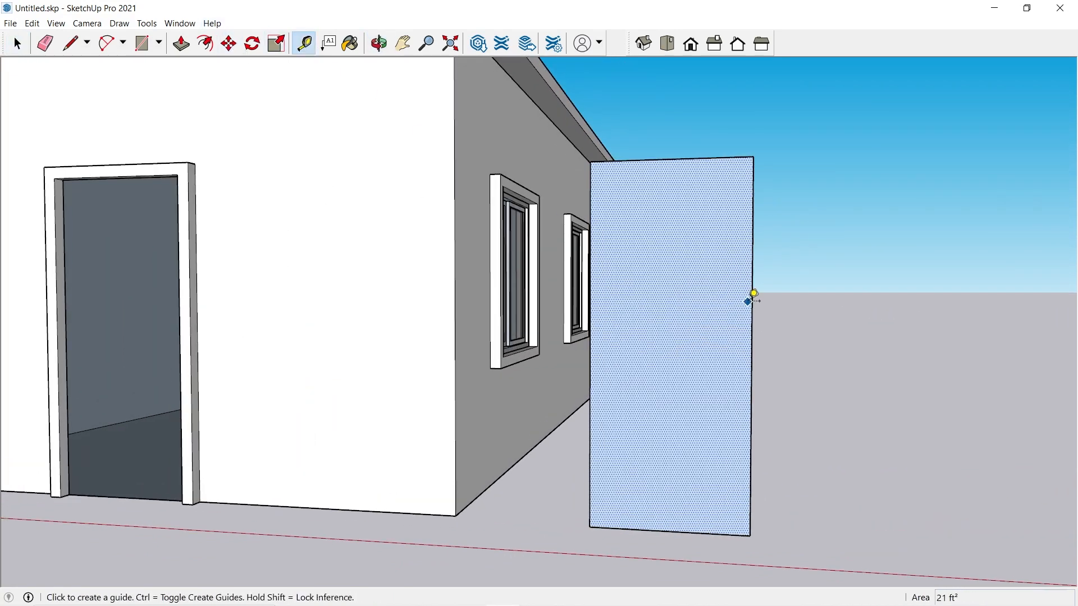
{"action": "left_click", "coordinate": [752, 301]}
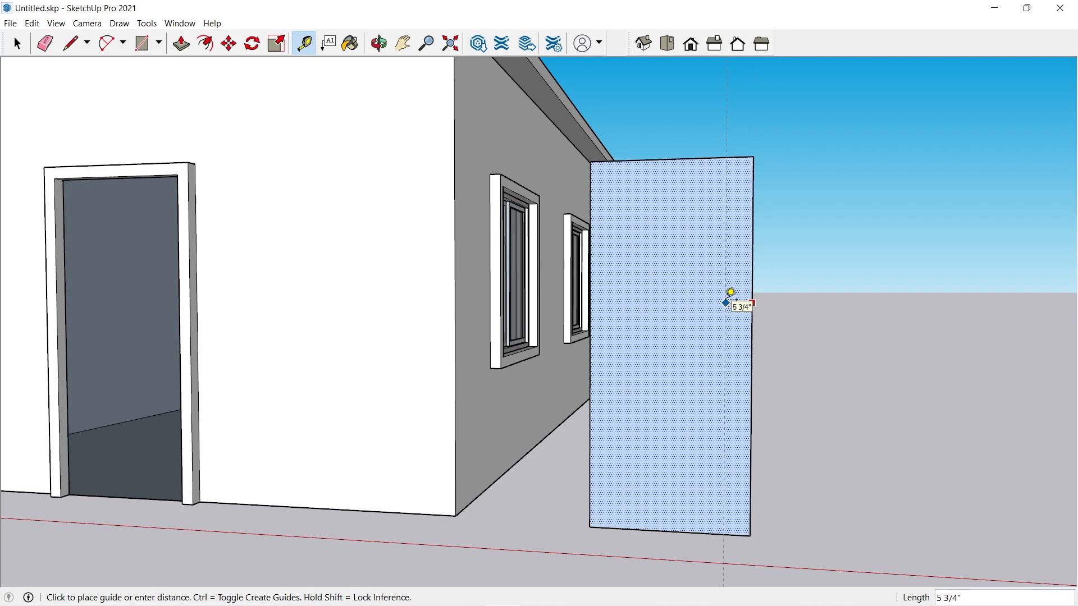
{"action": "scroll", "coordinate": [721, 314], "scroll_direction": "up", "scroll_amount": 1}
{"action": "type", "text": "5"}
{"action": "key", "text": "Return"}
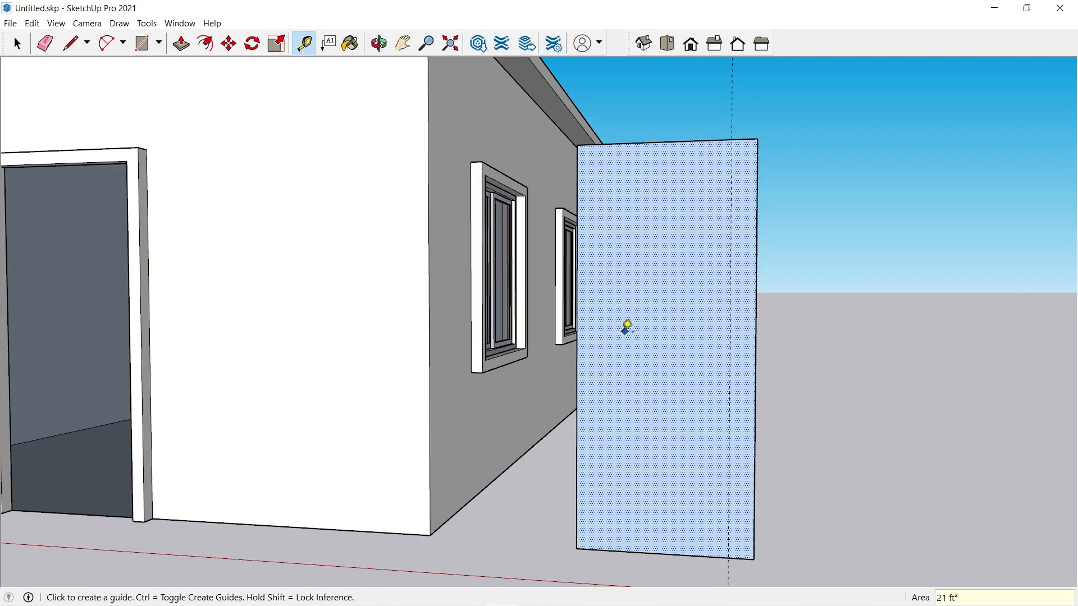
{"action": "left_click", "coordinate": [578, 348]}
{"action": "type", "text": "5"}
{"action": "key", "text": "Return"}
- Place horizontal guides about 8" inside the bottom and top edges of the door panel
{"action": "left_click", "coordinate": [703, 554]}
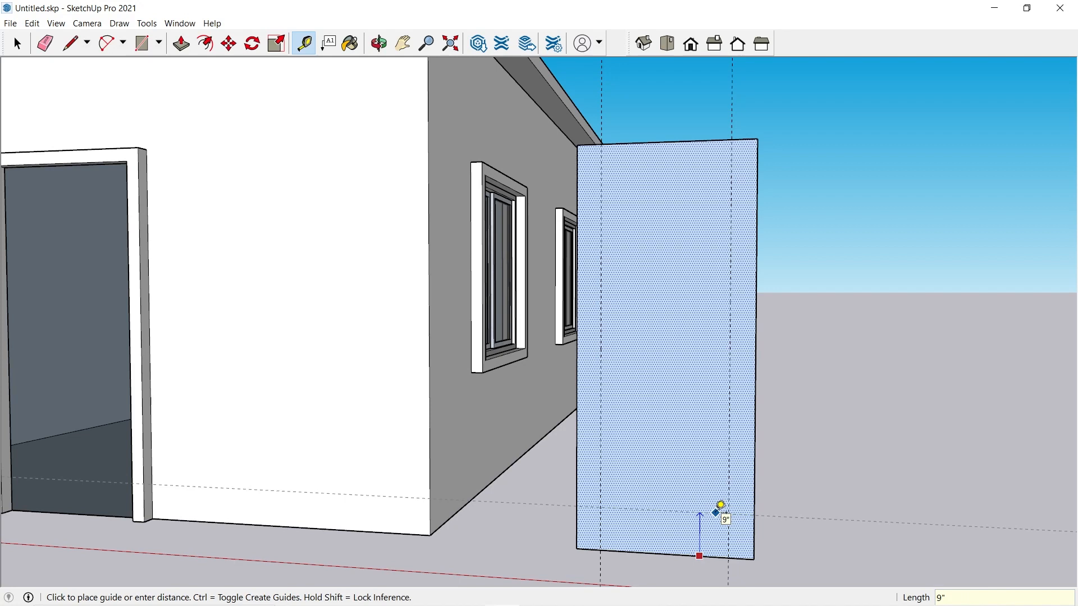
{"action": "left_click", "coordinate": [720, 505]}
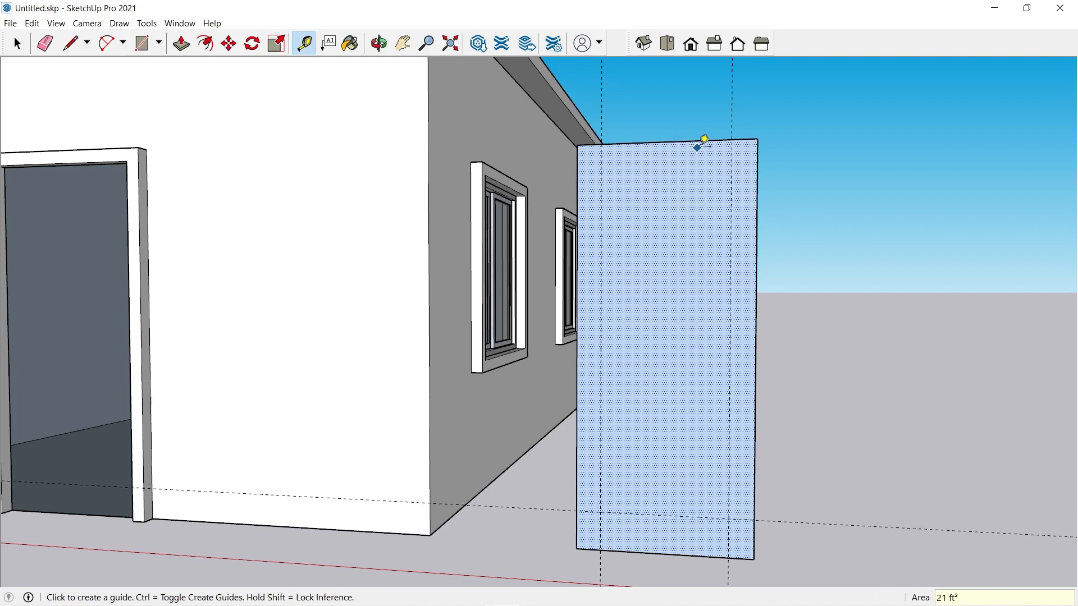
{"action": "left_click", "coordinate": [710, 138]}
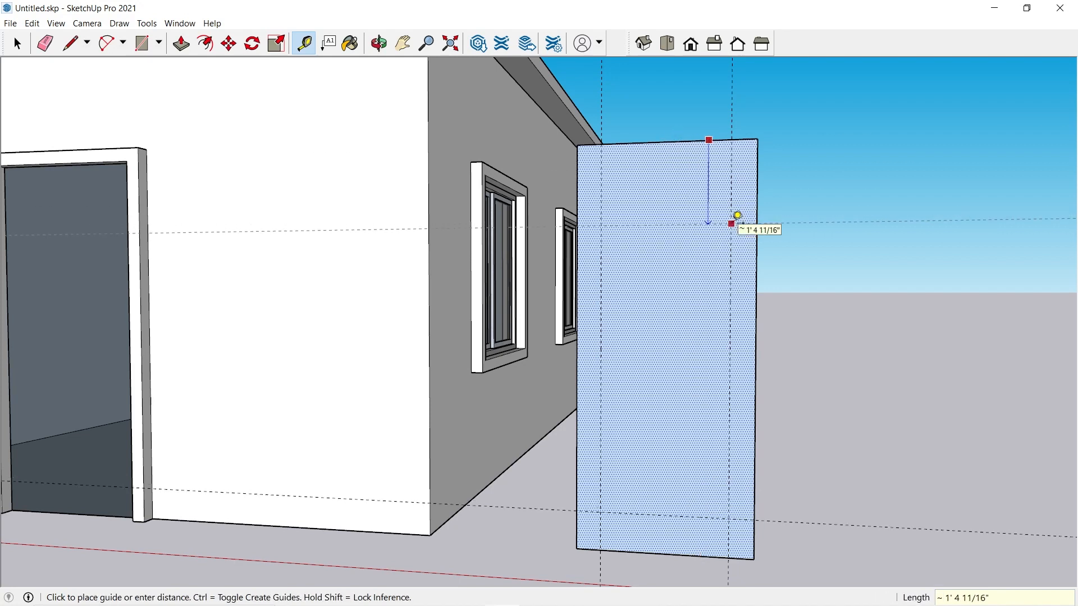
{"action": "key", "text": "Return"}
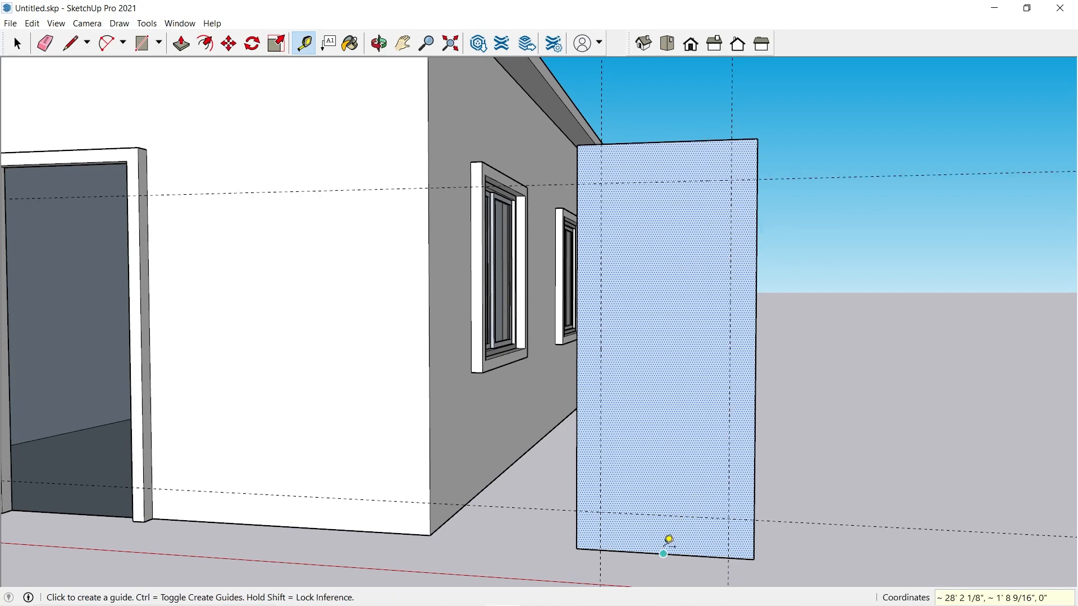
- Place another horizontal guide across the door panel, about 2' 6" above the lower horizontal guide
{"action": "left_click", "coordinate": [690, 516]}
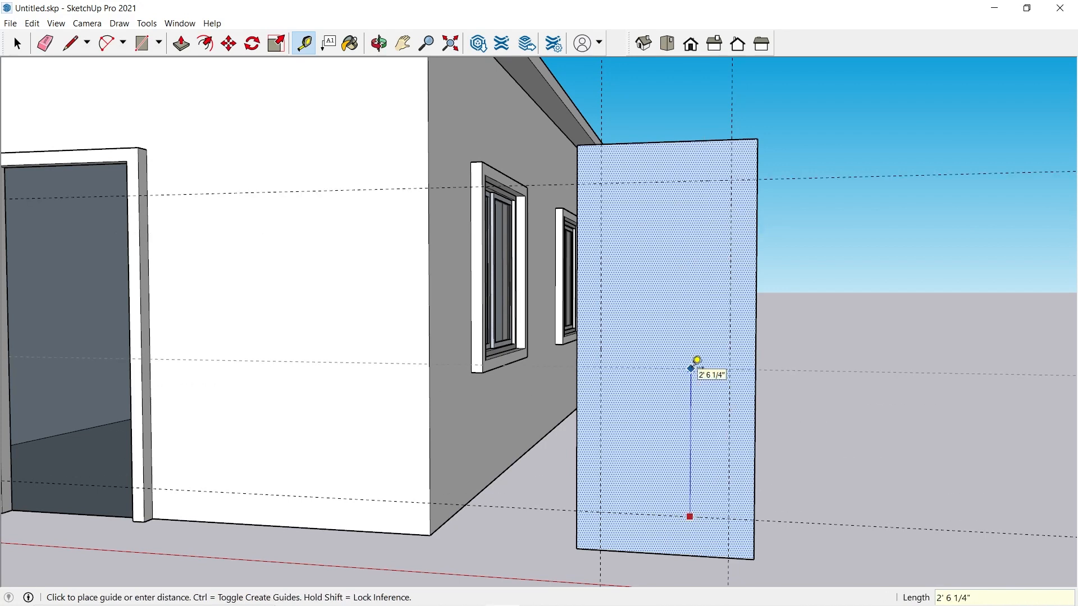
{"action": "key", "text": "Return"}
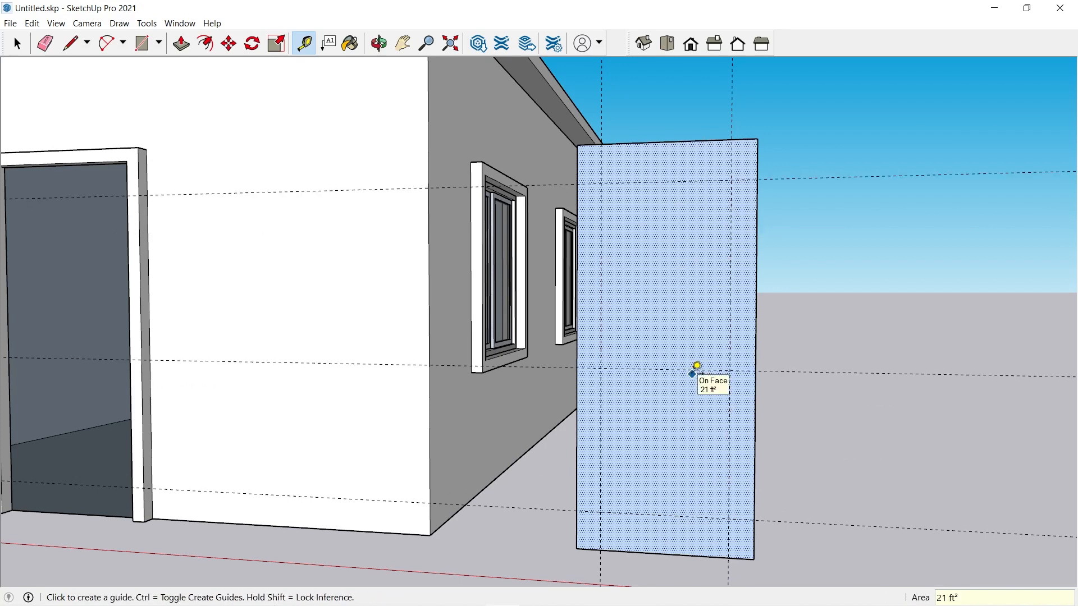
{"action": "middle_click_drag", "start_coordinate": [696, 372], "coordinate": [716, 361]}
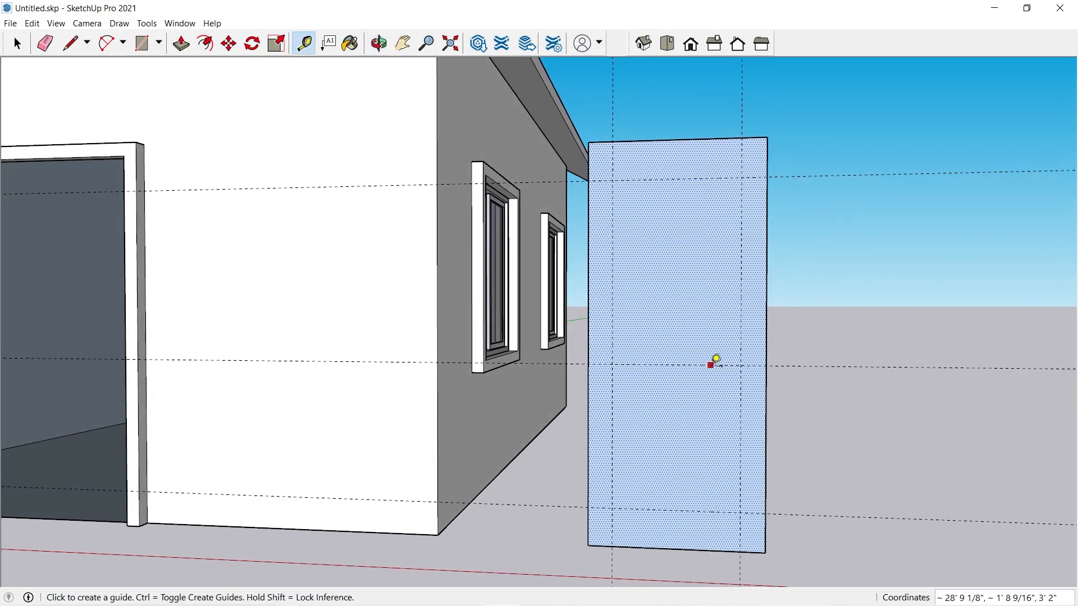
- Place guides 2.5" above and below the door's middle guide, and another 4" below the uppermost guide
{"action": "scroll", "coordinate": [715, 361], "scroll_direction": "up", "scroll_amount": 1}
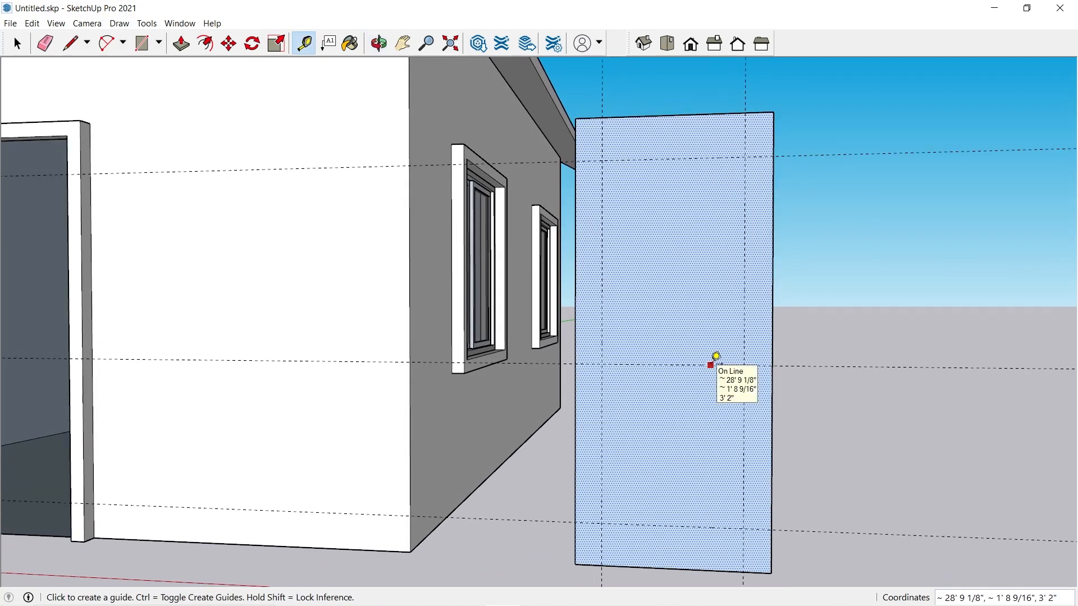
{"action": "left_click", "coordinate": [714, 361]}
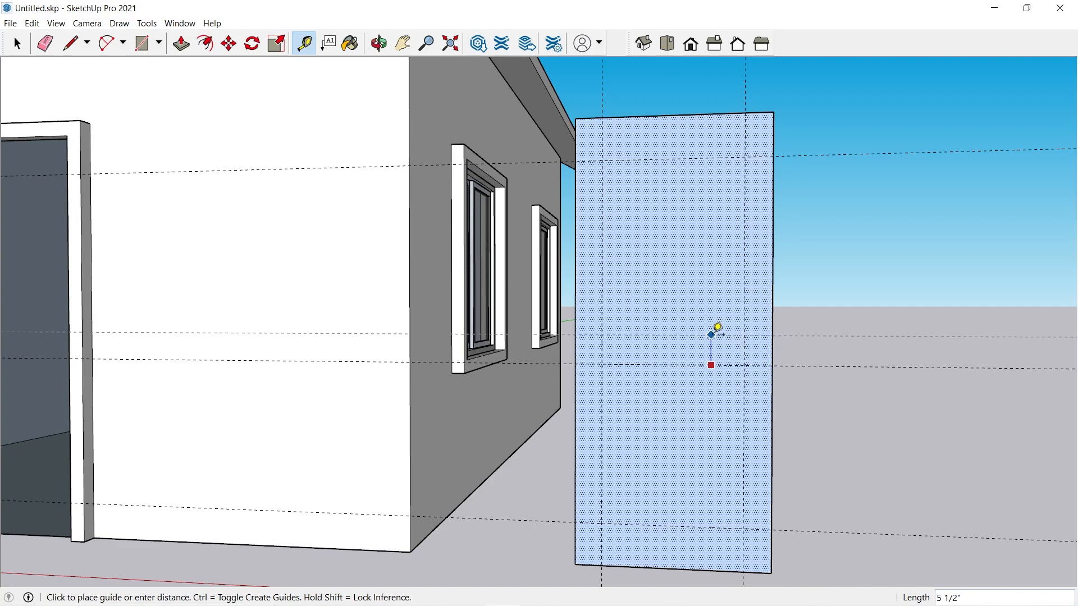
{"action": "key", "text": "Return"}
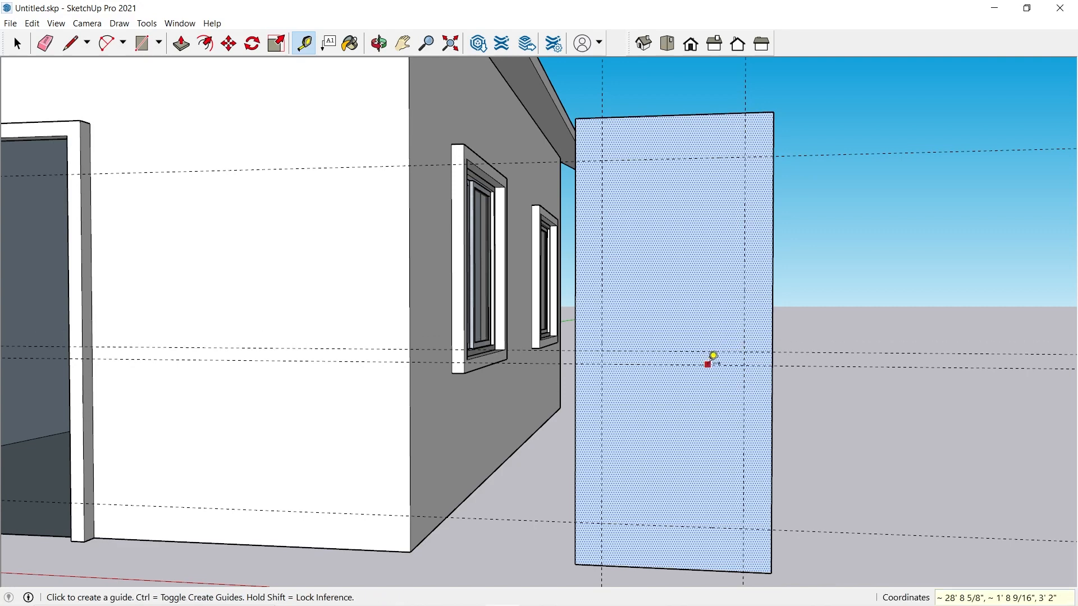
{"action": "left_click", "coordinate": [707, 365]}
{"action": "type", "text": "2.5"}
{"action": "key", "text": "Return"}
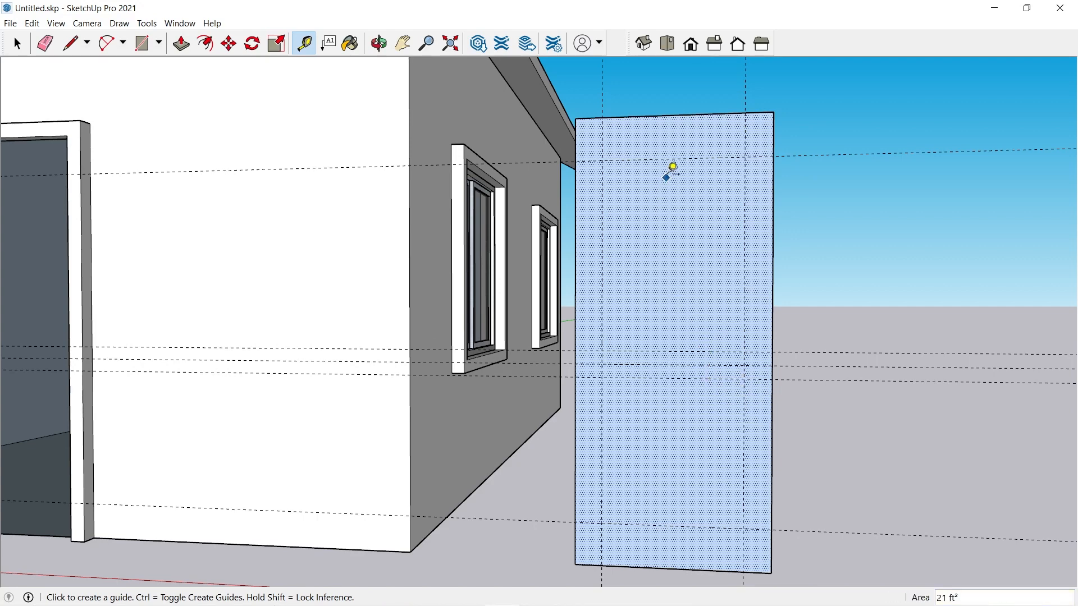
{"action": "left_click", "coordinate": [679, 159]}
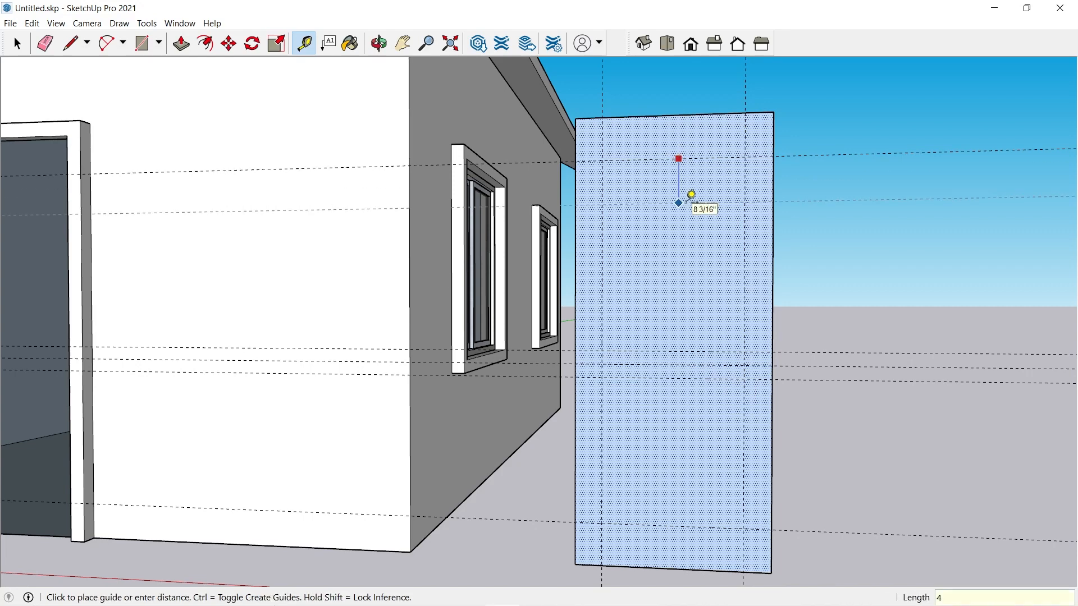
{"action": "key", "text": "Return"}
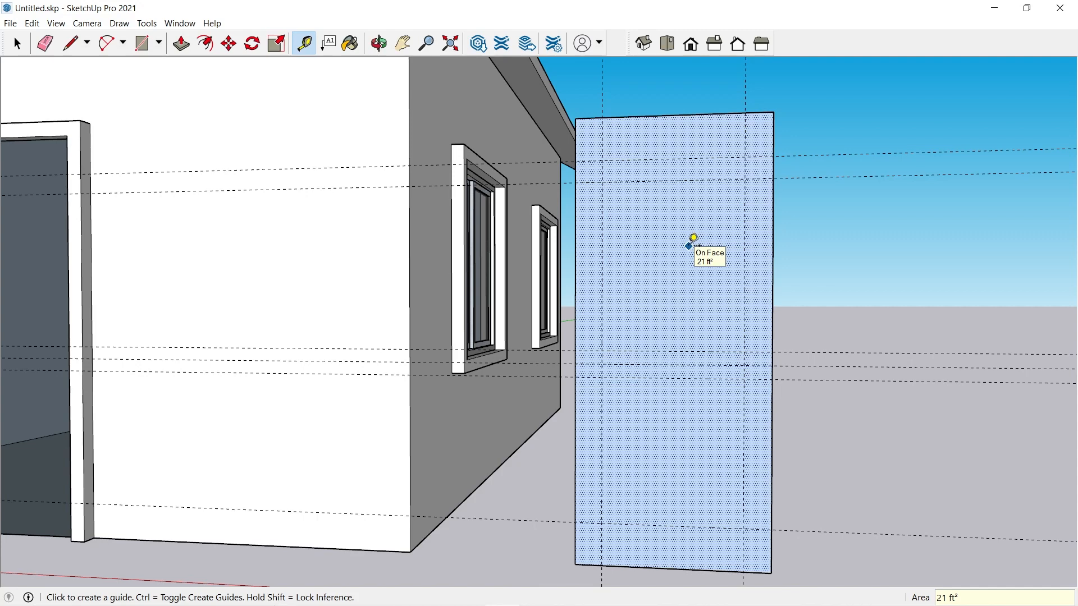
- Draw a 2' 3 1/2" by 2' 2" rectangle for the door's lower panel between the guide intersections
{"action": "left_click", "coordinate": [141, 43]}
{"action": "left_click", "coordinate": [603, 376]}
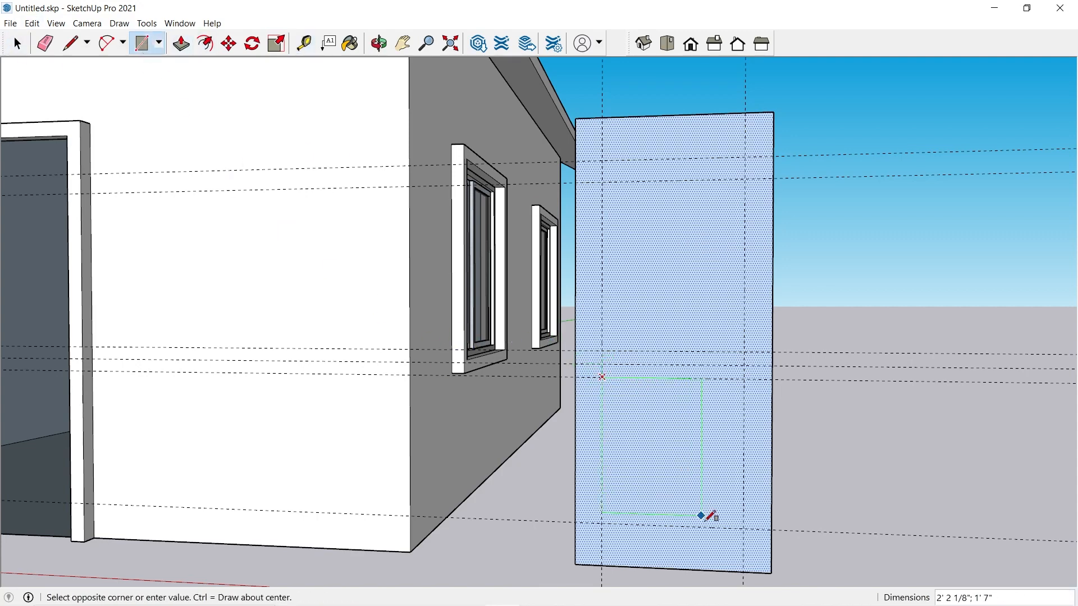
{"action": "left_click", "coordinate": [744, 527]}
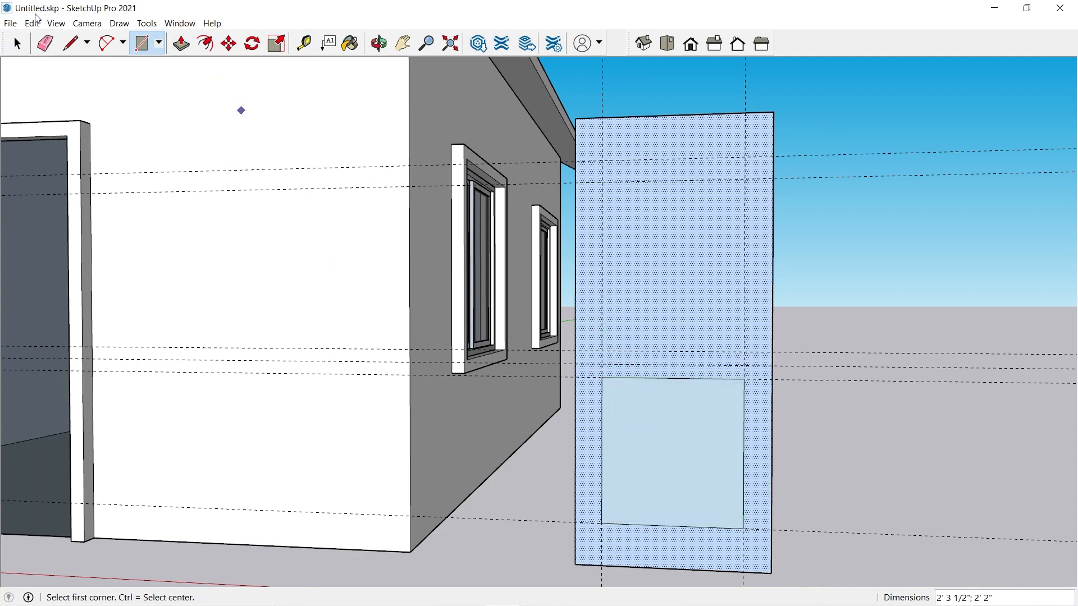
- Draw the upper panel's sides and bottom edge along the guides, with 4" line segments running inward from both top corners
{"action": "left_click", "coordinate": [62, 48]}
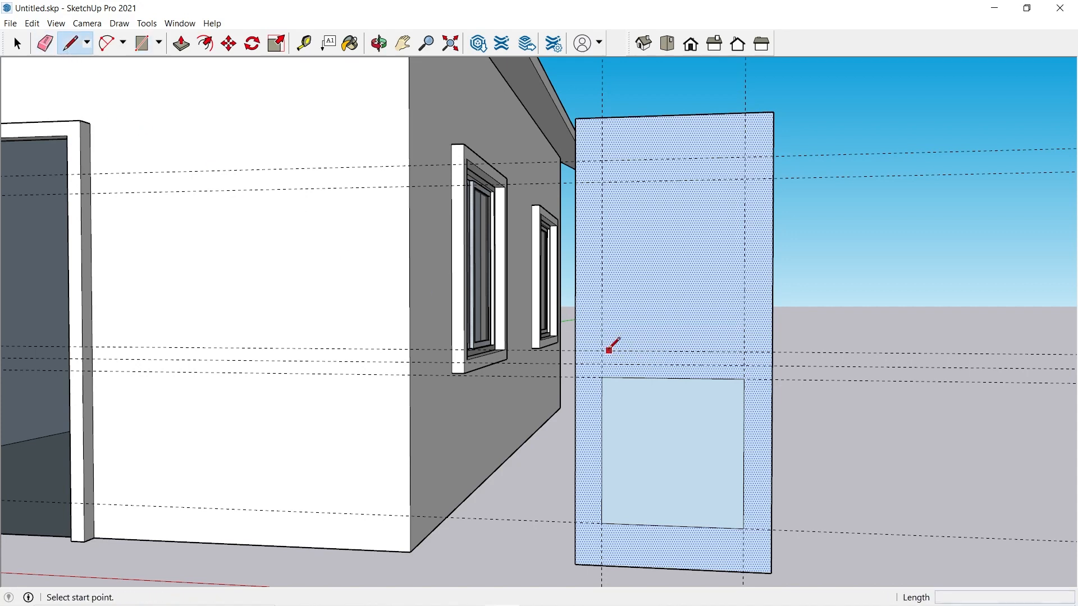
{"action": "left_click", "coordinate": [602, 182]}
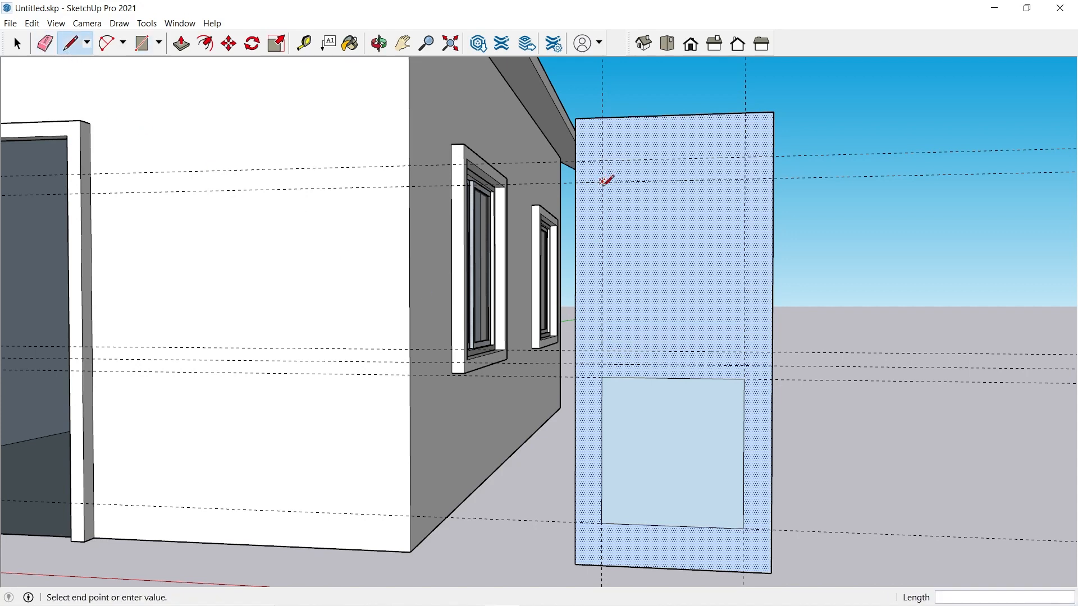
{"action": "left_click", "coordinate": [603, 351]}
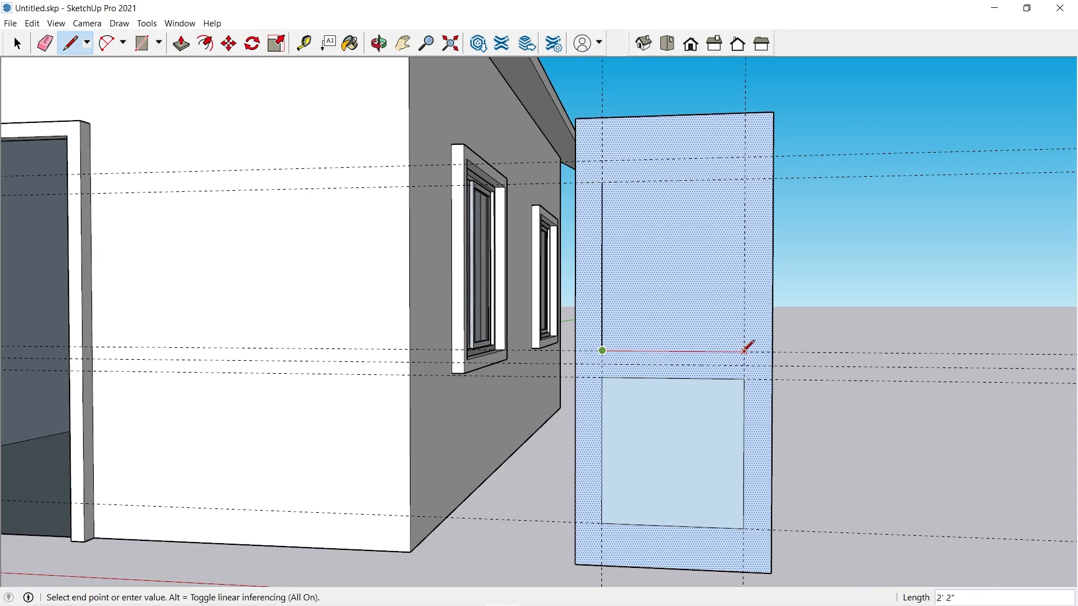
{"action": "left_click", "coordinate": [745, 352]}
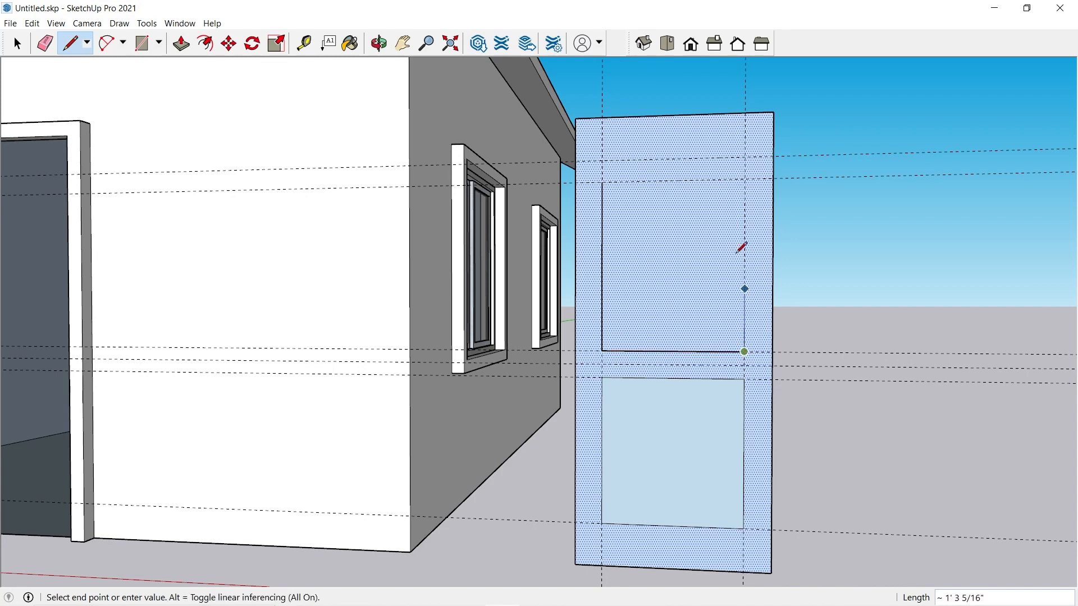
{"action": "left_click", "coordinate": [745, 178]}
{"action": "type", "text": "4"}
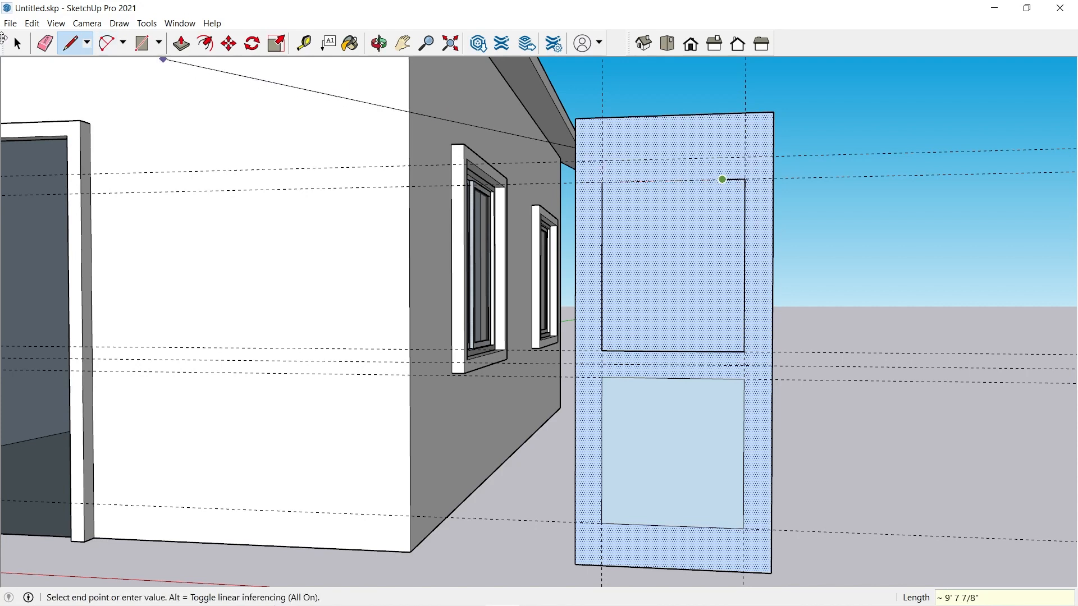
{"action": "left_click", "coordinate": [18, 45]}
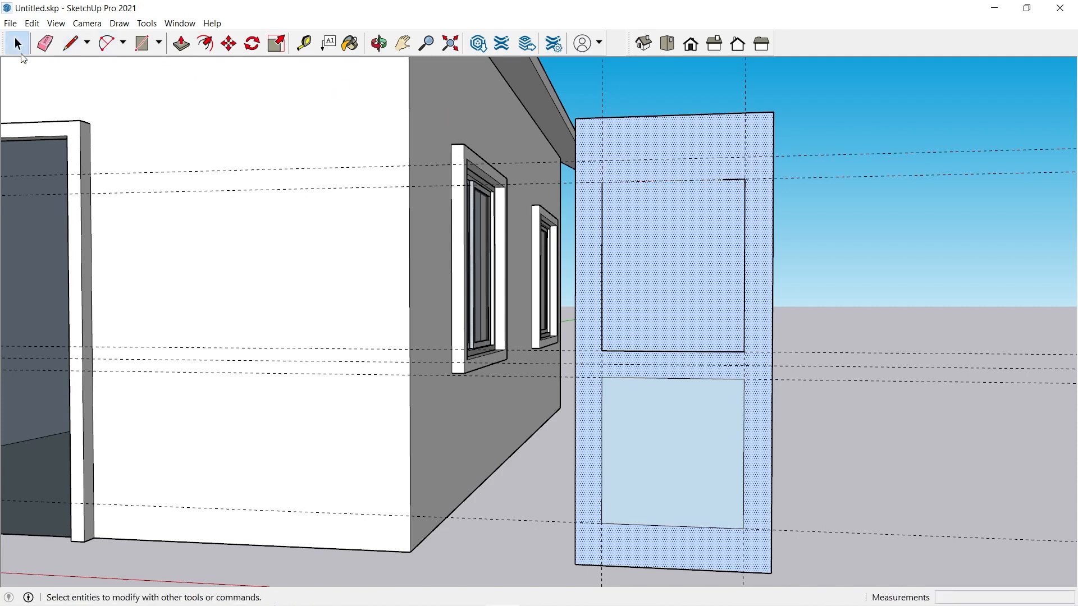
{"action": "left_click", "coordinate": [71, 44]}
{"action": "left_click", "coordinate": [603, 180]}
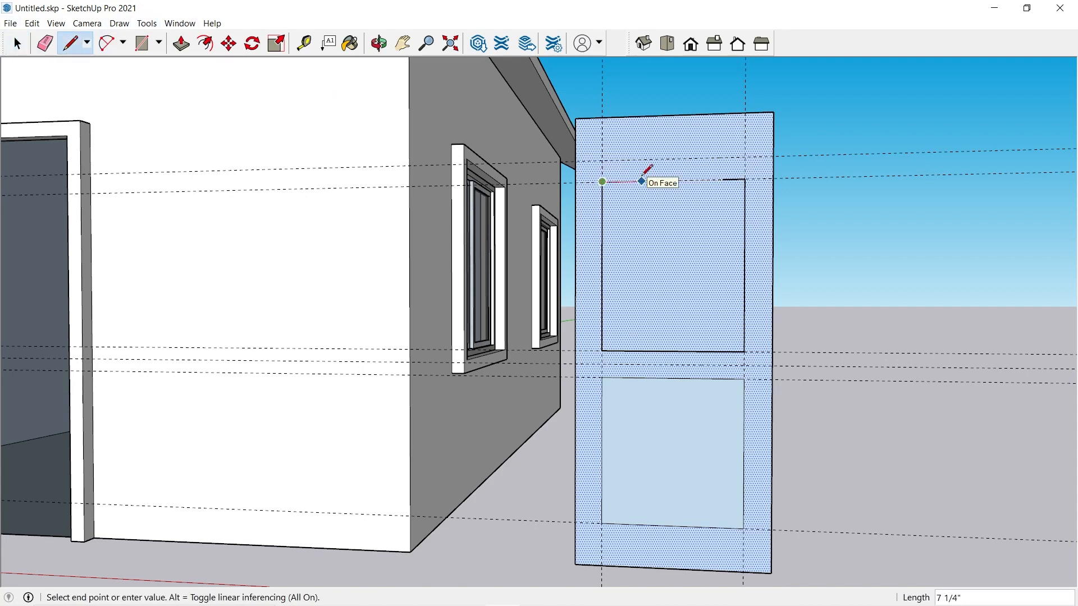
{"action": "key", "text": "Return"}
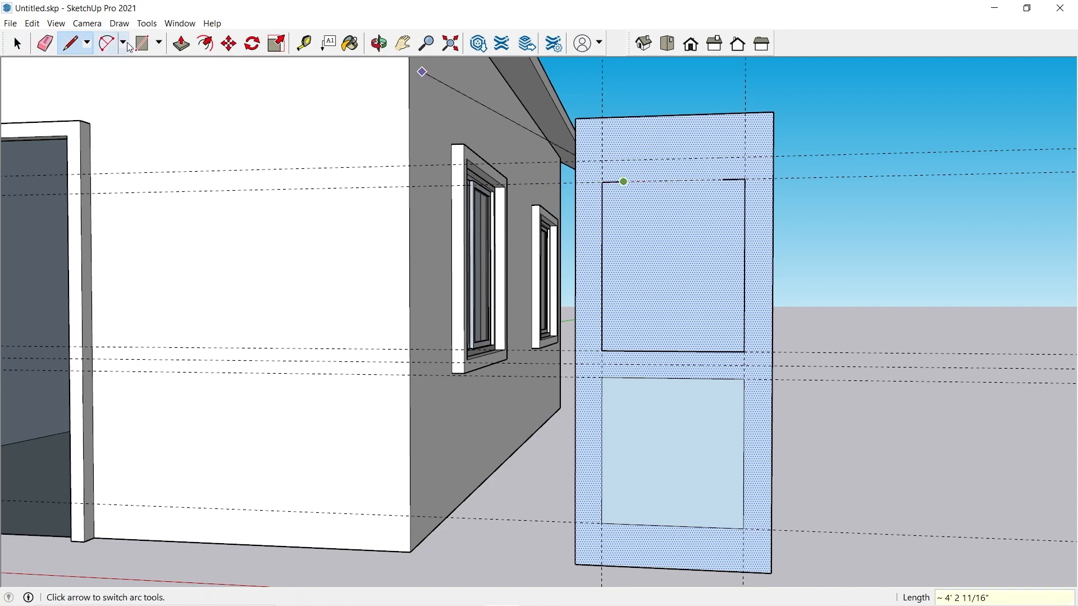
- Join the upper panel's two short top segments with a 50-segment arc that bulges 4" upward
{"action": "left_click", "coordinate": [111, 46]}
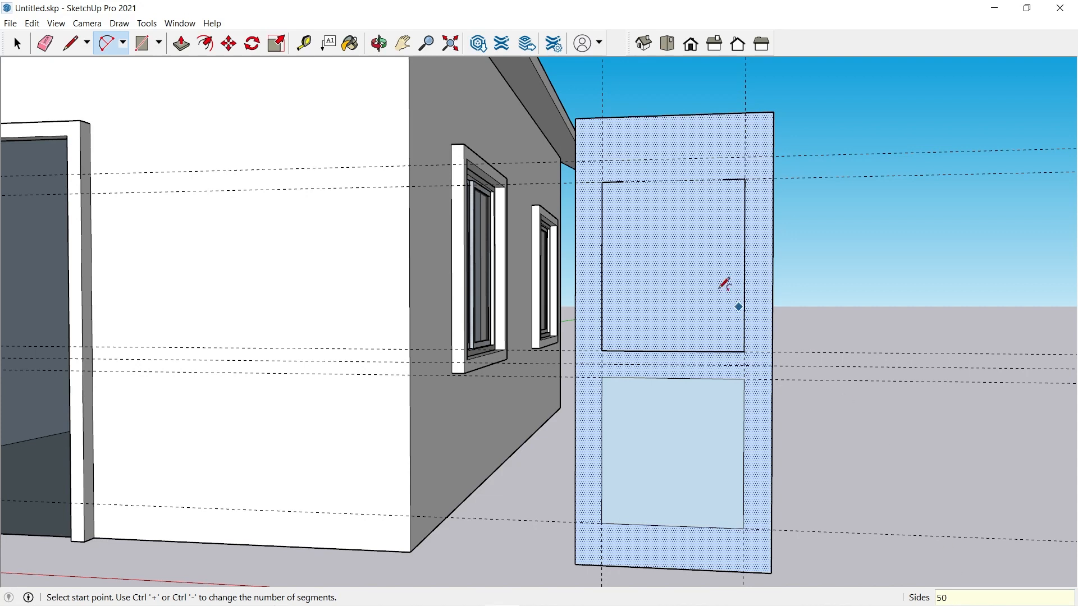
{"action": "left_click", "coordinate": [624, 181]}
{"action": "left_click", "coordinate": [723, 179]}
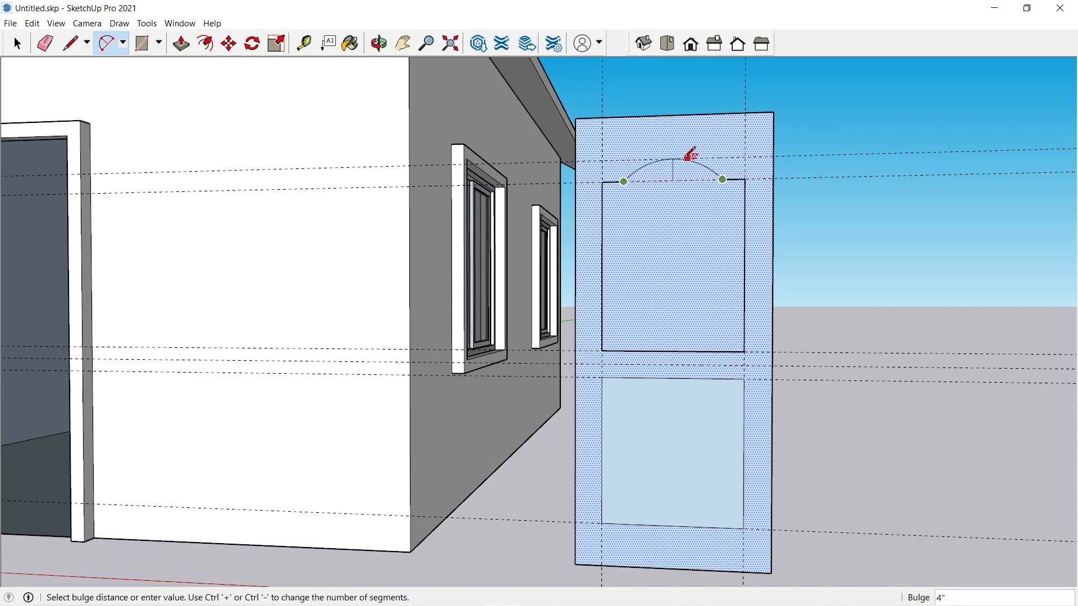
{"action": "left_click", "coordinate": [679, 155]}
- Delete all the guides from the model
{"action": "middle_click_drag", "start_coordinate": [671, 175], "coordinate": [657, 240]}
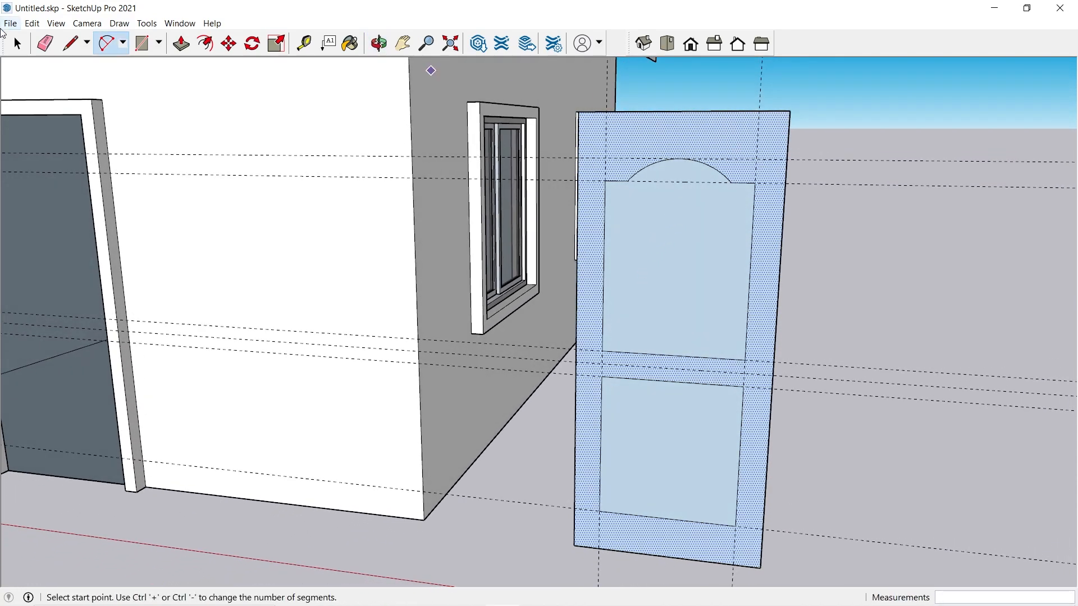
{"action": "left_click", "coordinate": [14, 48]}
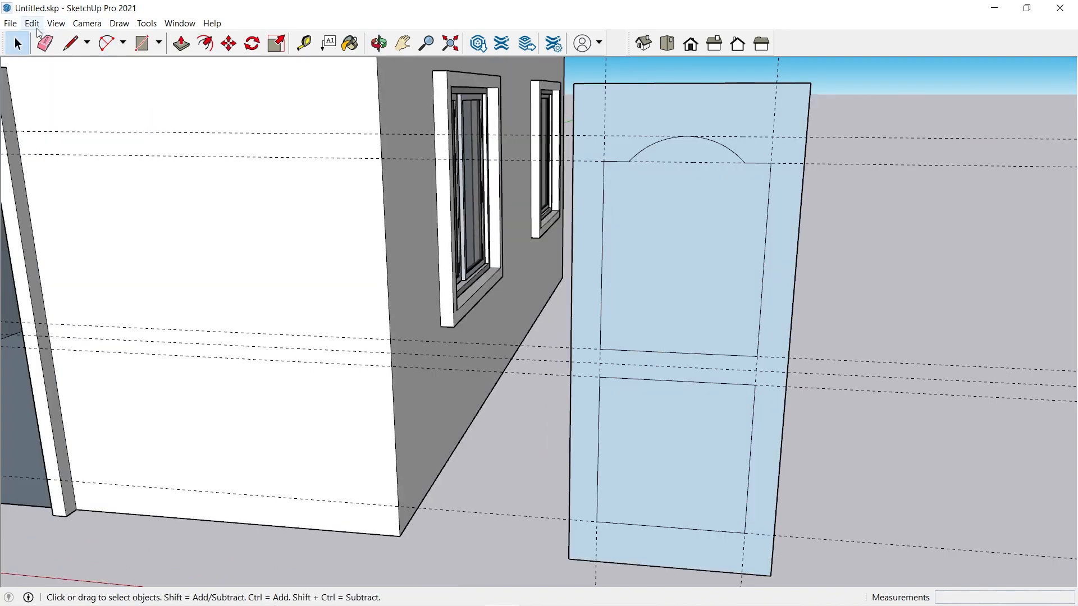
{"action": "left_click", "coordinate": [32, 23]}
{"action": "left_click", "coordinate": [116, 136]}
- Extrude the door's frame face around the two panels to a thickness of 3/4"
{"action": "middle_click_drag", "start_coordinate": [867, 180], "coordinate": [780, 221]}
{"action": "left_click", "coordinate": [791, 178]}
{"action": "key", "text": "p"}
{"action": "left_click", "coordinate": [784, 224]}
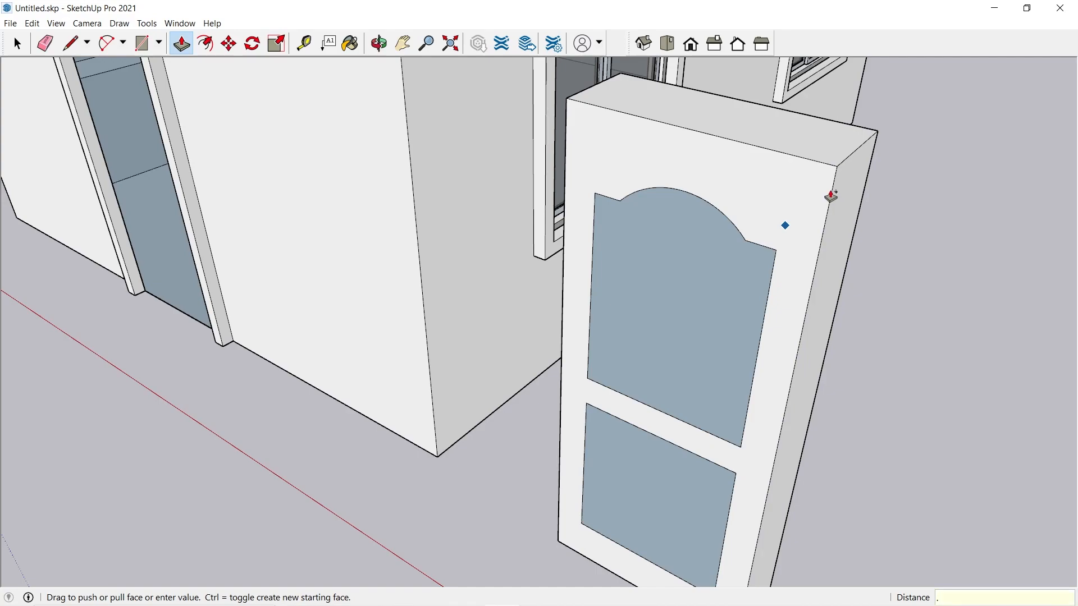
{"action": "key", "text": "Return"}
- Push/Pull the arched upper panel 3/4" through the door's thickness as a new starting face, keeping the original face
{"action": "middle_click_drag", "start_coordinate": [821, 243], "coordinate": [632, 276]}
{"action": "middle_click_drag", "start_coordinate": [741, 303], "coordinate": [697, 316]}
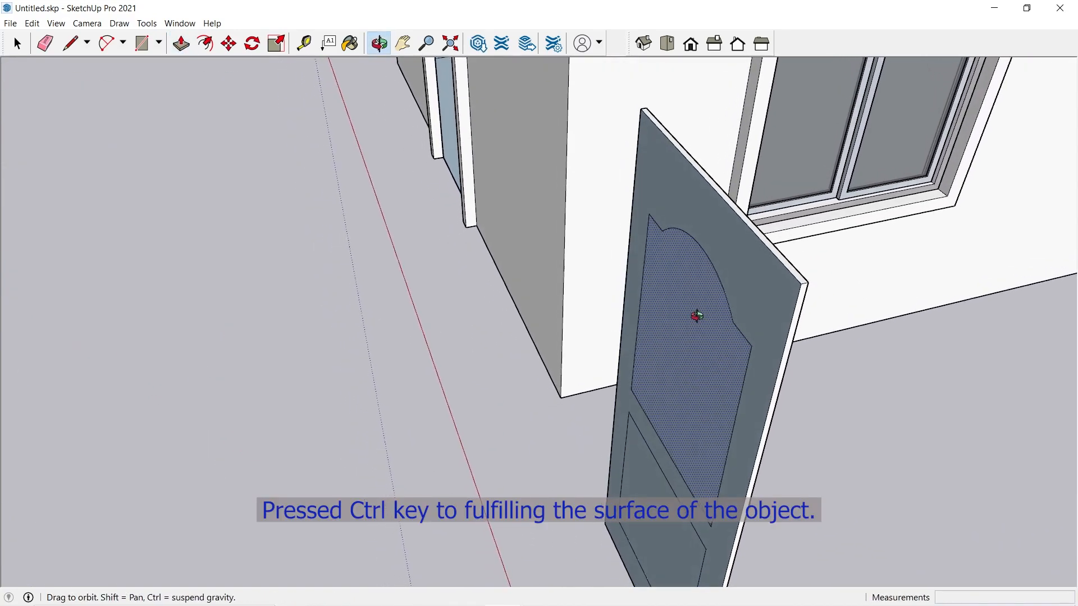
{"action": "left_click", "coordinate": [688, 325]}
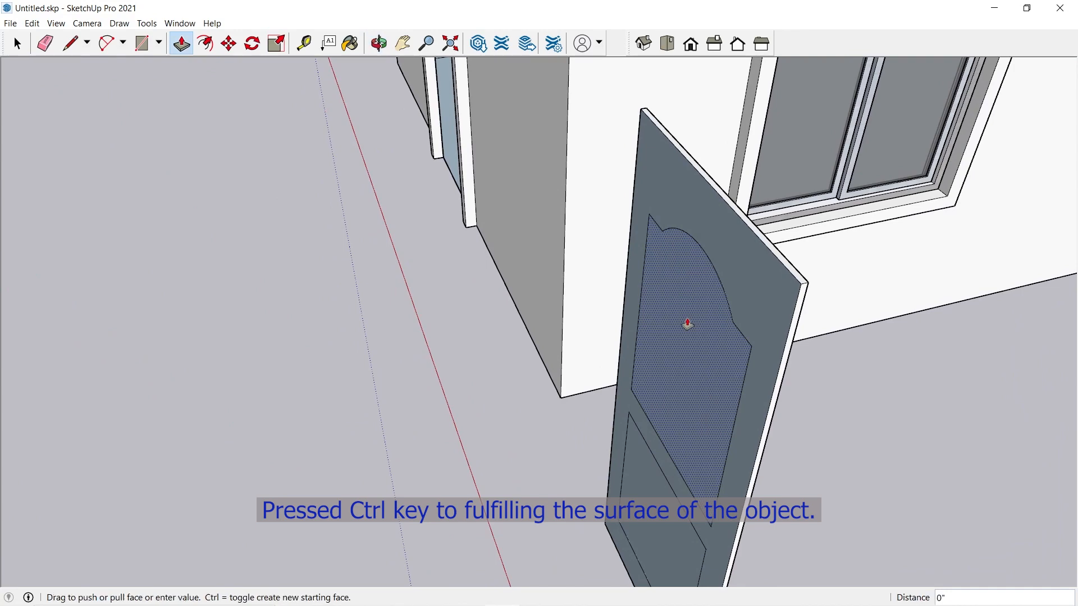
{"action": "left_click", "coordinate": [804, 277]}
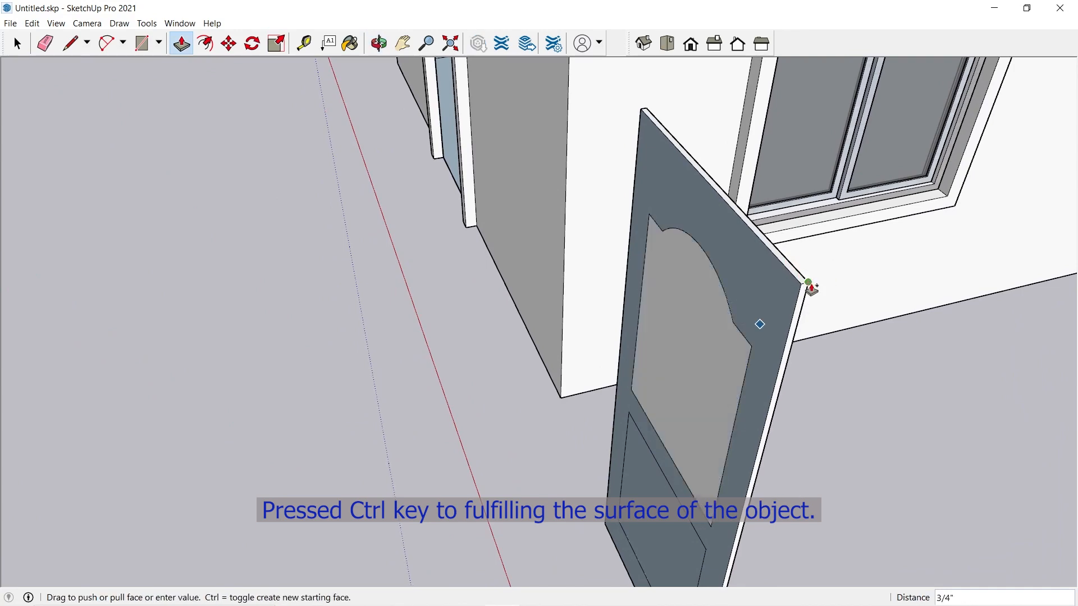
{"action": "left_click", "coordinate": [809, 283]}
- Push/Pull the rectangular lower panel 3/4" through the door's thickness as a new starting face, keeping the original face
{"action": "scroll", "coordinate": [817, 262], "scroll_direction": "down", "scroll_amount": 3}
{"action": "scroll", "coordinate": [750, 491], "scroll_direction": "up", "scroll_amount": 2}
{"action": "scroll", "coordinate": [730, 472], "scroll_direction": "up", "scroll_amount": 2}
{"action": "left_click", "coordinate": [710, 473]}
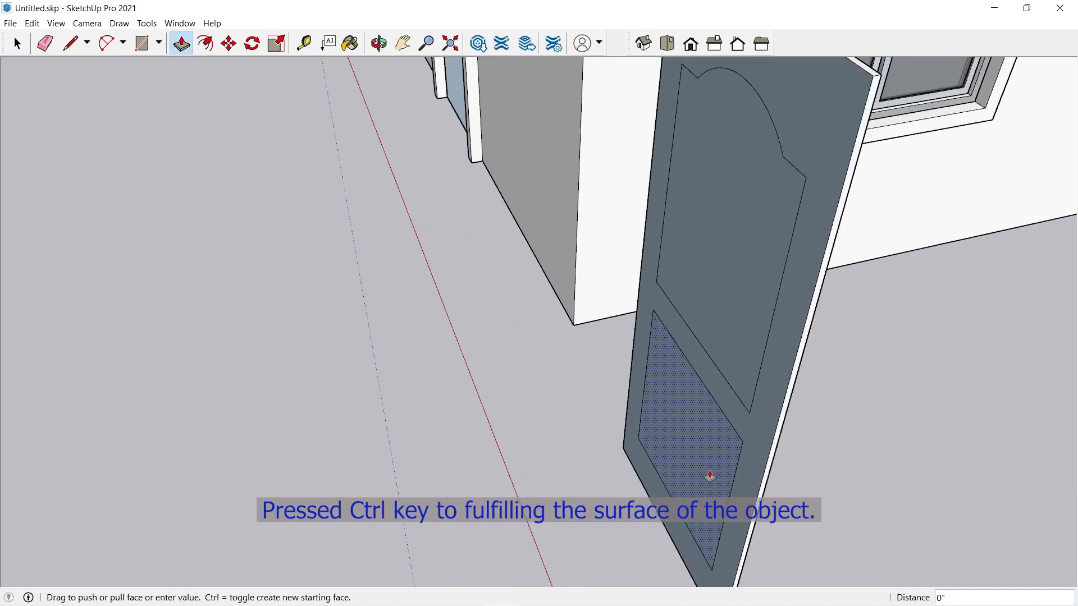
{"action": "left_click", "coordinate": [784, 434]}
{"action": "middle_click_drag", "start_coordinate": [700, 457], "coordinate": [676, 429]}
{"action": "left_click", "coordinate": [676, 428]}
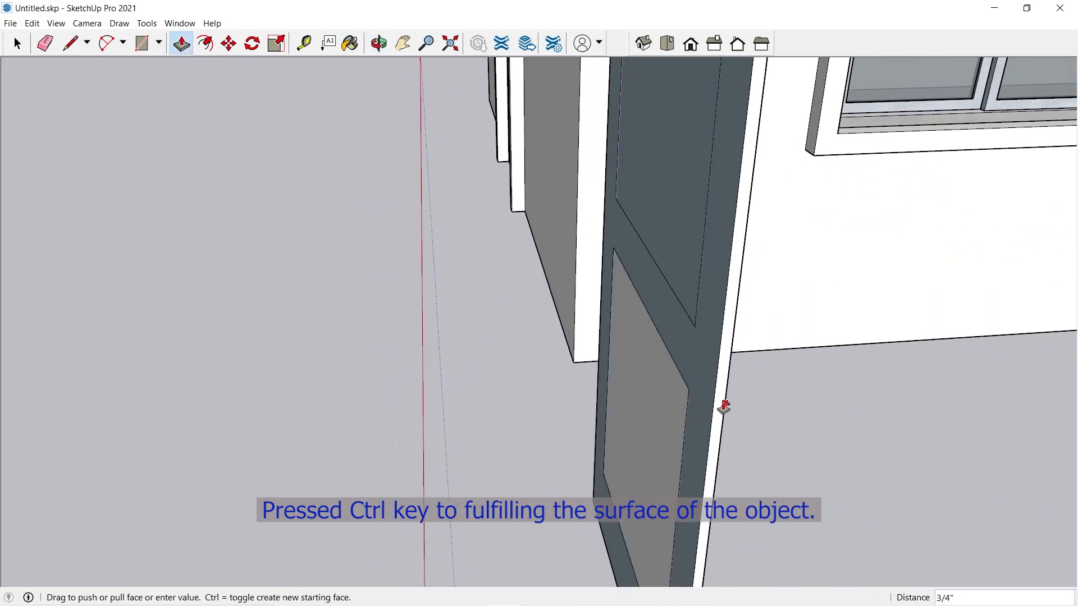
{"action": "left_click", "coordinate": [728, 376]}
- Select the door's frame face and both panel faces on the blue side and reverse them
{"action": "middle_click_drag", "start_coordinate": [695, 403], "coordinate": [843, 362]}
{"action": "scroll", "coordinate": [837, 363], "scroll_direction": "down", "scroll_amount": 2}
{"action": "middle_click_drag", "start_coordinate": [755, 365], "coordinate": [816, 354]}
{"action": "scroll", "coordinate": [814, 358], "scroll_direction": "up", "scroll_amount": 2}
{"action": "key", "text": "space"}
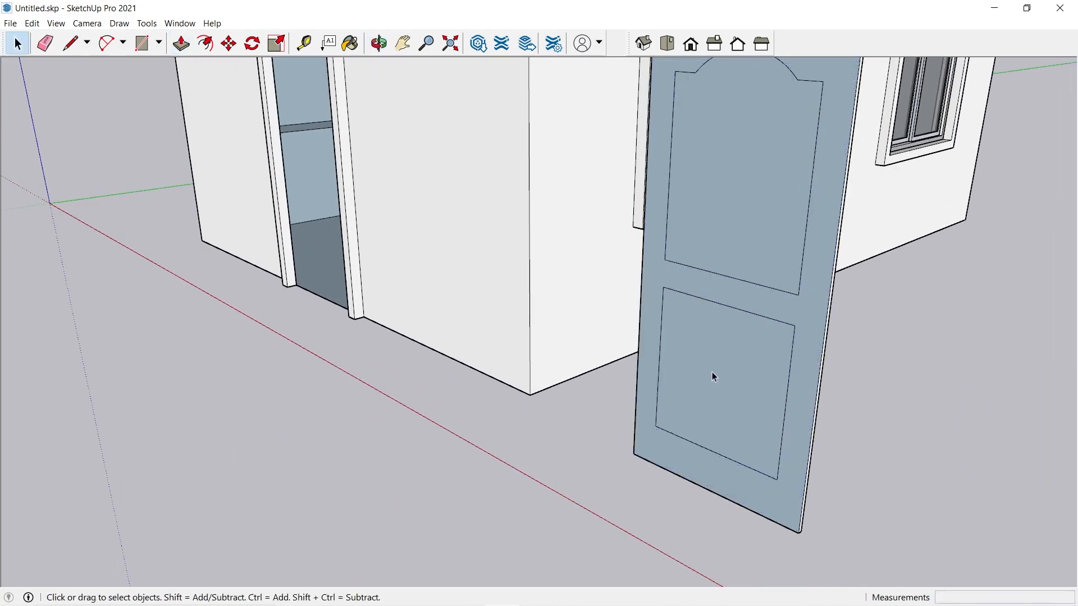
{"action": "left_click", "coordinate": [712, 372]}
{"action": "left_click", "coordinate": [656, 276], "text": "ctrl"}
{"action": "left_click", "coordinate": [718, 225], "text": "ctrl"}
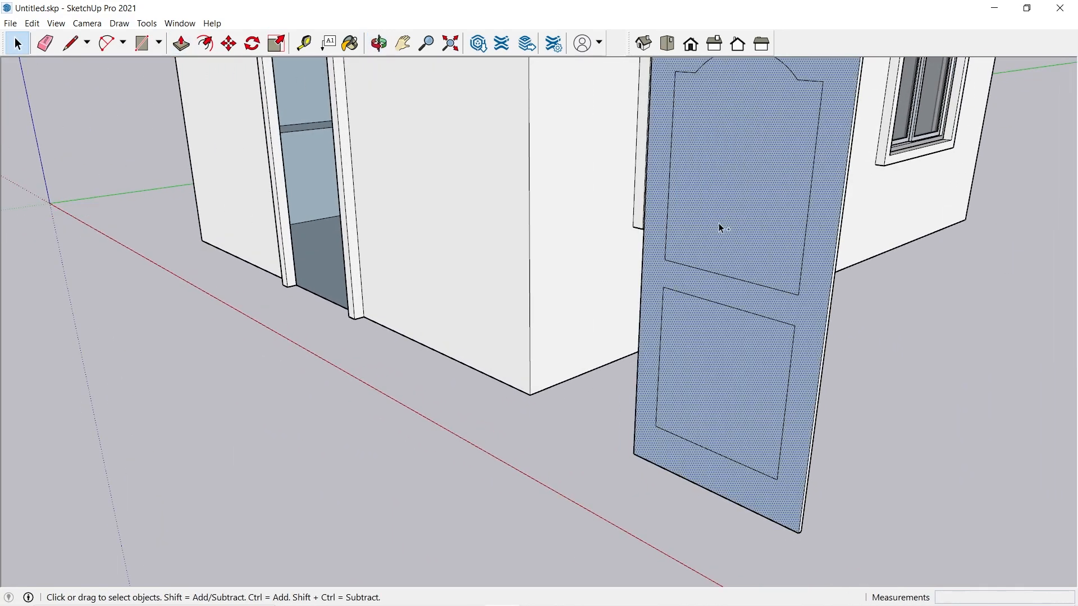
{"action": "scroll", "coordinate": [719, 224], "scroll_direction": "down", "scroll_amount": 2}
{"action": "right_click", "coordinate": [739, 207]}
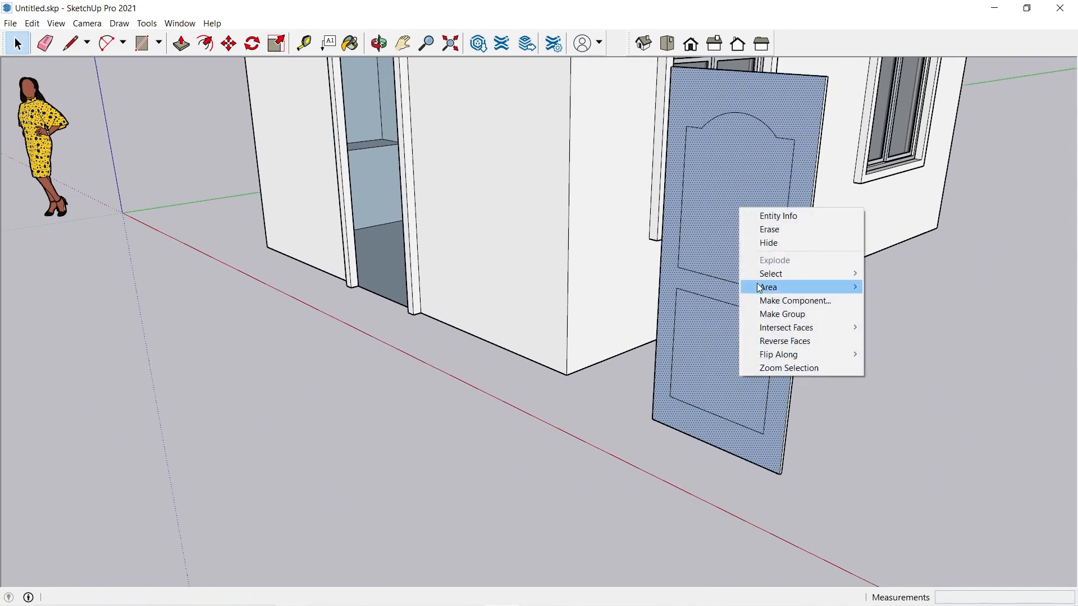
{"action": "left_click", "coordinate": [792, 341]}
- Offset the arched upper panel's outline inward to form a narrow border
{"action": "middle_click_drag", "start_coordinate": [766, 310], "coordinate": [919, 178]}
{"action": "left_click", "coordinate": [700, 148]}
{"action": "scroll", "coordinate": [658, 149], "scroll_direction": "up", "scroll_amount": 3}
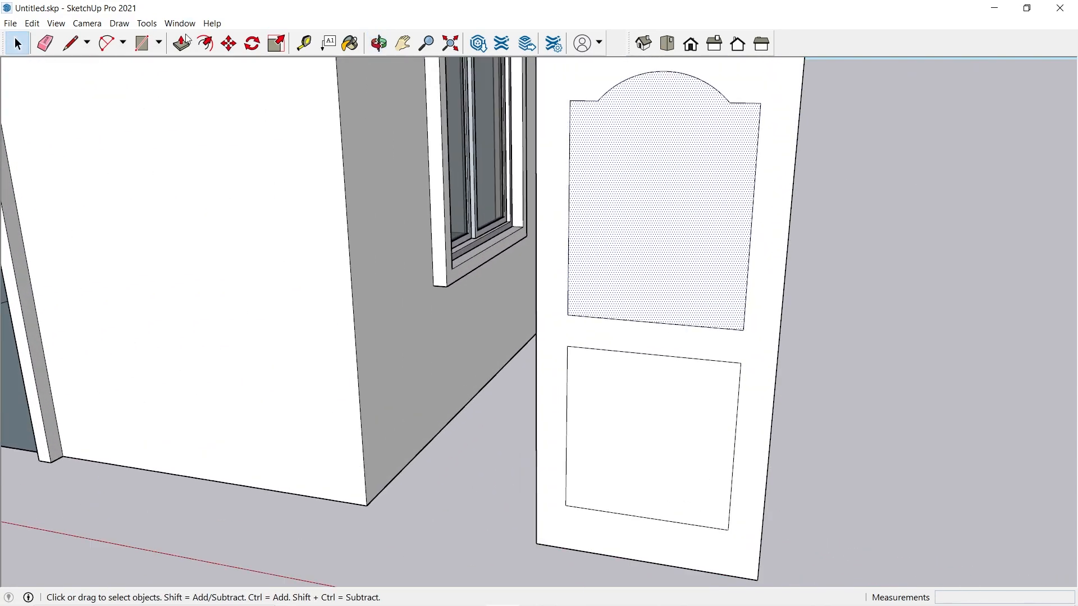
{"action": "left_click", "coordinate": [205, 44]}
{"action": "left_click", "coordinate": [607, 91]}
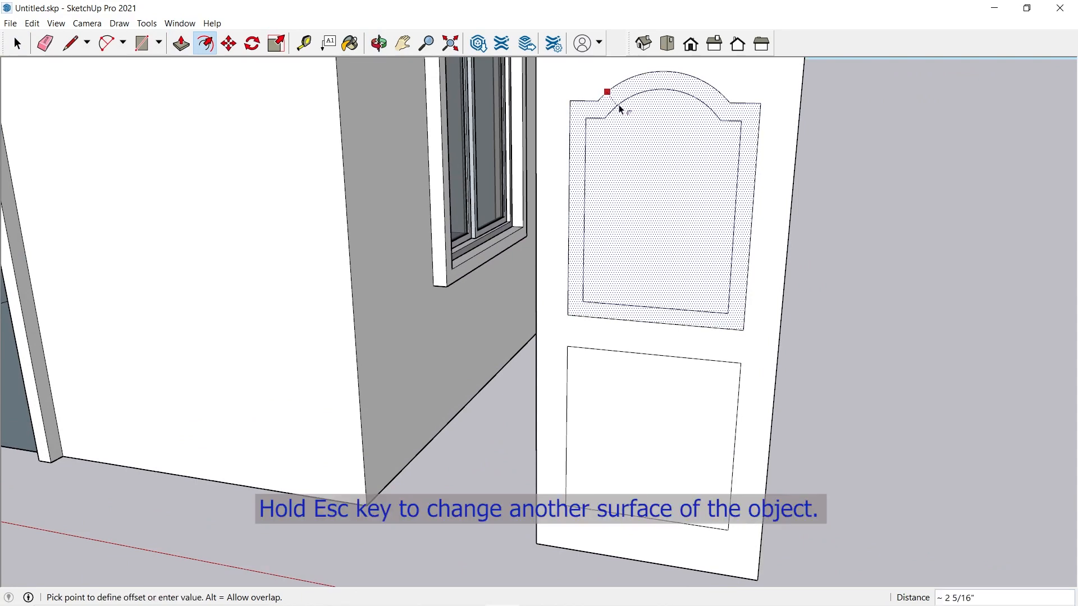
{"action": "left_click", "coordinate": [620, 108]}
- Offset the lower panel's rectangular outline inward to form a narrow border like the upper panel's
{"action": "scroll", "coordinate": [630, 357], "scroll_direction": "up", "scroll_amount": 2}
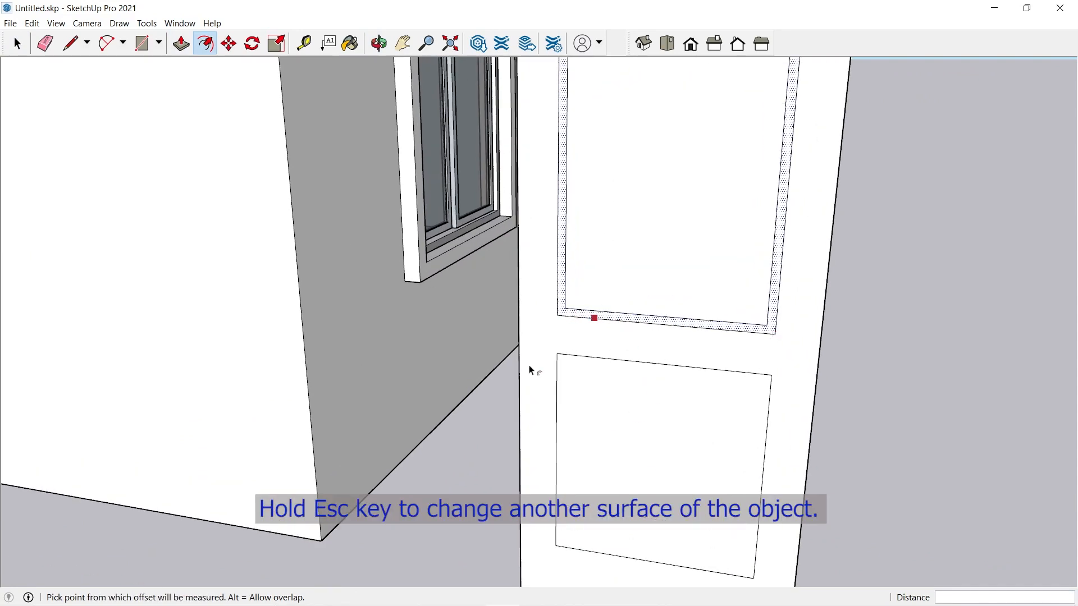
{"action": "key", "text": "Escape"}
{"action": "left_click", "coordinate": [635, 361]}
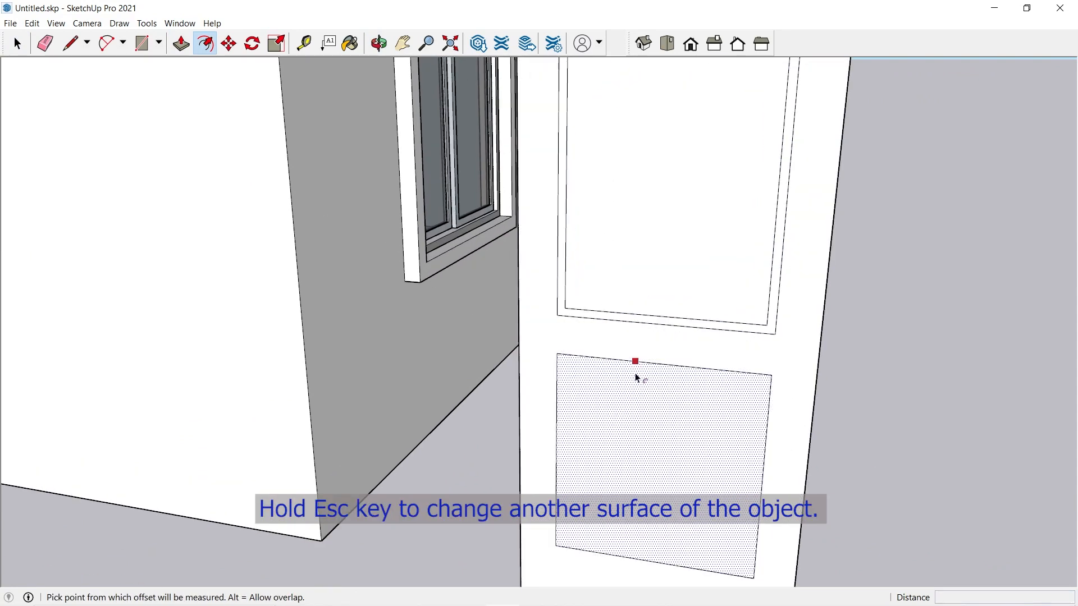
{"action": "left_click", "coordinate": [636, 379]}
{"action": "scroll", "coordinate": [573, 250], "scroll_direction": "down", "scroll_amount": 3}
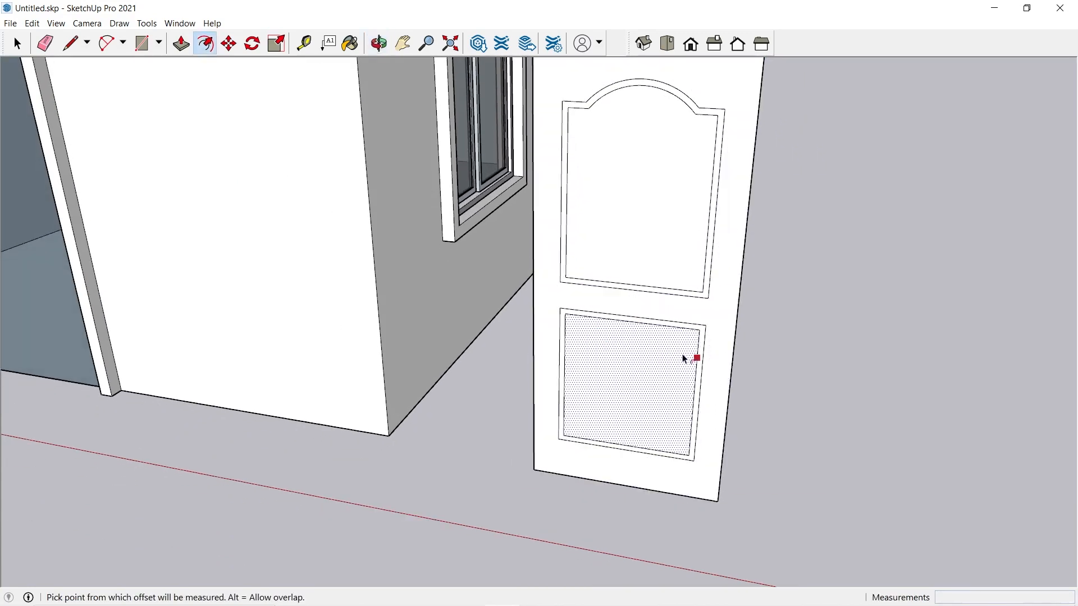
{"action": "scroll", "coordinate": [692, 352], "scroll_direction": "up", "scroll_amount": 3}
{"action": "key", "text": "space"}
{"action": "scroll", "coordinate": [713, 324], "scroll_direction": "up", "scroll_amount": 3}
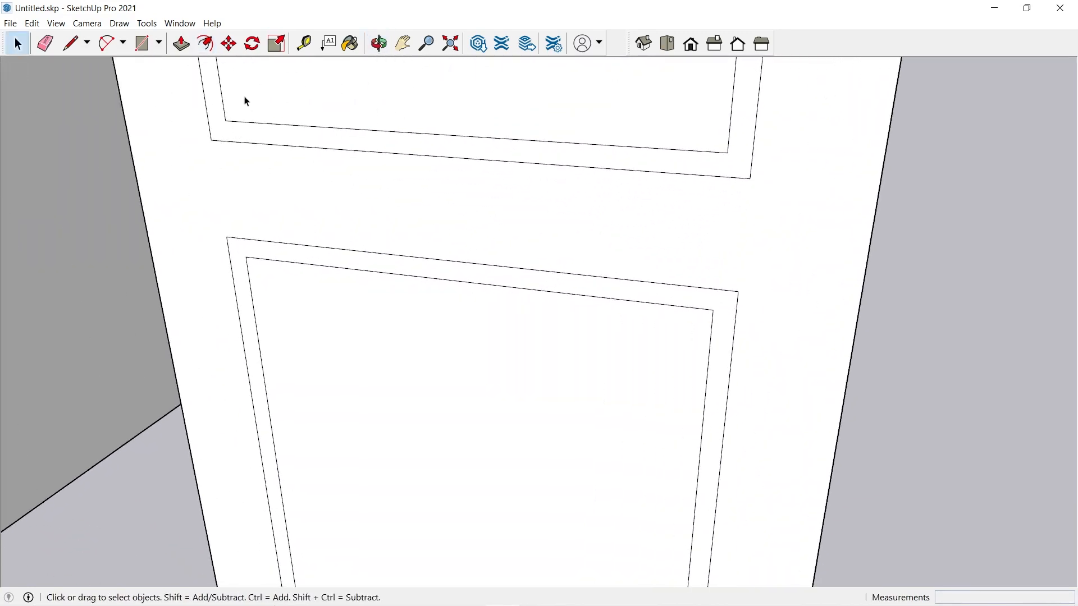
- Push/Pull the narrow border around the rectangular lower panel 0.25" inward to form a groove
{"action": "left_click", "coordinate": [181, 43]}
{"action": "scroll", "coordinate": [611, 270], "scroll_direction": "up", "scroll_amount": 2}
{"action": "scroll", "coordinate": [737, 320], "scroll_direction": "up", "scroll_amount": 1}
{"action": "scroll", "coordinate": [737, 320], "scroll_direction": "up", "scroll_amount": 1}
{"action": "left_click", "coordinate": [775, 319]}
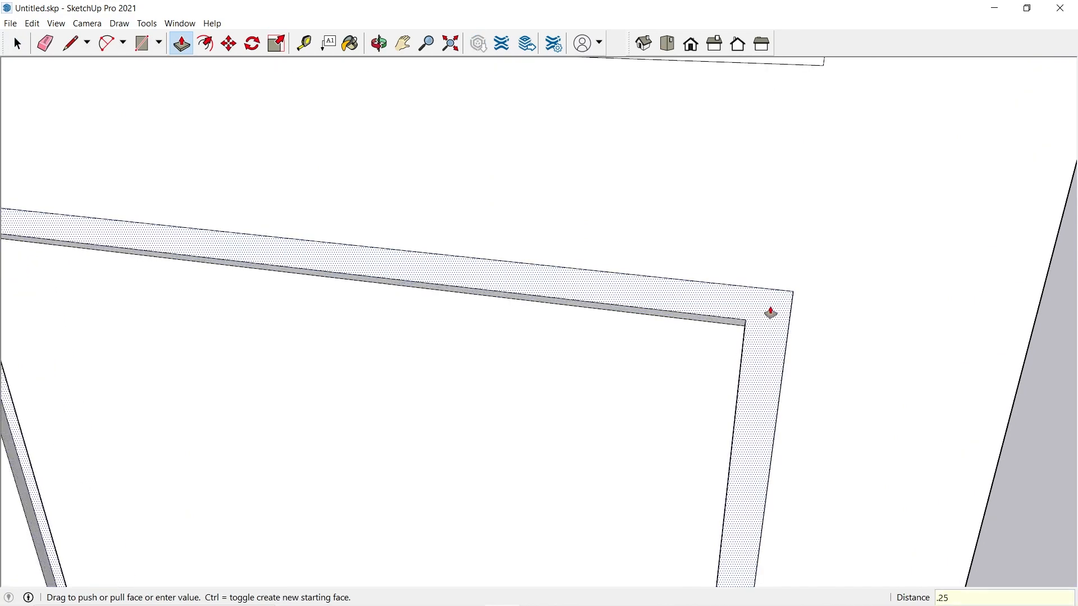
{"action": "key", "text": "Return"}
- Recess the narrow border around the arched upper panel by the same 1/4" depth
{"action": "scroll", "coordinate": [621, 322], "scroll_direction": "down", "scroll_amount": 5}
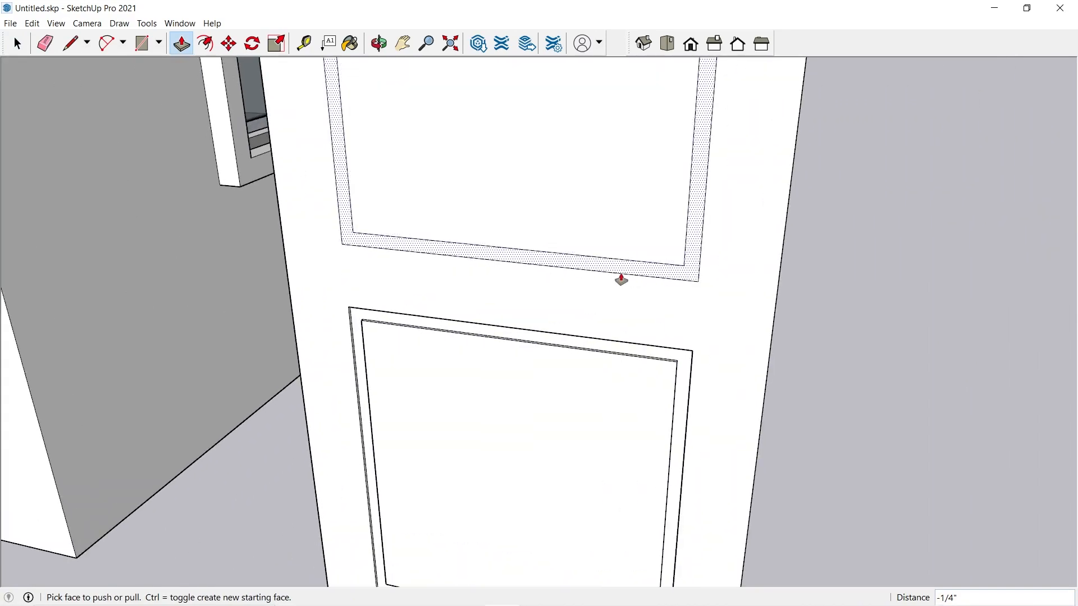
{"action": "scroll", "coordinate": [621, 279], "scroll_direction": "down", "scroll_amount": 2}
{"action": "scroll", "coordinate": [674, 275], "scroll_direction": "down", "scroll_amount": 4}
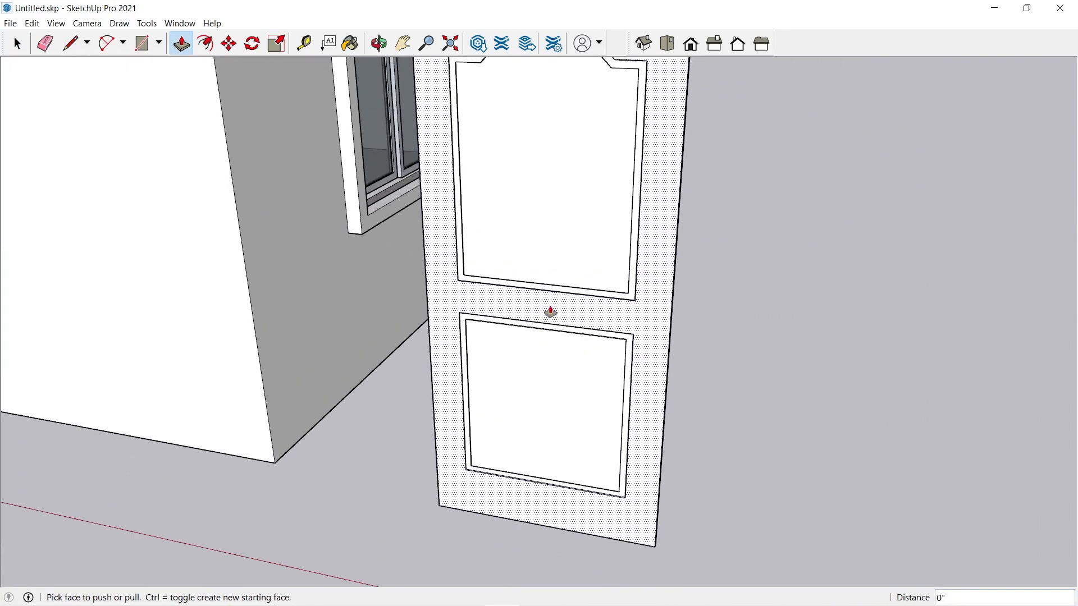
{"action": "mouse_move", "coordinate": [551, 312]}
{"action": "middle_mouse_down"}
{"action": "mouse_move", "coordinate": [765, 257]}
{"action": "mouse_move", "coordinate": [696, 272]}
{"action": "mouse_move", "coordinate": [562, 259]}
{"action": "mouse_move", "coordinate": [471, 275]}
{"action": "mouse_move", "coordinate": [631, 366]}
{"action": "middle_mouse_up"}
{"action": "key", "text": "space"}
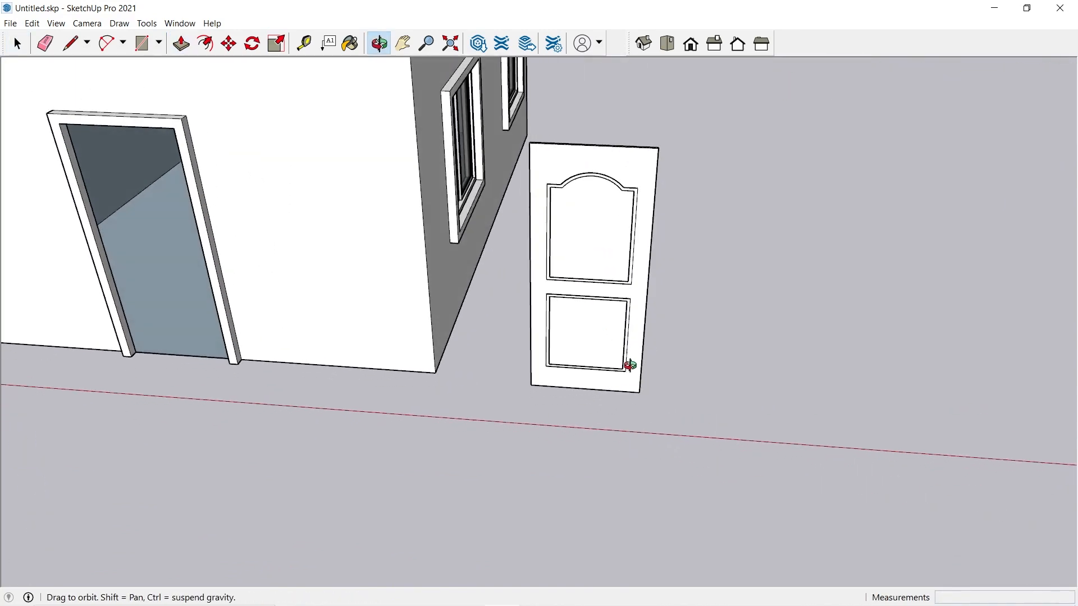
- Select the entire door with all its connected faces and edges and make it a group
{"action": "scroll", "coordinate": [607, 250], "scroll_direction": "up", "scroll_amount": 2}
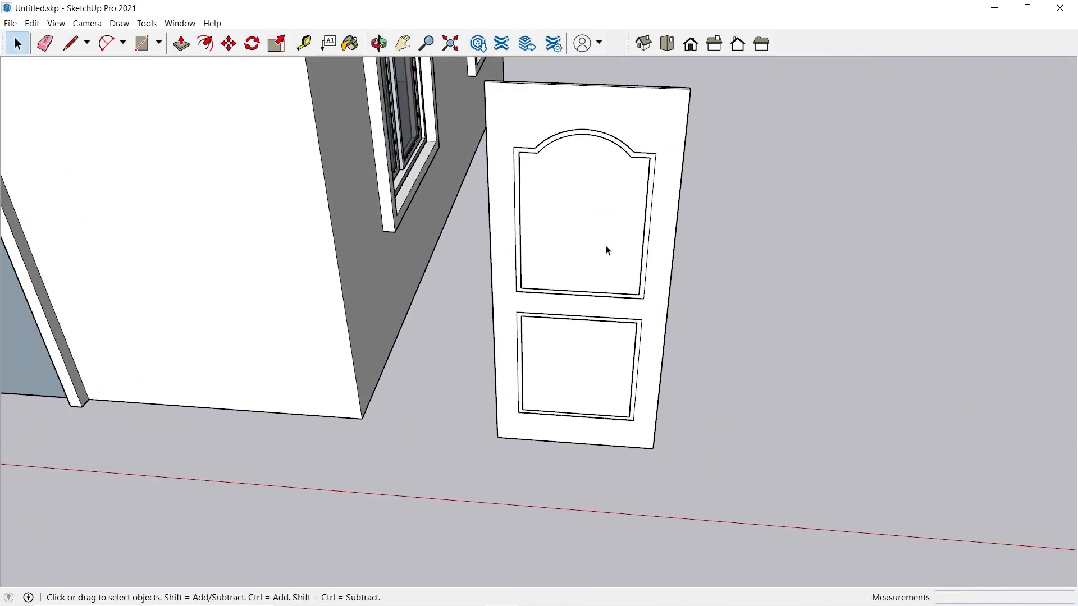
{"action": "mouse_move", "coordinate": [608, 250]}
{"action": "middle_mouse_down"}
{"action": "mouse_move", "coordinate": [429, 260]}
{"action": "mouse_move", "coordinate": [437, 264]}
{"action": "middle_mouse_up"}
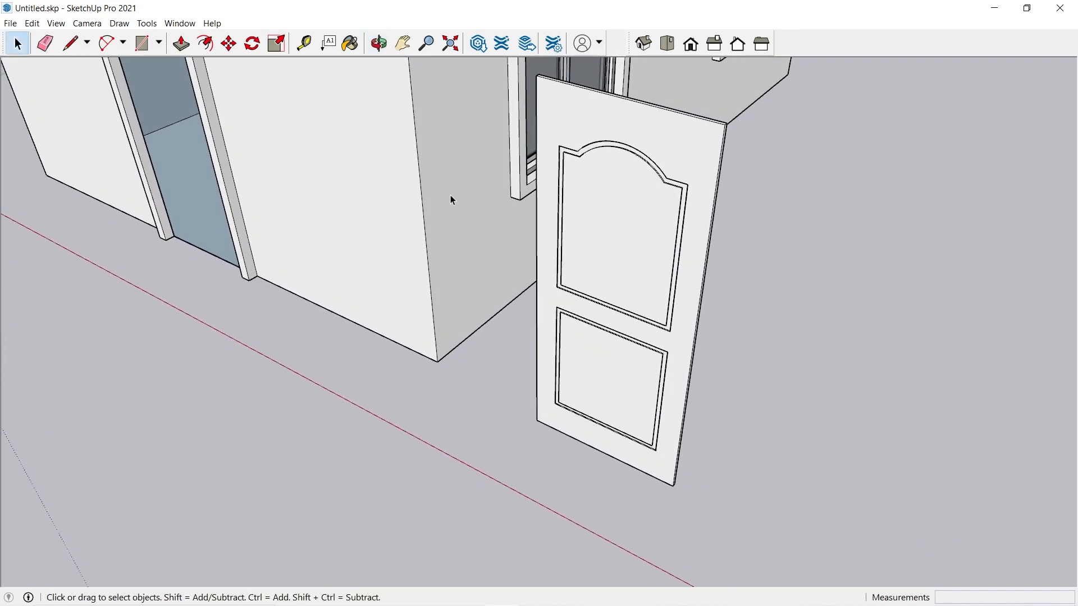
{"action": "scroll", "coordinate": [584, 264], "scroll_direction": "up", "scroll_amount": 3}
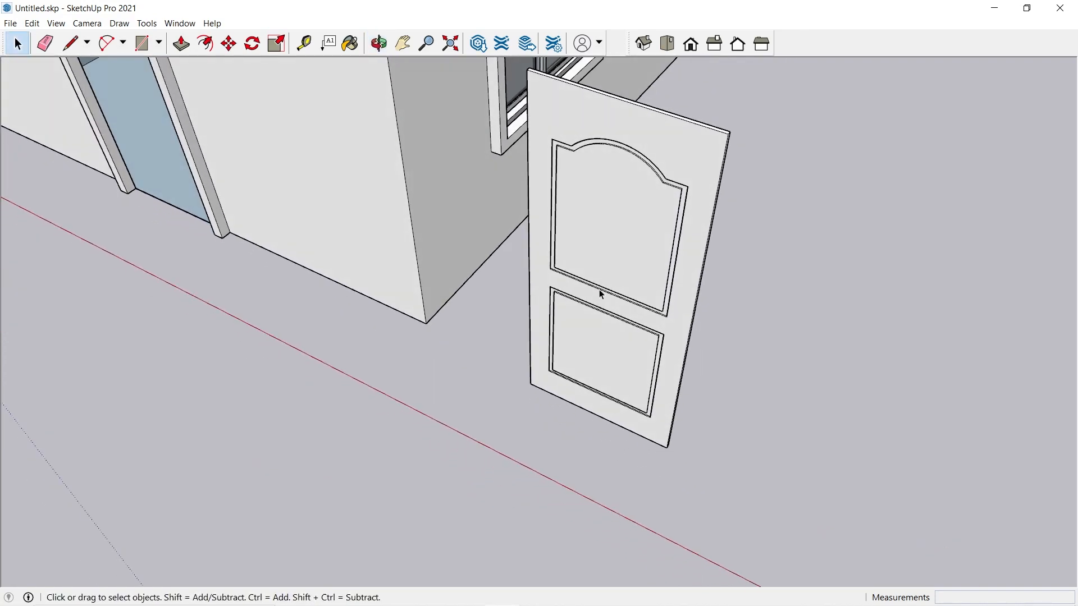
{"action": "triple_click", "coordinate": [621, 282]}
{"action": "scroll", "coordinate": [620, 279], "scroll_direction": "down", "scroll_amount": 1}
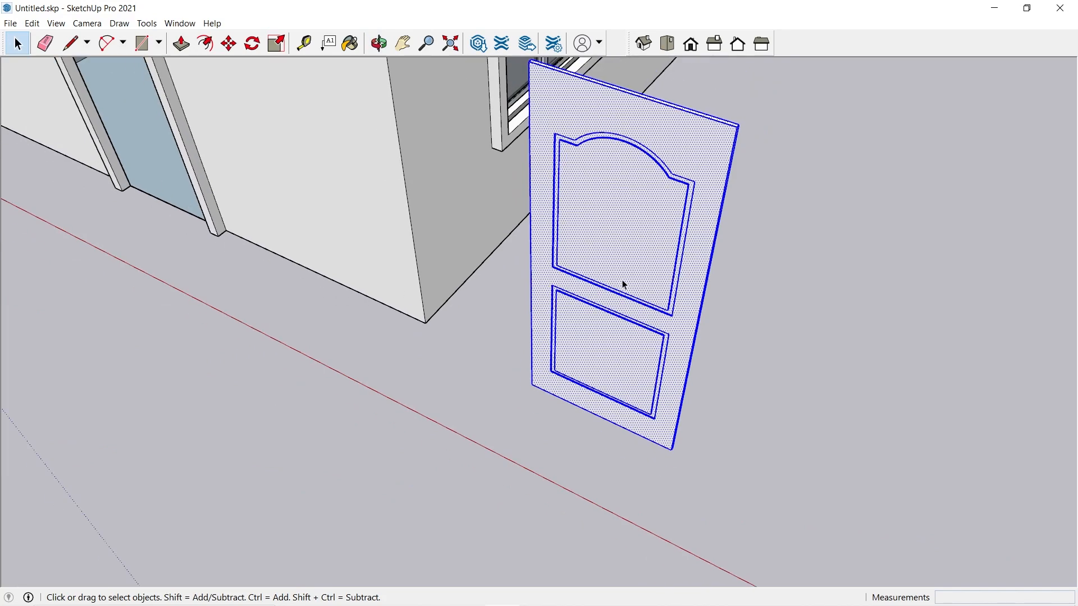
{"action": "triple_click", "coordinate": [623, 283]}
{"action": "right_click", "coordinate": [625, 284]}
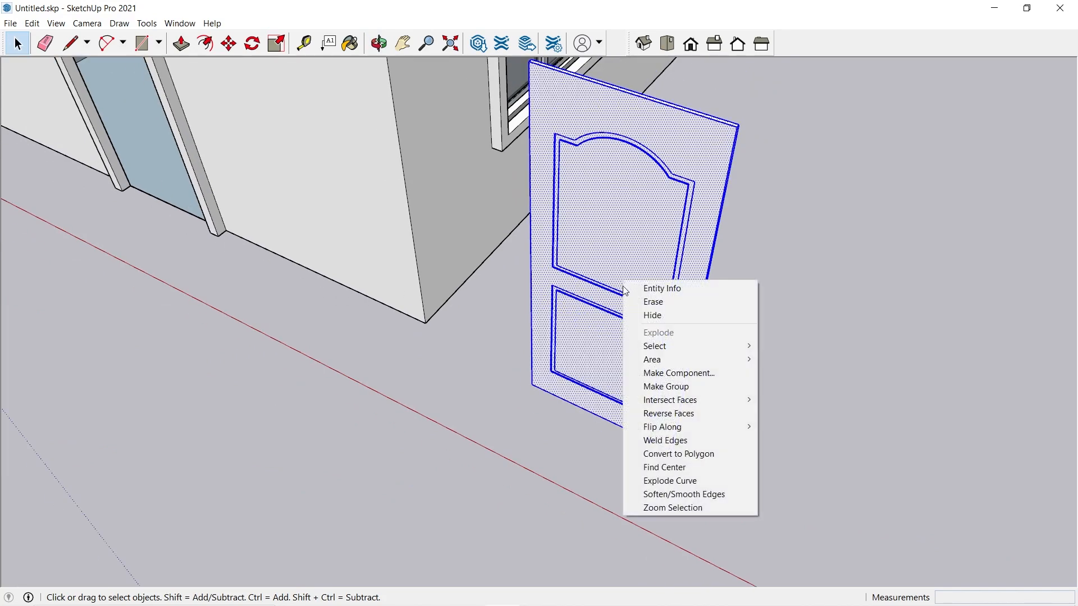
{"action": "left_click", "coordinate": [668, 392]}
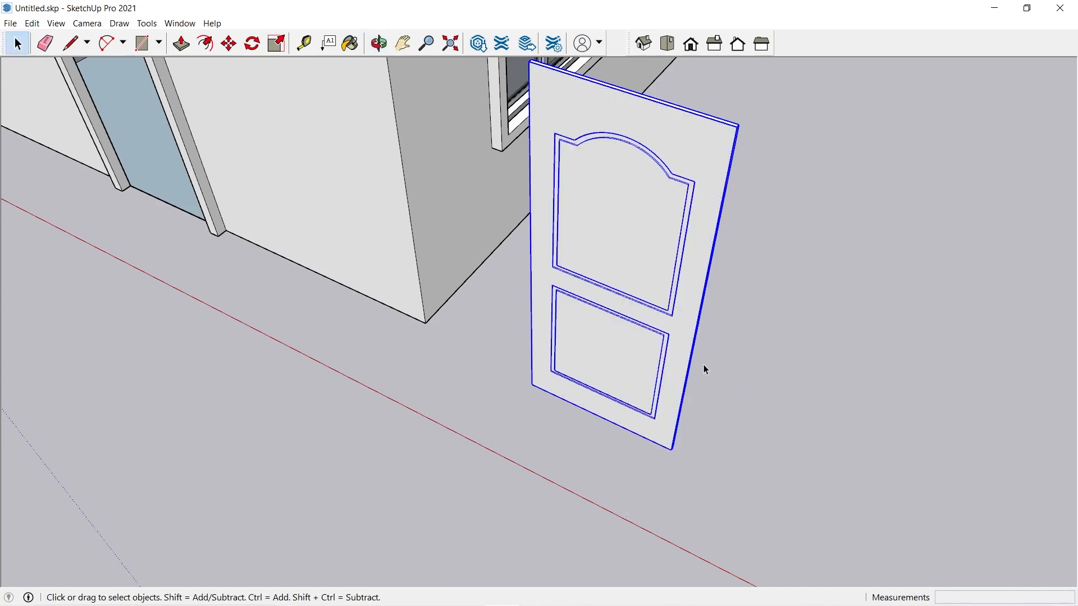
- Copy the door group from its bottom corner to a spot a short distance behind the original
{"action": "middle_click_drag", "start_coordinate": [703, 369], "coordinate": [232, 95]}
{"action": "left_click", "coordinate": [229, 43]}
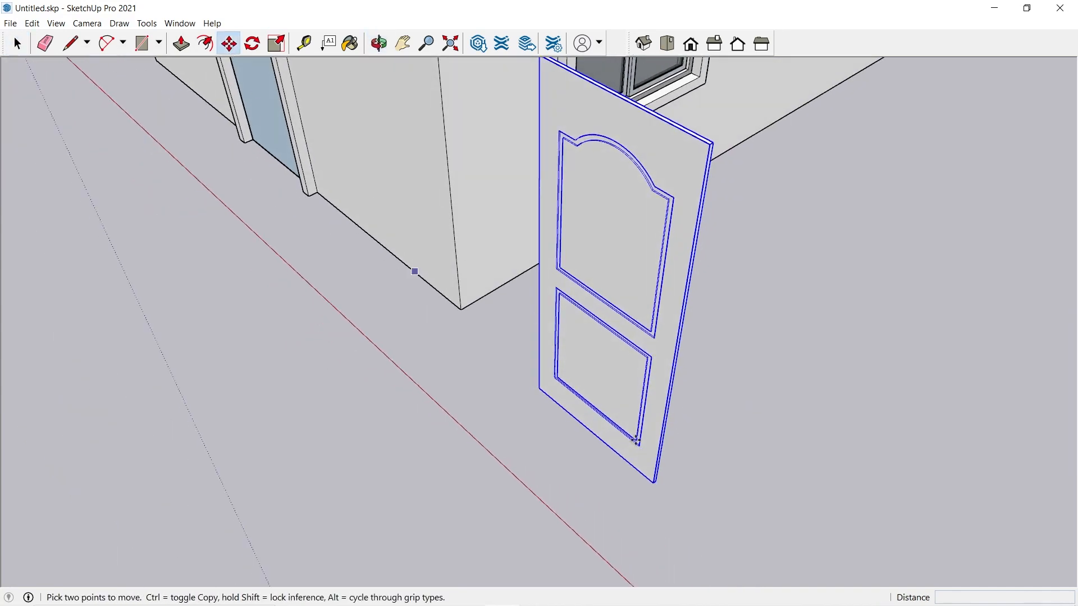
{"action": "scroll", "coordinate": [684, 483], "scroll_direction": "up", "scroll_amount": 2}
{"action": "left_click", "coordinate": [644, 480]}
{"action": "key", "text": "ctrl"}
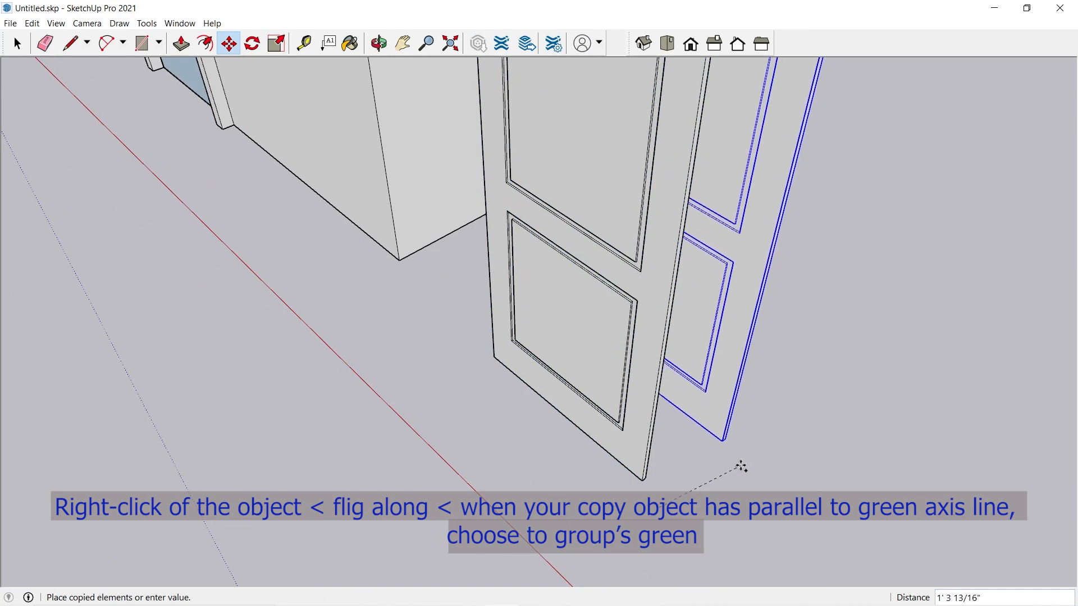
{"action": "left_click", "coordinate": [712, 449]}
- Flip the copied door group along Group's Green so its panels face the opposite way
{"action": "middle_click_drag", "start_coordinate": [713, 449], "coordinate": [674, 371]}
{"action": "scroll", "coordinate": [673, 372], "scroll_direction": "up", "scroll_amount": 3}
{"action": "key", "text": "space"}
{"action": "right_click", "coordinate": [682, 409]}
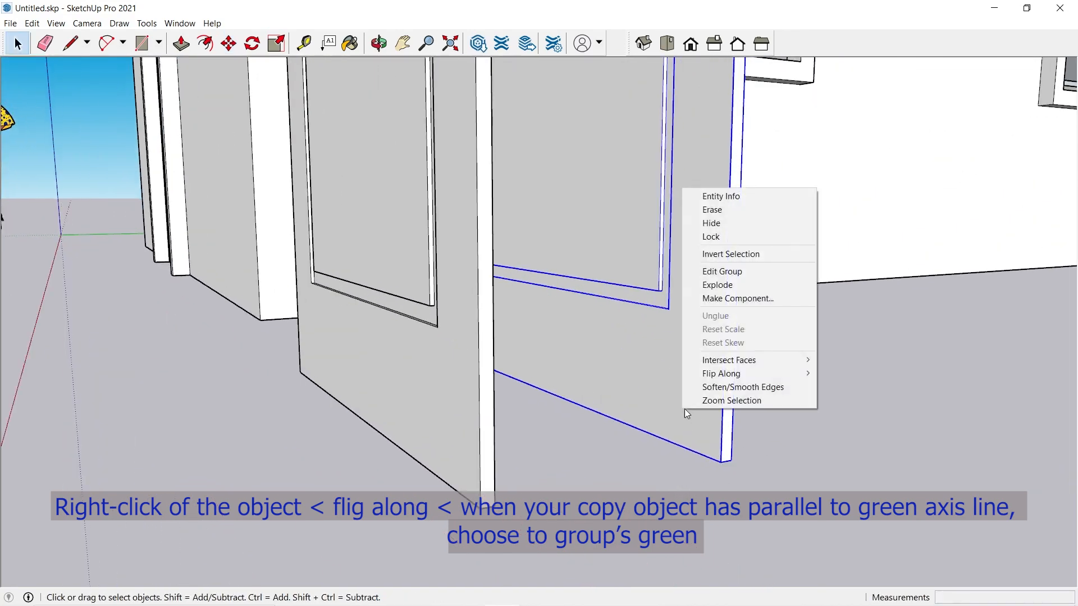
{"action": "mouse_move", "coordinate": [747, 373]}
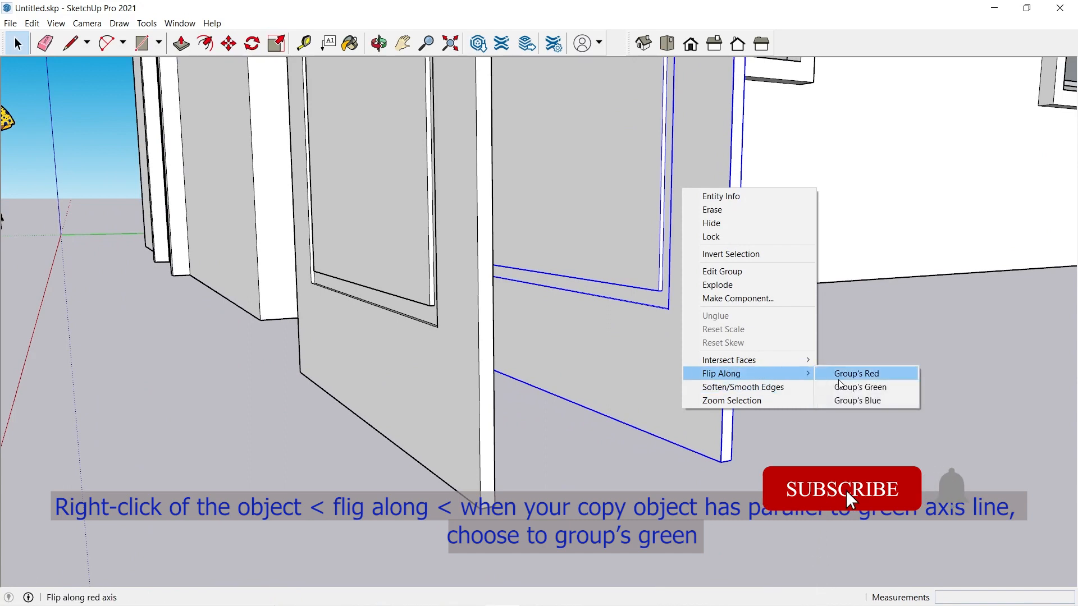
{"action": "left_click", "coordinate": [874, 387]}
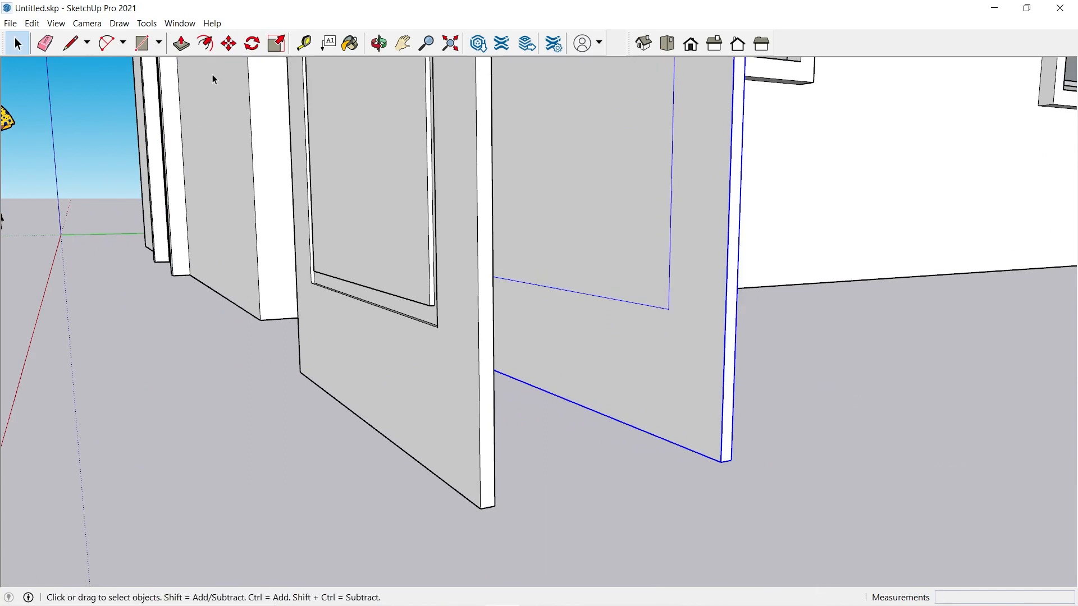
- Move the flipped copy by its bottom corner flush against the back of the original door
{"action": "left_click", "coordinate": [229, 43]}
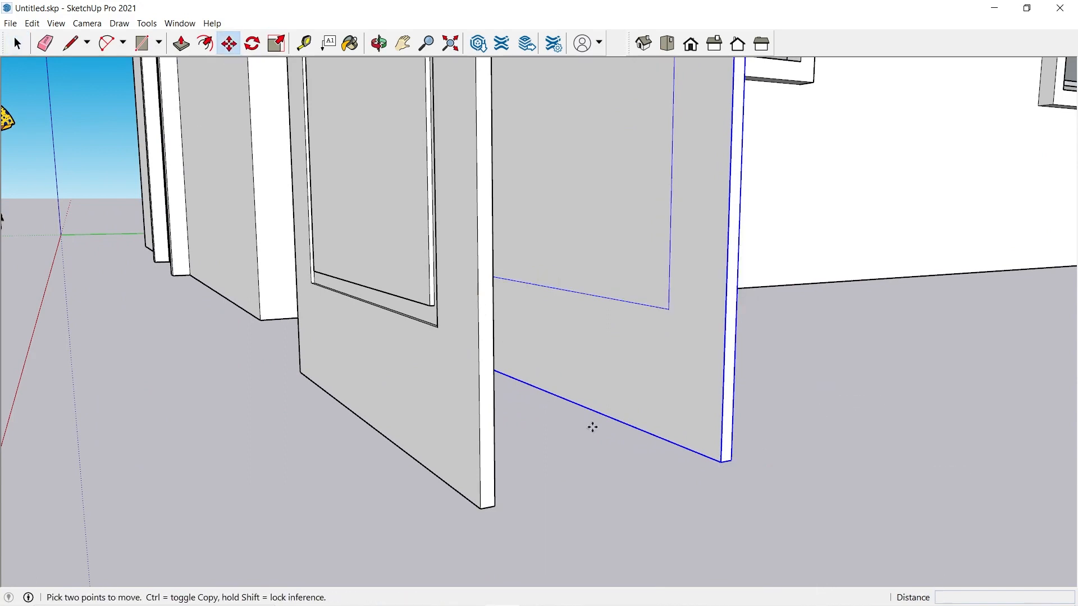
{"action": "left_click", "coordinate": [719, 461]}
{"action": "scroll", "coordinate": [719, 461], "scroll_direction": "down", "scroll_amount": 1}
{"action": "left_click", "coordinate": [506, 505]}
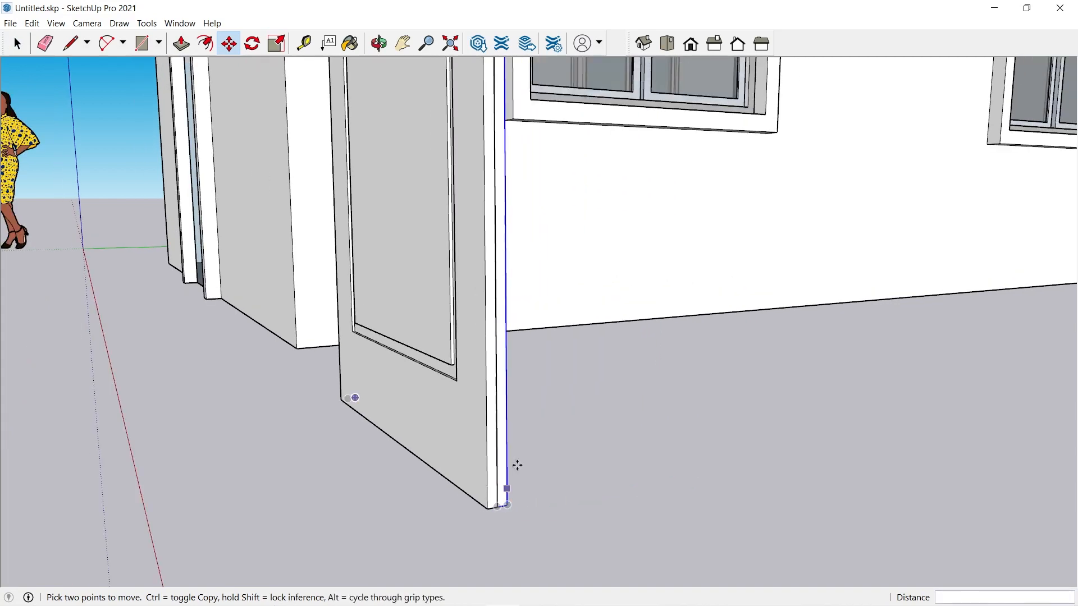
{"action": "middle_click_drag", "start_coordinate": [517, 465], "coordinate": [683, 424]}
{"action": "key", "text": "space"}
{"action": "scroll", "coordinate": [629, 427], "scroll_direction": "up", "scroll_amount": 1}
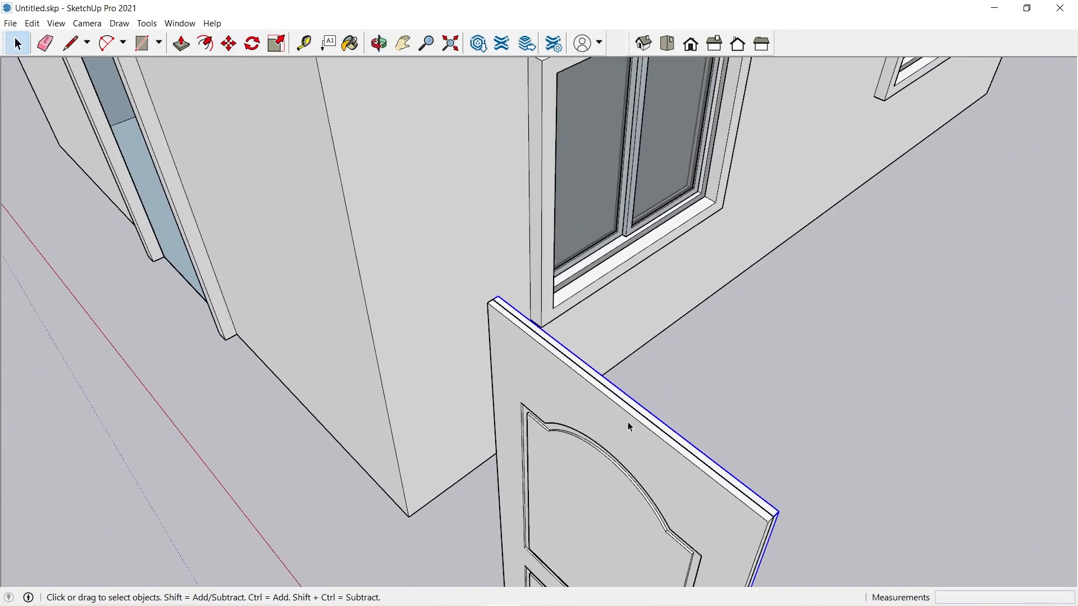
{"action": "scroll", "coordinate": [630, 427], "scroll_direction": "up", "scroll_amount": 1}
{"action": "left_click", "coordinate": [630, 410]}
{"action": "right_click", "coordinate": [629, 408]}
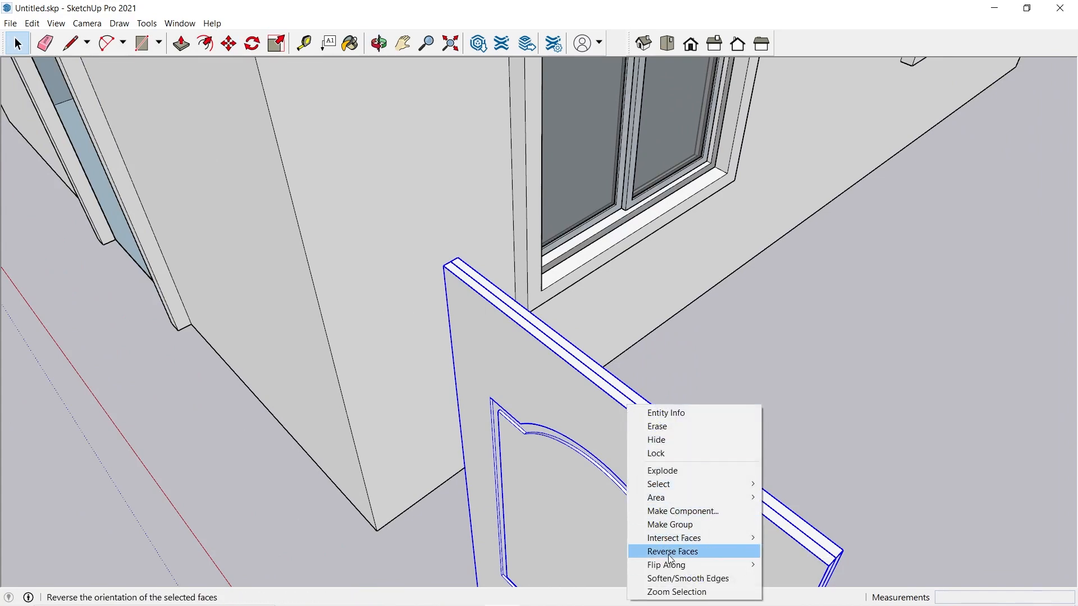
{"action": "left_click", "coordinate": [694, 358]}
- Explode the flipped door copy and the original door group into loose geometry
{"action": "scroll", "coordinate": [626, 405], "scroll_direction": "up", "scroll_amount": 2}
{"action": "left_click", "coordinate": [625, 405]}
{"action": "scroll", "coordinate": [626, 404], "scroll_direction": "up", "scroll_amount": 2}
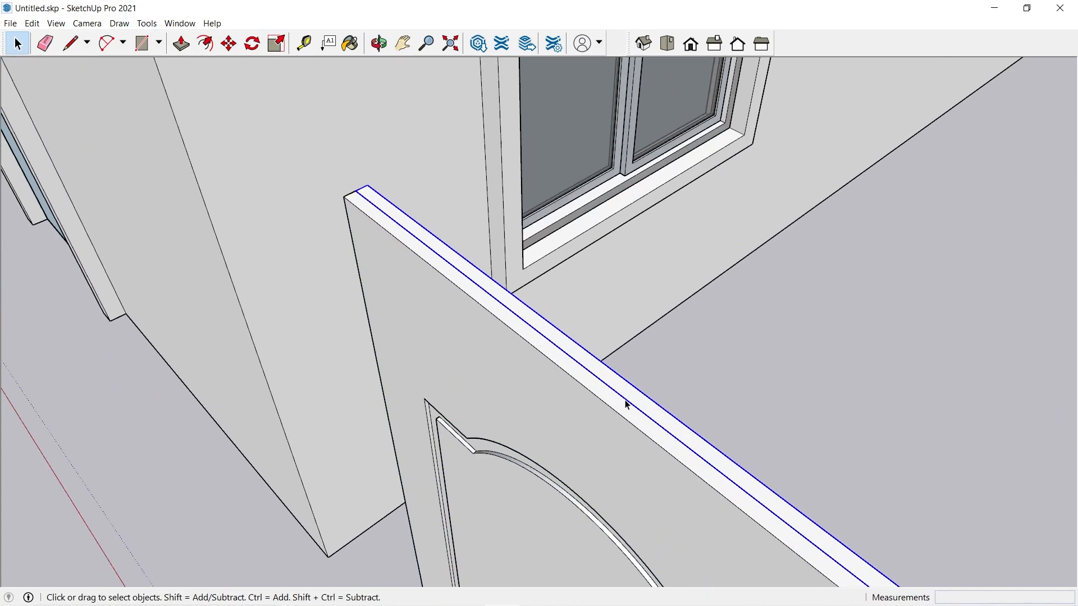
{"action": "right_click", "coordinate": [633, 397]}
{"action": "left_click", "coordinate": [668, 269]}
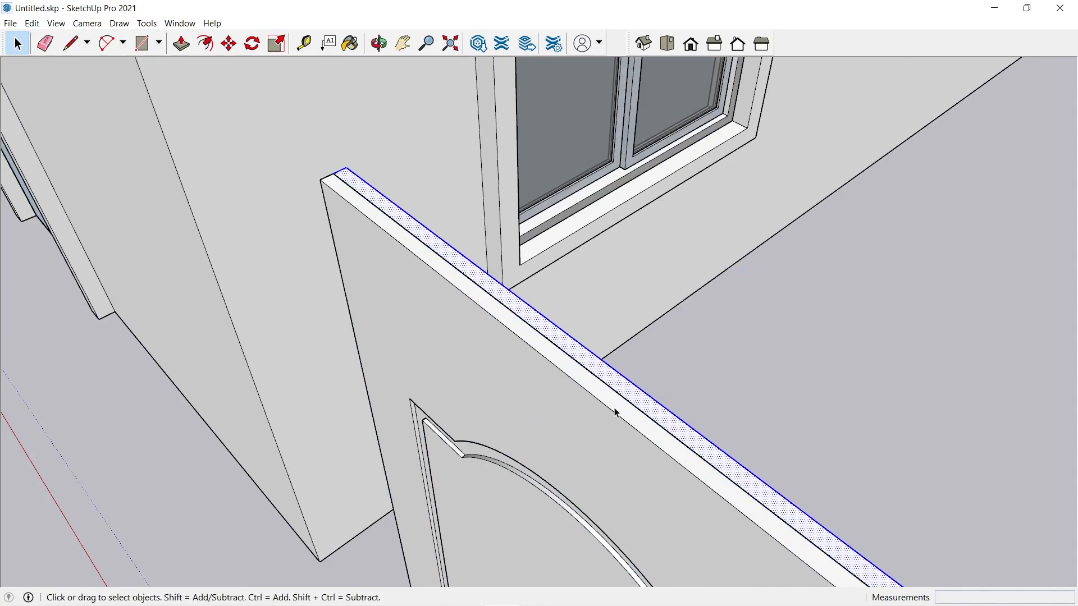
{"action": "right_click", "coordinate": [614, 408]}
{"action": "left_click", "coordinate": [655, 283]}
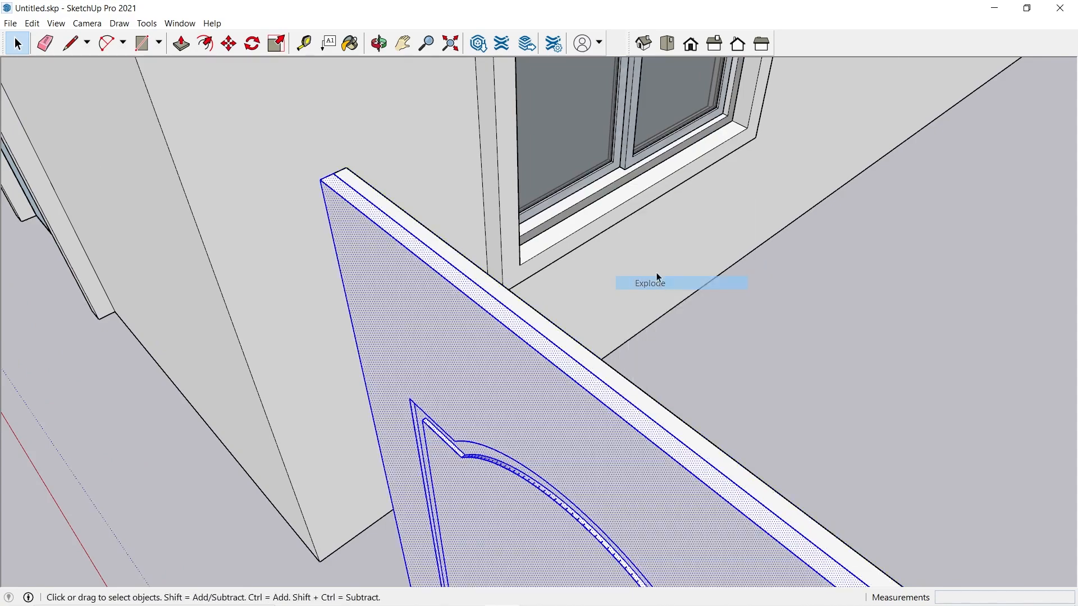
- Erase the seam line between the two door halves along one long side edge
{"action": "scroll", "coordinate": [658, 270], "scroll_direction": "down", "scroll_amount": 5}
{"action": "scroll", "coordinate": [657, 254], "scroll_direction": "up", "scroll_amount": 5}
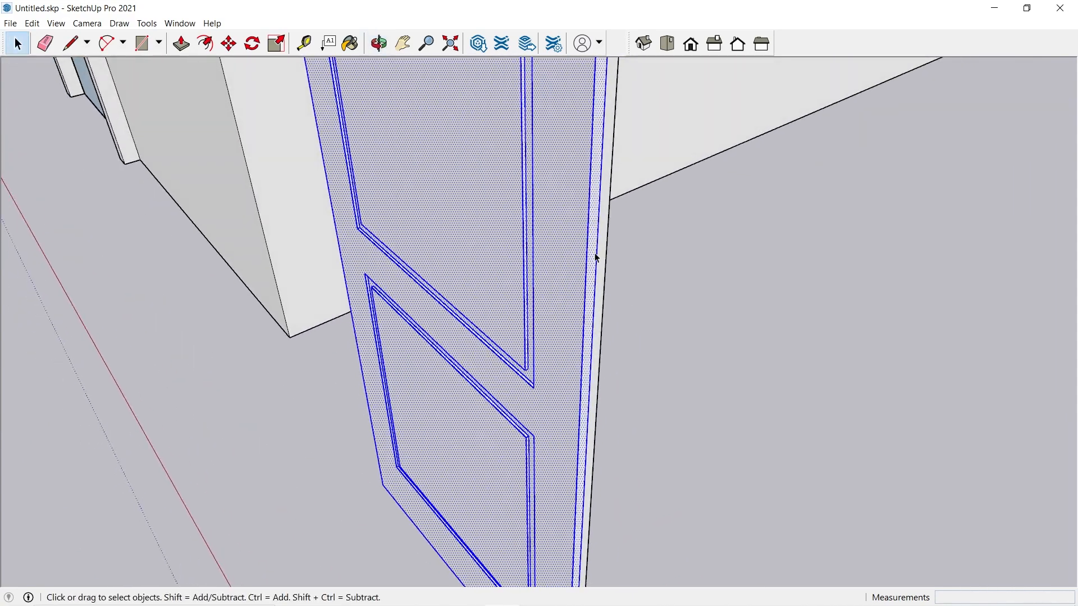
{"action": "left_click", "coordinate": [597, 261]}
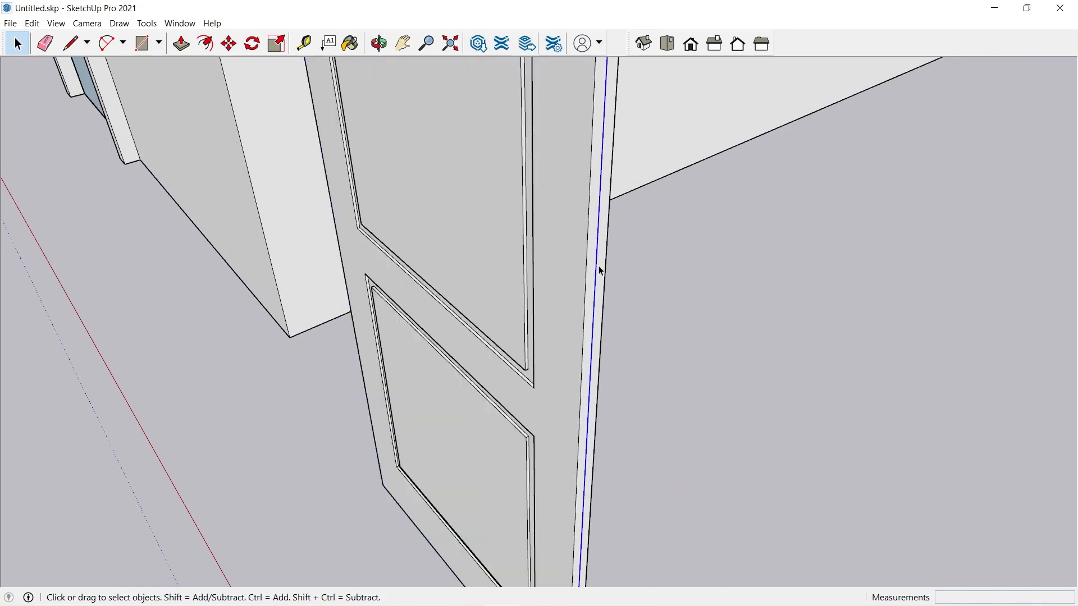
{"action": "left_click", "coordinate": [45, 44]}
{"action": "scroll", "coordinate": [656, 254], "scroll_direction": "up", "scroll_amount": 3}
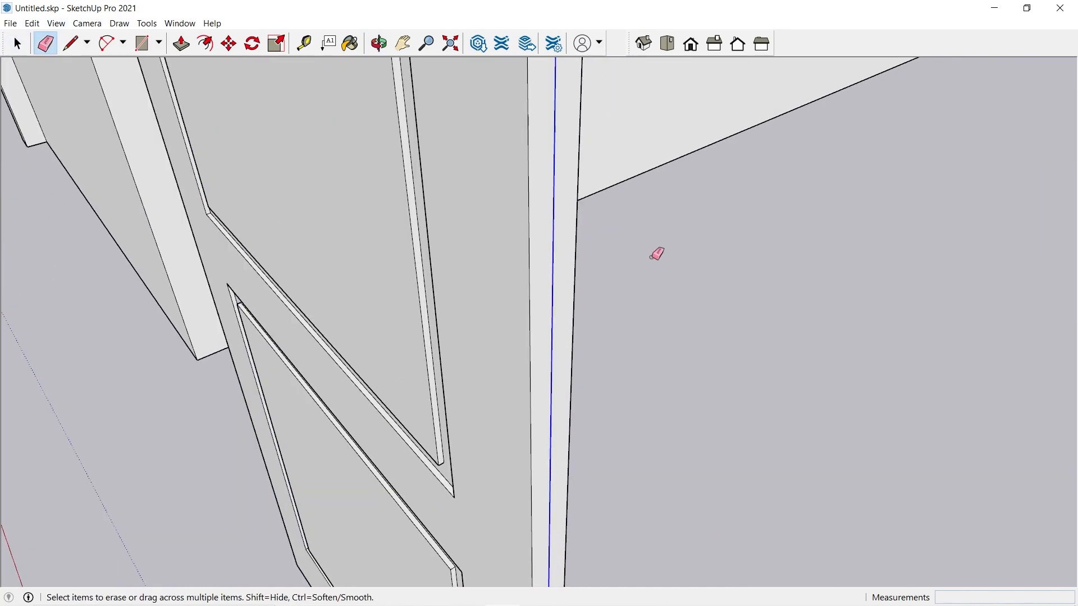
{"action": "left_click", "coordinate": [552, 289]}
- Erase the seam lines across the door's underside and along its other long side edge
{"action": "scroll", "coordinate": [696, 245], "scroll_direction": "down", "scroll_amount": 5}
{"action": "mouse_move", "coordinate": [603, 365]}
{"action": "middle_mouse_down"}
{"action": "mouse_move", "coordinate": [708, 214]}
{"action": "mouse_move", "coordinate": [702, 96]}
{"action": "middle_mouse_up"}
{"action": "scroll", "coordinate": [577, 460], "scroll_direction": "up", "scroll_amount": 2}
{"action": "middle_click_drag", "start_coordinate": [623, 532], "coordinate": [650, 183]}
{"action": "scroll", "coordinate": [557, 424], "scroll_direction": "up", "scroll_amount": 2}
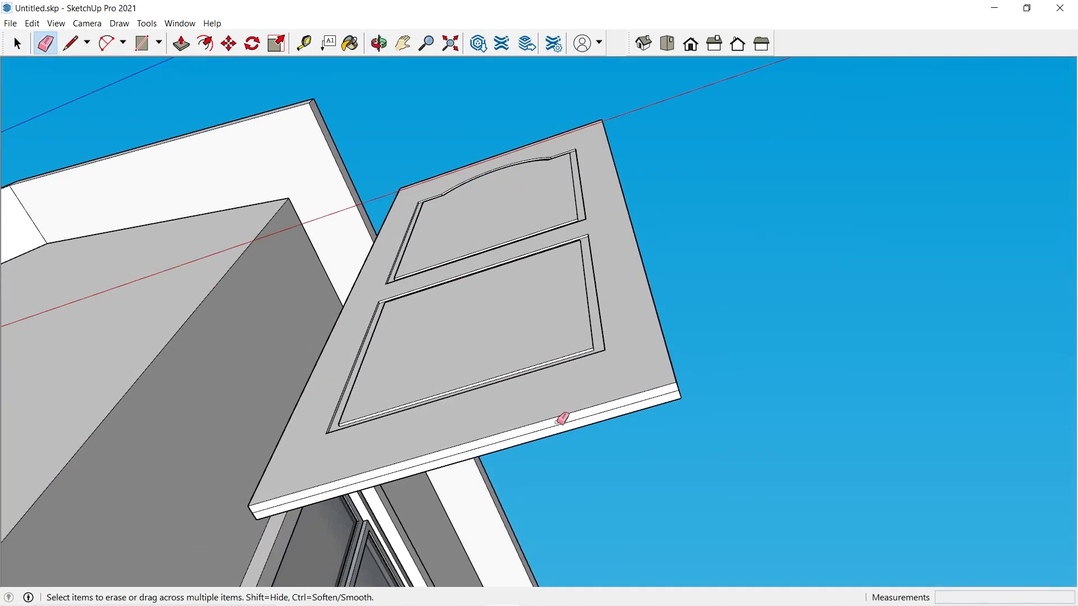
{"action": "mouse_move", "coordinate": [650, 378]}
{"action": "middle_mouse_down"}
{"action": "mouse_move", "coordinate": [599, 407]}
{"action": "mouse_move", "coordinate": [856, 505]}
{"action": "mouse_move", "coordinate": [861, 518]}
{"action": "middle_mouse_up"}
{"action": "scroll", "coordinate": [510, 426], "scroll_direction": "up", "scroll_amount": 4}
{"action": "left_click", "coordinate": [502, 423]}
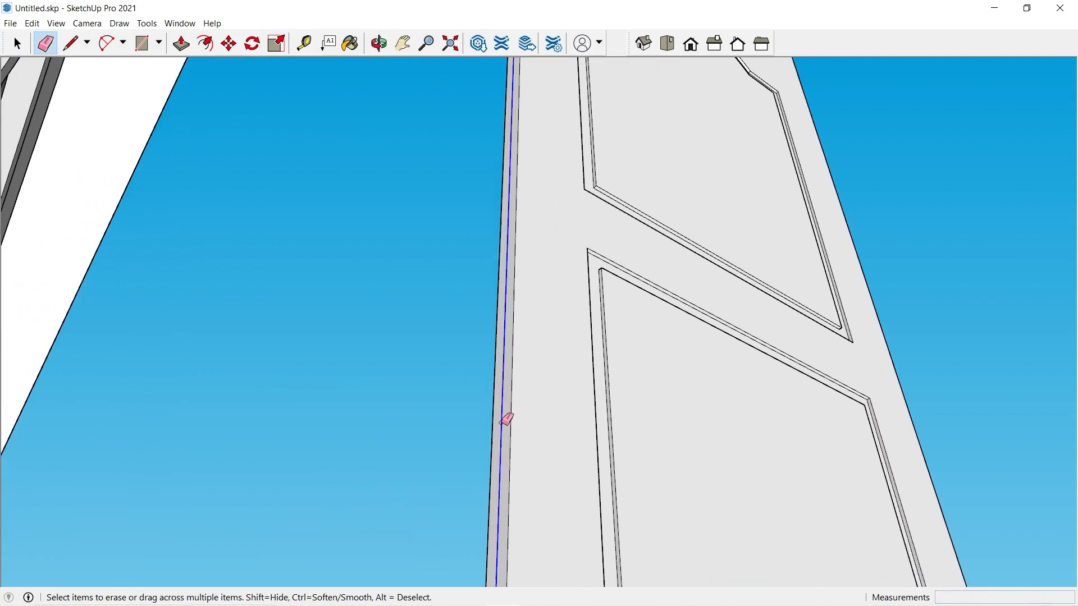
- Erase the seam line across the door's top edge and check the door front for leftover lines
{"action": "scroll", "coordinate": [505, 421], "scroll_direction": "down", "scroll_amount": 3}
{"action": "middle_click_drag", "start_coordinate": [621, 306], "coordinate": [568, 494]}
{"action": "scroll", "coordinate": [567, 360], "scroll_direction": "down", "scroll_amount": 2}
{"action": "mouse_move", "coordinate": [585, 207]}
{"action": "middle_mouse_down"}
{"action": "mouse_move", "coordinate": [559, 380]}
{"action": "mouse_move", "coordinate": [539, 421]}
{"action": "middle_mouse_up"}
{"action": "scroll", "coordinate": [510, 235], "scroll_direction": "up", "scroll_amount": 2}
{"action": "scroll", "coordinate": [514, 179], "scroll_direction": "up", "scroll_amount": 3}
{"action": "scroll", "coordinate": [509, 185], "scroll_direction": "down", "scroll_amount": 3}
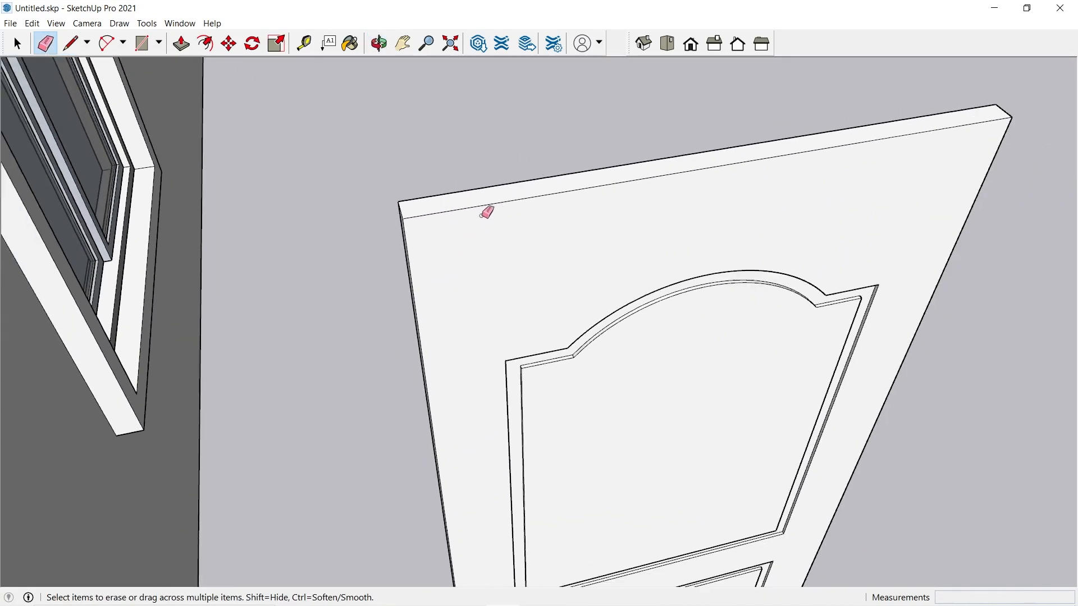
{"action": "middle_click_drag", "start_coordinate": [486, 212], "coordinate": [801, 409]}
{"action": "scroll", "coordinate": [584, 224], "scroll_direction": "down", "scroll_amount": 3}
{"action": "scroll", "coordinate": [677, 392], "scroll_direction": "up", "scroll_amount": 3}
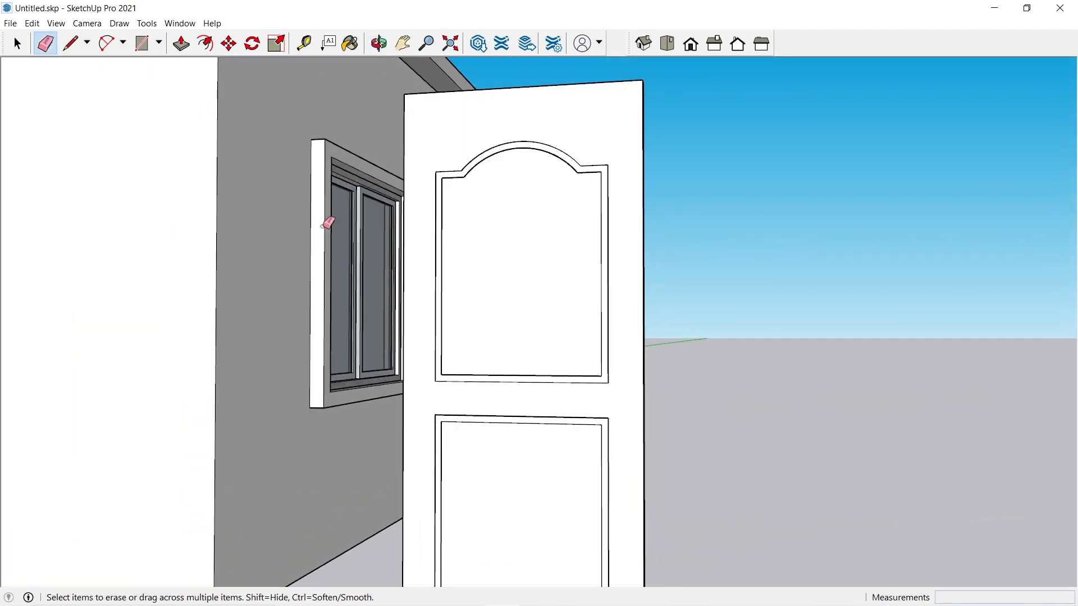
- Select the whole merged door and make it a component named "Door Leaf"
{"action": "left_click", "coordinate": [16, 45]}
{"action": "scroll", "coordinate": [668, 248], "scroll_direction": "down", "scroll_amount": 3}
{"action": "middle_click_drag", "start_coordinate": [663, 251], "coordinate": [617, 323]}
{"action": "triple_click", "coordinate": [616, 301]}
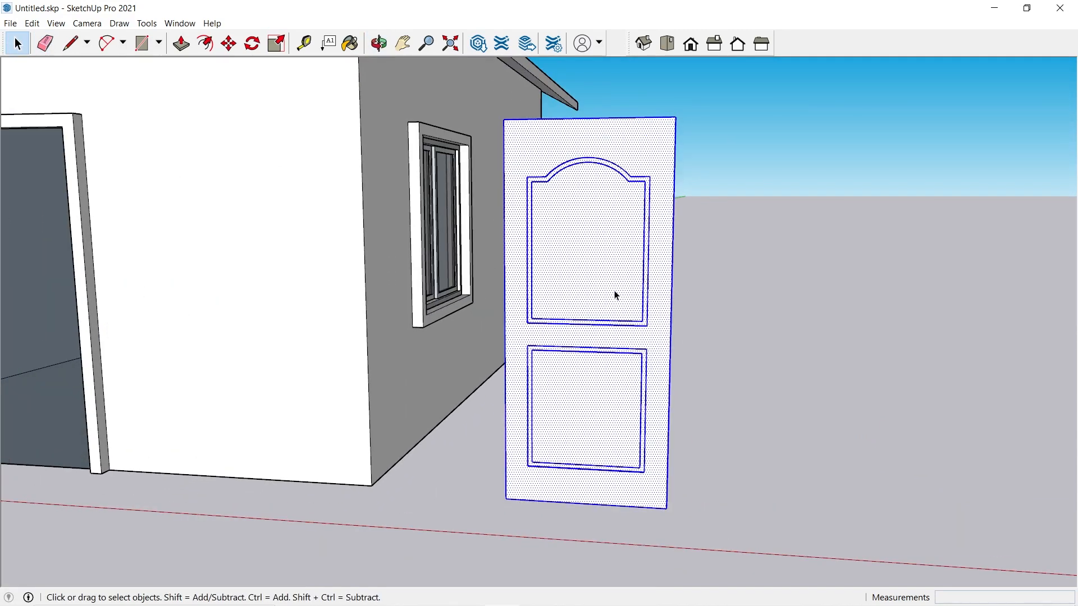
{"action": "right_click", "coordinate": [616, 293]}
{"action": "left_click", "coordinate": [687, 378]}
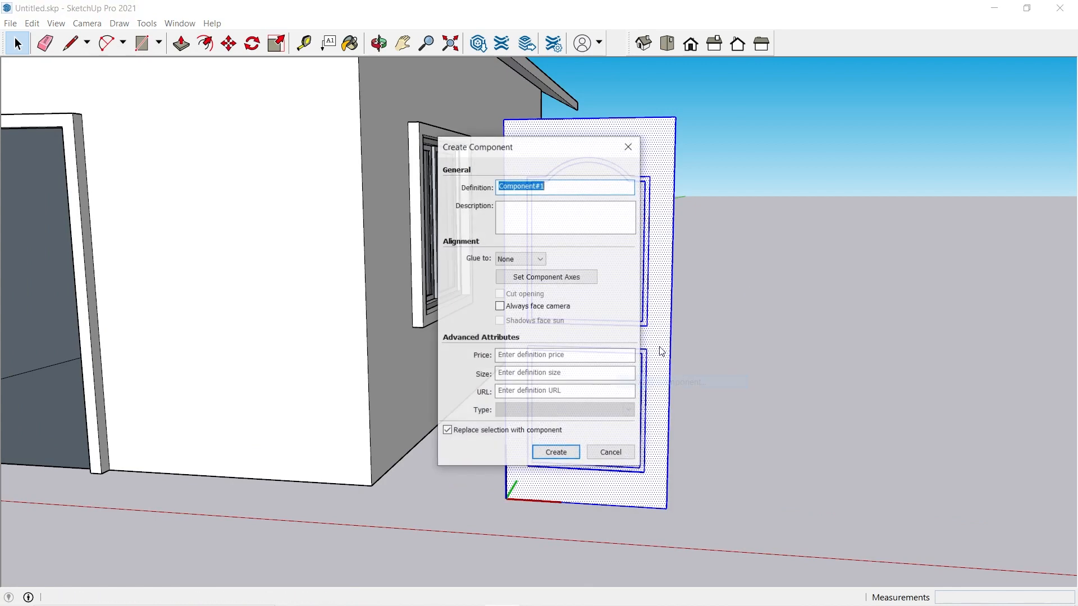
{"action": "type", "text": "Door Leaf"}
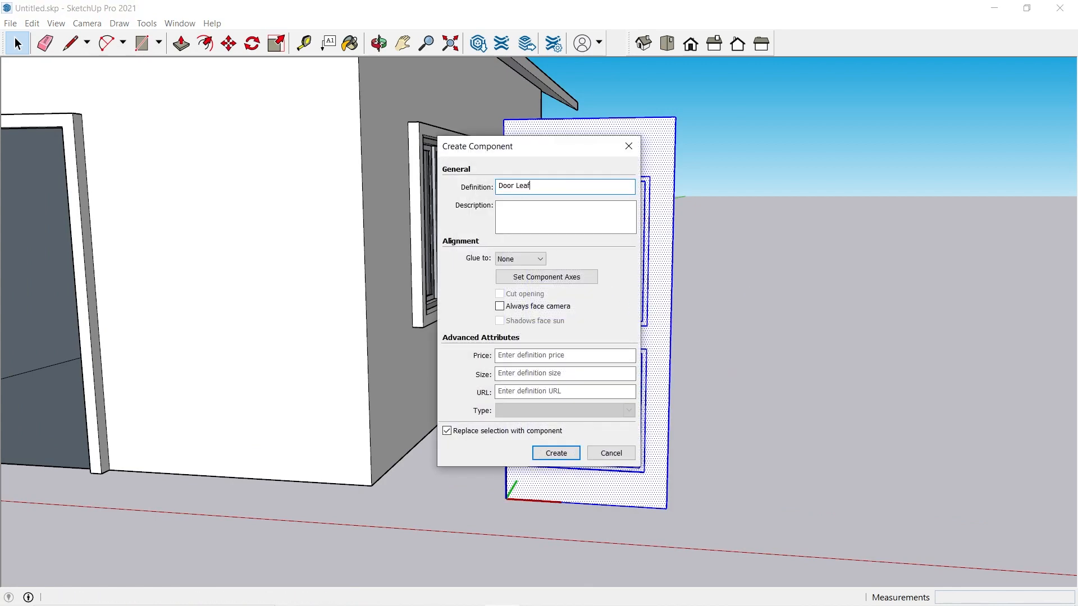
{"action": "left_click", "coordinate": [563, 457]}
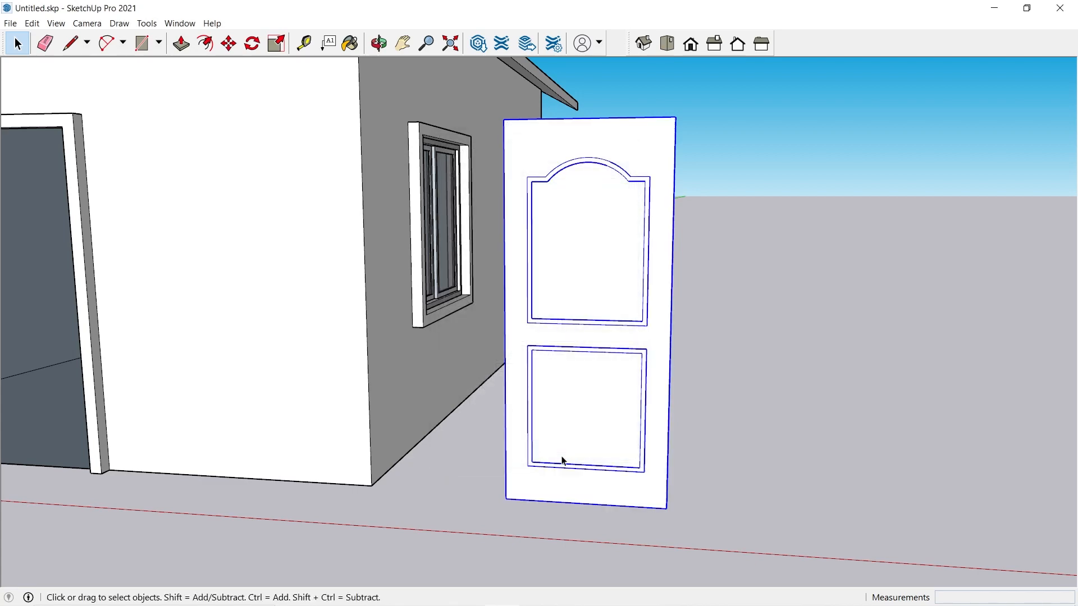
{"action": "middle_click_drag", "start_coordinate": [760, 255], "coordinate": [748, 283]}
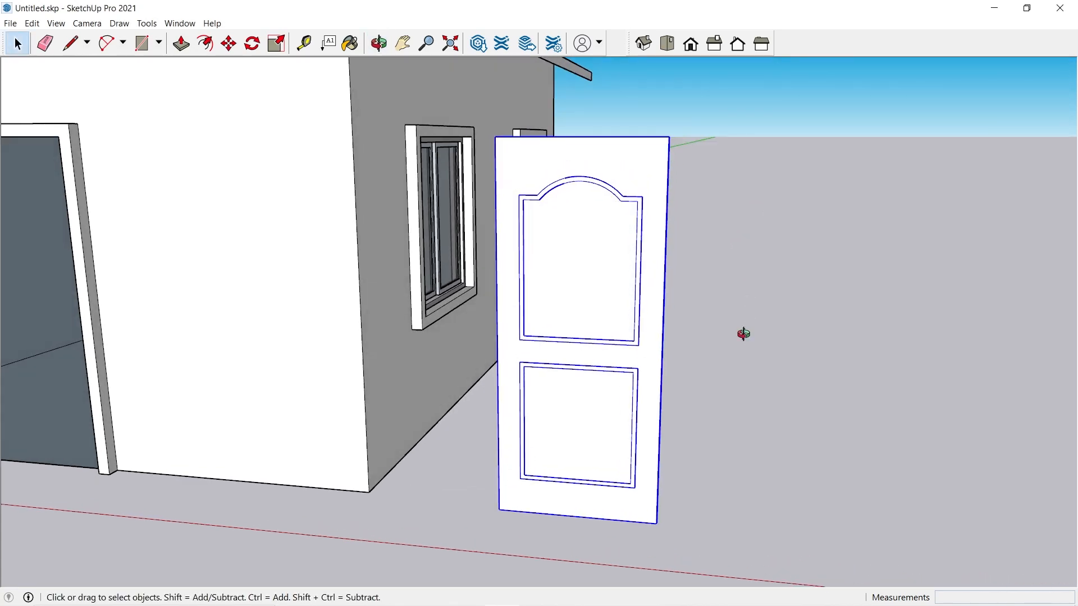
{"action": "middle_click_drag", "start_coordinate": [744, 335], "coordinate": [655, 307]}
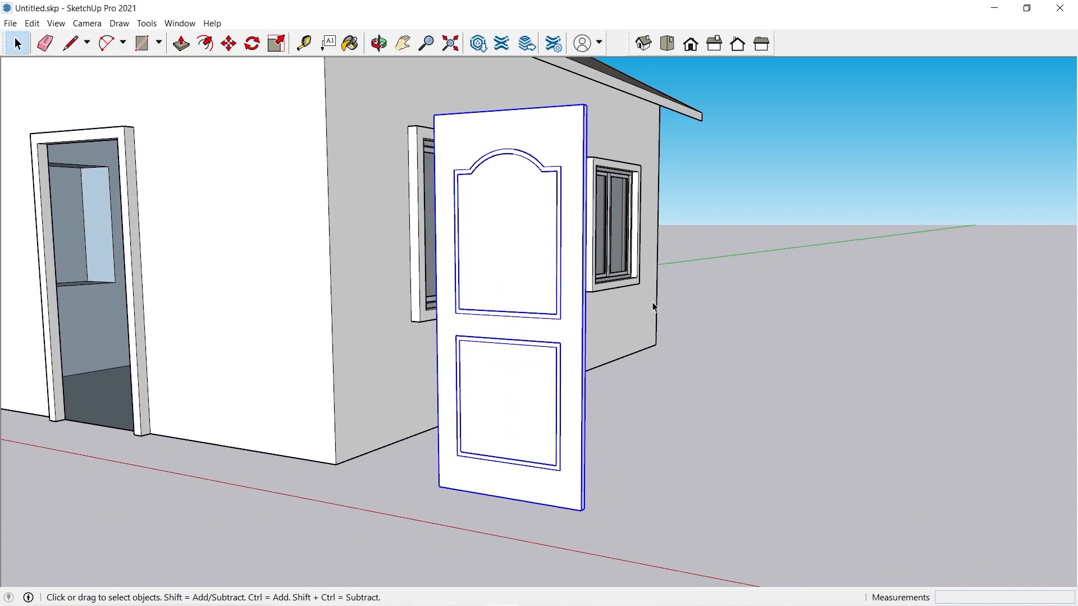
- Place a horizontal guide line 3' above the door's bottom edge
{"action": "key", "text": "t"}
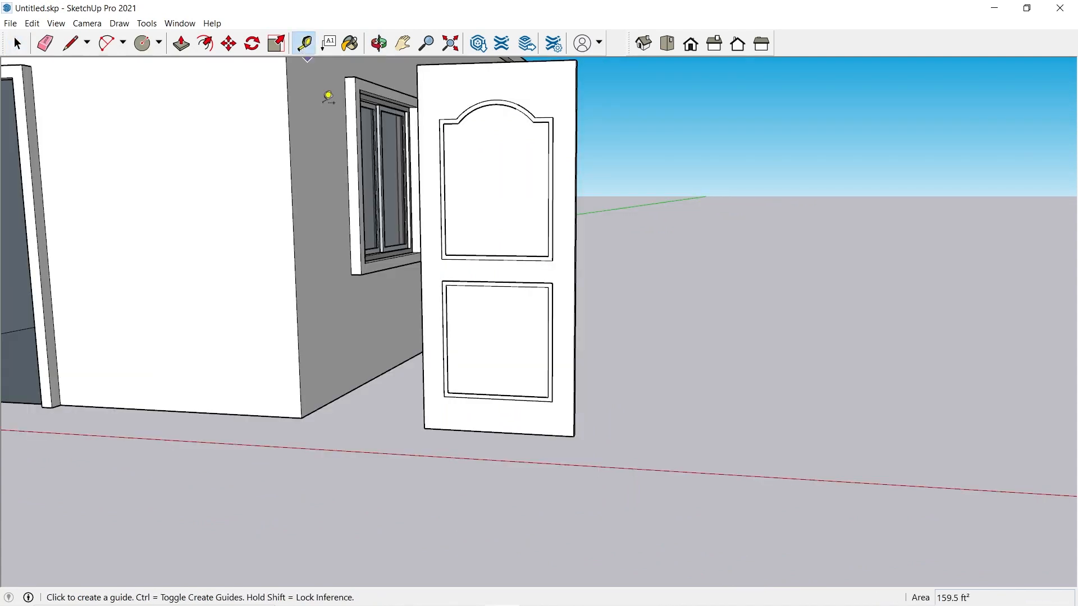
{"action": "left_click", "coordinate": [489, 430]}
{"action": "scroll", "coordinate": [522, 269], "scroll_direction": "up", "scroll_amount": 1}
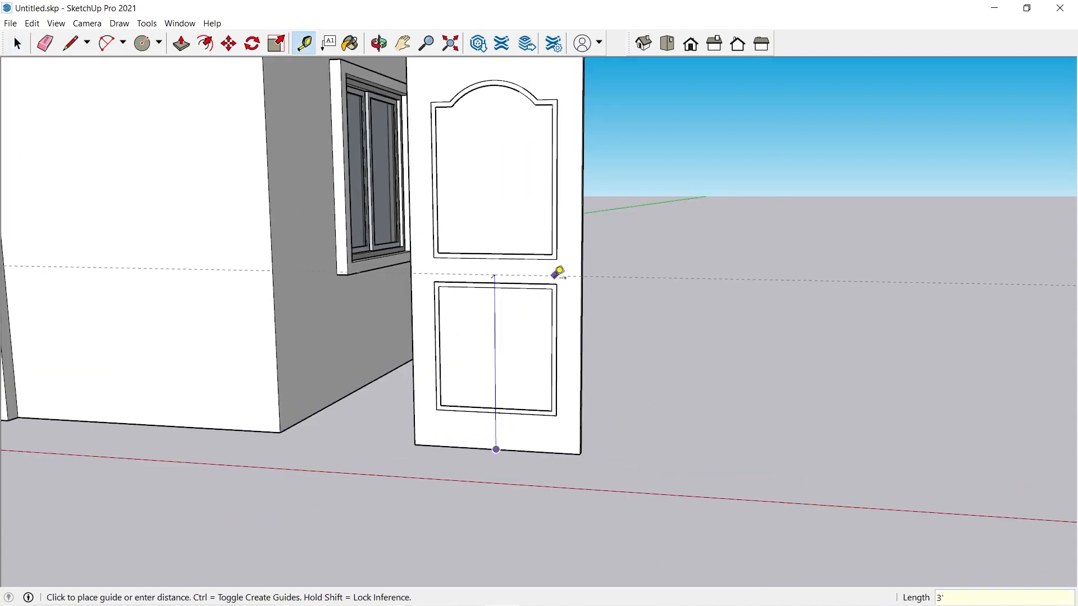
{"action": "key", "text": "Return"}
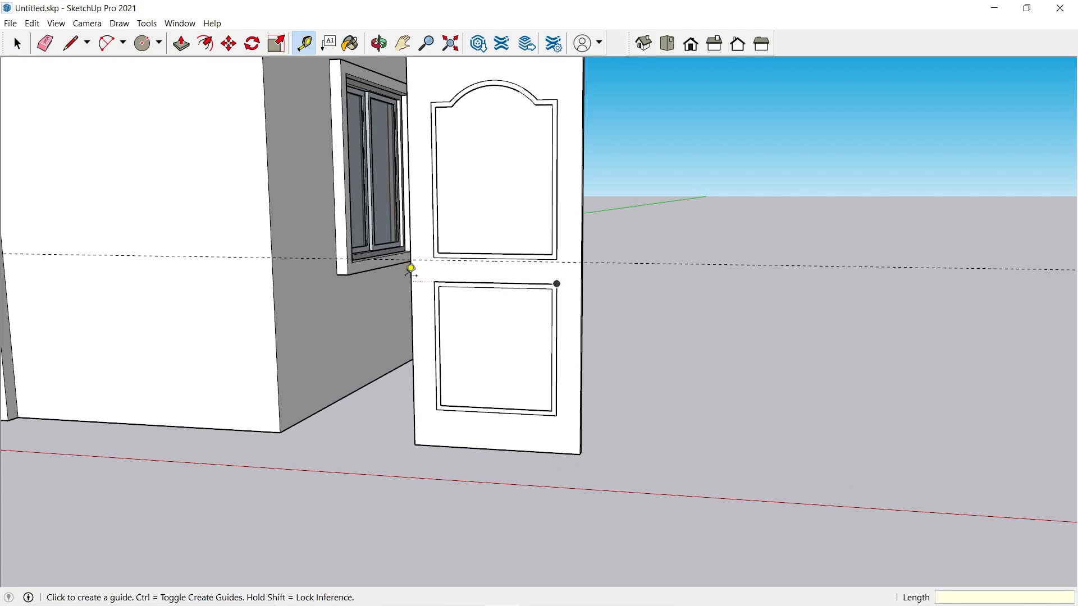
- Place a vertical guide line 2.5" in from the door's long side edge nearest the house
{"action": "scroll", "coordinate": [411, 270], "scroll_direction": "up", "scroll_amount": 1}
{"action": "left_click", "coordinate": [410, 270]}
{"action": "scroll", "coordinate": [416, 270], "scroll_direction": "up", "scroll_amount": 1}
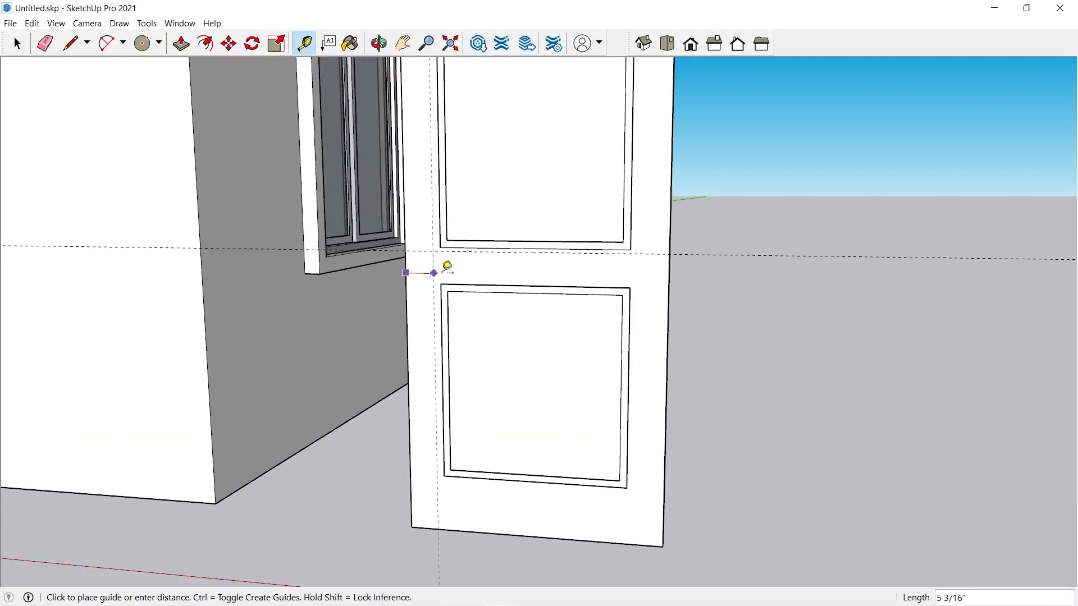
{"action": "scroll", "coordinate": [448, 277], "scroll_direction": "up", "scroll_amount": 1}
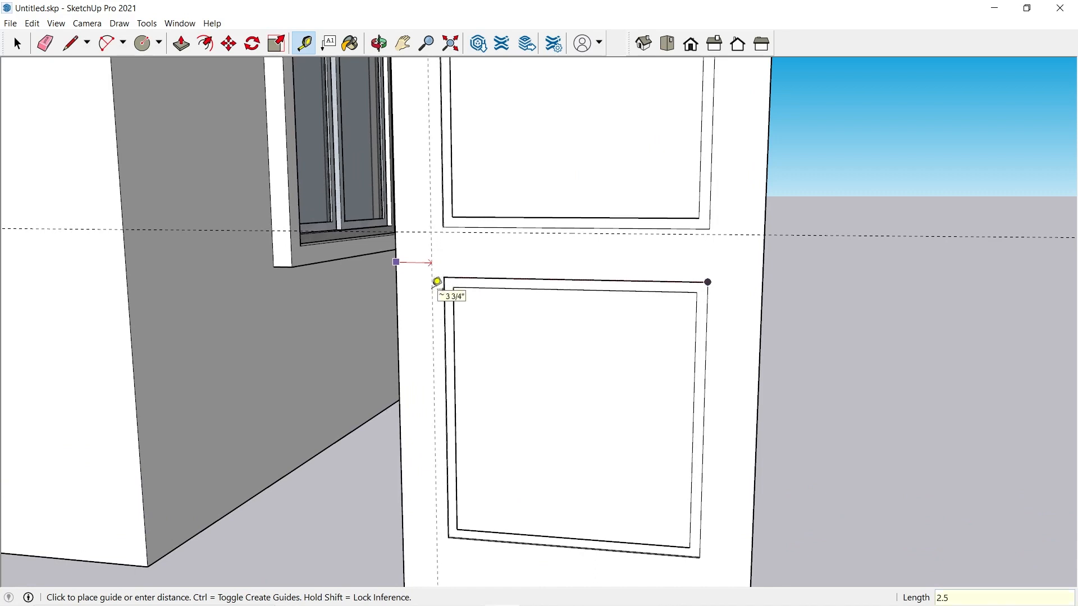
{"action": "type", "text": "2.5"}
{"action": "key", "text": "Return"}
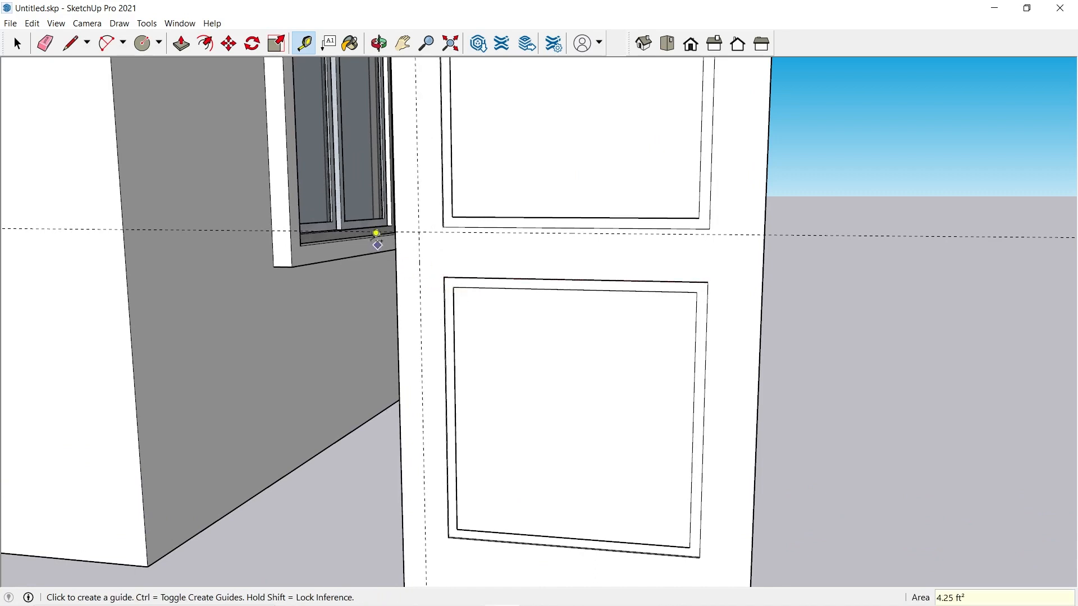
- Draw a circle with a radius of about 1 5/8" on the door face, centred where the two guides cross
{"action": "left_click", "coordinate": [149, 48]}
{"action": "left_click", "coordinate": [419, 231]}
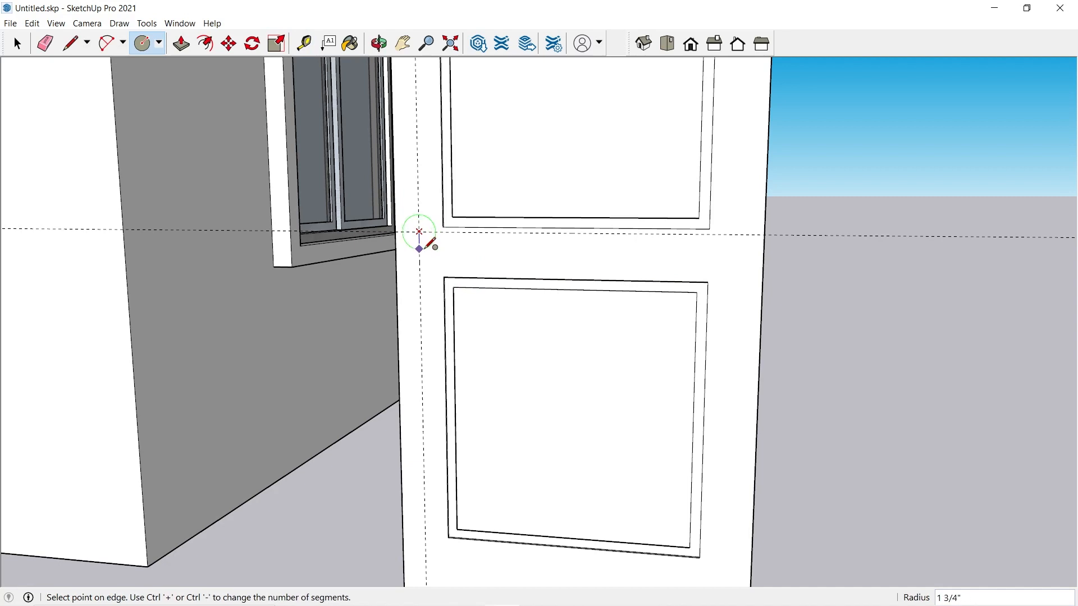
{"action": "scroll", "coordinate": [419, 231], "scroll_direction": "up", "scroll_amount": 1}
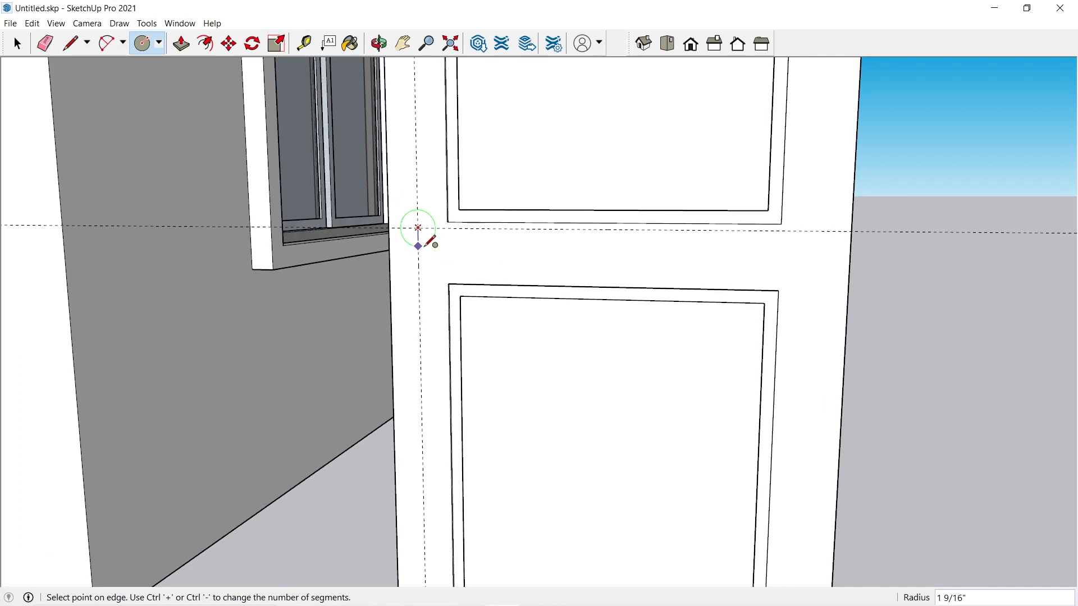
{"action": "left_click", "coordinate": [431, 241]}
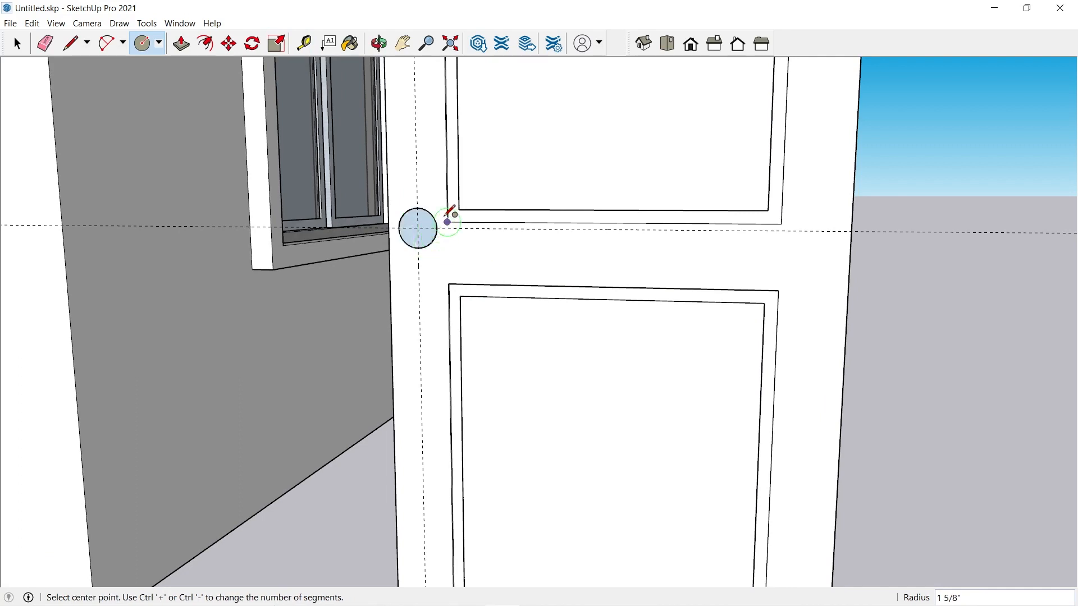
{"action": "scroll", "coordinate": [444, 228], "scroll_direction": "up", "scroll_amount": 2}
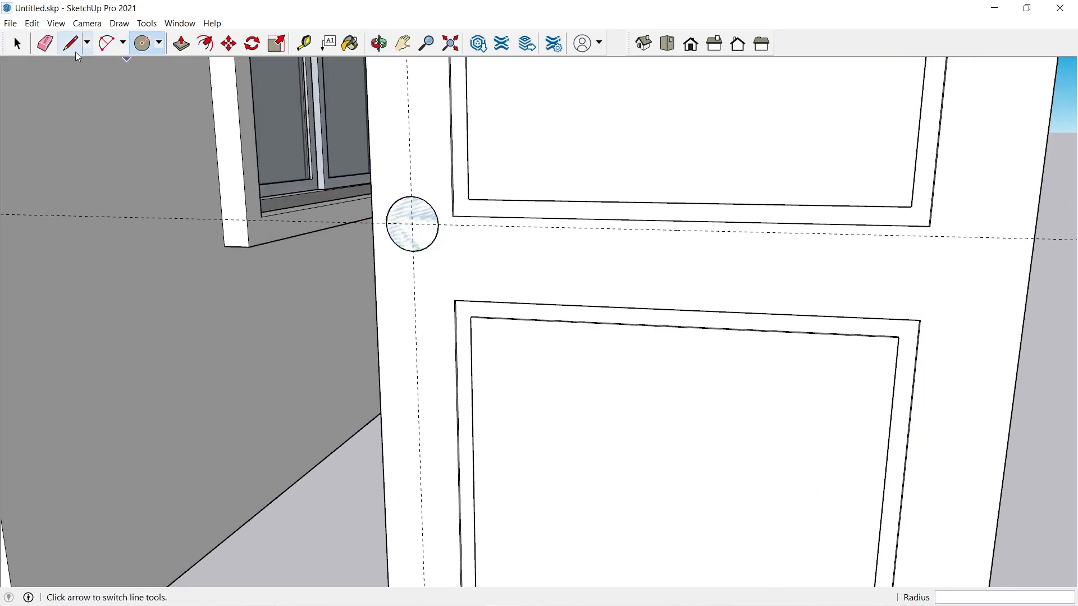
- Draw a line straight out from the circle's centre along the green axis, in a 1" segment followed by a 2" segment
{"action": "left_click", "coordinate": [63, 49]}
{"action": "middle_click_drag", "start_coordinate": [410, 222], "coordinate": [431, 215]}
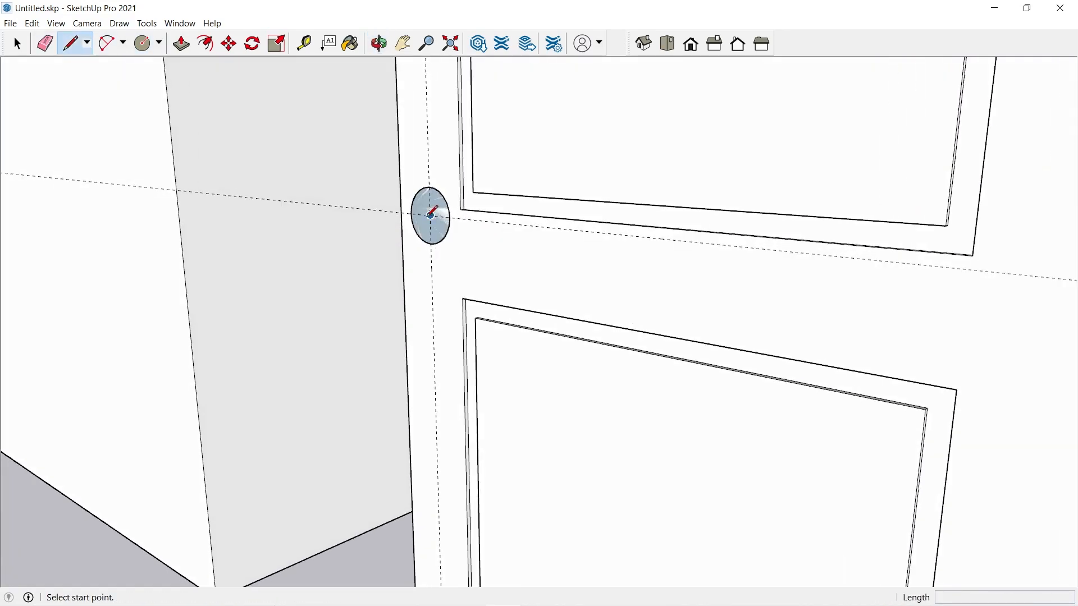
{"action": "left_click", "coordinate": [430, 215]}
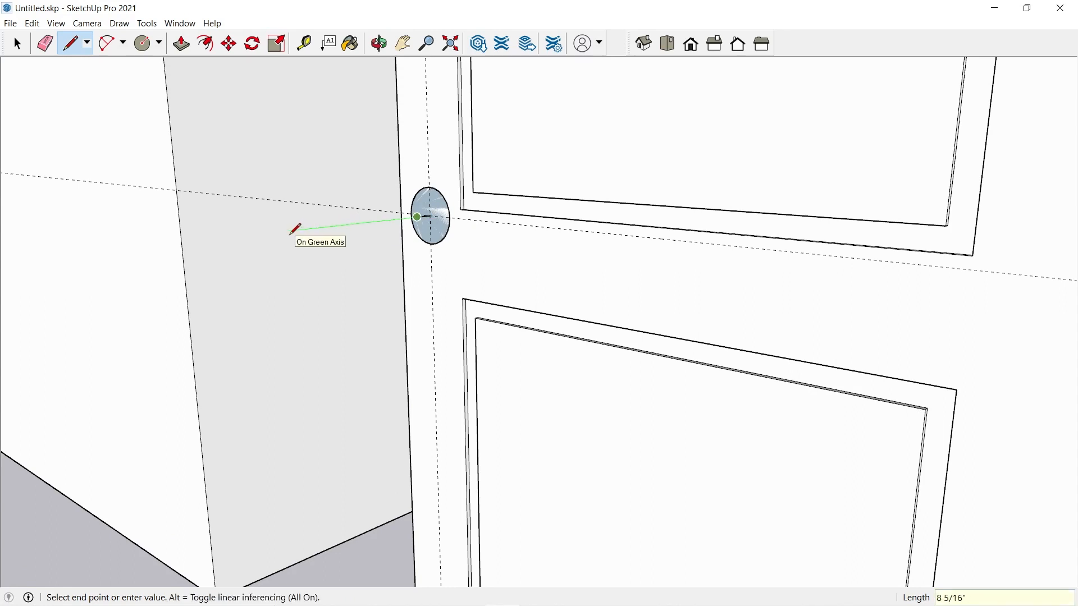
{"action": "middle_click_drag", "start_coordinate": [337, 226], "coordinate": [365, 220]}
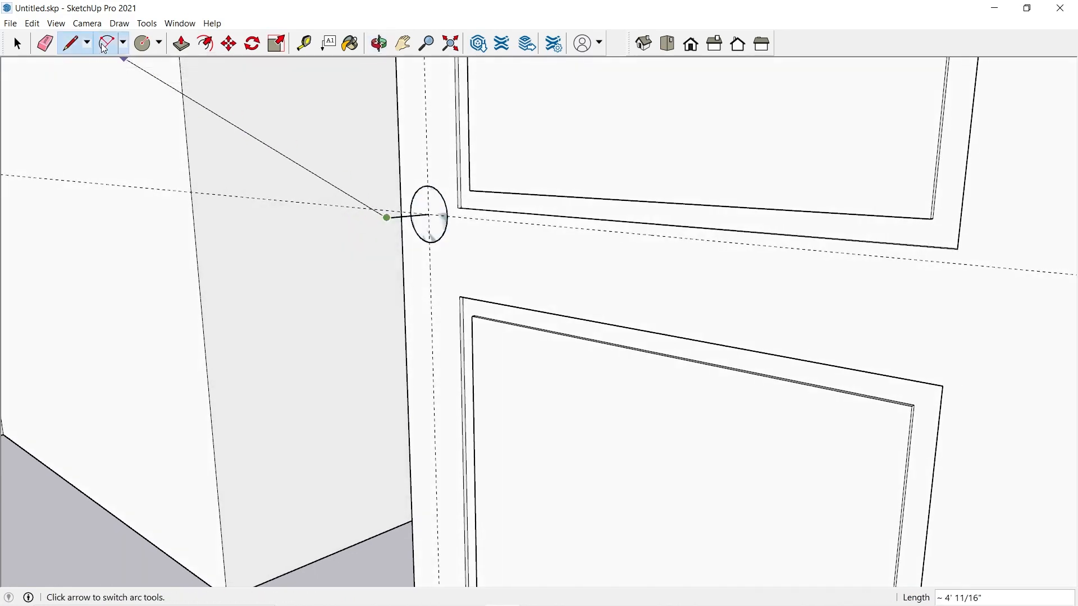
- Draw an upward-bulging arc, fuller than a semicircle, over the outer 2" segment as the knob's large lobe
{"action": "left_click", "coordinate": [105, 49]}
{"action": "scroll", "coordinate": [404, 188], "scroll_direction": "up", "scroll_amount": 1}
{"action": "left_click", "coordinate": [385, 222]}
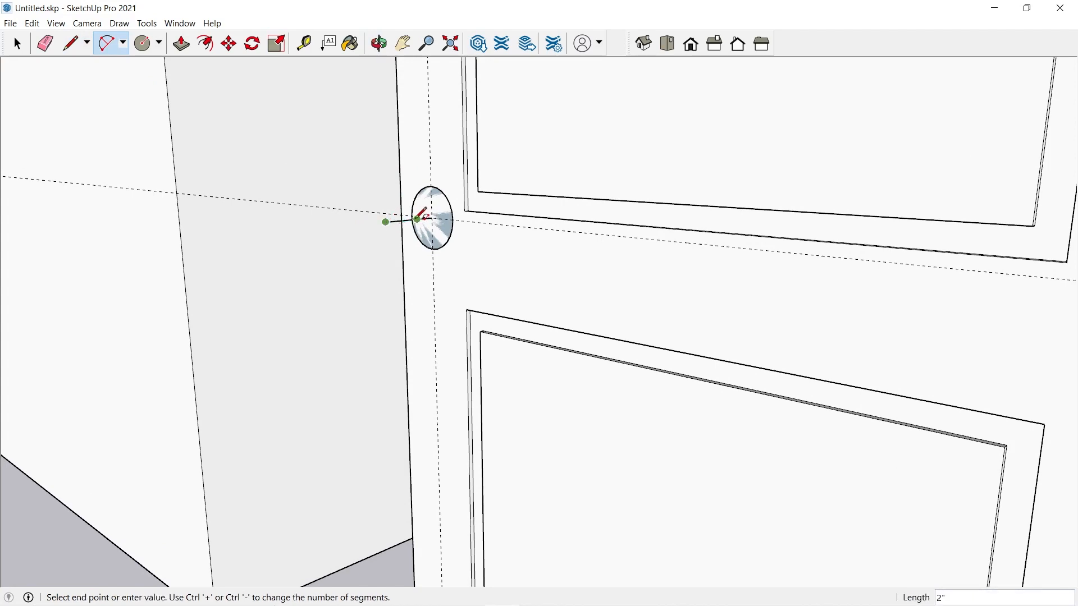
{"action": "left_click", "coordinate": [417, 219]}
{"action": "middle_click_drag", "start_coordinate": [429, 190], "coordinate": [402, 185]}
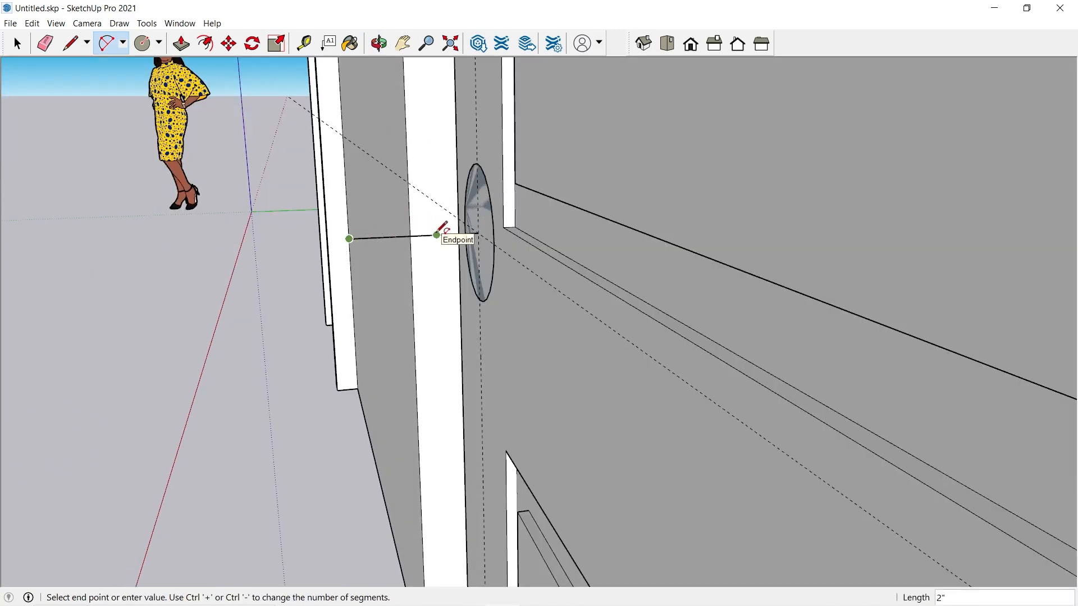
{"action": "left_click", "coordinate": [436, 234]}
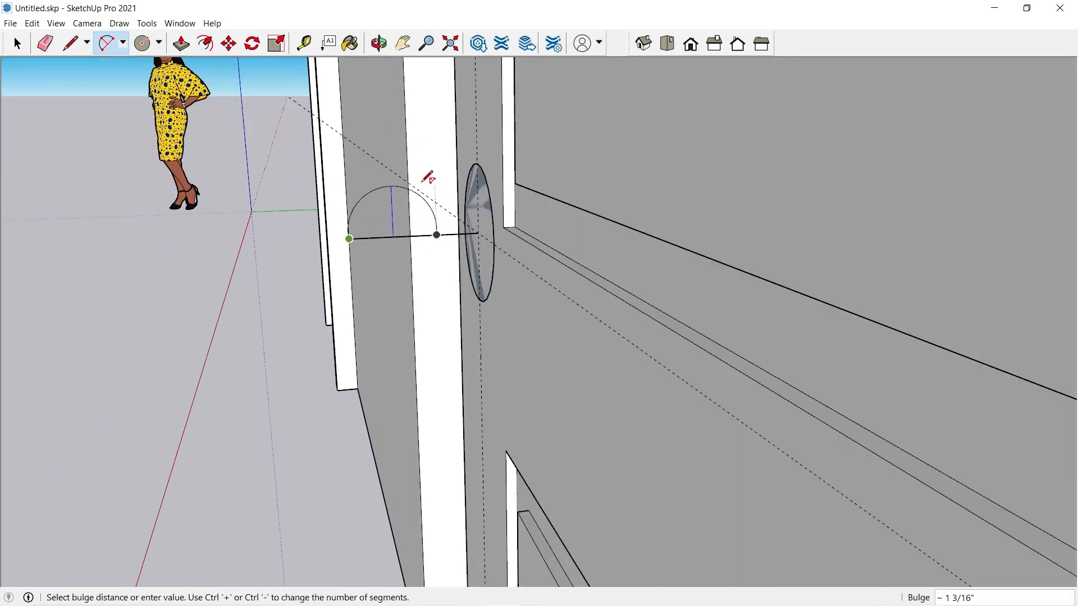
{"action": "middle_click_drag", "start_coordinate": [449, 204], "coordinate": [457, 233]}
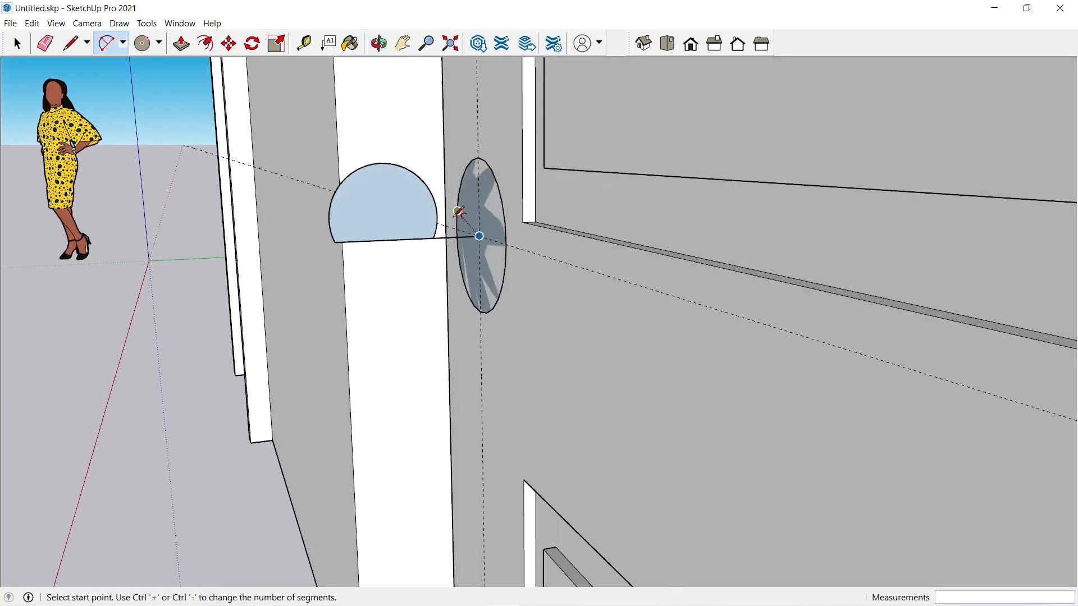
- Draw a smaller arc over the inner 1" segment and erase the arc piece separating the two lobes of the knob profile
{"action": "left_click", "coordinate": [430, 240]}
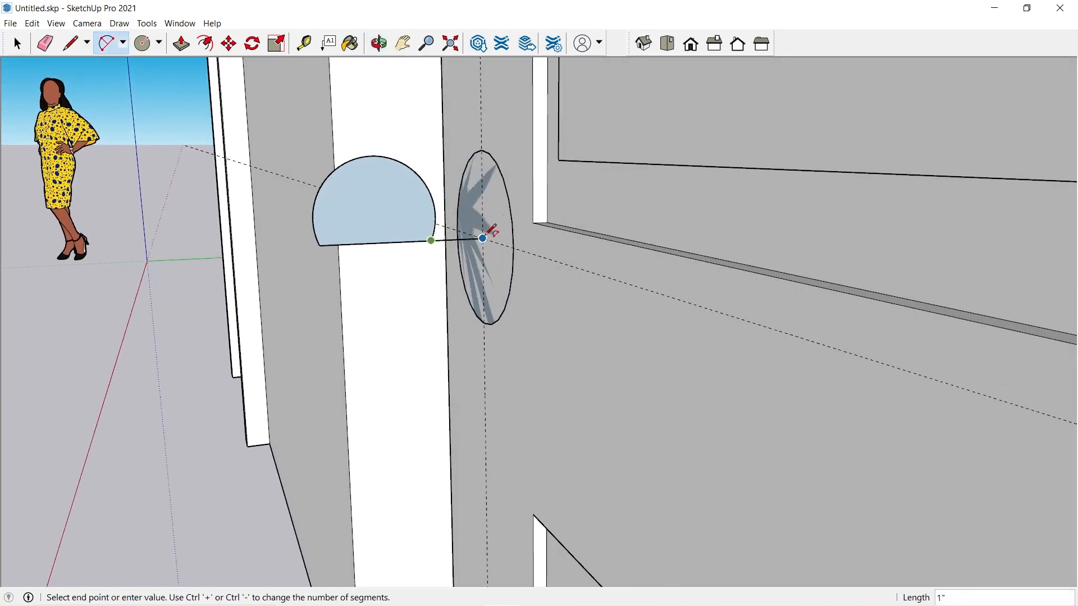
{"action": "left_click", "coordinate": [482, 238]}
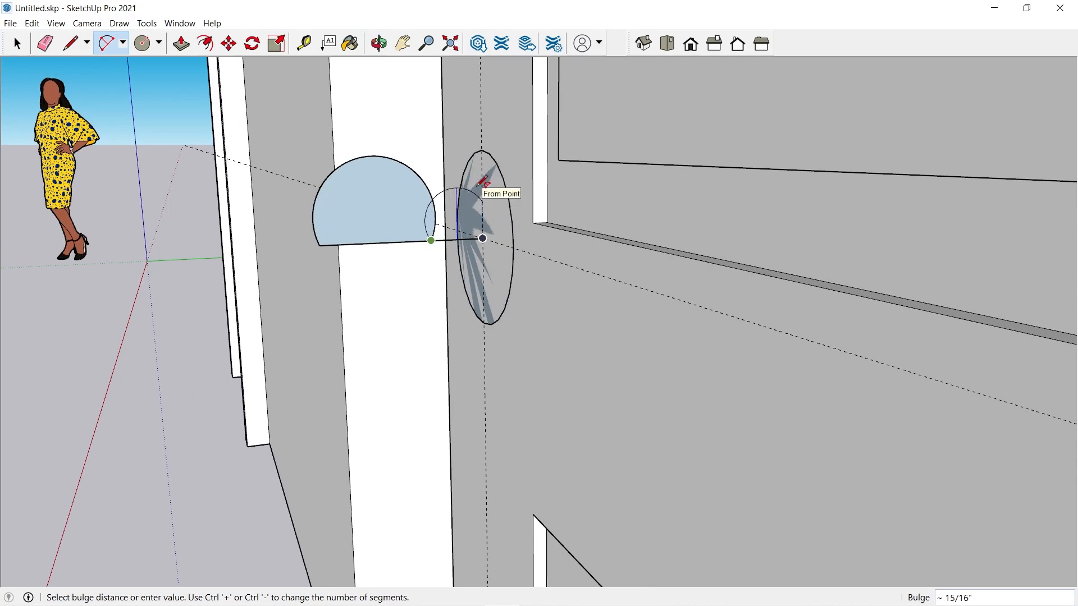
{"action": "middle_click_drag", "start_coordinate": [484, 177], "coordinate": [481, 212]}
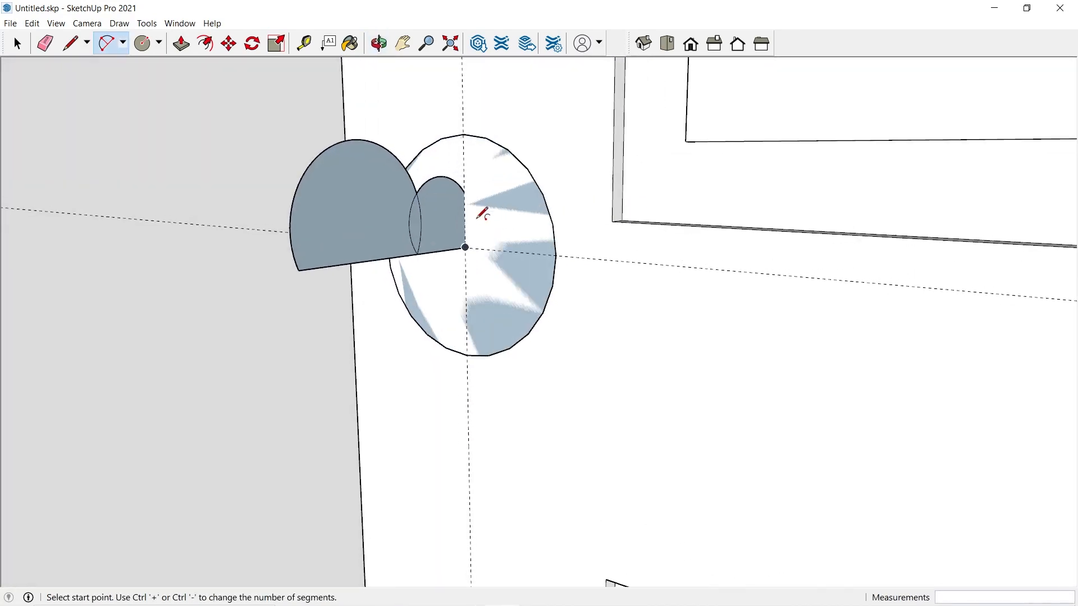
{"action": "left_click", "coordinate": [45, 44]}
{"action": "scroll", "coordinate": [440, 193], "scroll_direction": "up", "scroll_amount": 1}
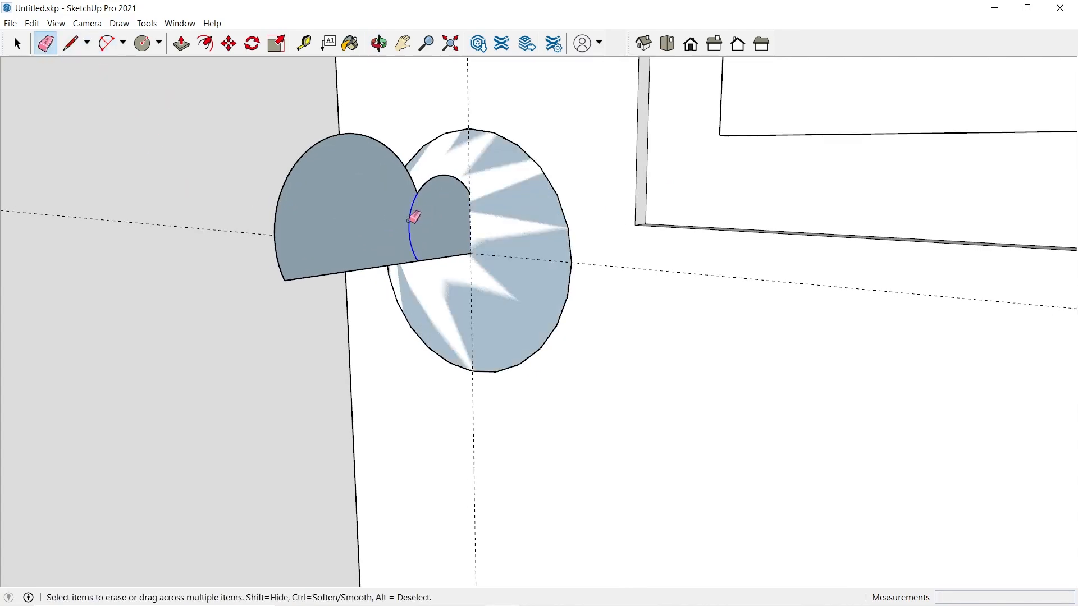
{"action": "left_click", "coordinate": [414, 217]}
{"action": "mouse_move", "coordinate": [415, 219]}
{"action": "middle_mouse_down"}
{"action": "mouse_move", "coordinate": [529, 240]}
{"action": "mouse_move", "coordinate": [361, 195]}
{"action": "middle_mouse_up"}
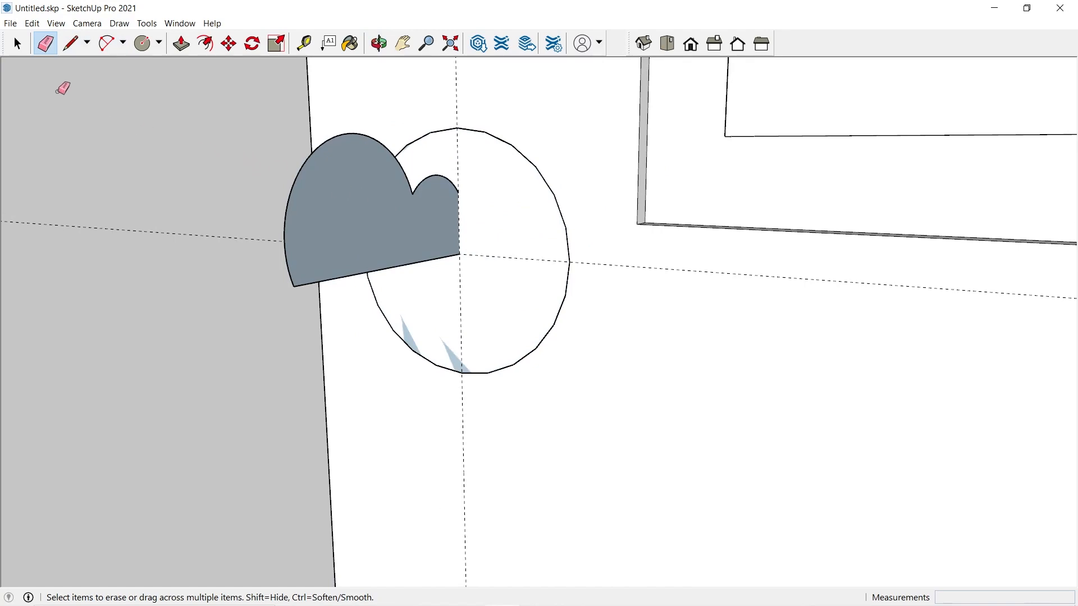
- Select the circular face on the door as the sweep path and show the Large Tool Set
{"action": "left_click", "coordinate": [16, 44]}
{"action": "mouse_move", "coordinate": [503, 203]}
{"action": "middle_mouse_down"}
{"action": "mouse_move", "coordinate": [537, 200]}
{"action": "mouse_move", "coordinate": [520, 221]}
{"action": "mouse_move", "coordinate": [519, 207]}
{"action": "middle_mouse_up"}
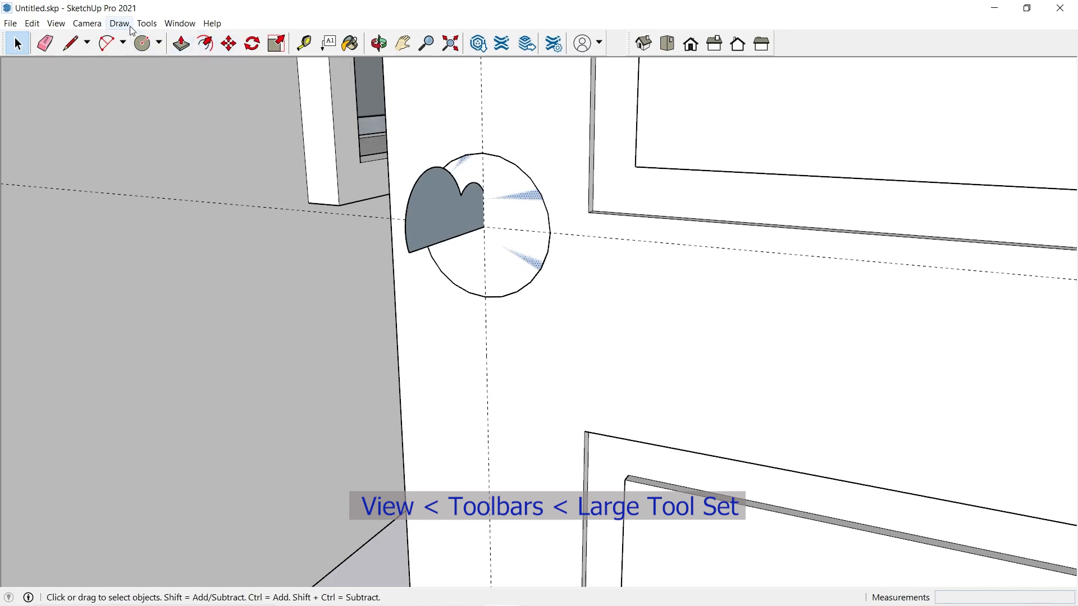
{"action": "left_click", "coordinate": [56, 23]}
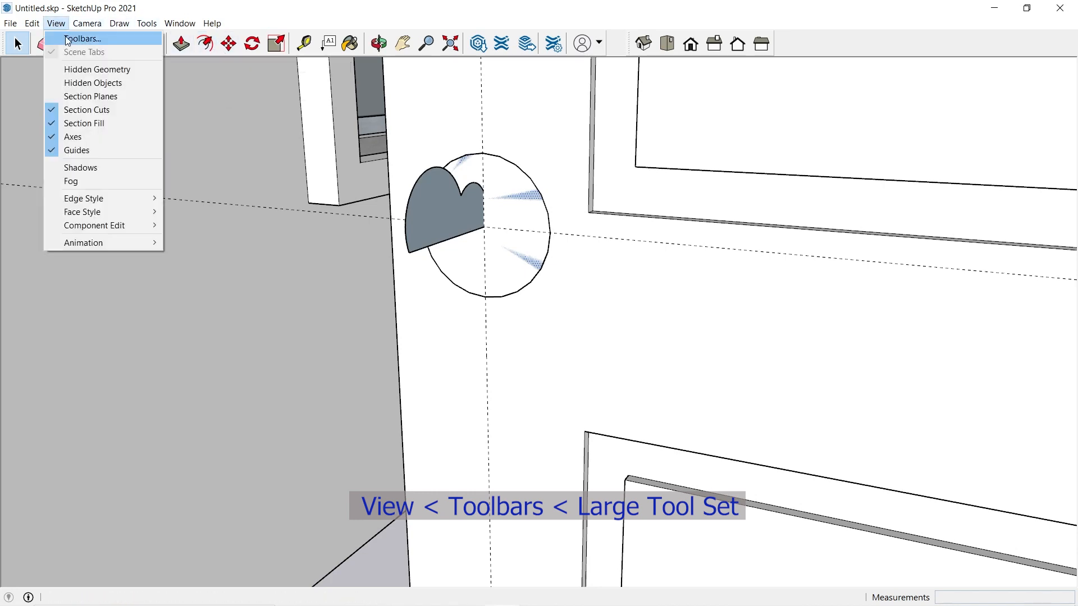
{"action": "left_click", "coordinate": [68, 37]}
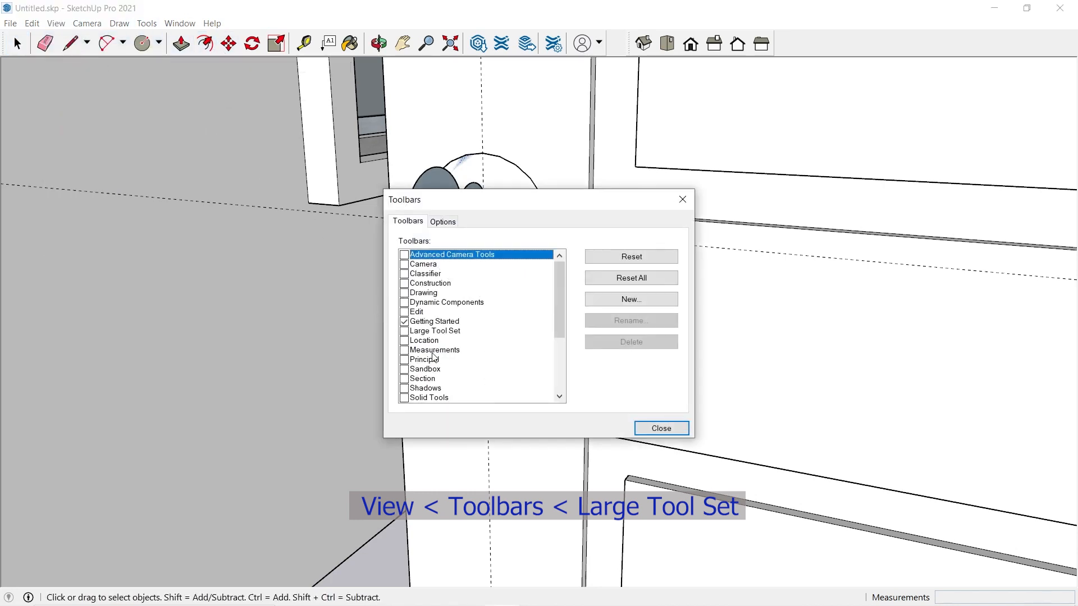
{"action": "left_click", "coordinate": [404, 332]}
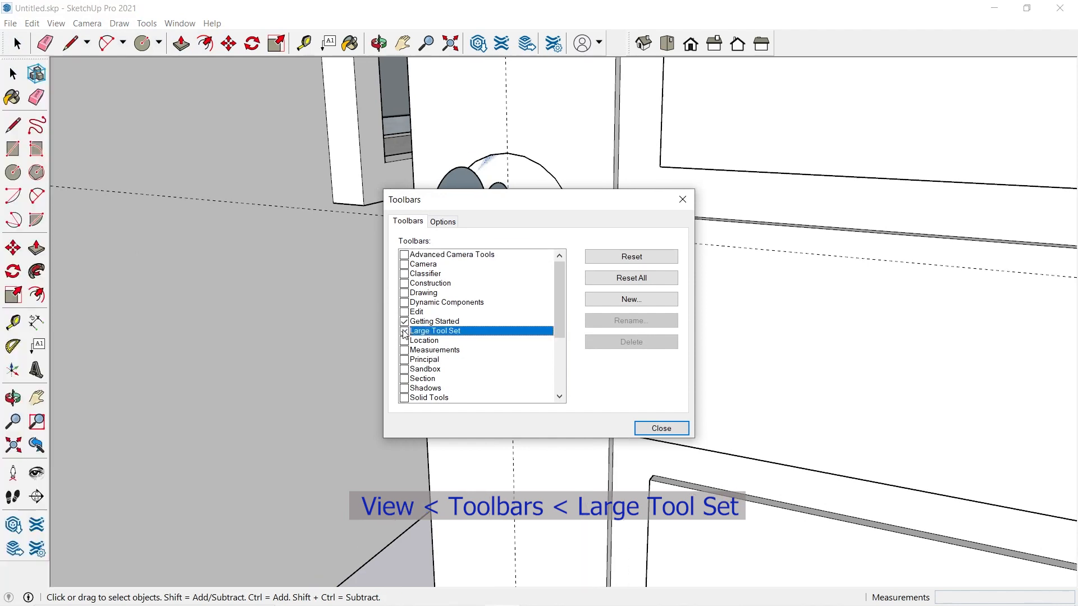
{"action": "left_click", "coordinate": [679, 203]}
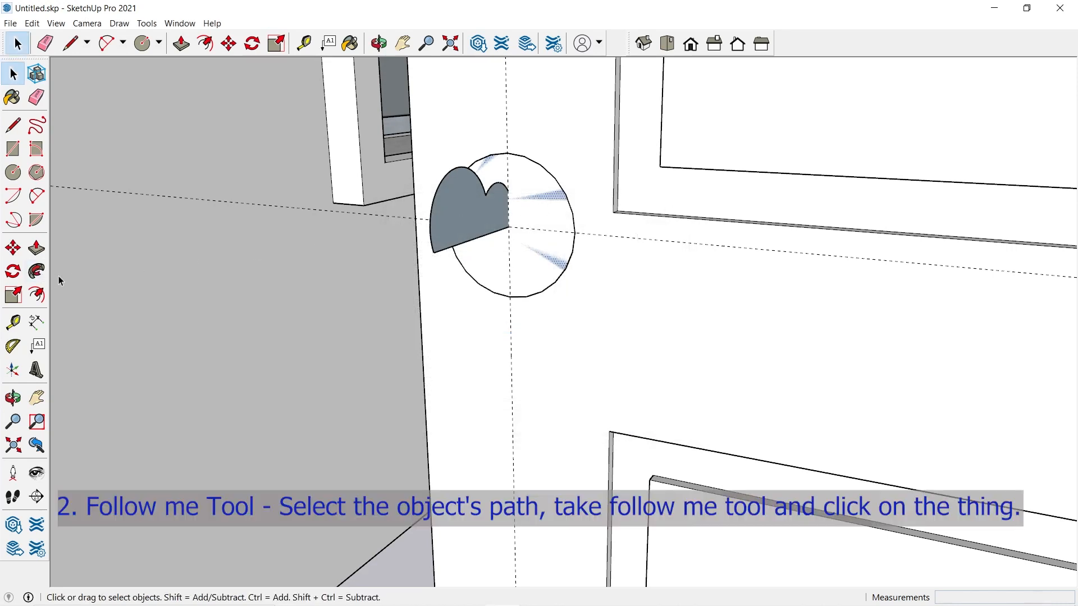
- Sweep the two-lobed profile around the circle with Follow Me to form the round door knob, and check its shape
{"action": "left_click", "coordinate": [36, 272]}
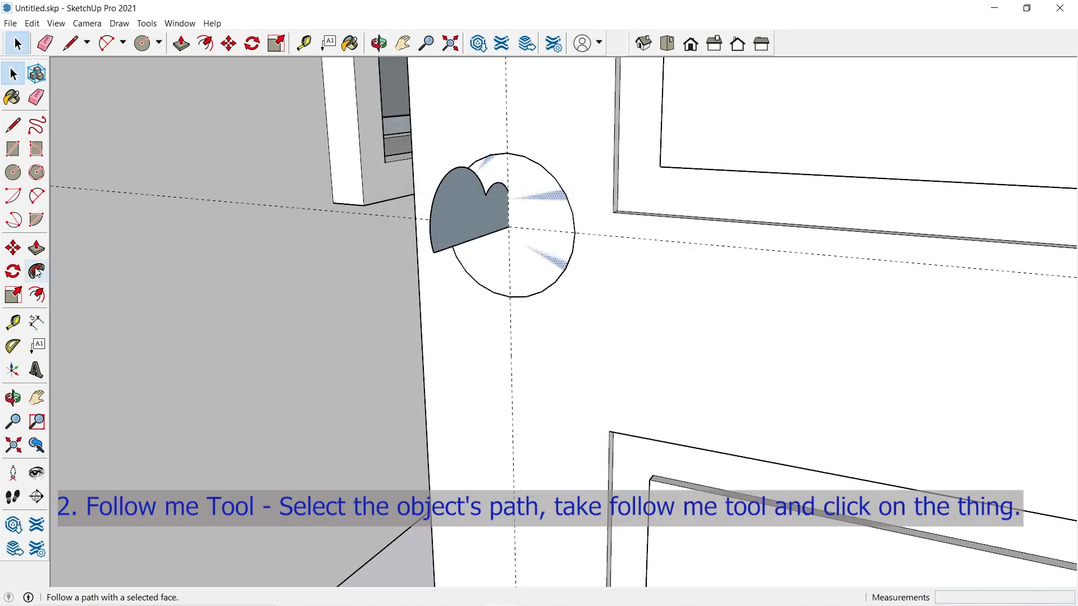
{"action": "left_click", "coordinate": [470, 217]}
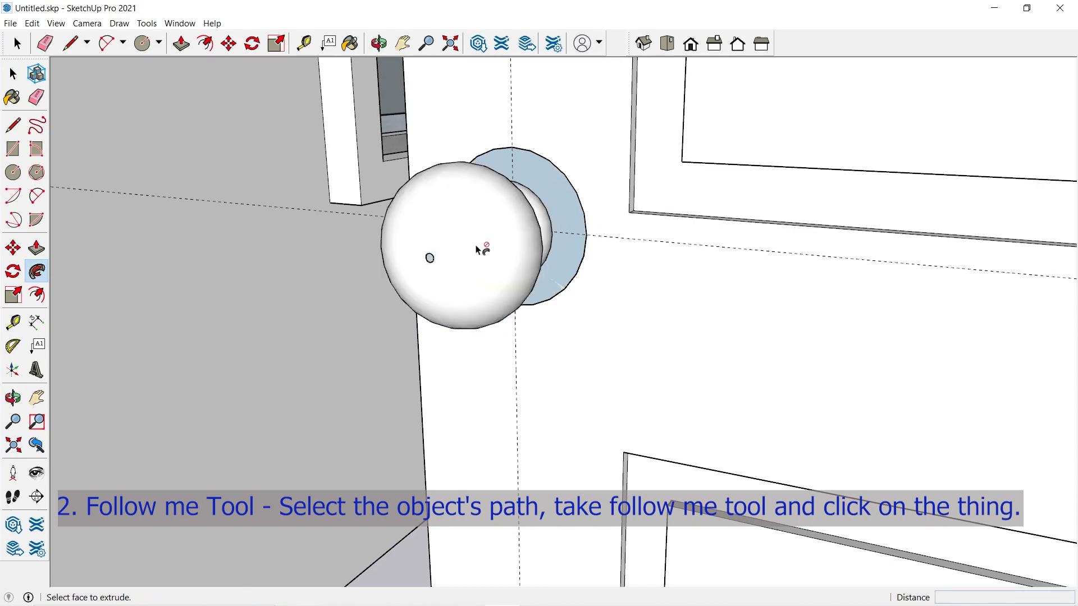
{"action": "middle_click_drag", "start_coordinate": [477, 251], "coordinate": [910, 224]}
{"action": "scroll", "coordinate": [444, 264], "scroll_direction": "down", "scroll_amount": 4}
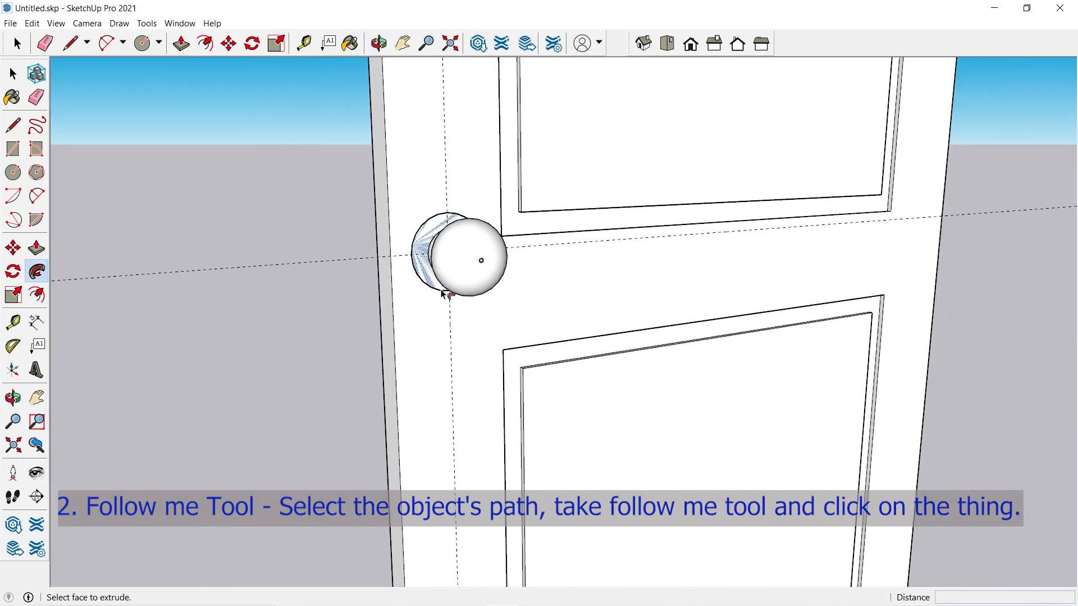
{"action": "middle_click_drag", "start_coordinate": [444, 293], "coordinate": [628, 243]}
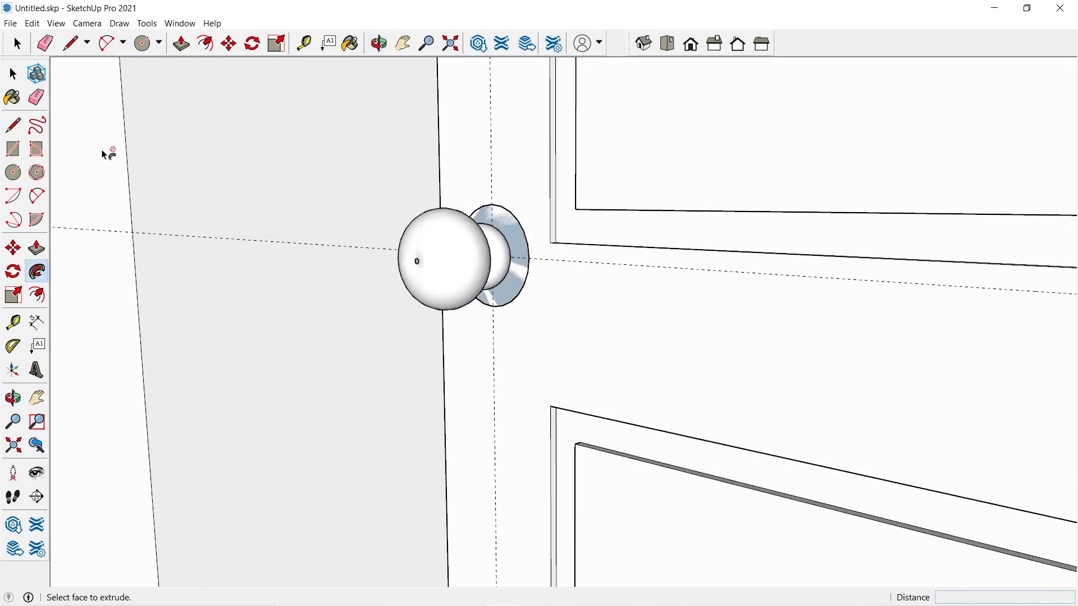
- Pull the circular backplate face around the knob's base outward from the door with Push/Pull to give it thickness
{"action": "key", "text": "space"}
{"action": "scroll", "coordinate": [522, 245], "scroll_direction": "up", "scroll_amount": 3}
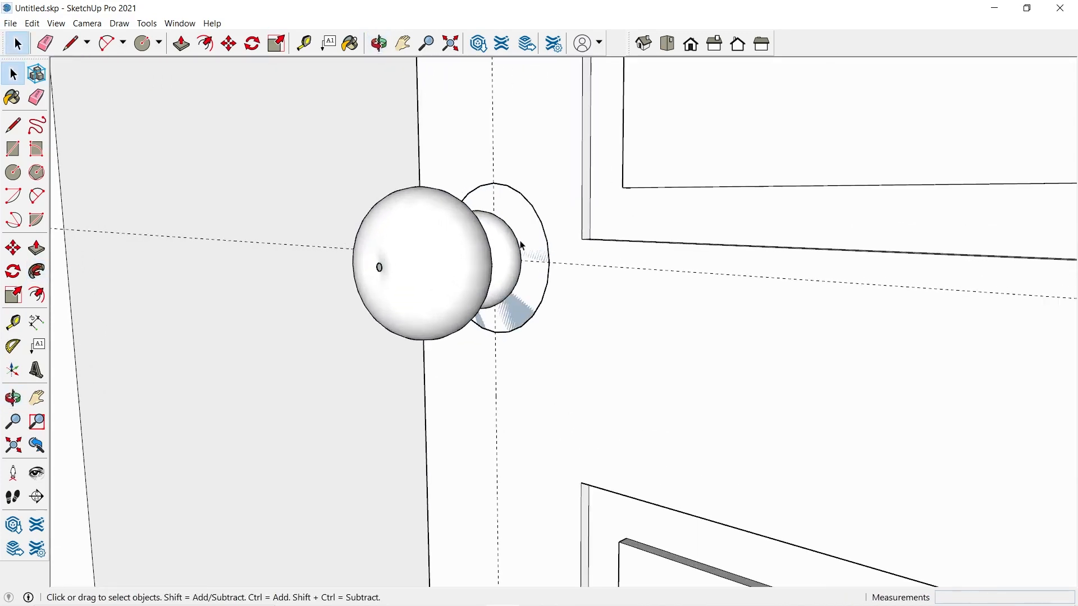
{"action": "scroll", "coordinate": [521, 245], "scroll_direction": "up", "scroll_amount": 3}
{"action": "left_click", "coordinate": [526, 244]}
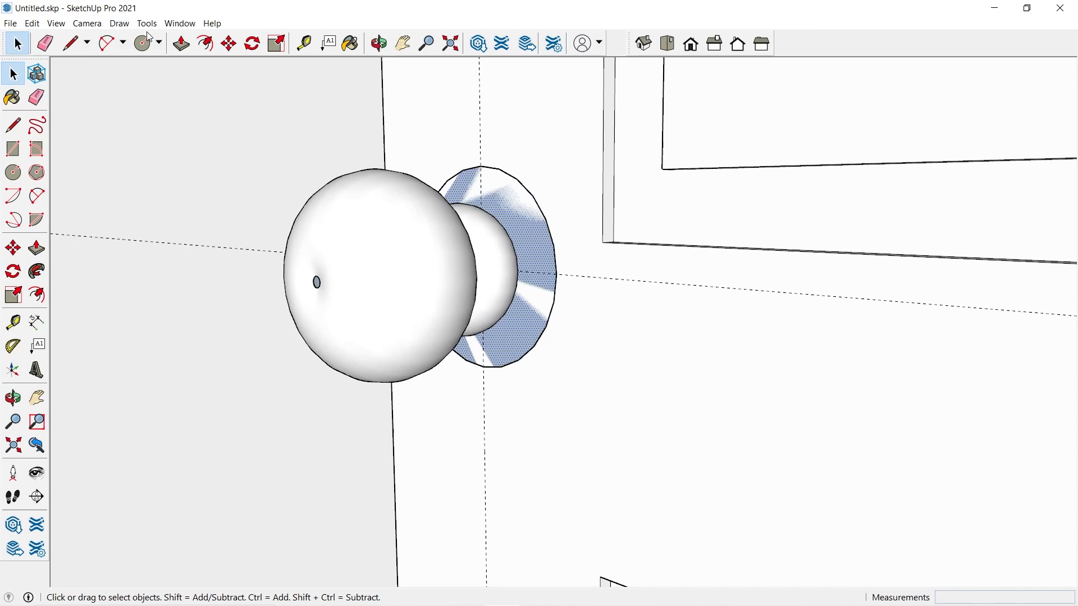
{"action": "left_click", "coordinate": [181, 43]}
{"action": "scroll", "coordinate": [534, 242], "scroll_direction": "up", "scroll_amount": 2}
{"action": "left_click", "coordinate": [534, 240]}
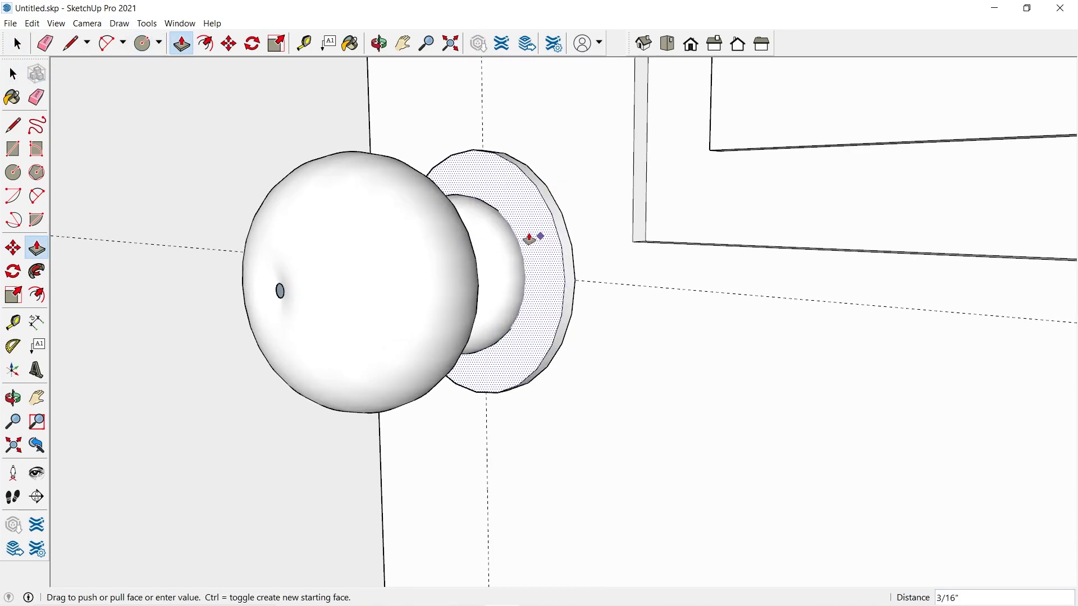
{"action": "scroll", "coordinate": [533, 243], "scroll_direction": "down", "scroll_amount": 3}
{"action": "scroll", "coordinate": [536, 243], "scroll_direction": "up", "scroll_amount": 3}
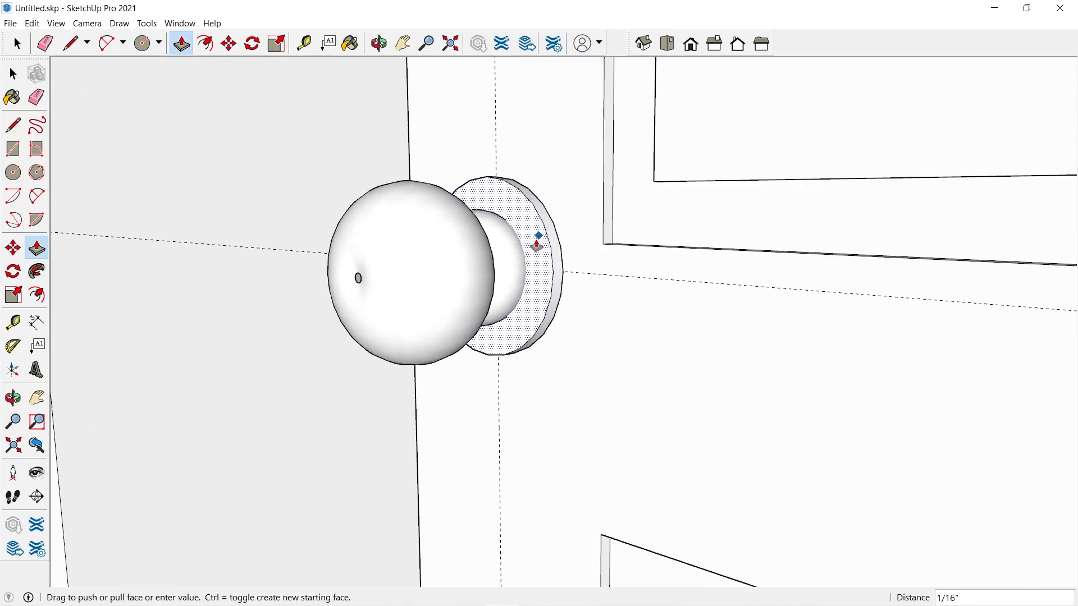
{"action": "left_click", "coordinate": [556, 225]}
- Select the entire door knob together with its backplate and make it a group
{"action": "scroll", "coordinate": [556, 226], "scroll_direction": "down", "scroll_amount": 3}
{"action": "middle_click_drag", "start_coordinate": [527, 272], "coordinate": [725, 289]}
{"action": "scroll", "coordinate": [567, 233], "scroll_direction": "down", "scroll_amount": 4}
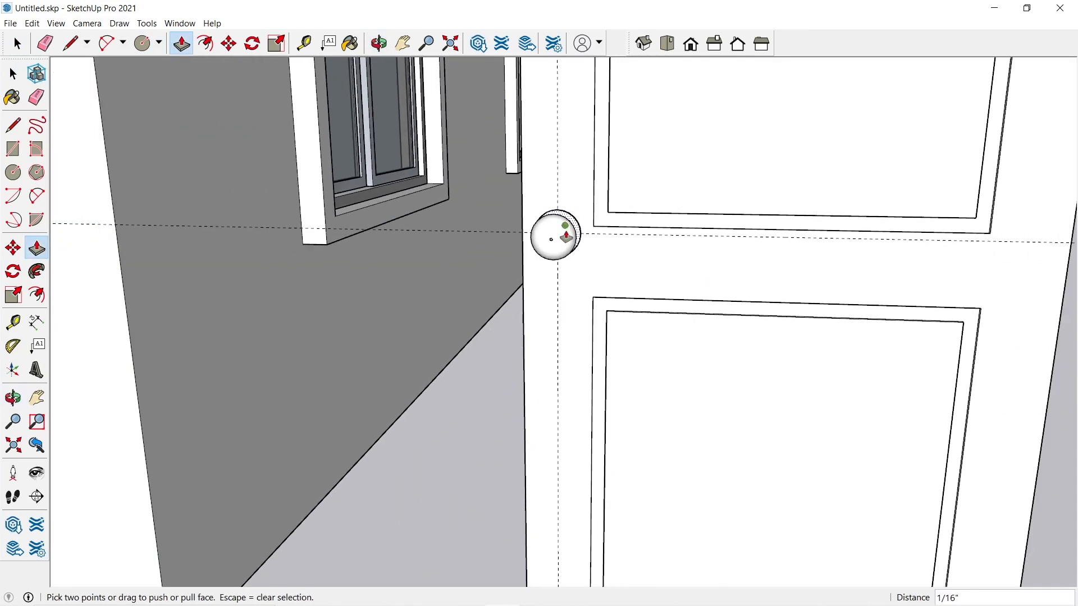
{"action": "key", "text": "space"}
{"action": "middle_click_drag", "start_coordinate": [549, 237], "coordinate": [429, 163]}
{"action": "left_click_drag", "start_coordinate": [428, 163], "coordinate": [606, 288]}
{"action": "scroll", "coordinate": [556, 235], "scroll_direction": "up", "scroll_amount": 4}
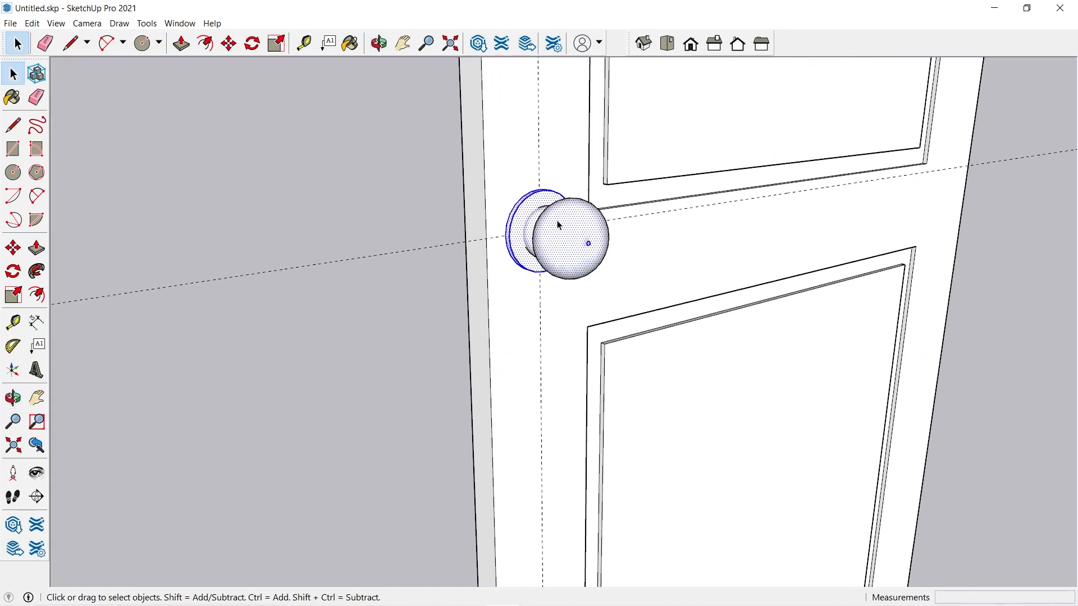
{"action": "right_click", "coordinate": [559, 239]}
{"action": "key", "text": "Escape"}
- Copy the knob group along the green axis by about 7 3/8" to the back side of the door
{"action": "scroll", "coordinate": [525, 284], "scroll_direction": "down", "scroll_amount": 8}
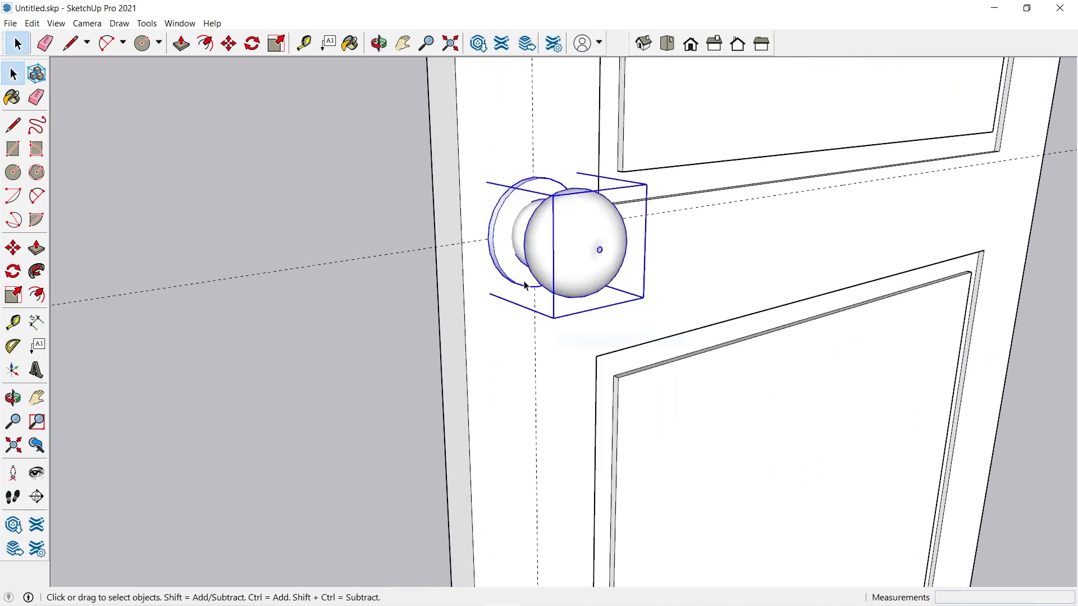
{"action": "middle_click_drag", "start_coordinate": [453, 257], "coordinate": [523, 331]}
{"action": "scroll", "coordinate": [523, 281], "scroll_direction": "up", "scroll_amount": 4}
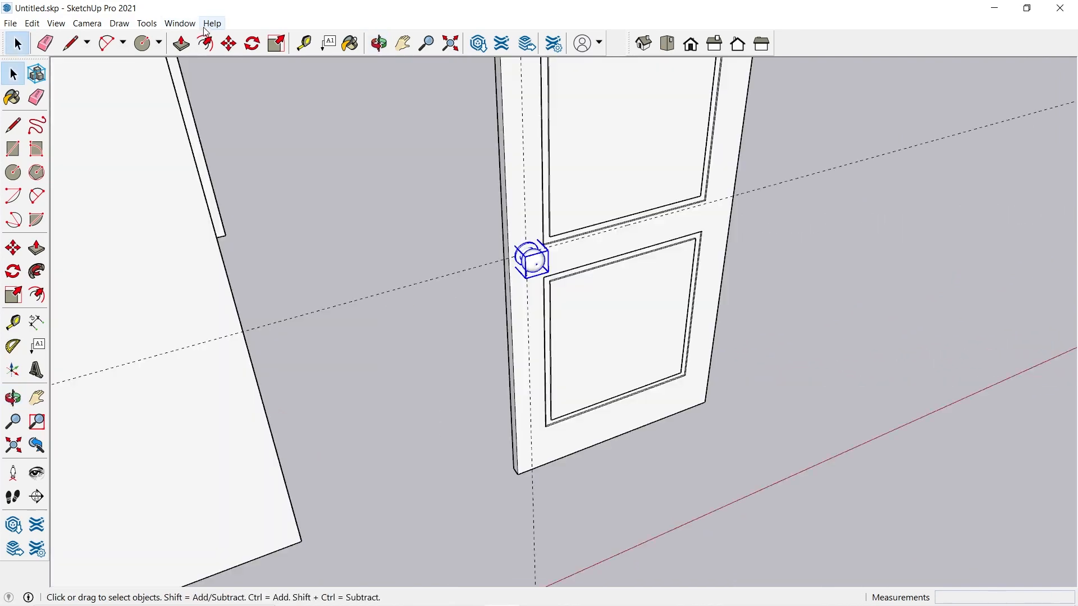
{"action": "left_click", "coordinate": [228, 44]}
{"action": "middle_click_drag", "start_coordinate": [499, 442], "coordinate": [544, 490]}
{"action": "scroll", "coordinate": [544, 491], "scroll_direction": "up", "scroll_amount": 3}
{"action": "left_click", "coordinate": [513, 481]}
{"action": "key", "text": "ctrl"}
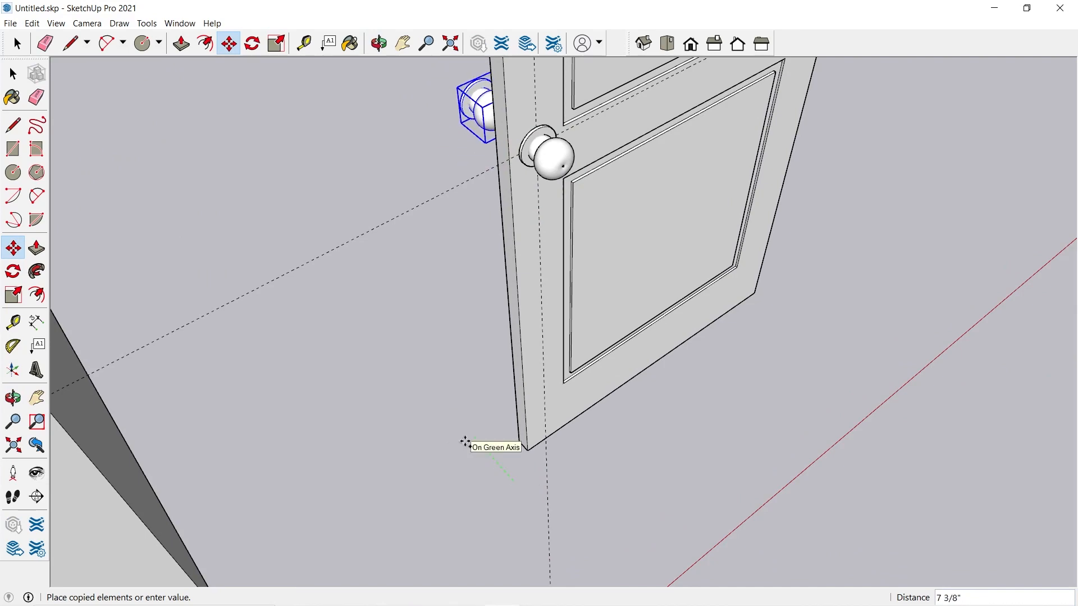
{"action": "left_click", "coordinate": [466, 441]}
- Flip the copied knob along the group's green axis so that it faces away from the door's back
{"action": "middle_click_drag", "start_coordinate": [498, 453], "coordinate": [242, 315]}
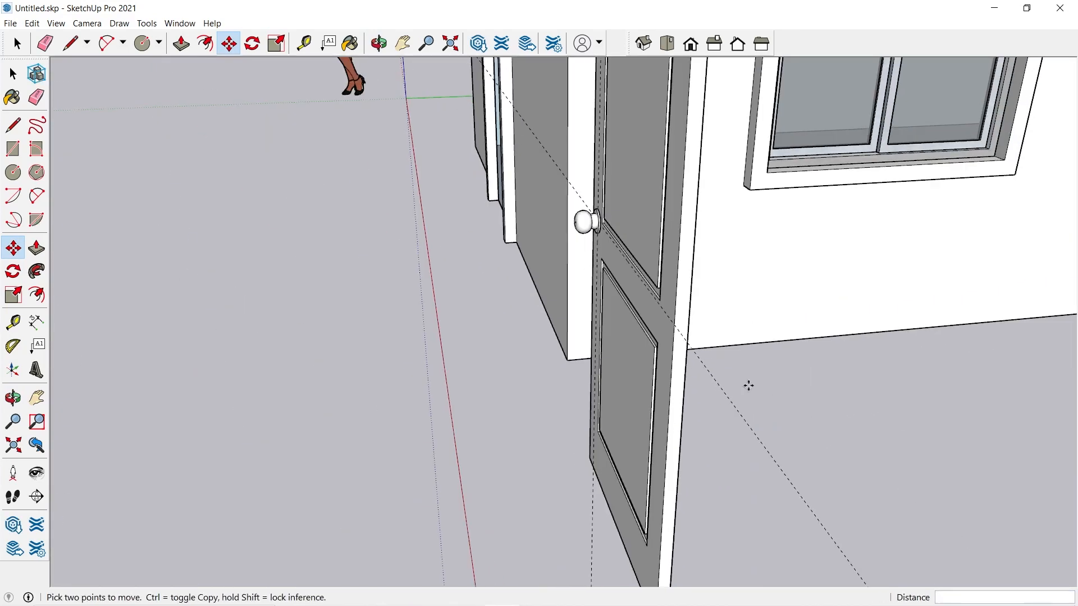
{"action": "middle_click_drag", "start_coordinate": [748, 385], "coordinate": [563, 315]}
{"action": "scroll", "coordinate": [590, 247], "scroll_direction": "up", "scroll_amount": 3}
{"action": "key", "text": "space"}
{"action": "right_click", "coordinate": [626, 217]}
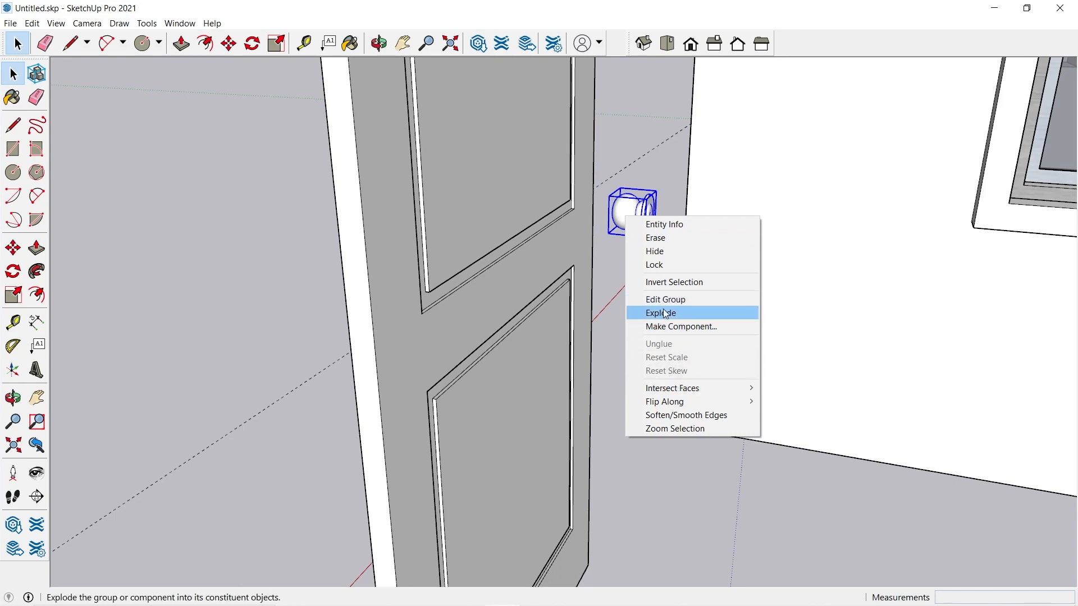
{"action": "left_click", "coordinate": [609, 262]}
{"action": "right_click", "coordinate": [628, 212]}
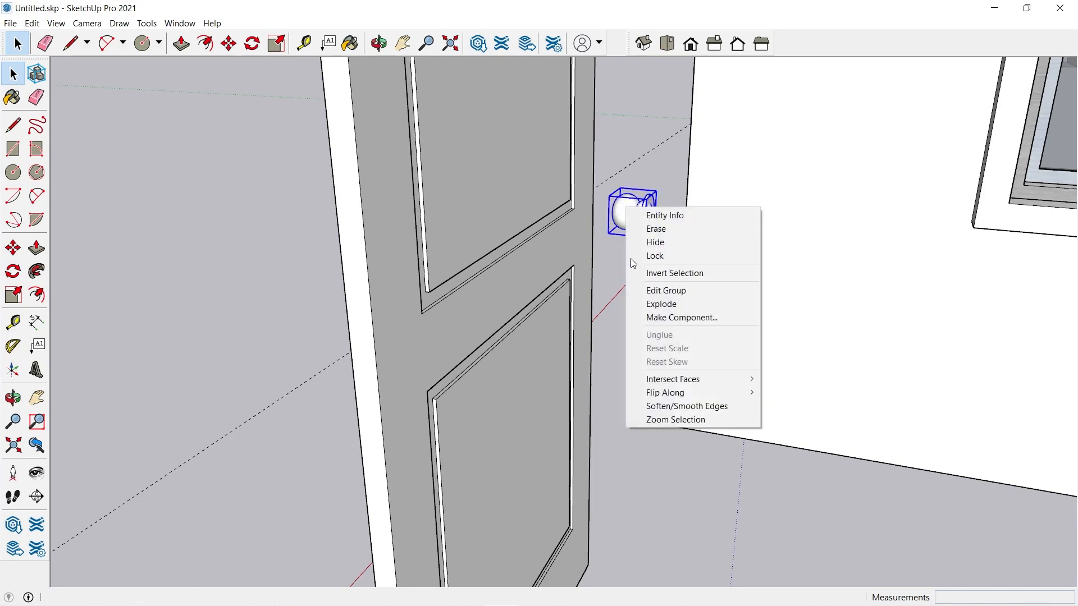
{"action": "mouse_move", "coordinate": [725, 393]}
{"action": "left_click", "coordinate": [822, 412]}
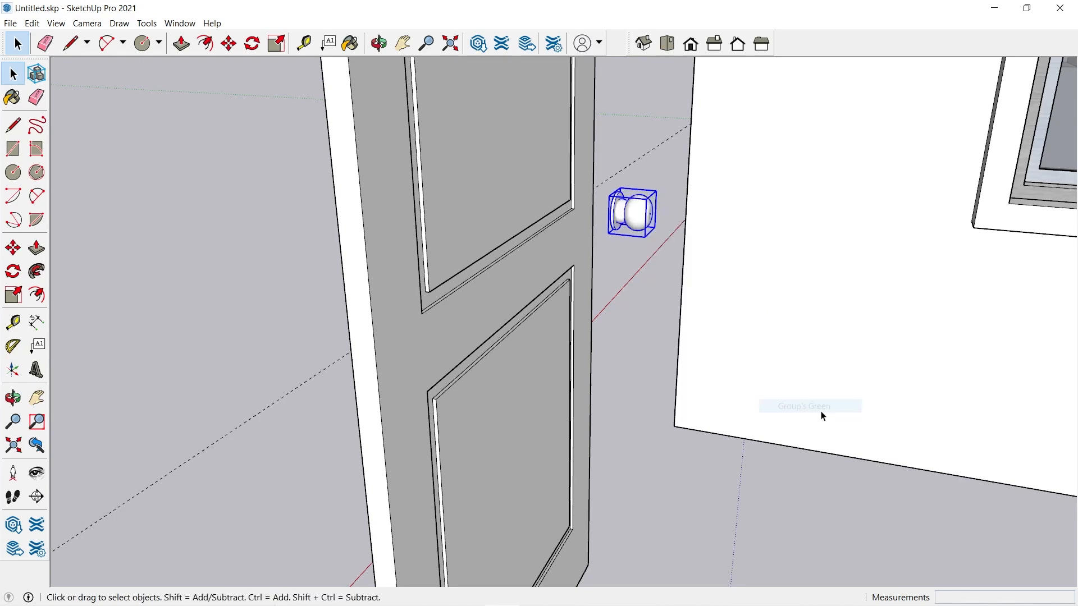
- Move the flipped knob along the green axis by about 2 15/16" so its backplate rests against the door's back face
{"action": "scroll", "coordinate": [752, 377], "scroll_direction": "down", "scroll_amount": 3}
{"action": "scroll", "coordinate": [664, 275], "scroll_direction": "up", "scroll_amount": 6}
{"action": "middle_click_drag", "start_coordinate": [607, 230], "coordinate": [599, 258]}
{"action": "key", "text": "m"}
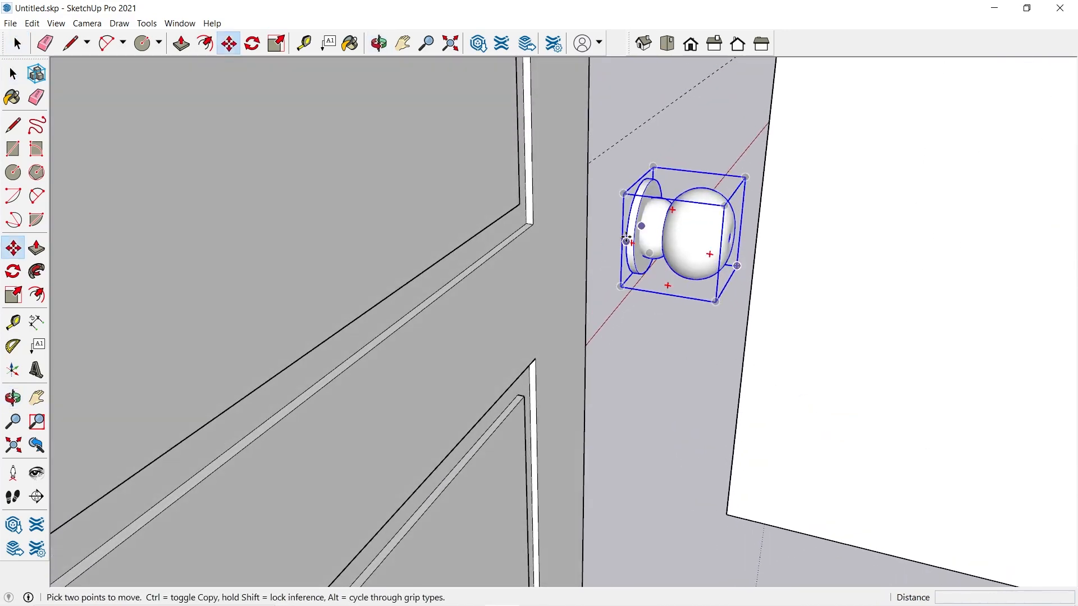
{"action": "left_click", "coordinate": [626, 240]}
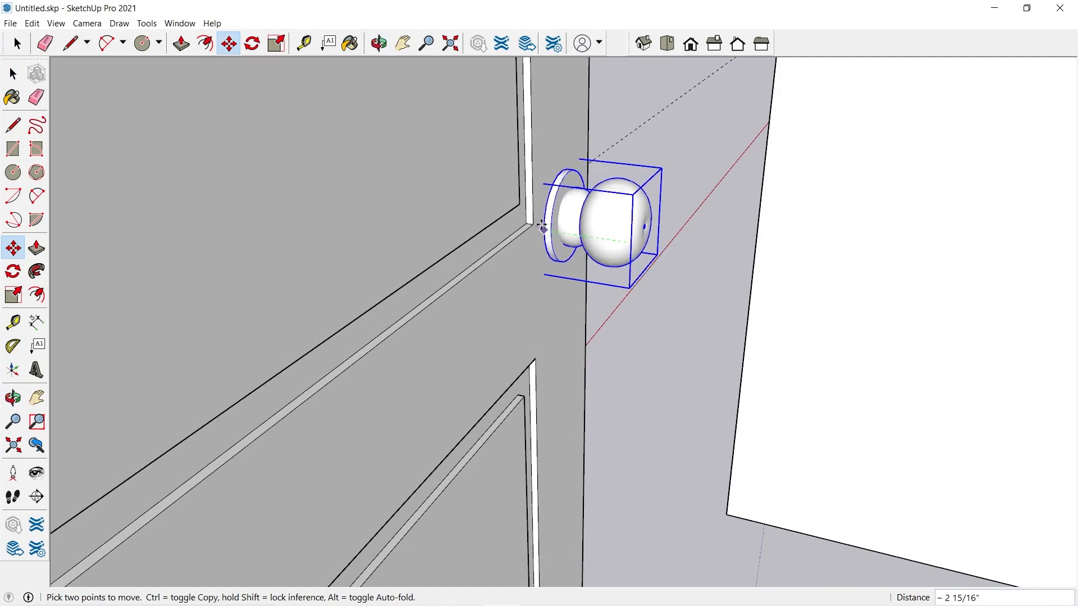
{"action": "left_click", "coordinate": [542, 224]}
{"action": "scroll", "coordinate": [588, 253], "scroll_direction": "down", "scroll_amount": 3}
{"action": "key", "text": "space"}
{"action": "left_click", "coordinate": [646, 281]}
{"action": "middle_click_drag", "start_coordinate": [646, 281], "coordinate": [853, 314]}
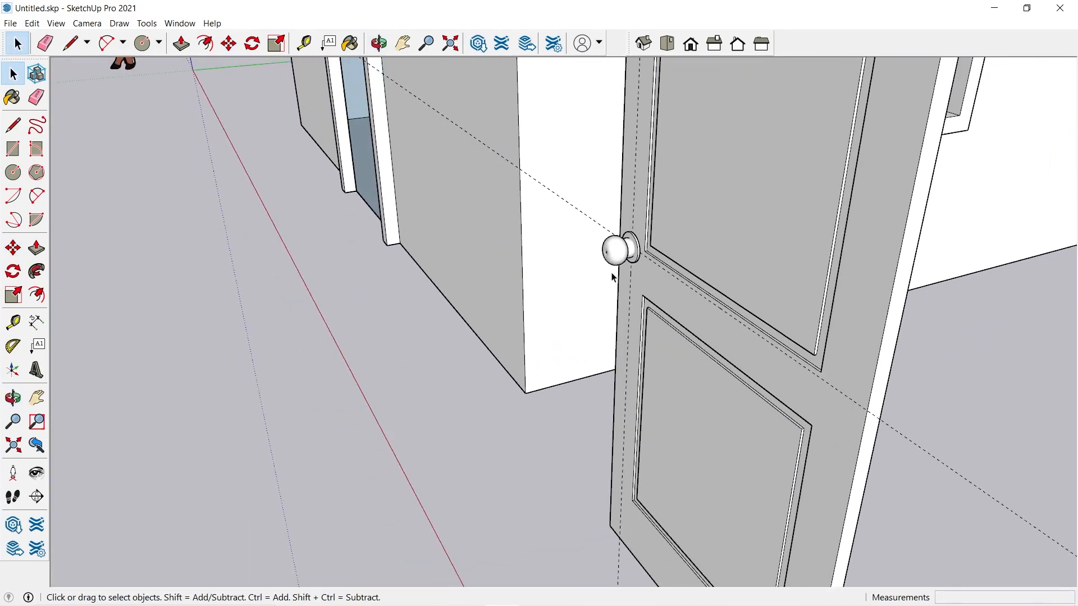
- Select the knob on the door's back side and delete all guide lines from the model
{"action": "left_click", "coordinate": [614, 253]}
{"action": "middle_click_drag", "start_coordinate": [614, 264], "coordinate": [960, 371]}
{"action": "scroll", "coordinate": [960, 370], "scroll_direction": "down", "scroll_amount": 3}
{"action": "middle_click_drag", "start_coordinate": [643, 304], "coordinate": [724, 264]}
{"action": "scroll", "coordinate": [587, 272], "scroll_direction": "down", "scroll_amount": 3}
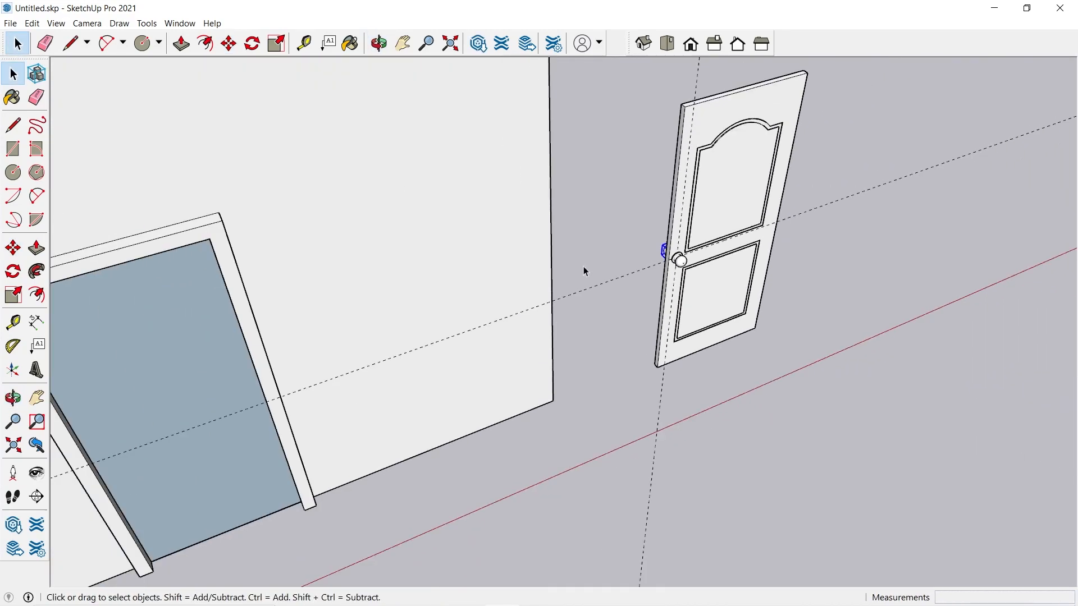
{"action": "left_click", "coordinate": [33, 24]}
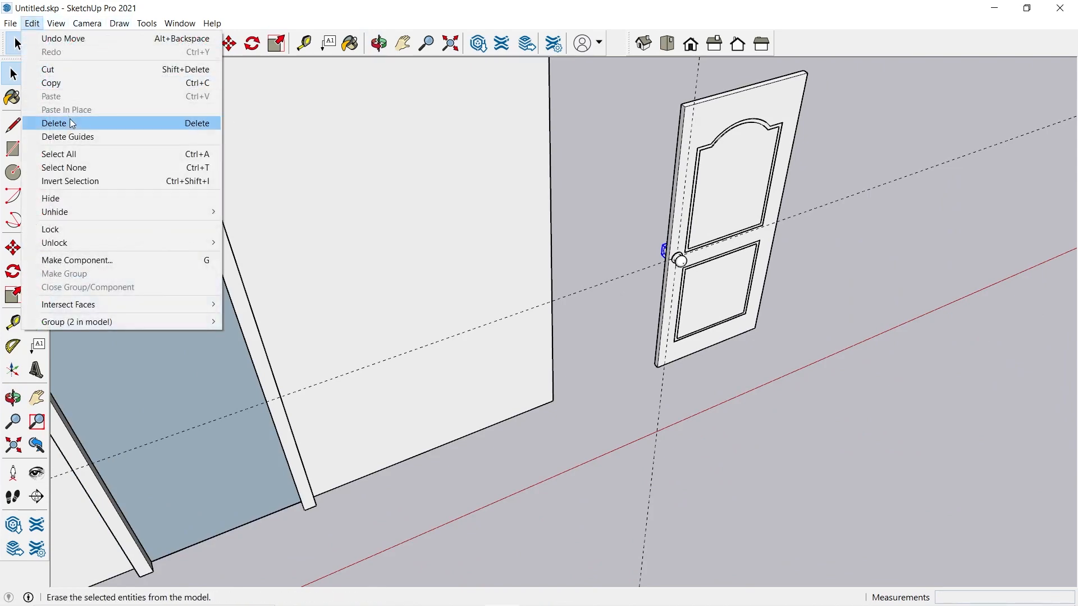
{"action": "left_click", "coordinate": [82, 137]}
- Combine the door leaf and both knobs into a component named "Door Leaf with Door Lock"
{"action": "scroll", "coordinate": [715, 258], "scroll_direction": "up", "scroll_amount": 2}
{"action": "scroll", "coordinate": [715, 258], "scroll_direction": "down", "scroll_amount": 2}
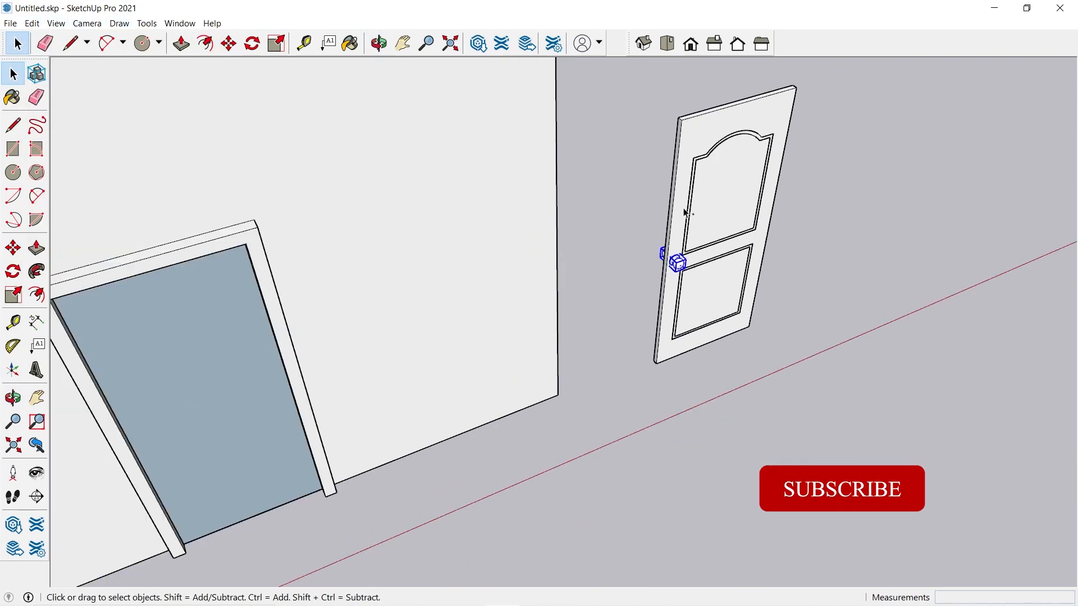
{"action": "left_click", "coordinate": [700, 163]}
{"action": "right_click", "coordinate": [700, 162]}
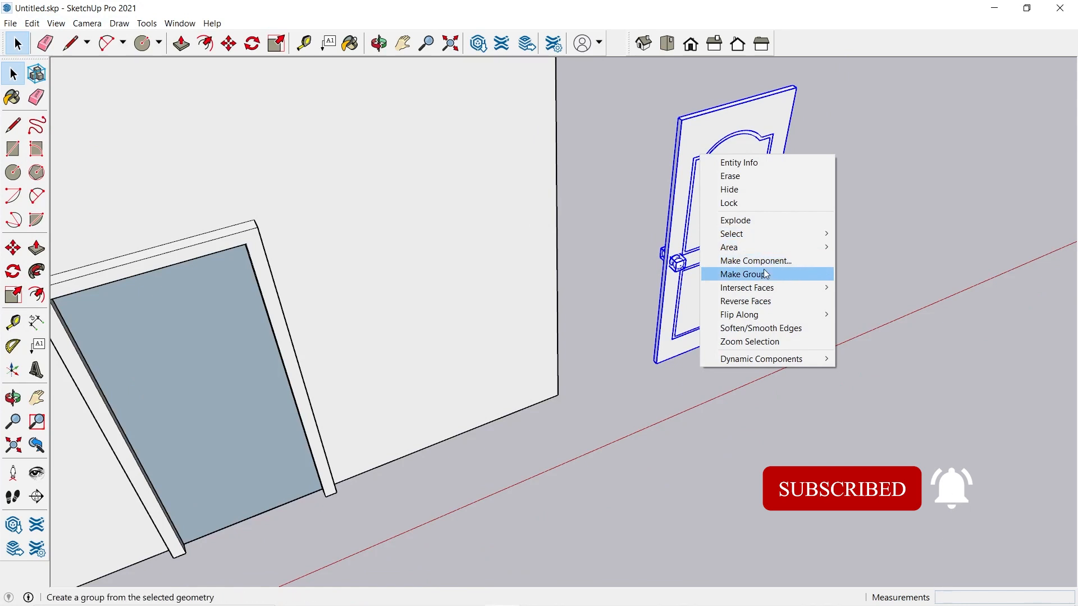
{"action": "left_click", "coordinate": [772, 258]}
{"action": "middle_click_drag", "start_coordinate": [773, 257], "coordinate": [611, 296]}
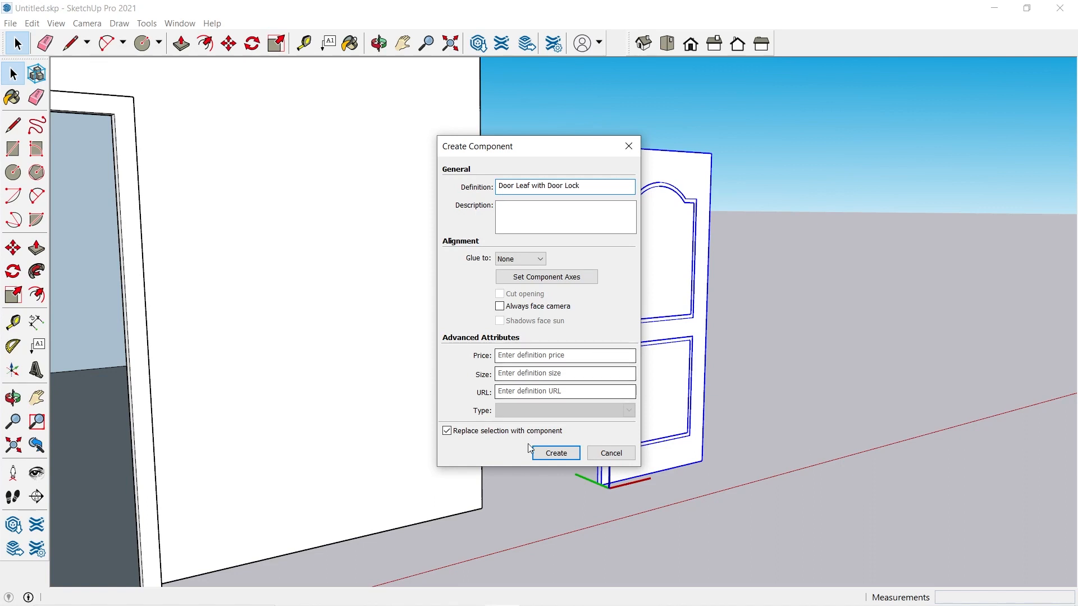
{"action": "left_click", "coordinate": [556, 453]}
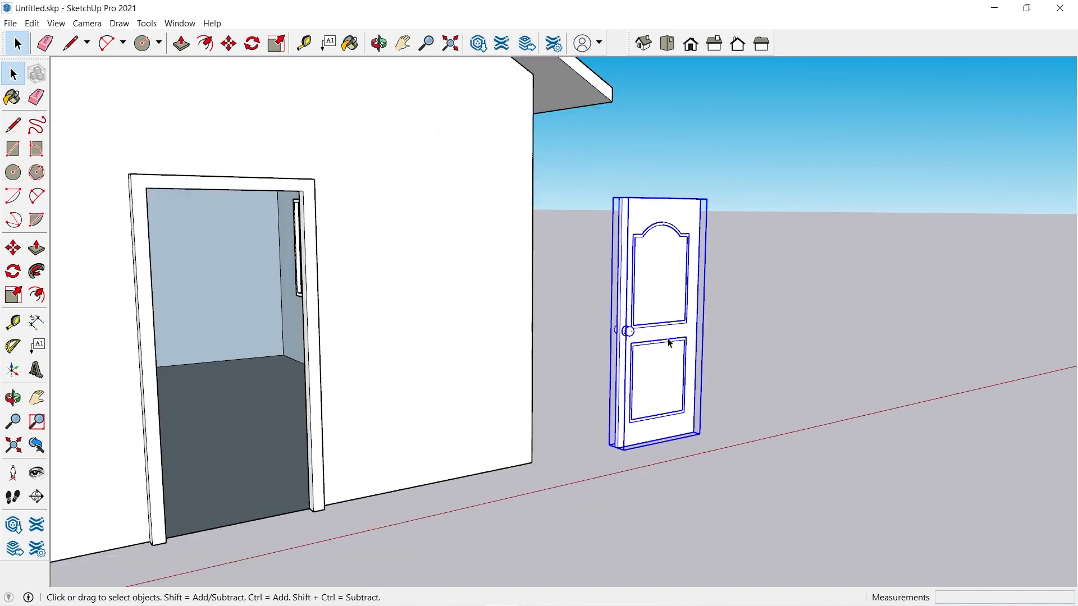
- Deselect the door component, activate Paint Bucket and show the Wood materials collection
{"action": "scroll", "coordinate": [669, 343], "scroll_direction": "down", "scroll_amount": 3}
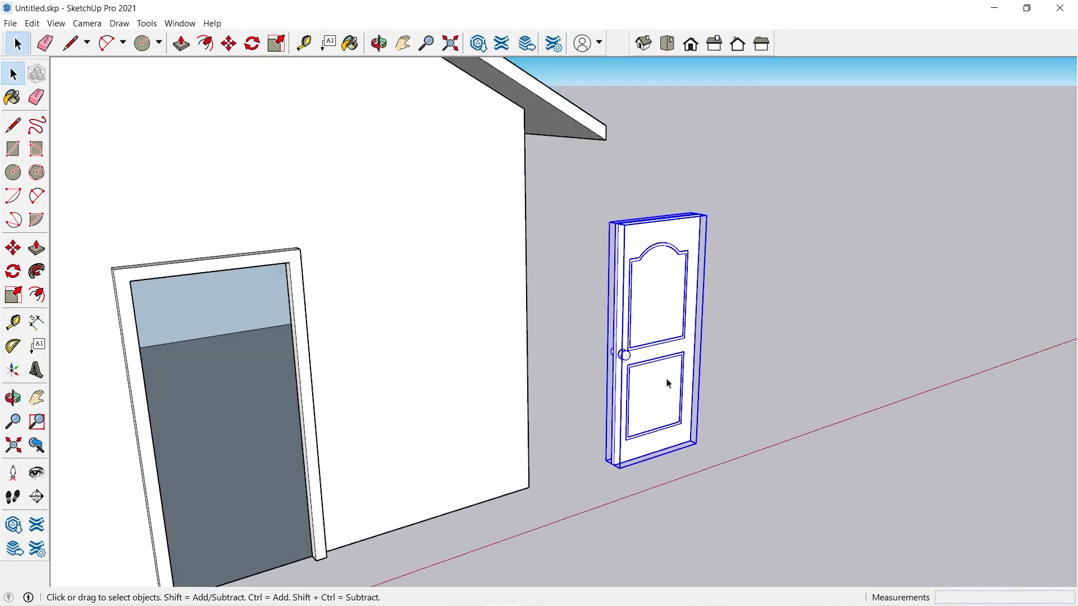
{"action": "scroll", "coordinate": [655, 414], "scroll_direction": "up", "scroll_amount": 5}
{"action": "middle_click_drag", "start_coordinate": [658, 410], "coordinate": [622, 438]}
{"action": "scroll", "coordinate": [434, 364], "scroll_direction": "down", "scroll_amount": 4}
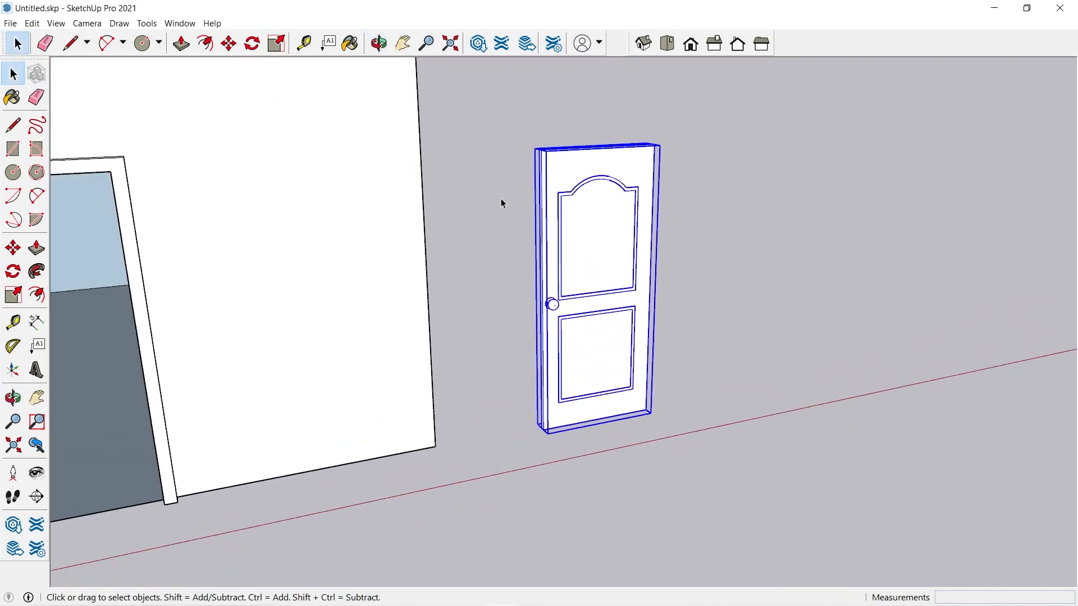
{"action": "left_click", "coordinate": [509, 158]}
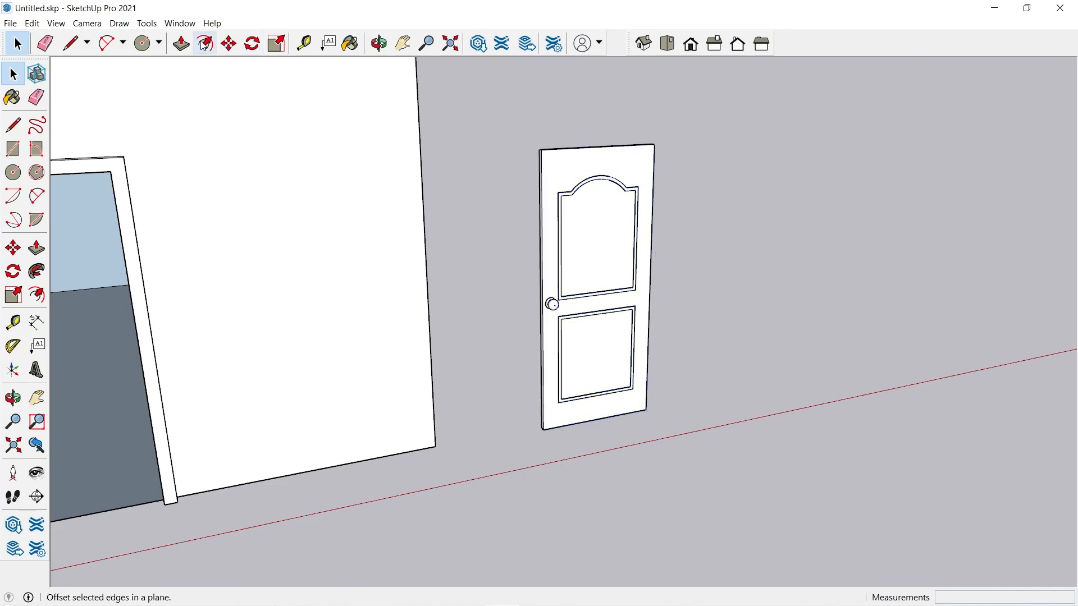
{"action": "left_click", "coordinate": [350, 43]}
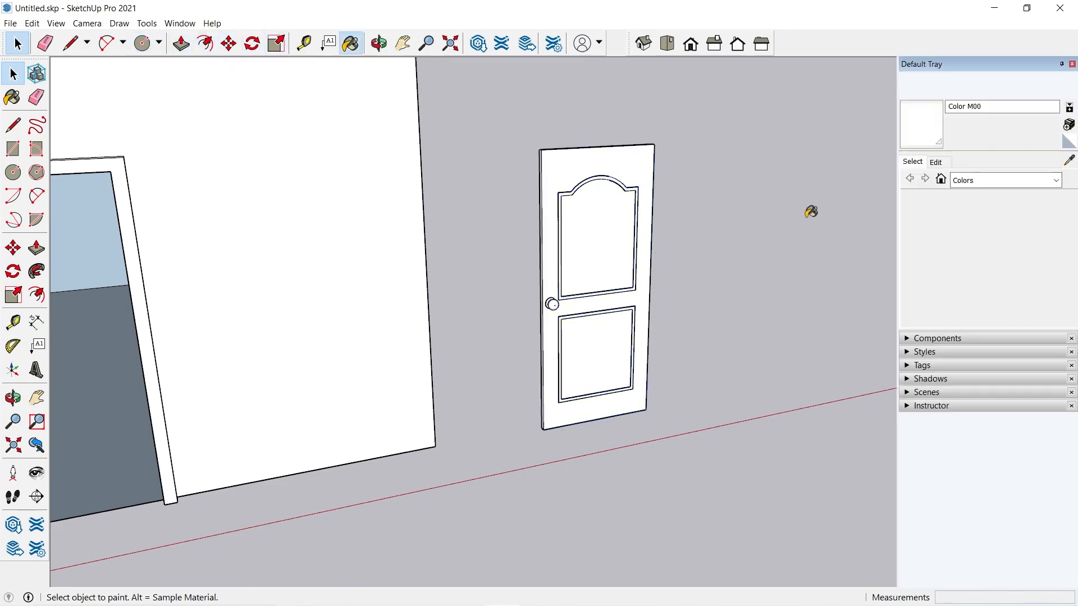
{"action": "left_click", "coordinate": [1017, 182]}
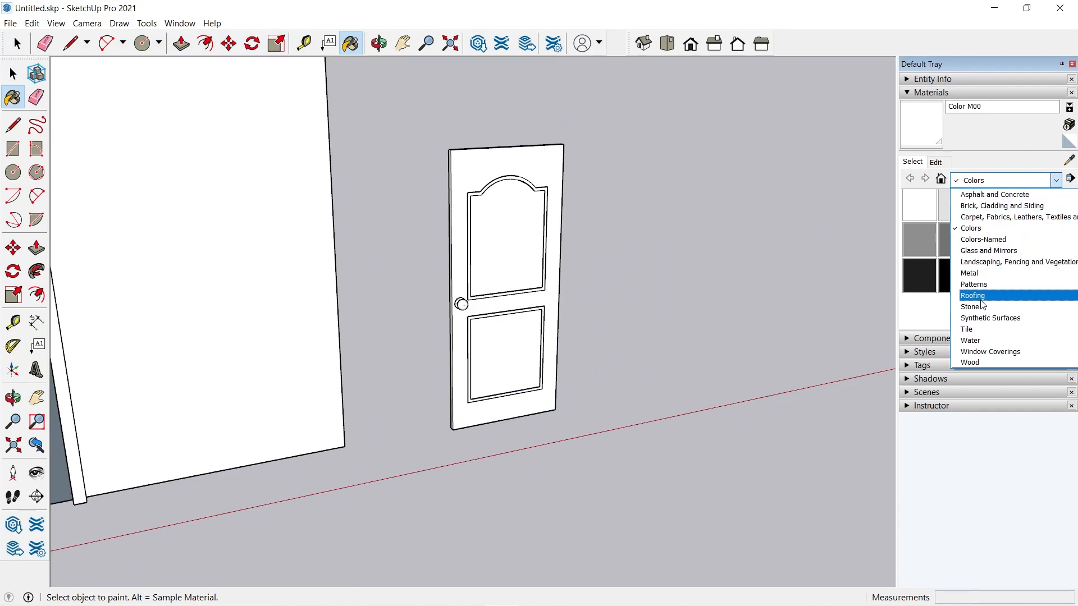
{"action": "left_click", "coordinate": [977, 363]}
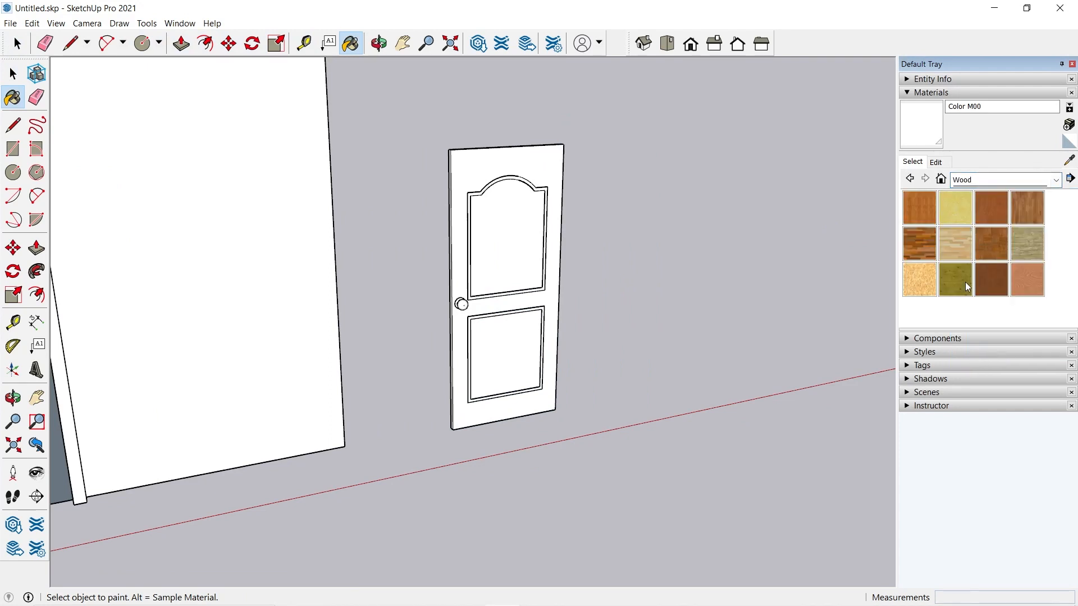
- Try painting the whole door component with Wood Veneer 01, and undo the paint
{"action": "left_click", "coordinate": [993, 277]}
{"action": "scroll", "coordinate": [679, 270], "scroll_direction": "up", "scroll_amount": 2}
{"action": "left_click", "coordinate": [438, 260]}
{"action": "middle_click_drag", "start_coordinate": [438, 259], "coordinate": [443, 260]}
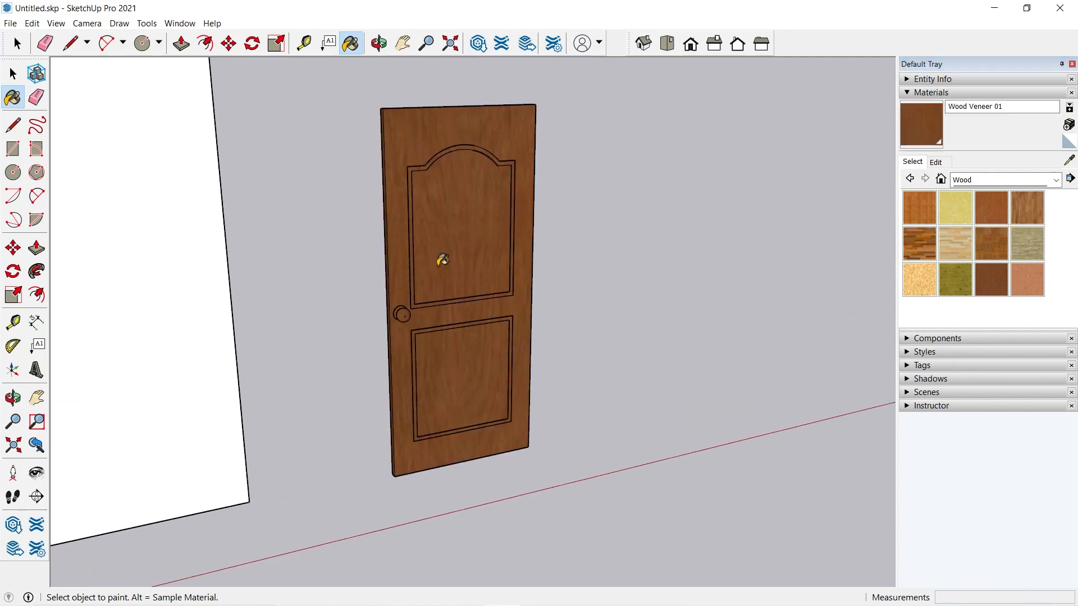
{"action": "scroll", "coordinate": [421, 312], "scroll_direction": "up", "scroll_amount": 2}
{"action": "key", "text": "ctrl+z"}
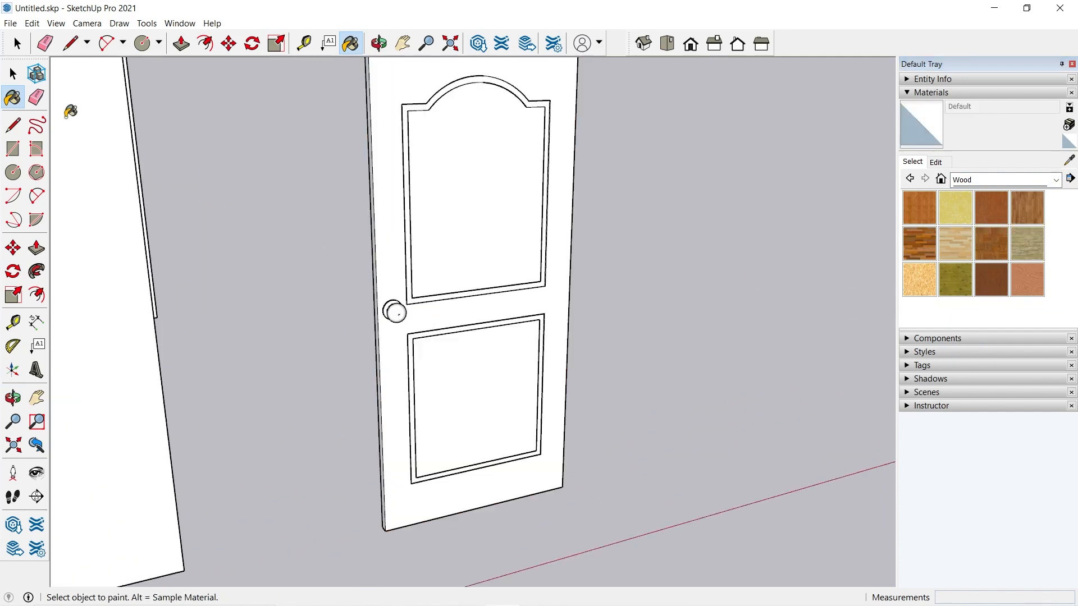
- Open the door component for editing and paint the door leaf inside it with Wood Cherry Original
{"action": "left_click", "coordinate": [17, 43]}
{"action": "double_click", "coordinate": [489, 229]}
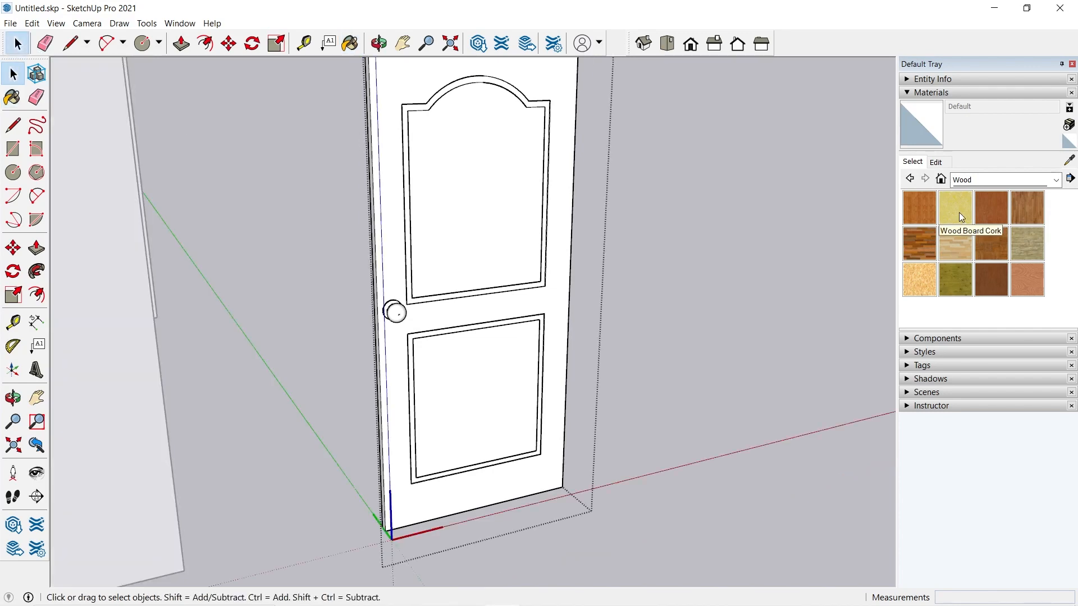
{"action": "left_click", "coordinate": [991, 208]}
{"action": "left_click", "coordinate": [499, 252]}
{"action": "mouse_move", "coordinate": [477, 258]}
{"action": "middle_mouse_down"}
{"action": "mouse_move", "coordinate": [670, 303]}
{"action": "mouse_move", "coordinate": [493, 213]}
{"action": "middle_mouse_up"}
{"action": "key", "text": "space"}
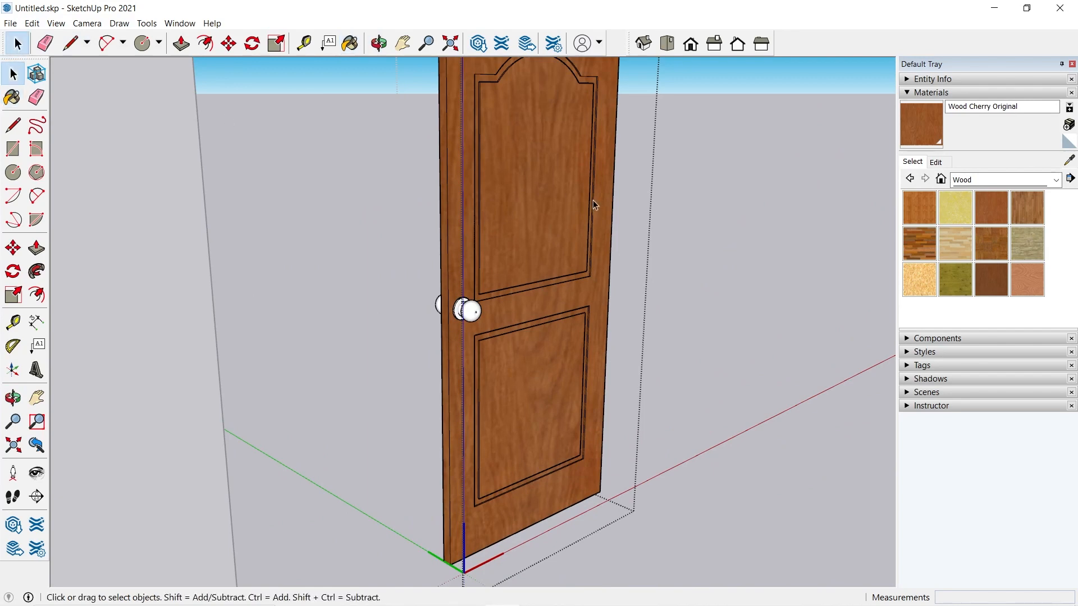
- Paint both door knobs with the Aluminum material from the Metal collection and leave the door component
{"action": "left_click", "coordinate": [1004, 181]}
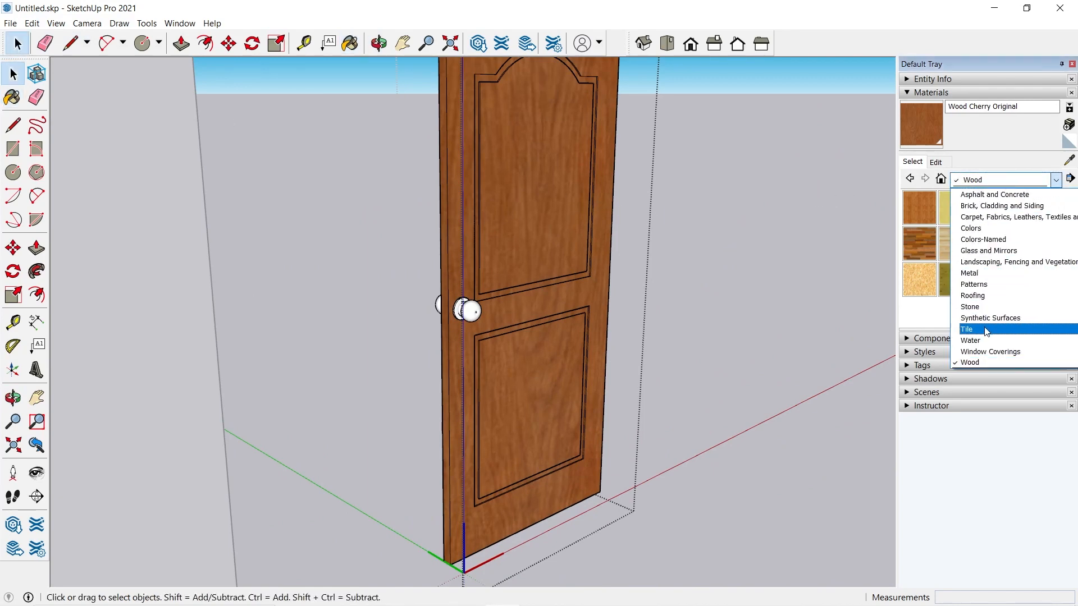
{"action": "left_click", "coordinate": [985, 273]}
{"action": "left_click", "coordinate": [986, 243]}
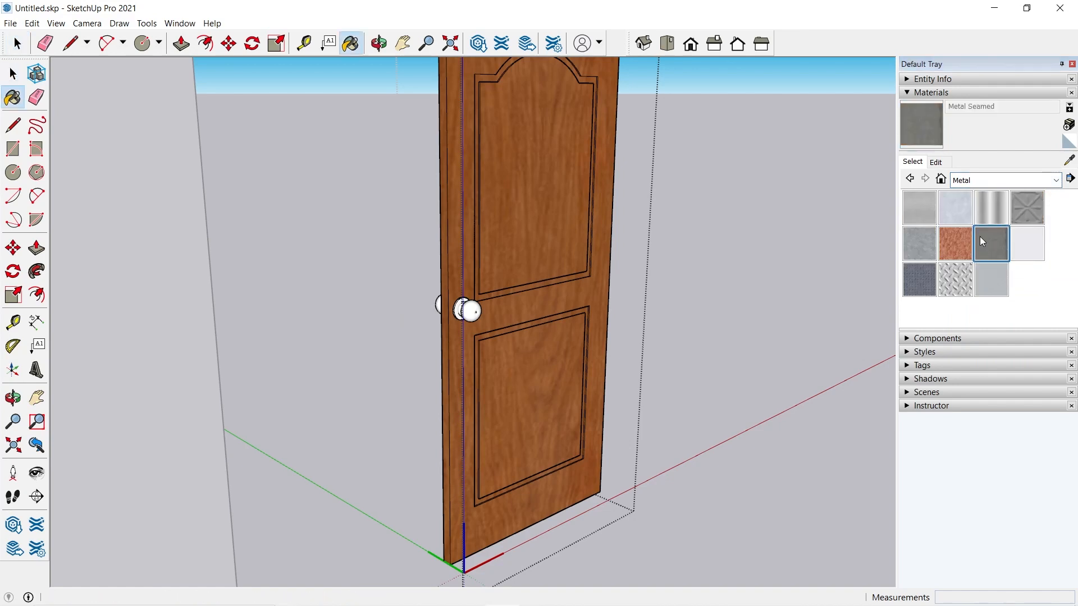
{"action": "scroll", "coordinate": [344, 311], "scroll_direction": "up", "scroll_amount": 2}
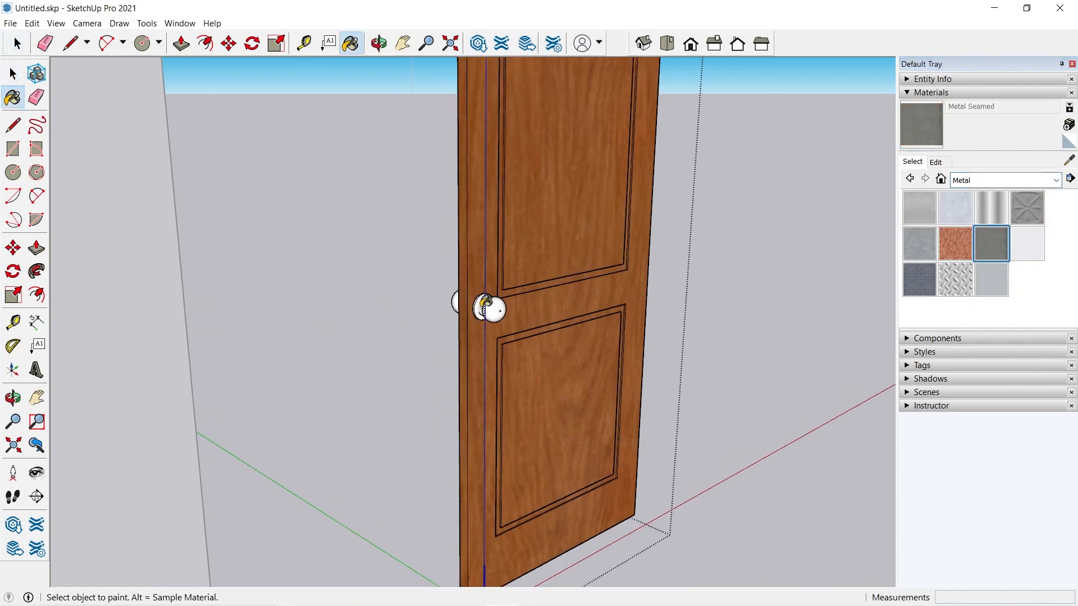
{"action": "left_click", "coordinate": [929, 212]}
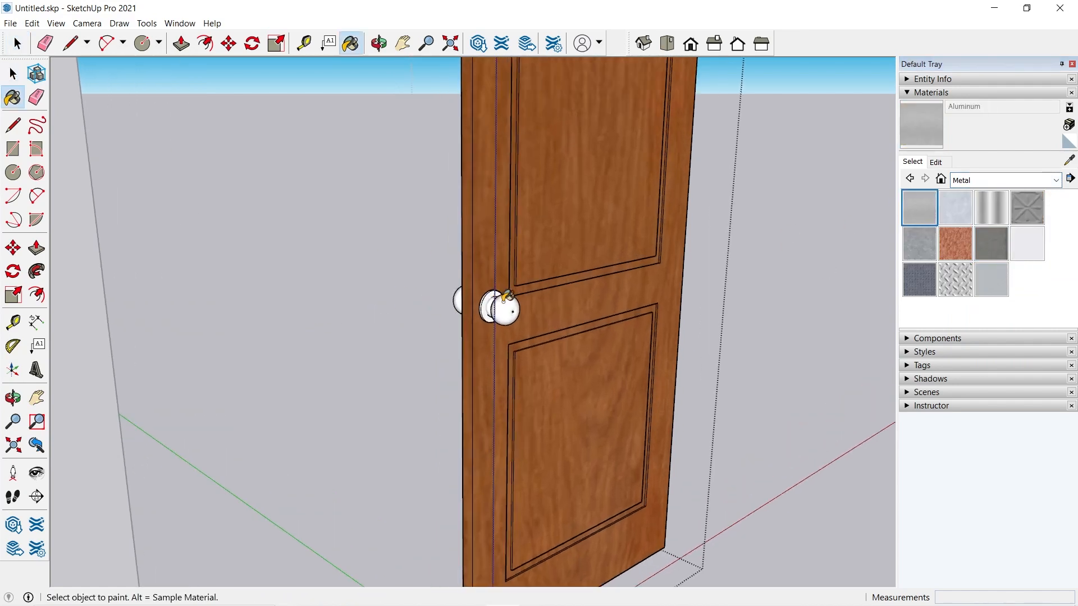
{"action": "left_click", "coordinate": [500, 308]}
{"action": "mouse_move", "coordinate": [500, 308]}
{"action": "middle_mouse_down"}
{"action": "mouse_move", "coordinate": [533, 290]}
{"action": "mouse_move", "coordinate": [438, 272]}
{"action": "middle_mouse_up"}
{"action": "left_click", "coordinate": [546, 297]}
{"action": "scroll", "coordinate": [510, 291], "scroll_direction": "down", "scroll_amount": 3}
{"action": "key", "text": "space"}
{"action": "scroll", "coordinate": [770, 231], "scroll_direction": "down", "scroll_amount": 5}
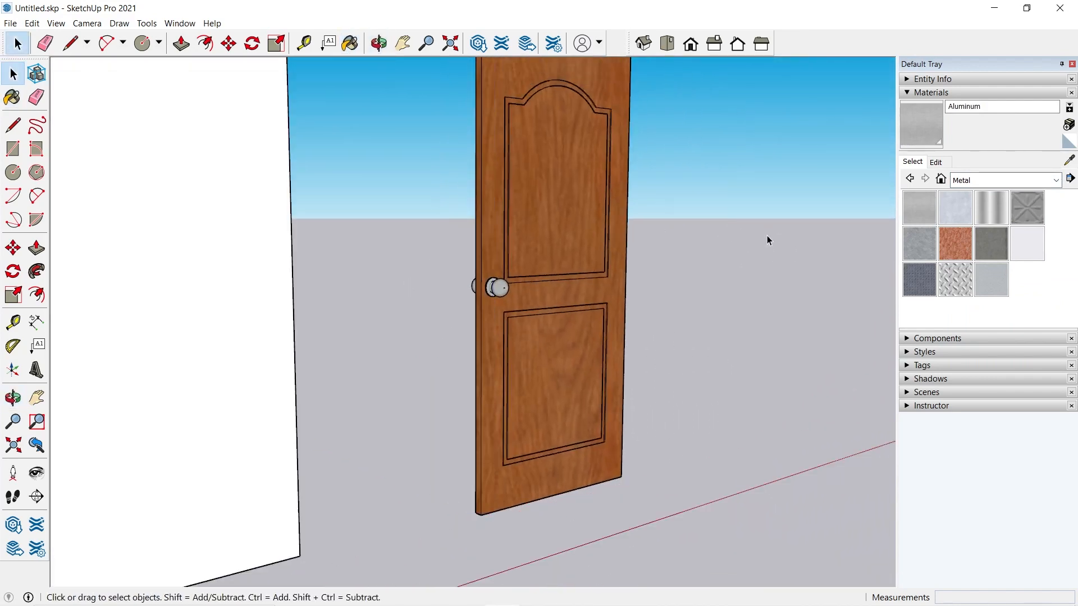
- Move the door component by its bottom corner opposite the knob into the matching inner corner of the house's door frame, and deselect it
{"action": "scroll", "coordinate": [584, 365], "scroll_direction": "up", "scroll_amount": 3}
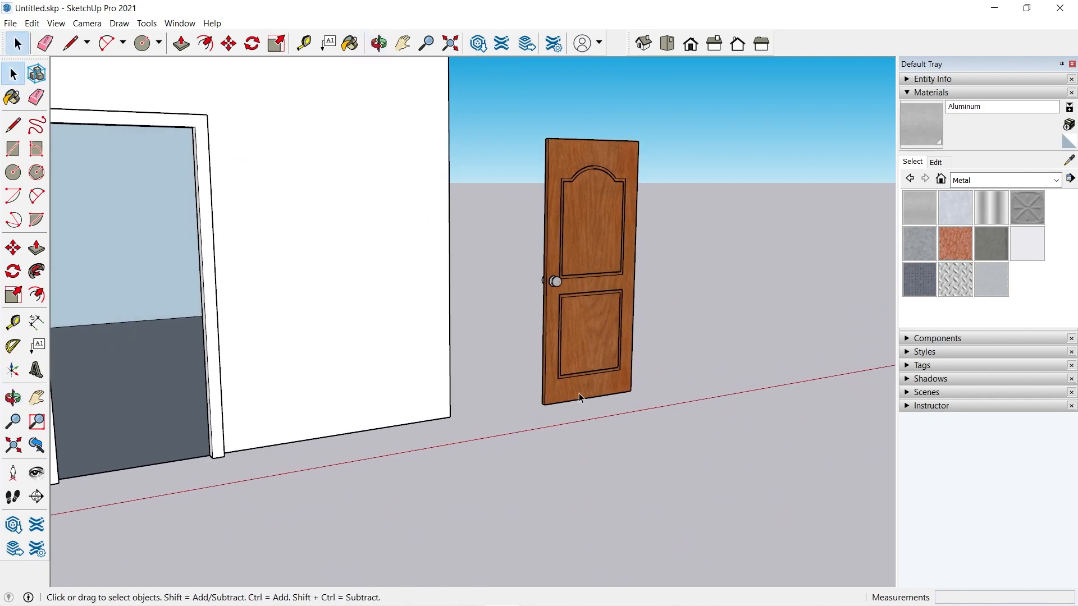
{"action": "left_click", "coordinate": [582, 393]}
{"action": "scroll", "coordinate": [630, 386], "scroll_direction": "up", "scroll_amount": 2}
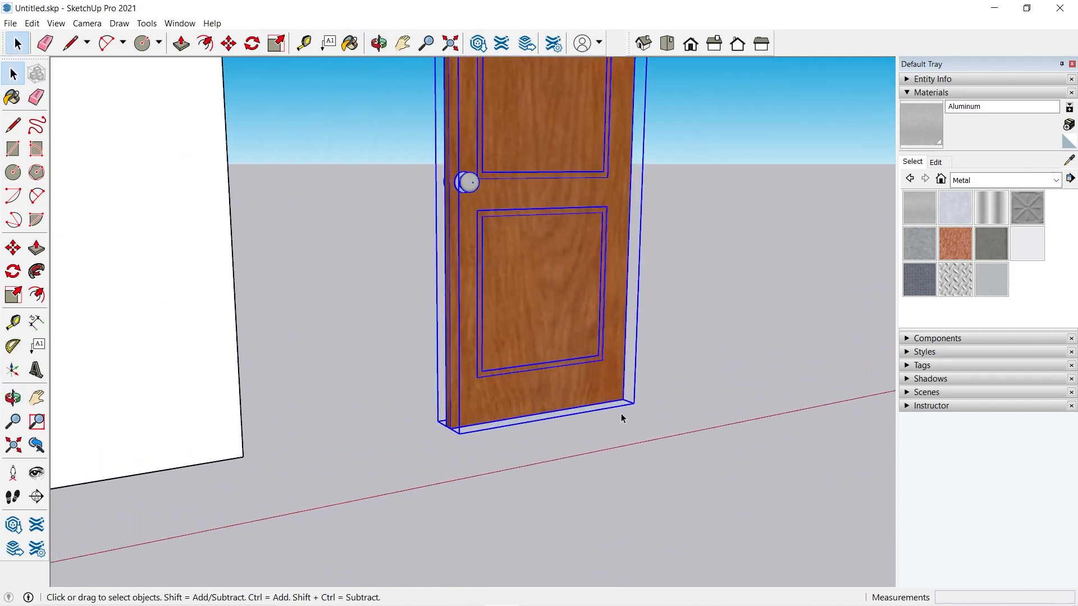
{"action": "key", "text": "m"}
{"action": "scroll", "coordinate": [621, 416], "scroll_direction": "up", "scroll_amount": 3}
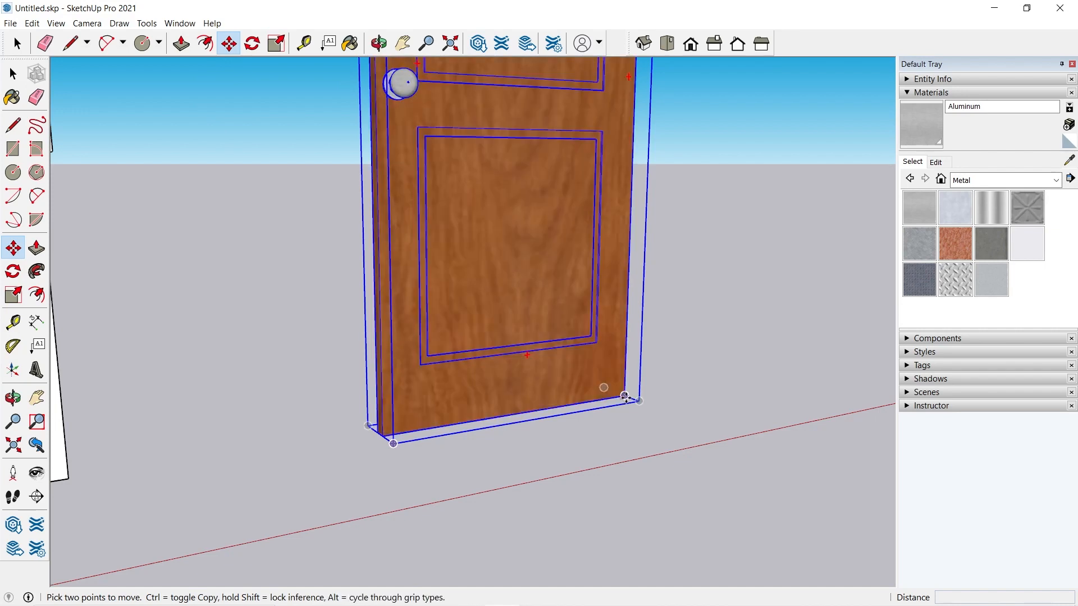
{"action": "scroll", "coordinate": [624, 396], "scroll_direction": "down", "scroll_amount": 3}
{"action": "left_click", "coordinate": [624, 396]}
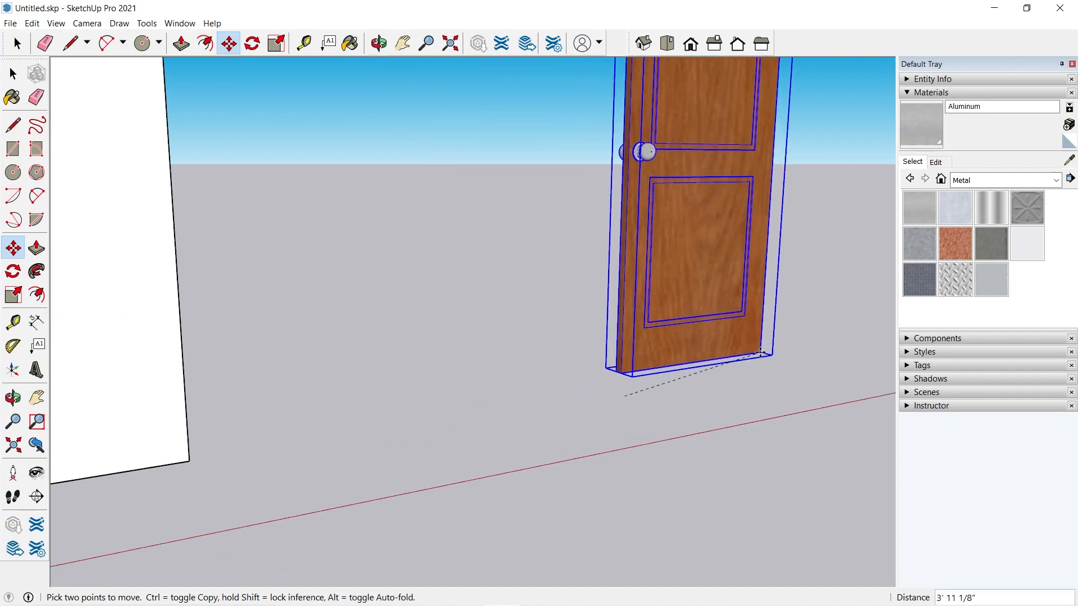
{"action": "scroll", "coordinate": [761, 352], "scroll_direction": "down", "scroll_amount": 3}
{"action": "scroll", "coordinate": [371, 416], "scroll_direction": "up", "scroll_amount": 5}
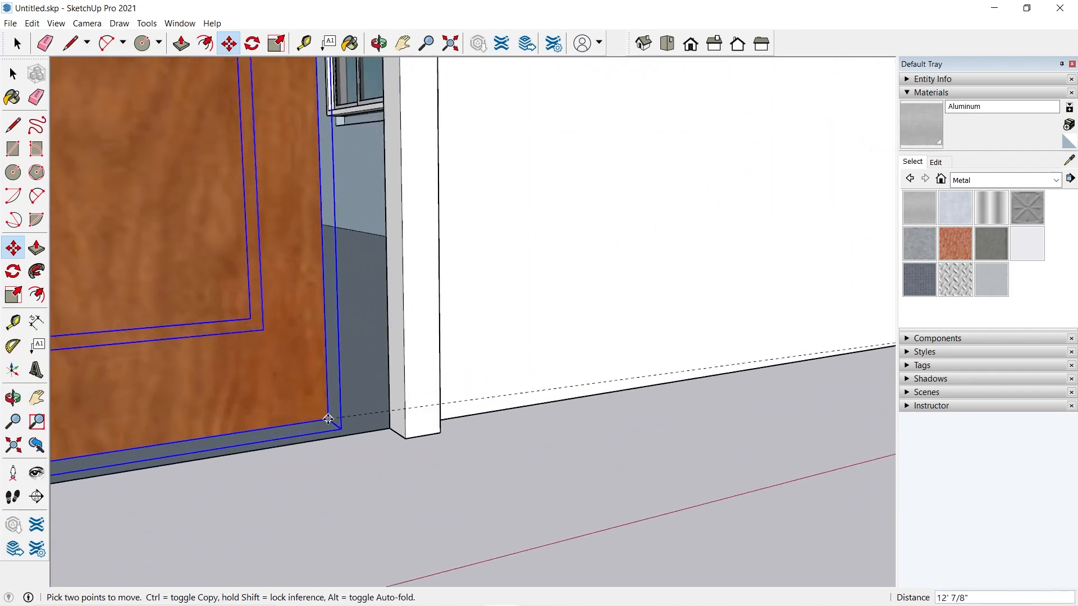
{"action": "left_click", "coordinate": [396, 432]}
{"action": "scroll", "coordinate": [482, 358], "scroll_direction": "down", "scroll_amount": 2}
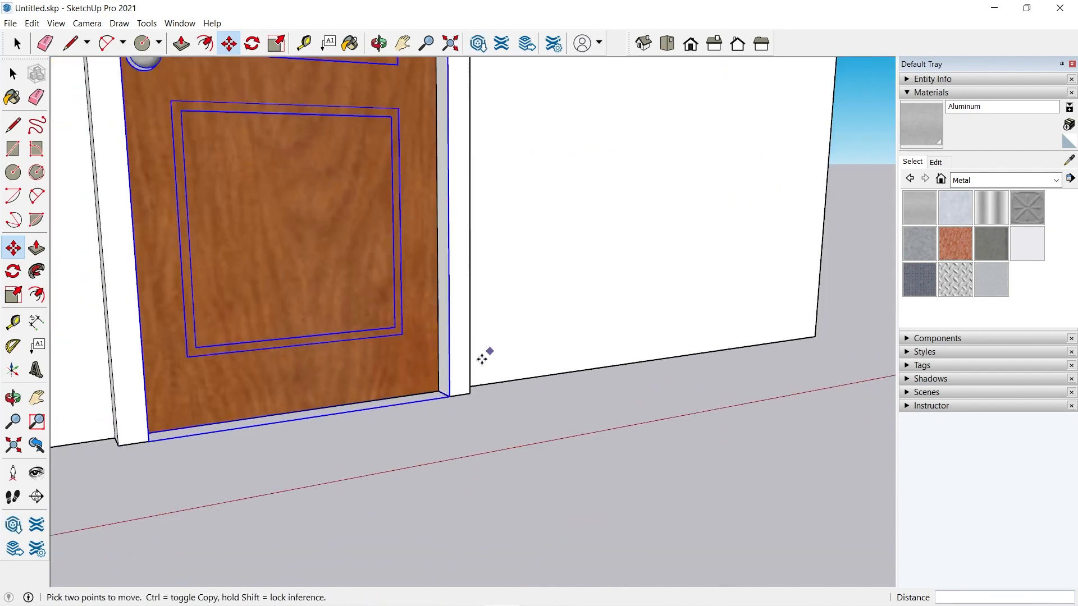
{"action": "scroll", "coordinate": [449, 387], "scroll_direction": "down", "scroll_amount": 6}
{"action": "key", "text": "space"}
{"action": "left_click", "coordinate": [595, 436]}
- Examine the house from the front, side and above with the door fitted in its frame
{"action": "middle_click_drag", "start_coordinate": [471, 402], "coordinate": [372, 413]}
{"action": "scroll", "coordinate": [372, 412], "scroll_direction": "down", "scroll_amount": 3}
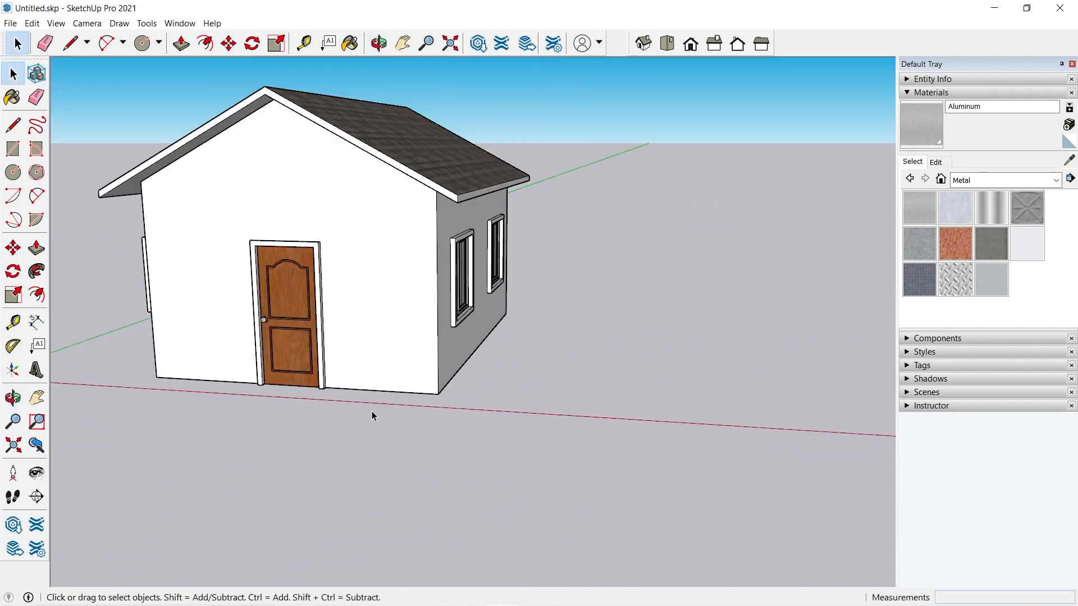
{"action": "scroll", "coordinate": [427, 404], "scroll_direction": "down", "scroll_amount": 2}
{"action": "middle_click_drag", "start_coordinate": [474, 392], "coordinate": [323, 327]}
{"action": "scroll", "coordinate": [266, 303], "scroll_direction": "up", "scroll_amount": 4}
{"action": "scroll", "coordinate": [514, 400], "scroll_direction": "down", "scroll_amount": 3}
{"action": "middle_click_drag", "start_coordinate": [514, 400], "coordinate": [443, 461]}
{"action": "scroll", "coordinate": [391, 319], "scroll_direction": "up", "scroll_amount": 3}
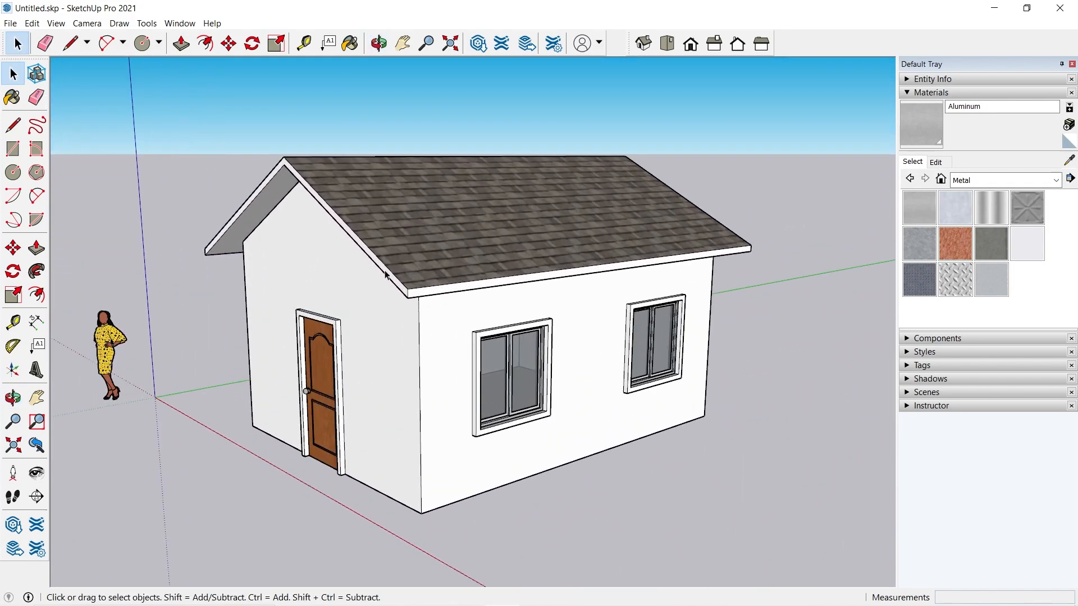
{"action": "middle_click_drag", "start_coordinate": [385, 275], "coordinate": [405, 307]}
{"action": "middle_click_drag", "start_coordinate": [406, 381], "coordinate": [450, 337]}
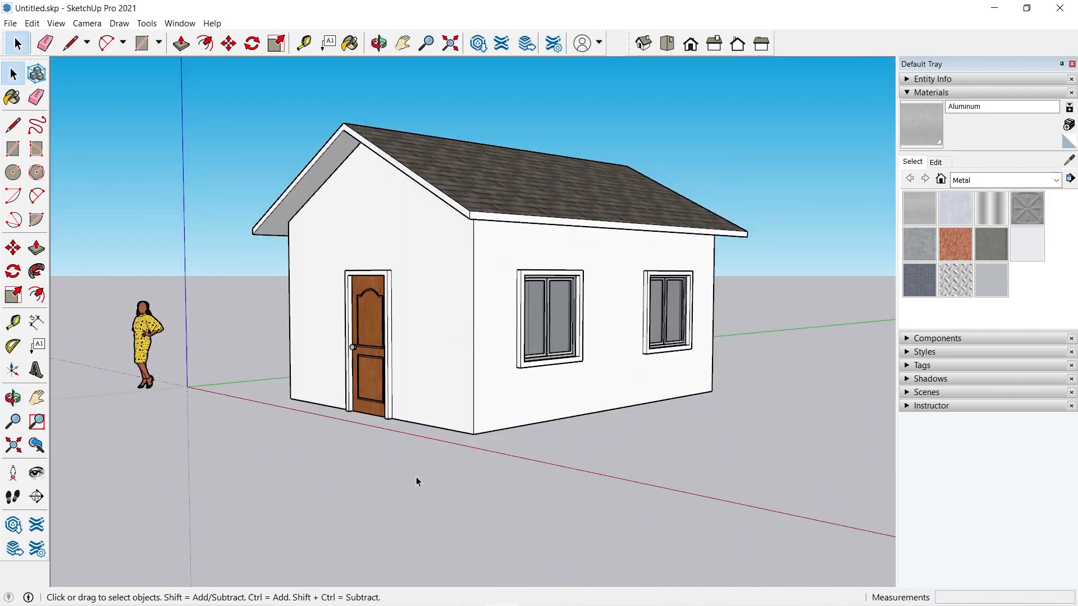
- Open the house group from below and draw a 3' 6" line closing the floor outline across the doorway gap
{"action": "middle_click_drag", "start_coordinate": [416, 476], "coordinate": [447, 224]}
{"action": "scroll", "coordinate": [371, 318], "scroll_direction": "up", "scroll_amount": 4}
{"action": "mouse_move", "coordinate": [397, 321]}
{"action": "middle_mouse_down"}
{"action": "mouse_move", "coordinate": [397, 296]}
{"action": "mouse_move", "coordinate": [377, 275]}
{"action": "middle_mouse_up"}
{"action": "double_click", "coordinate": [395, 295]}
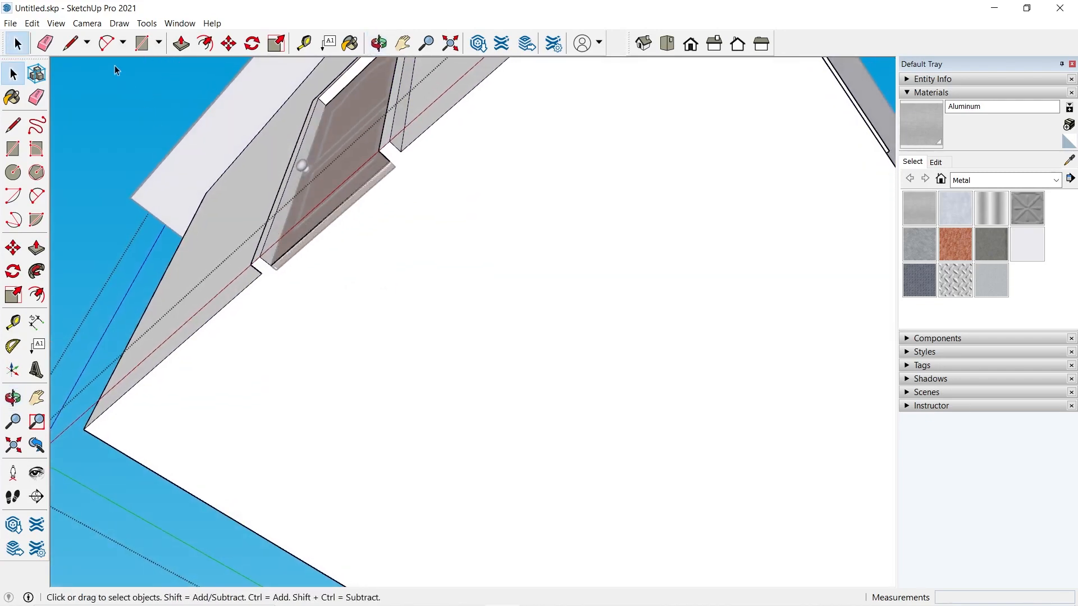
{"action": "left_click", "coordinate": [71, 43]}
{"action": "left_click", "coordinate": [263, 268]}
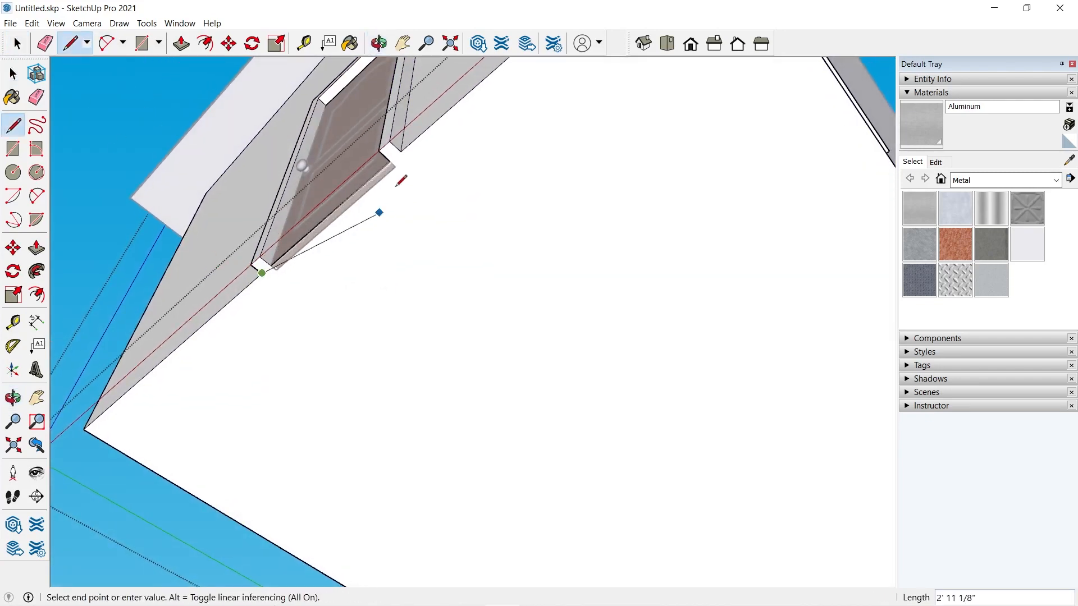
{"action": "left_click", "coordinate": [401, 150]}
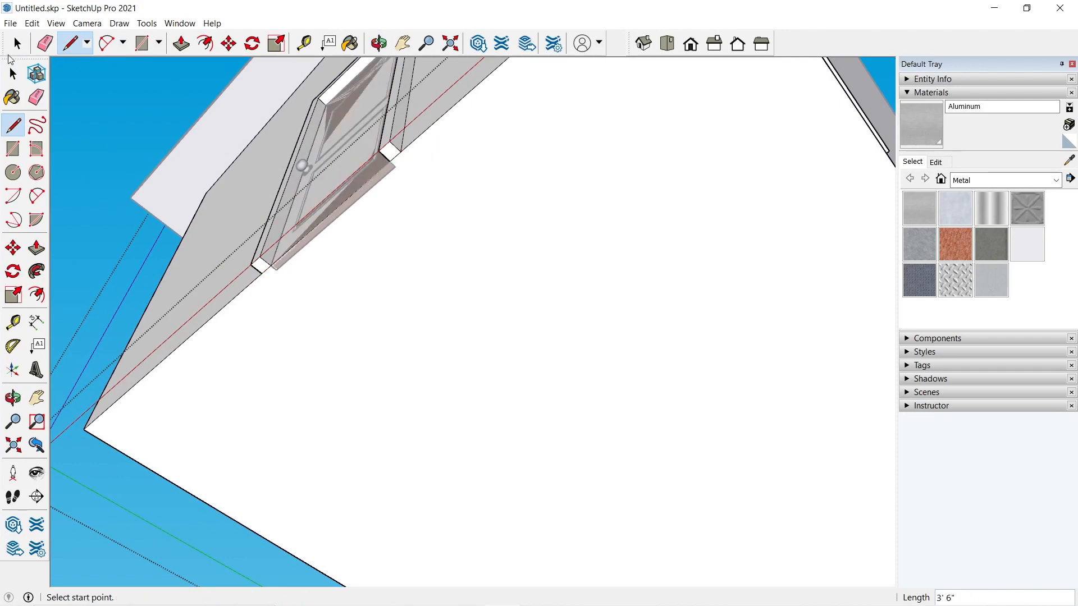
- Delete the unwanted face covering the doorway in the house group
{"action": "left_click", "coordinate": [17, 43]}
{"action": "middle_click_drag", "start_coordinate": [297, 138], "coordinate": [328, 216]}
{"action": "left_click", "coordinate": [397, 231]}
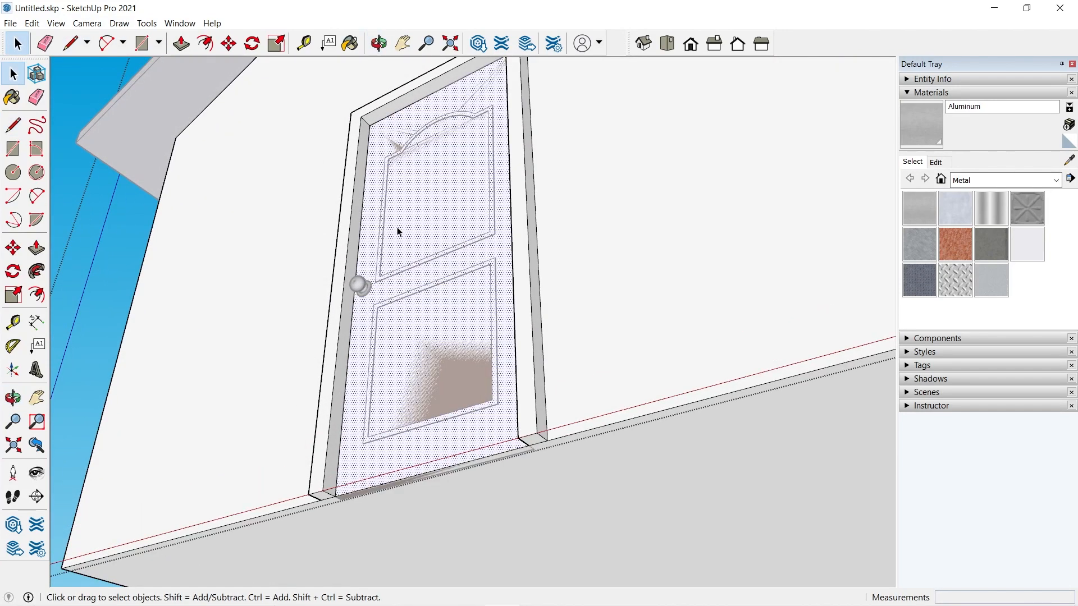
{"action": "scroll", "coordinate": [396, 227], "scroll_direction": "down", "scroll_amount": 6}
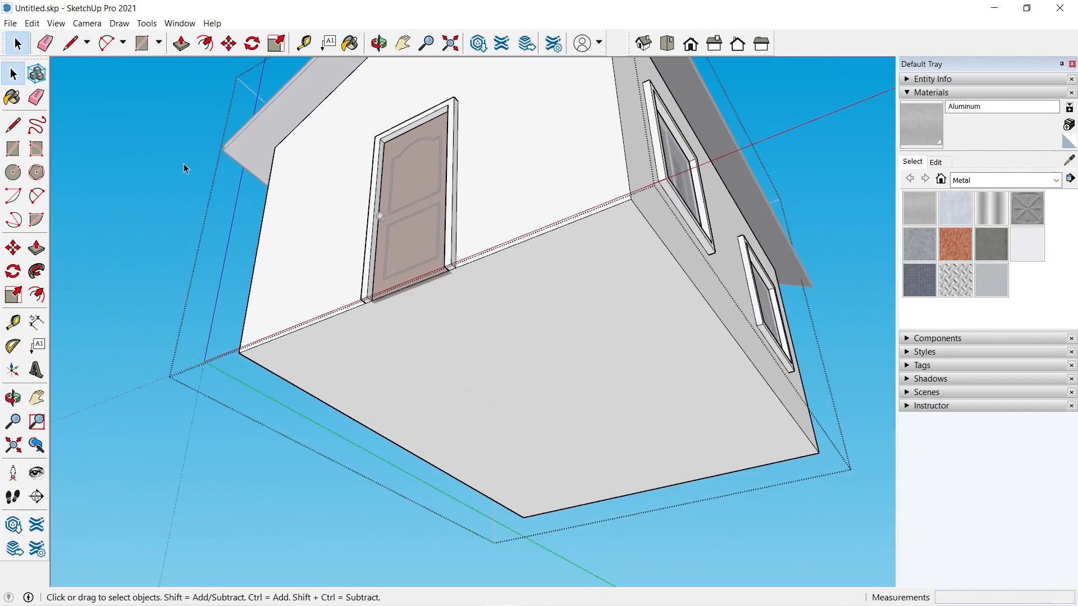
- Copy the floor face with its edges, exit the house group and paste the copy in place
{"action": "double_click", "coordinate": [514, 388]}
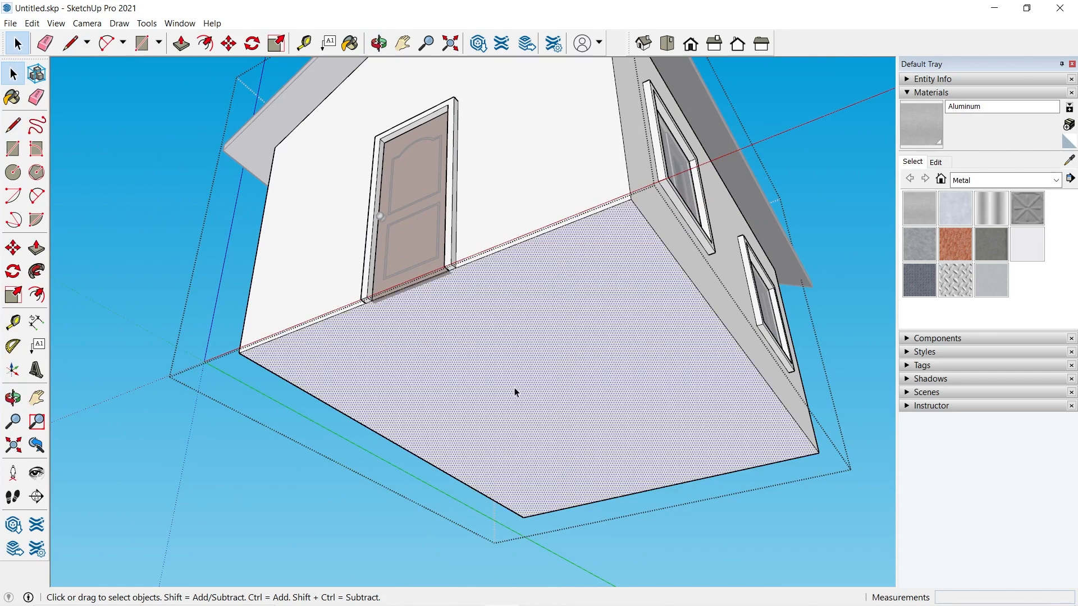
{"action": "left_click", "coordinate": [42, 26]}
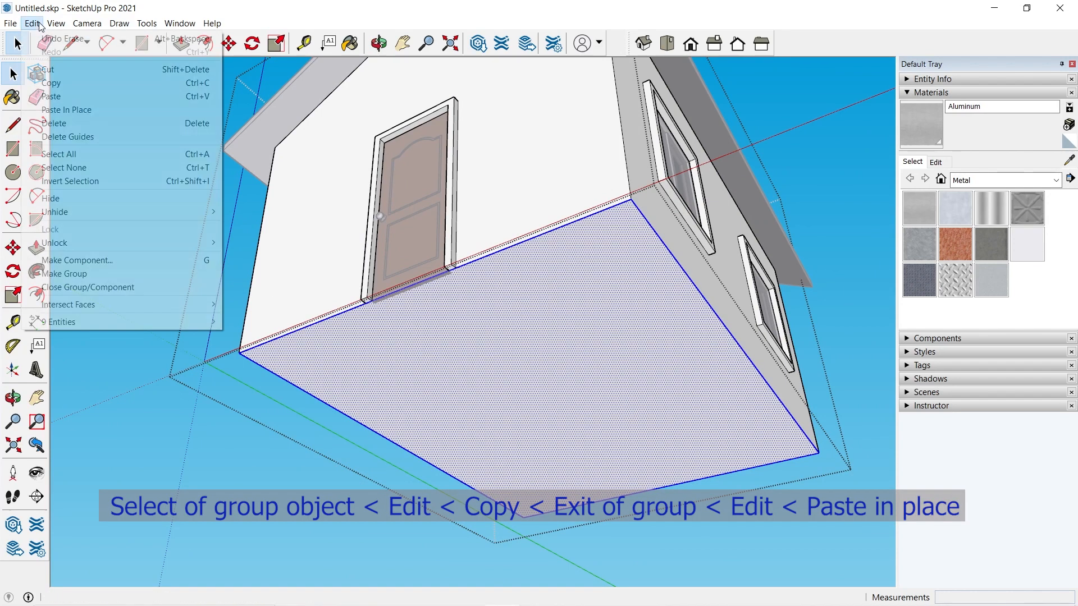
{"action": "left_click", "coordinate": [79, 79]}
{"action": "left_click", "coordinate": [110, 159]}
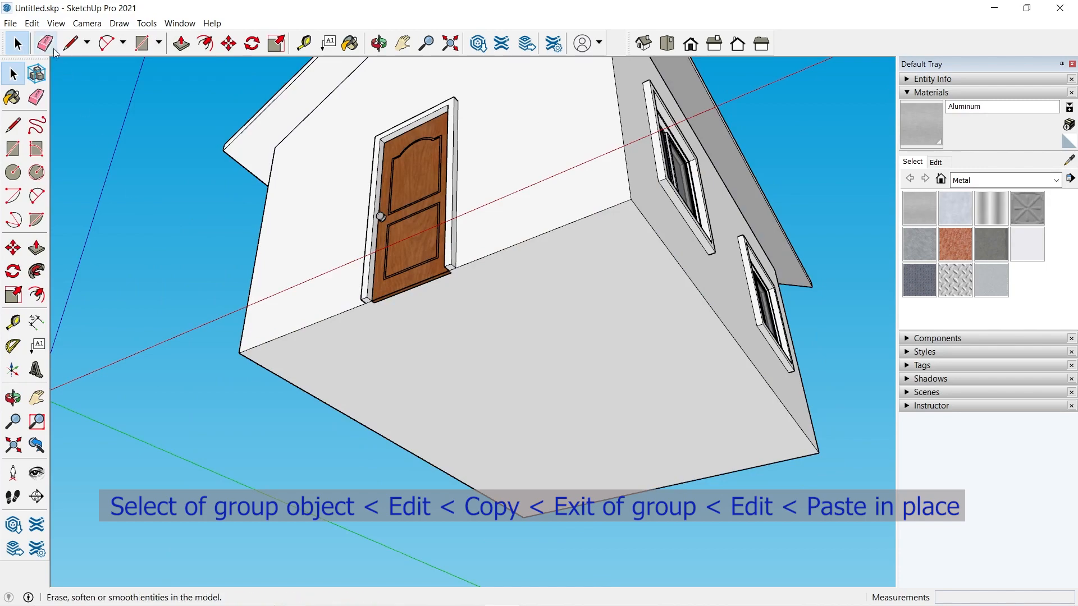
{"action": "left_click", "coordinate": [32, 23]}
{"action": "left_click", "coordinate": [63, 110]}
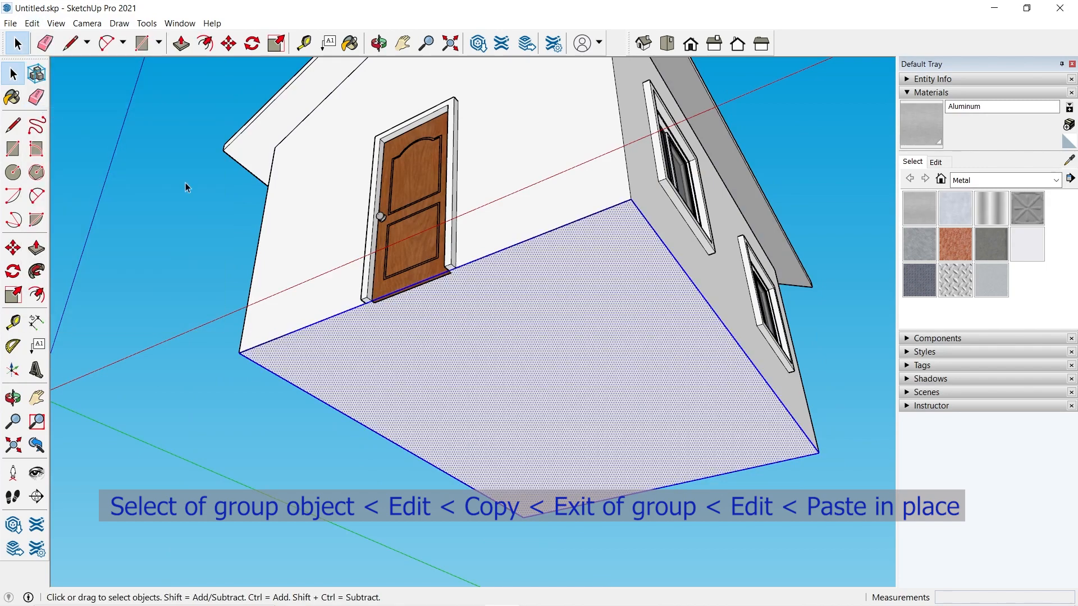
- Push/Pull the pasted floor face 1' downward to form a base under the house
{"action": "scroll", "coordinate": [444, 258], "scroll_direction": "down", "scroll_amount": 2}
{"action": "middle_click_drag", "start_coordinate": [447, 265], "coordinate": [491, 354]}
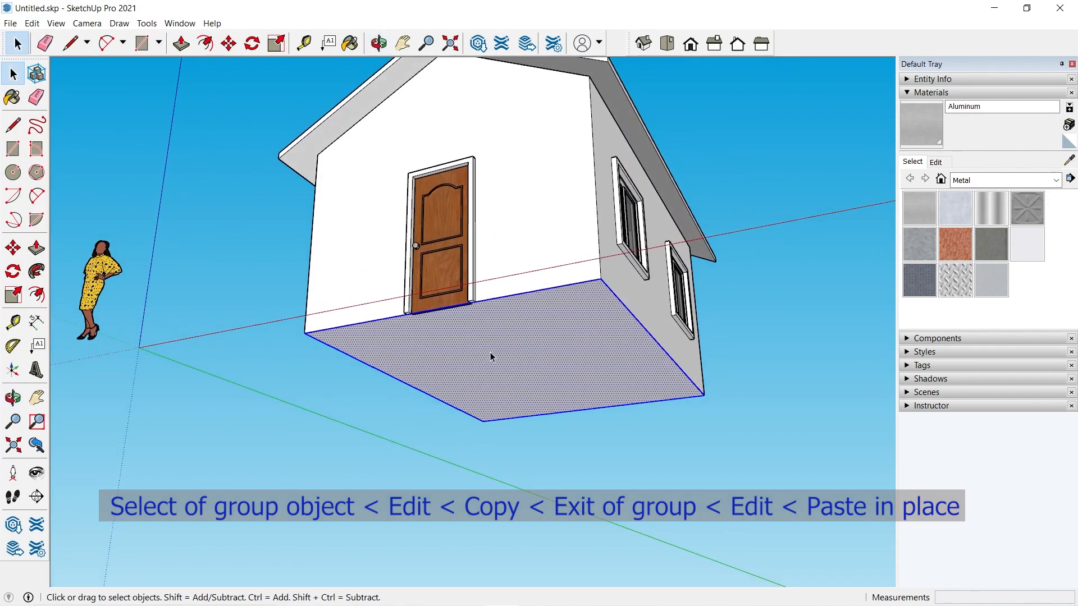
{"action": "left_click", "coordinate": [181, 43]}
{"action": "left_click", "coordinate": [442, 351]}
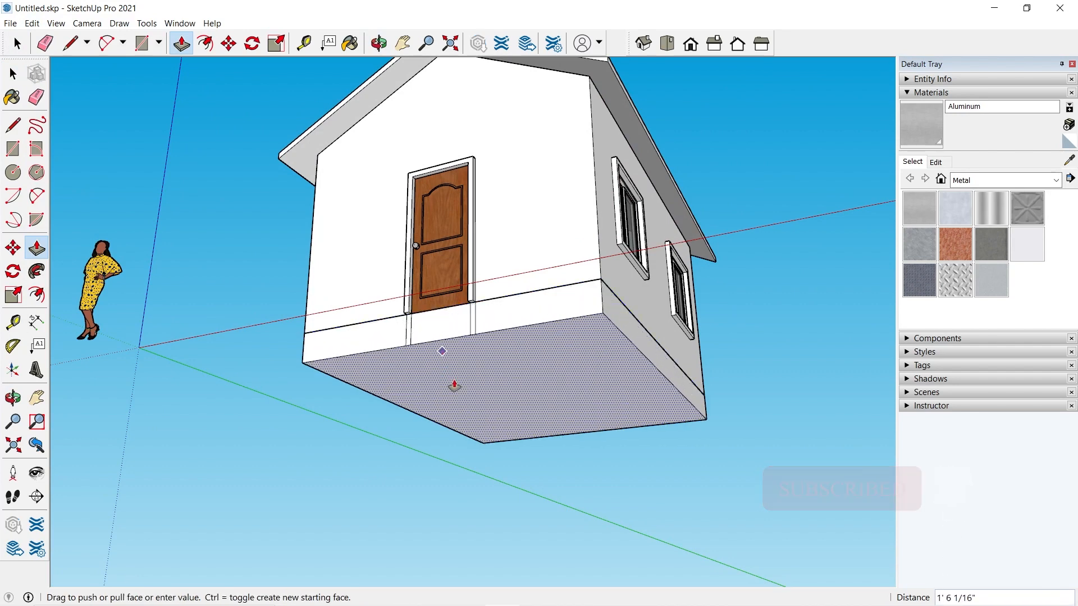
{"action": "type", "text": "1'"}
{"action": "key", "text": "Return"}
- Erase the leftover vertical edges below both door jambs on the front of the base
{"action": "key", "text": "e"}
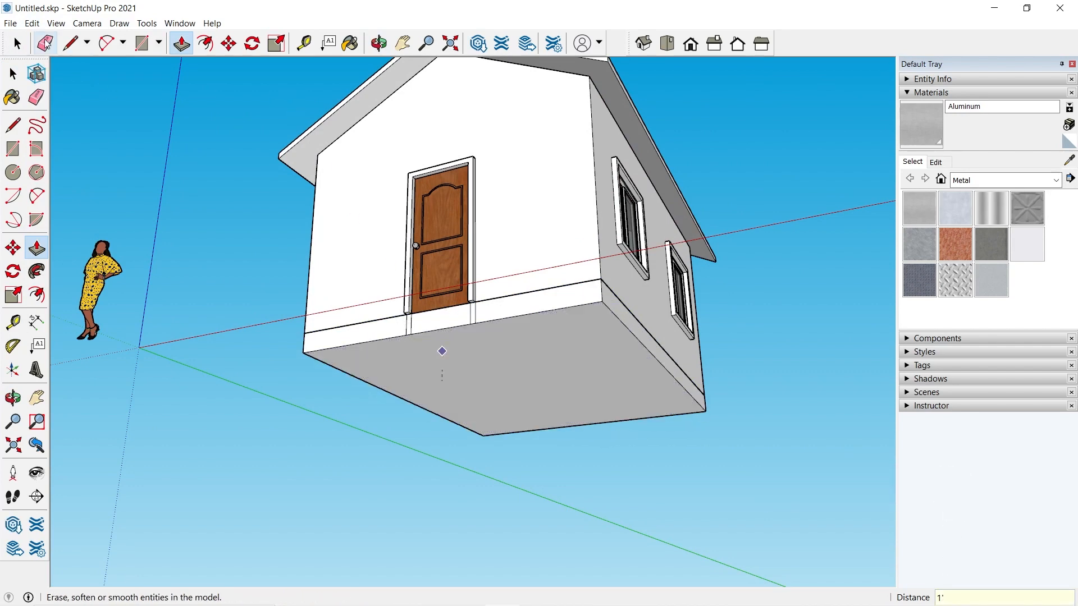
{"action": "scroll", "coordinate": [513, 342], "scroll_direction": "up", "scroll_amount": 4}
{"action": "left_click_drag", "start_coordinate": [563, 347], "coordinate": [540, 354]}
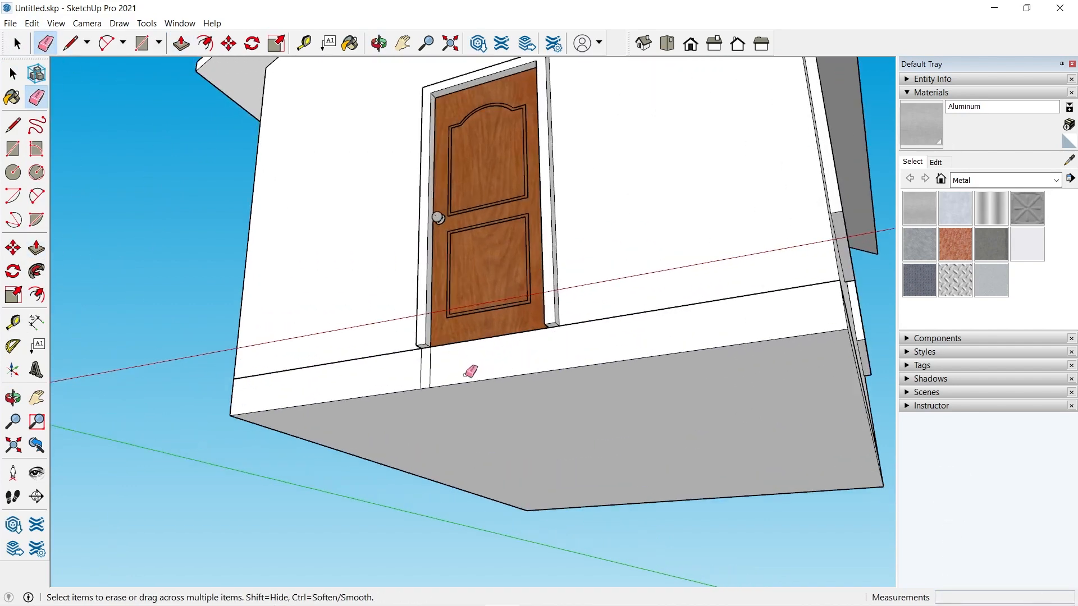
{"action": "left_click_drag", "start_coordinate": [439, 373], "coordinate": [410, 377]}
{"action": "scroll", "coordinate": [395, 314], "scroll_direction": "down", "scroll_amount": 2}
{"action": "left_click", "coordinate": [17, 45]}
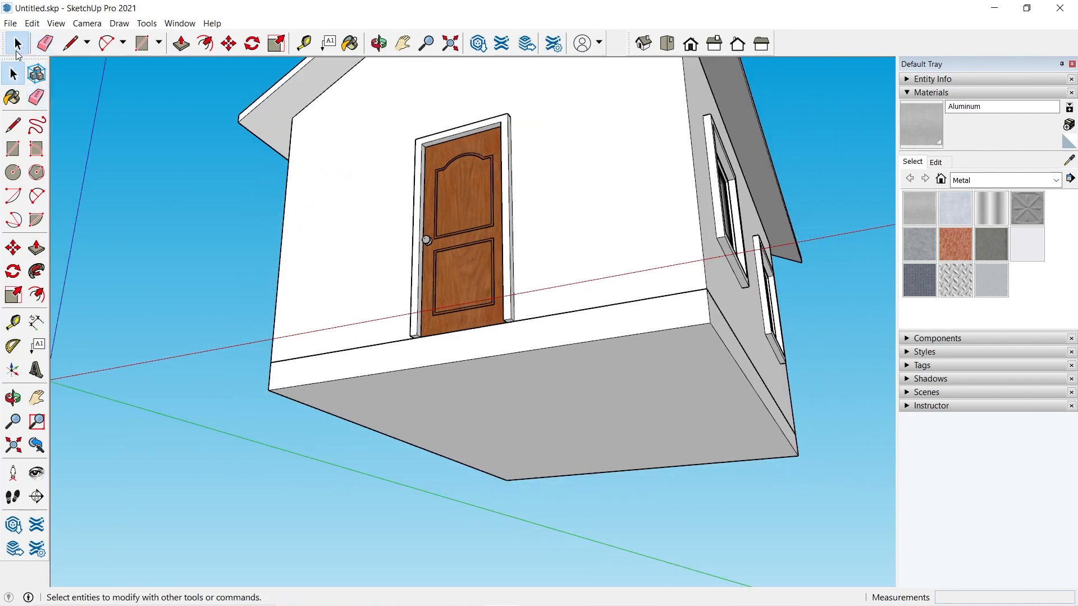
- Place a vertical guide 6" outward from the door frame's outer edge on the side opposite the knob
{"action": "scroll", "coordinate": [457, 255], "scroll_direction": "down", "scroll_amount": 2}
{"action": "scroll", "coordinate": [514, 368], "scroll_direction": "up", "scroll_amount": 2}
{"action": "mouse_move", "coordinate": [456, 256]}
{"action": "middle_mouse_down"}
{"action": "mouse_move", "coordinate": [514, 366]}
{"action": "mouse_move", "coordinate": [578, 365]}
{"action": "mouse_move", "coordinate": [406, 350]}
{"action": "mouse_move", "coordinate": [393, 388]}
{"action": "mouse_move", "coordinate": [381, 375]}
{"action": "mouse_move", "coordinate": [390, 398]}
{"action": "middle_mouse_up"}
{"action": "scroll", "coordinate": [563, 360], "scroll_direction": "up", "scroll_amount": 3}
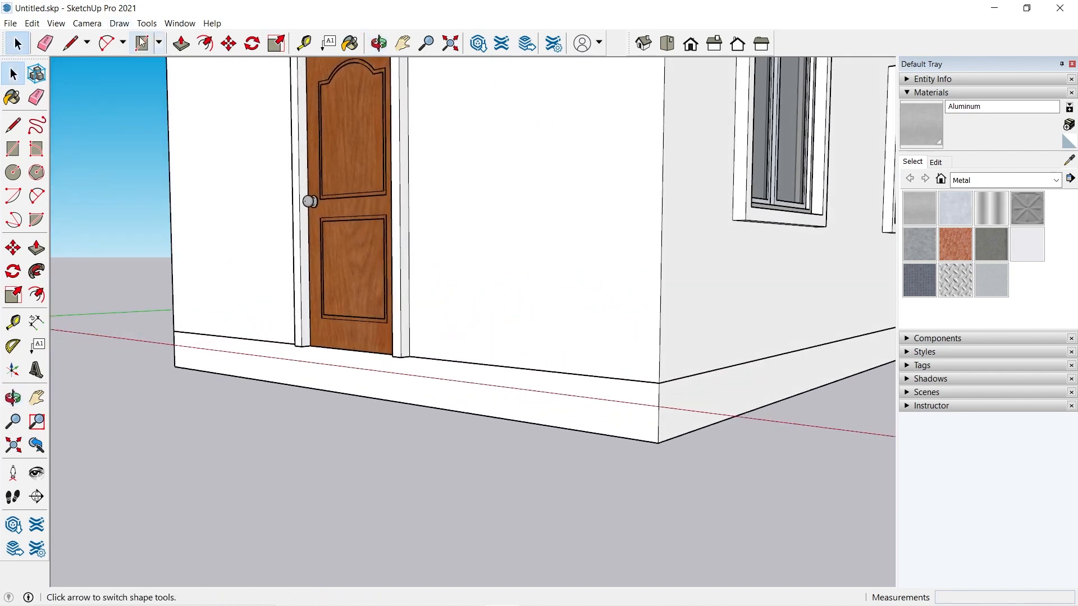
{"action": "left_click", "coordinate": [304, 43]}
{"action": "scroll", "coordinate": [359, 281], "scroll_direction": "up", "scroll_amount": 2}
{"action": "left_click", "coordinate": [424, 308]}
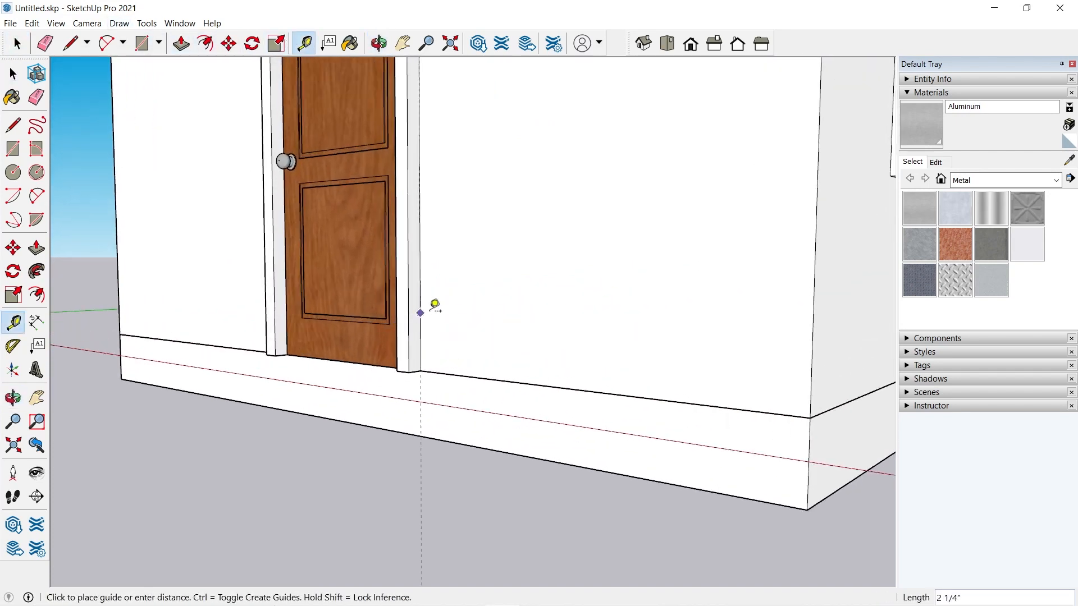
{"action": "type", "text": "6"}
{"action": "key", "text": "Return"}
- Place a vertical guide 6" outward from the door frame's outer edge on the knob side
{"action": "middle_click_drag", "start_coordinate": [295, 322], "coordinate": [591, 286]}
{"action": "left_click", "coordinate": [457, 252]}
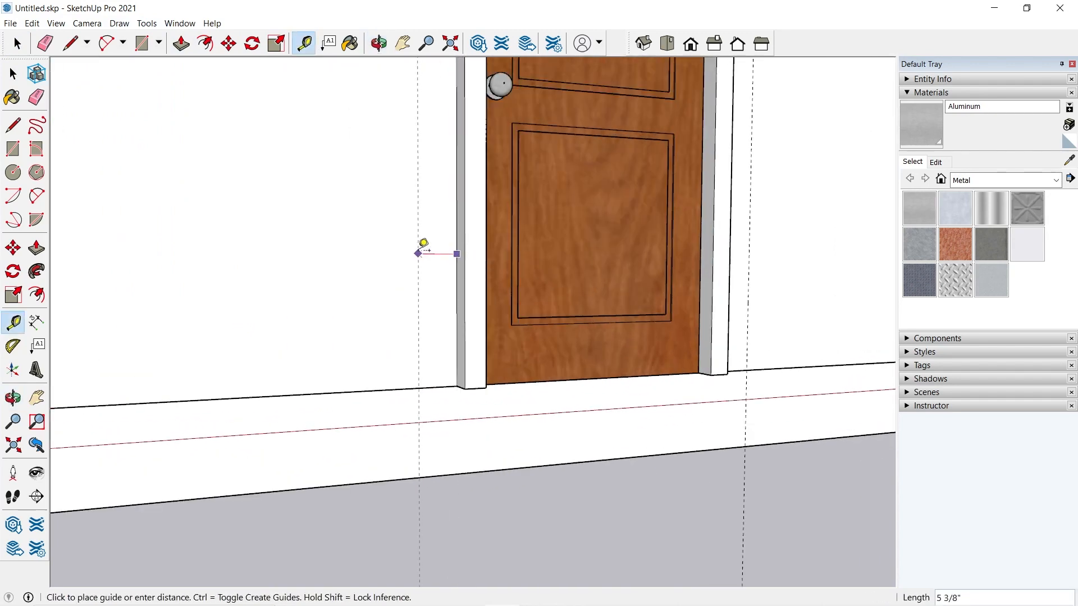
{"action": "type", "text": "6"}
{"action": "key", "text": "Return"}
- Place a horizontal guide 6" below the top edge of the base's front face
{"action": "scroll", "coordinate": [275, 328], "scroll_direction": "down", "scroll_amount": 2}
{"action": "middle_click_drag", "start_coordinate": [388, 369], "coordinate": [312, 371]}
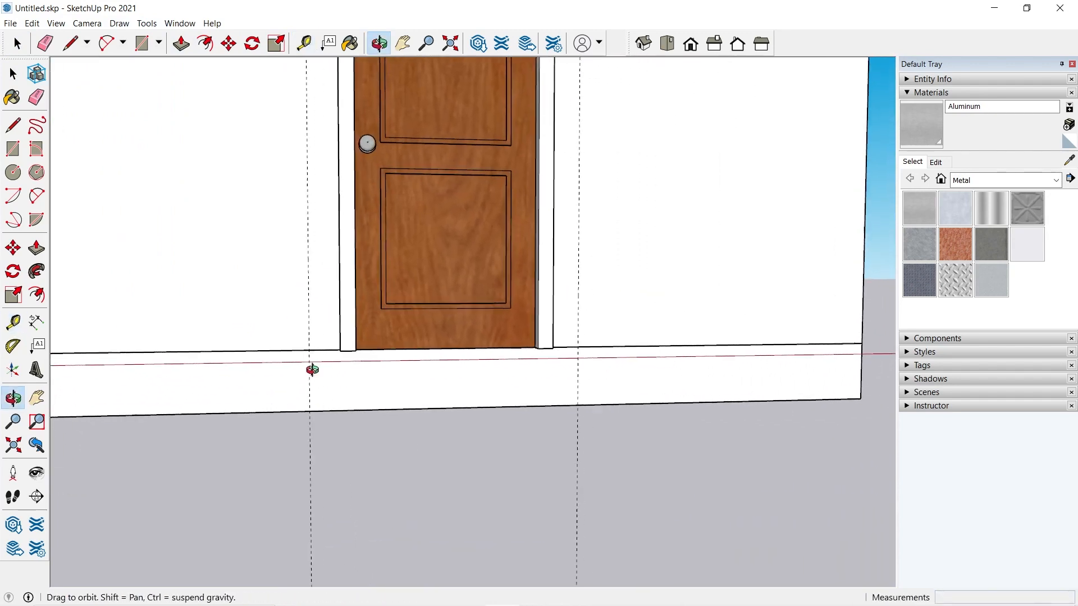
{"action": "scroll", "coordinate": [292, 377], "scroll_direction": "up", "scroll_amount": 2}
{"action": "left_click", "coordinate": [345, 337]}
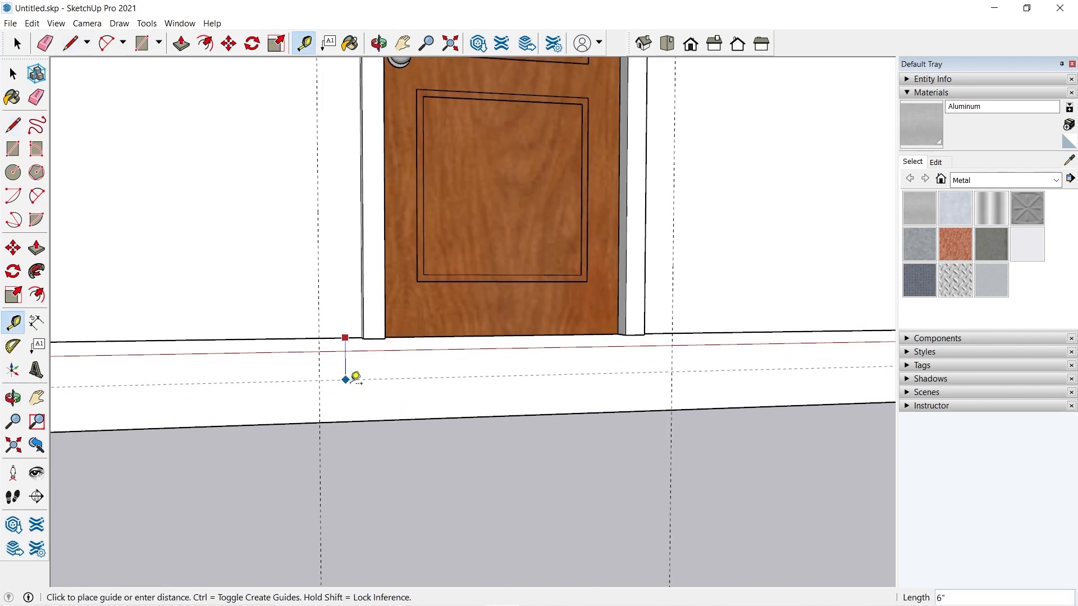
{"action": "type", "text": "6"}
{"action": "key", "text": "Return"}
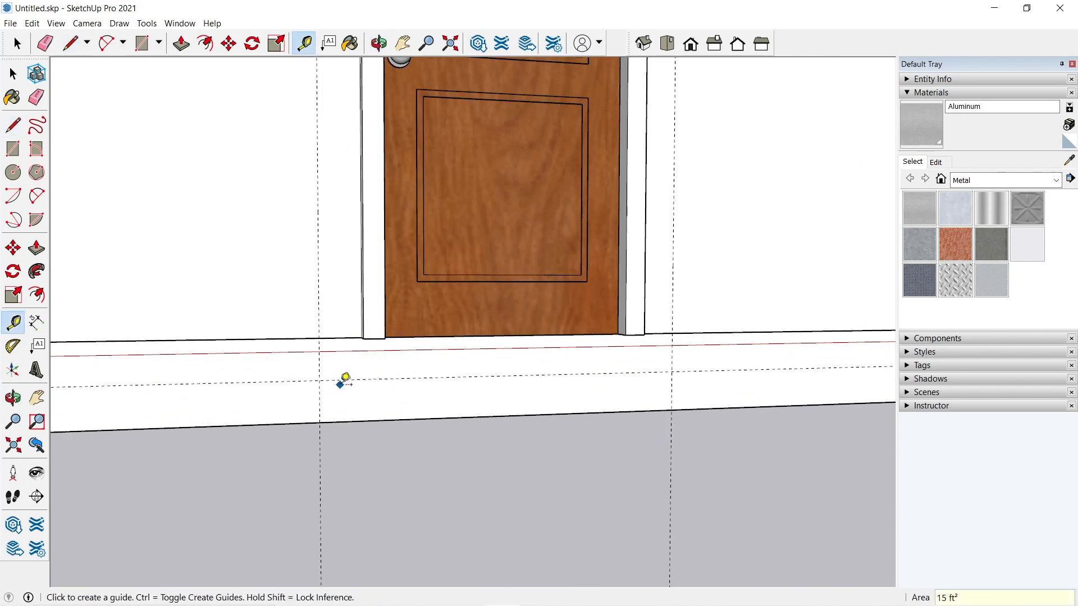
- Draw the entrance step's 6" high outline on the base's front face, following the two vertical guides and the horizontal guide
{"action": "left_click", "coordinate": [69, 43]}
{"action": "left_click", "coordinate": [321, 422]}
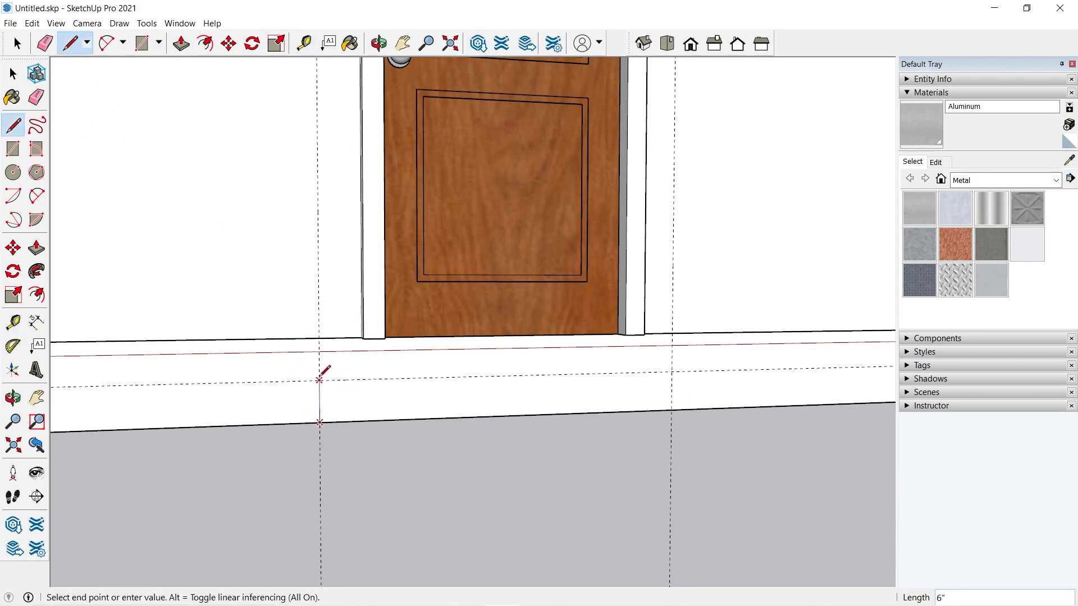
{"action": "left_click", "coordinate": [320, 381]}
{"action": "left_click", "coordinate": [672, 371]}
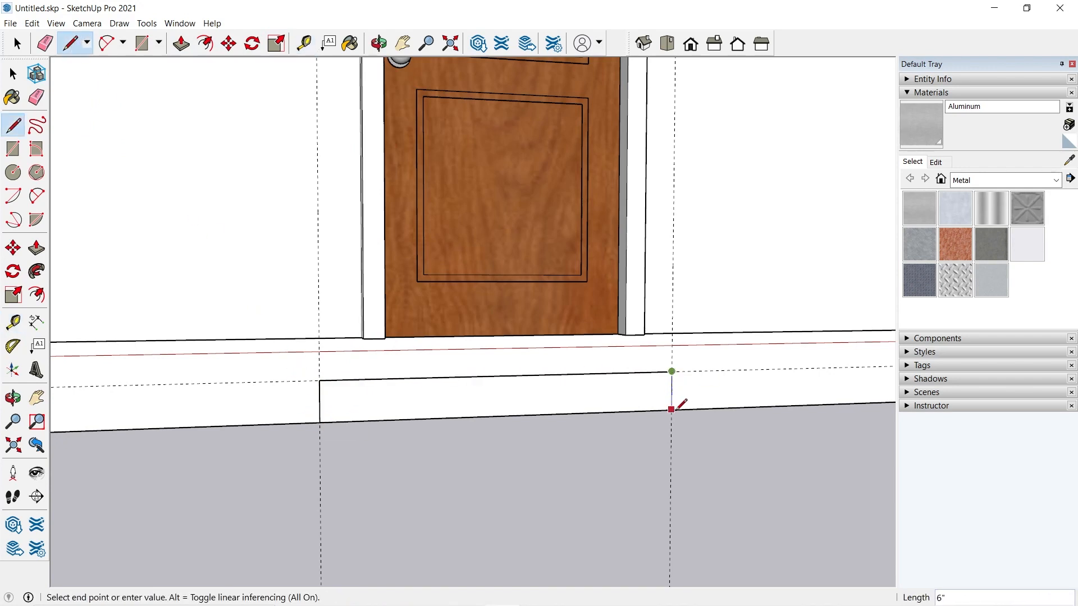
{"action": "left_click", "coordinate": [672, 410]}
- Delete all guides from the model
{"action": "scroll", "coordinate": [579, 354], "scroll_direction": "down", "scroll_amount": 1}
{"action": "scroll", "coordinate": [275, 264], "scroll_direction": "down", "scroll_amount": 2}
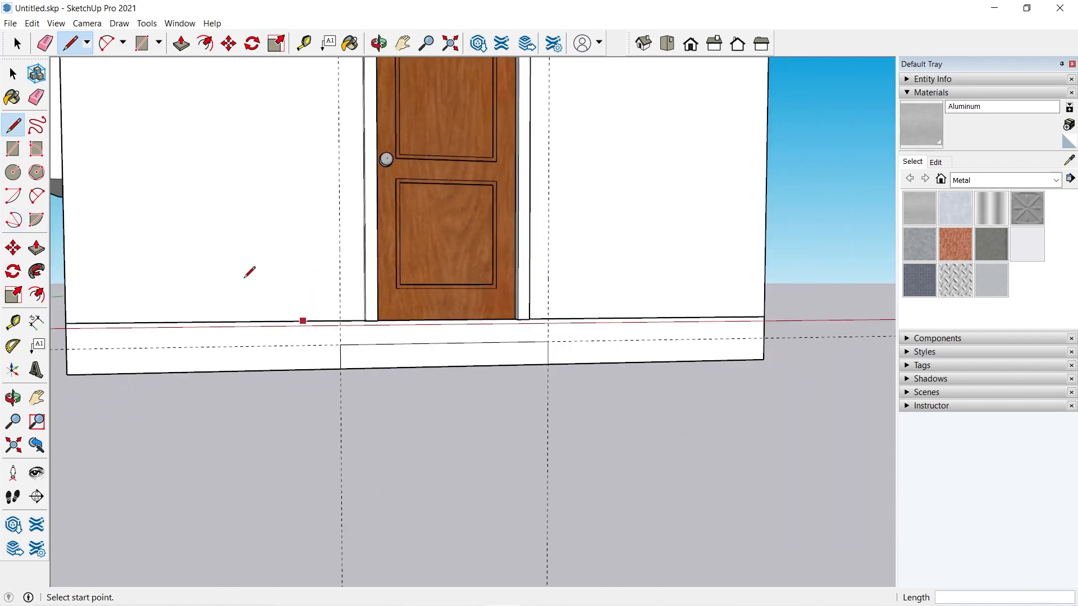
{"action": "left_click", "coordinate": [18, 45]}
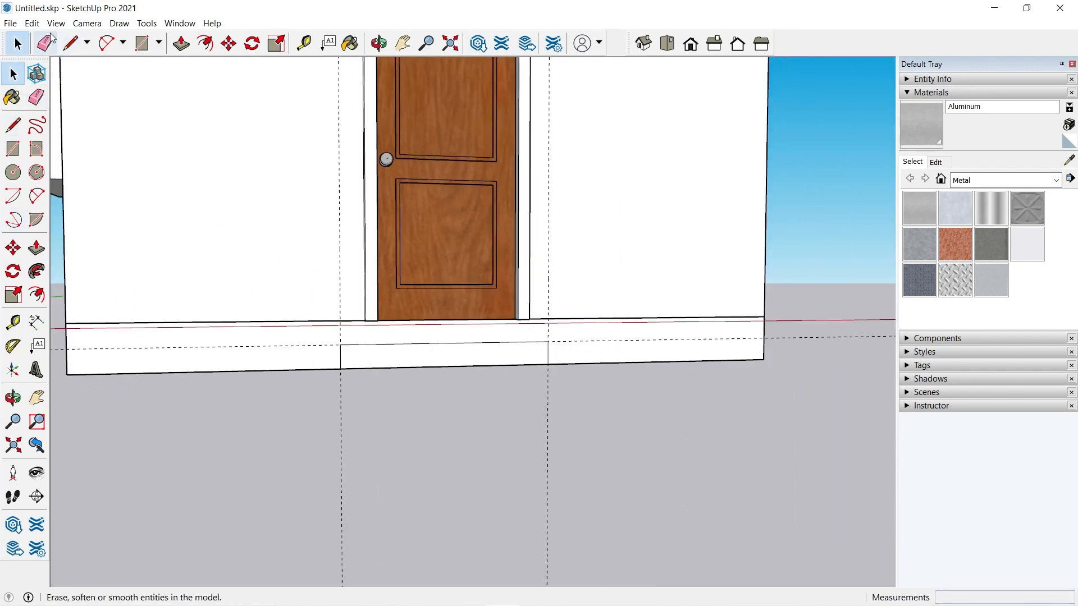
{"action": "left_click", "coordinate": [36, 24]}
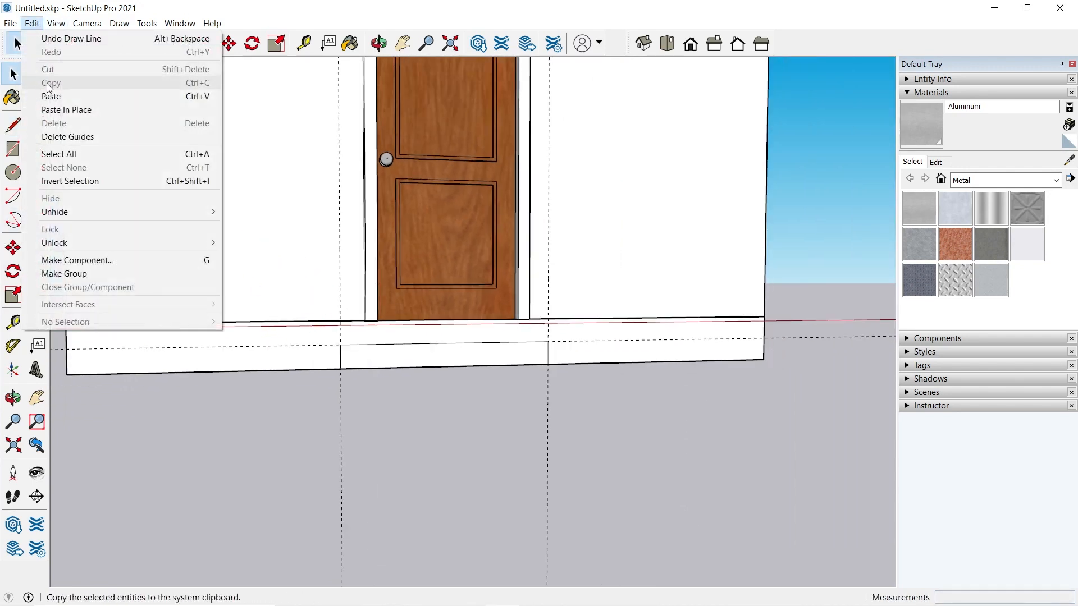
{"action": "left_click", "coordinate": [68, 136]}
- Extrude the step profile below the door outward from the base by 1'
{"action": "scroll", "coordinate": [447, 403], "scroll_direction": "up", "scroll_amount": 3}
{"action": "middle_click_drag", "start_coordinate": [393, 304], "coordinate": [458, 408]}
{"action": "left_click", "coordinate": [431, 384]}
{"action": "scroll", "coordinate": [458, 408], "scroll_direction": "up", "scroll_amount": 1}
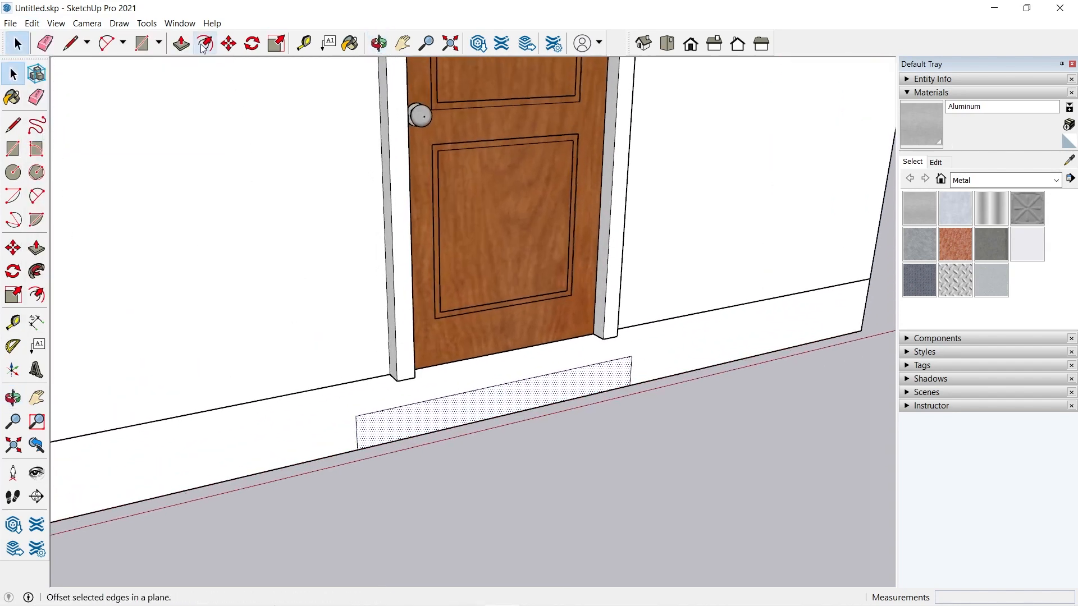
{"action": "left_click", "coordinate": [181, 44]}
{"action": "scroll", "coordinate": [459, 436], "scroll_direction": "up", "scroll_amount": 1}
{"action": "left_click", "coordinate": [415, 415]}
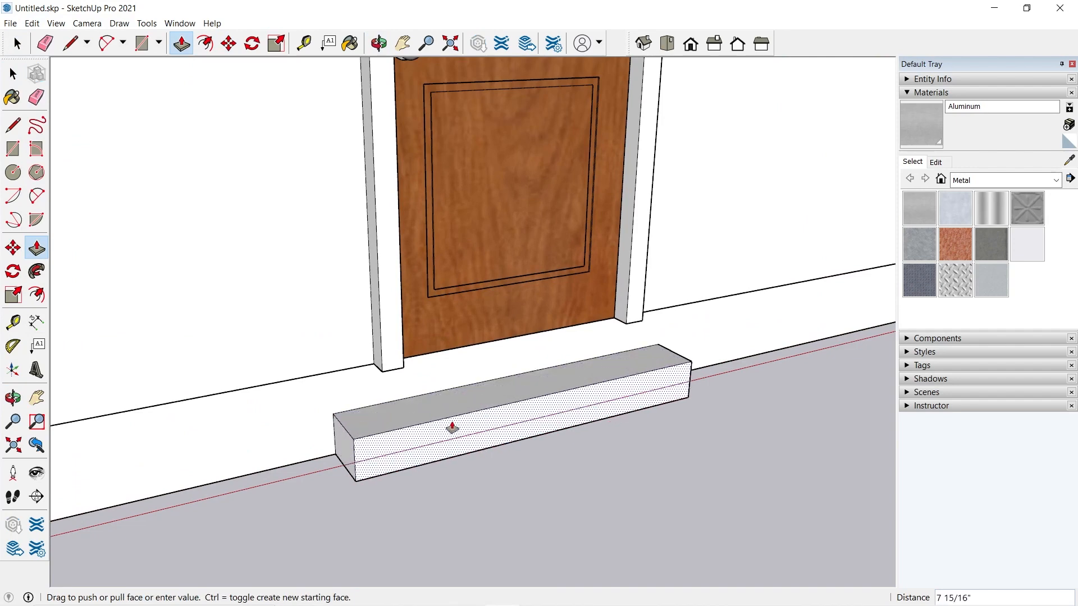
{"action": "type", "text": "1'"}
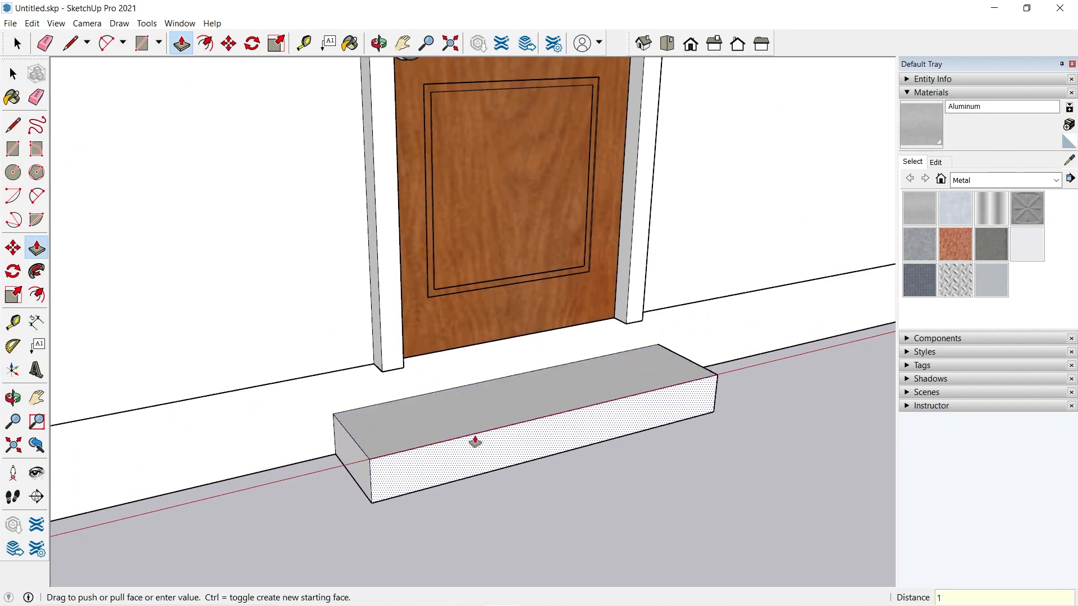
{"action": "key", "text": "Return"}
- Group the base's connected geometry together with the entrance step
{"action": "middle_click_drag", "start_coordinate": [475, 442], "coordinate": [238, 422]}
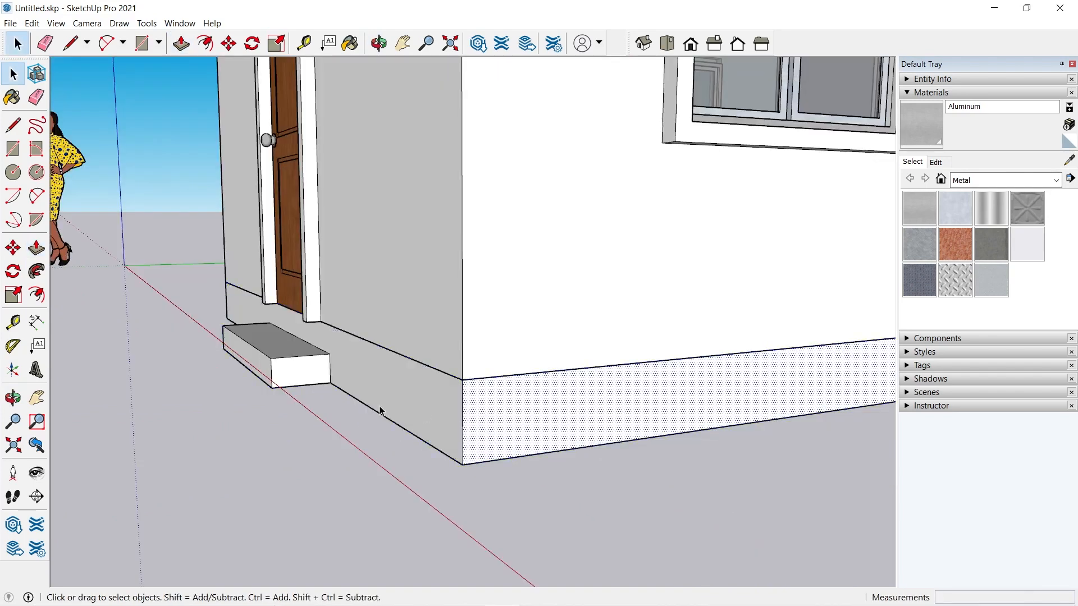
{"action": "triple_click", "coordinate": [410, 399]}
{"action": "right_click", "coordinate": [409, 396]}
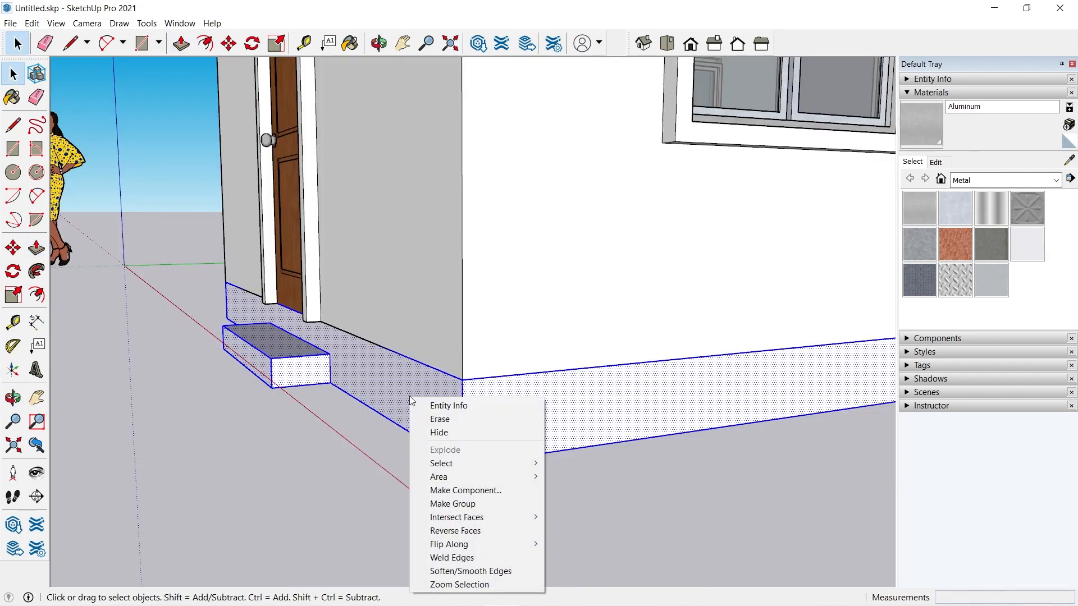
{"action": "left_click", "coordinate": [456, 505]}
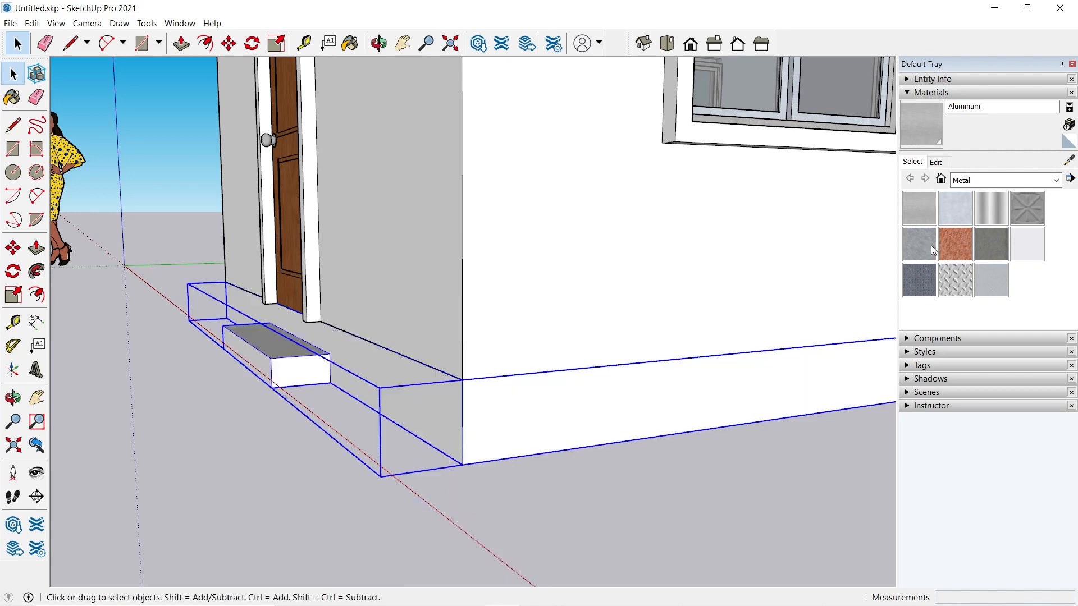
- Paint the base and step group with 0134_DimGray from the Colors-Named collection
{"action": "left_click", "coordinate": [1039, 180]}
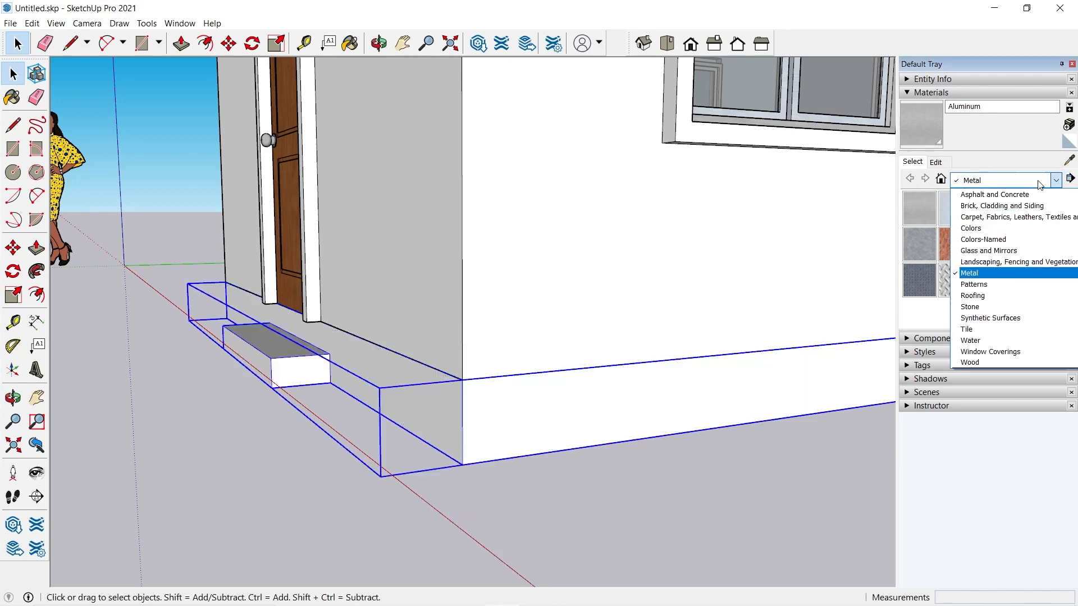
{"action": "left_click", "coordinate": [997, 240]}
{"action": "scroll", "coordinate": [529, 452], "scroll_direction": "down", "scroll_amount": 5}
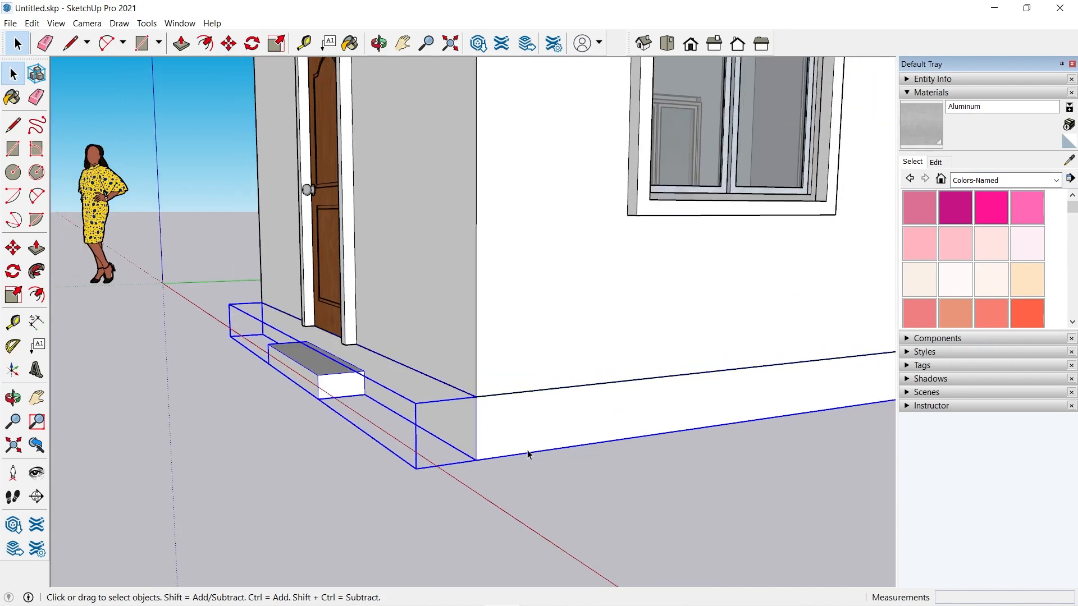
{"action": "scroll", "coordinate": [582, 445], "scroll_direction": "down", "scroll_amount": 2}
{"action": "scroll", "coordinate": [995, 280], "scroll_direction": "down", "scroll_amount": 6}
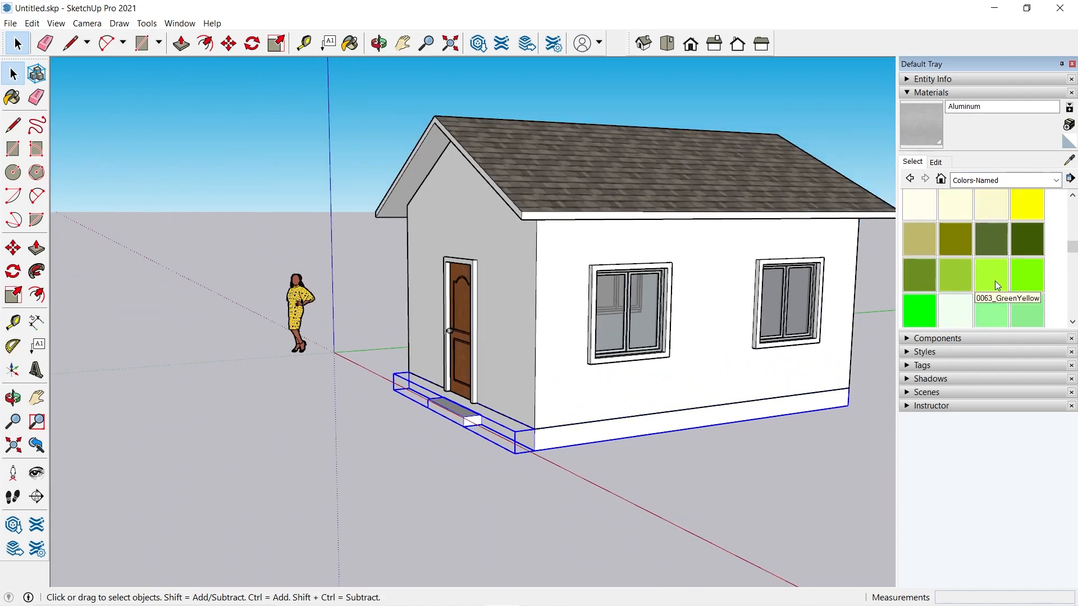
{"action": "scroll", "coordinate": [995, 280], "scroll_direction": "down", "scroll_amount": 6}
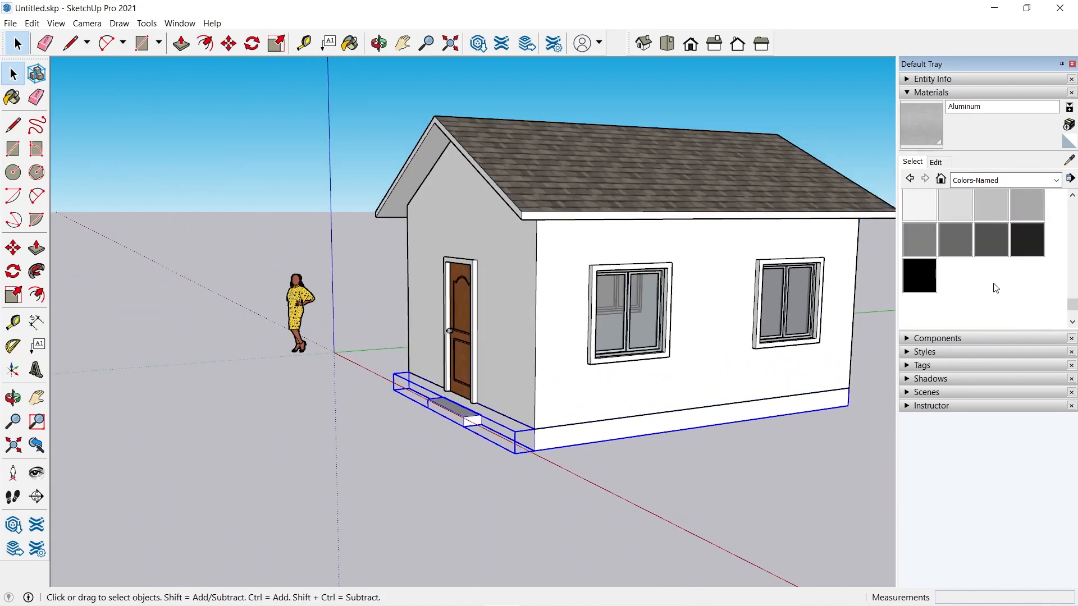
{"action": "left_click", "coordinate": [955, 240]}
- Repaint the base and step group with 0133_Gray and clear the selection
{"action": "scroll", "coordinate": [730, 344], "scroll_direction": "up", "scroll_amount": 2}
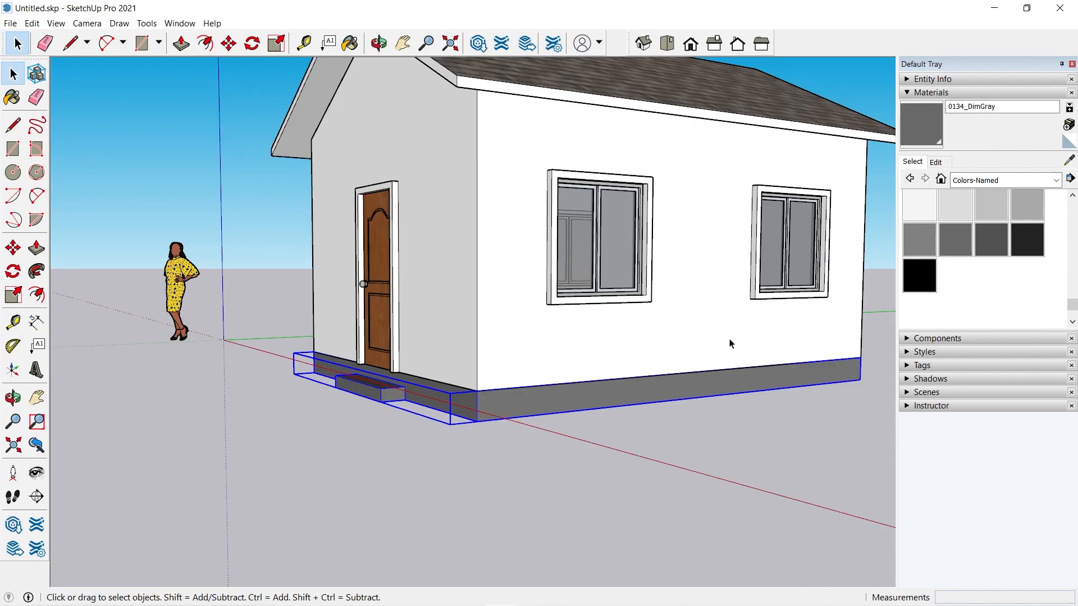
{"action": "left_click", "coordinate": [920, 238]}
{"action": "left_click", "coordinate": [452, 412]}
{"action": "mouse_move", "coordinate": [457, 424]}
{"action": "middle_mouse_down"}
{"action": "mouse_move", "coordinate": [416, 447]}
{"action": "mouse_move", "coordinate": [350, 372]}
{"action": "middle_mouse_up"}
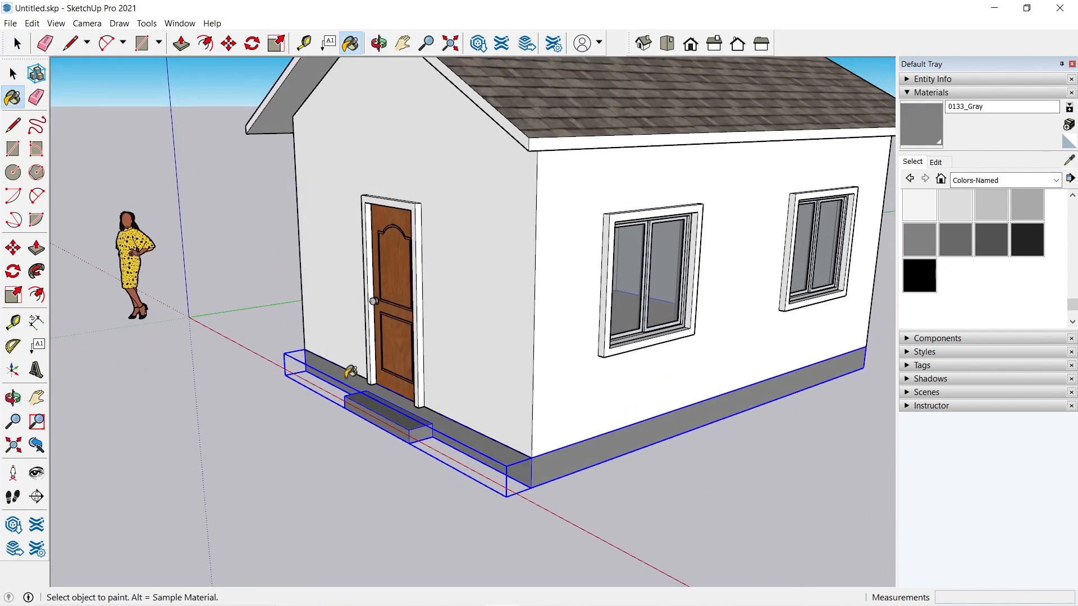
{"action": "left_click", "coordinate": [17, 44]}
{"action": "left_click", "coordinate": [118, 102]}
- Examine the painted house from several sides and distances
{"action": "scroll", "coordinate": [487, 457], "scroll_direction": "down", "scroll_amount": 3}
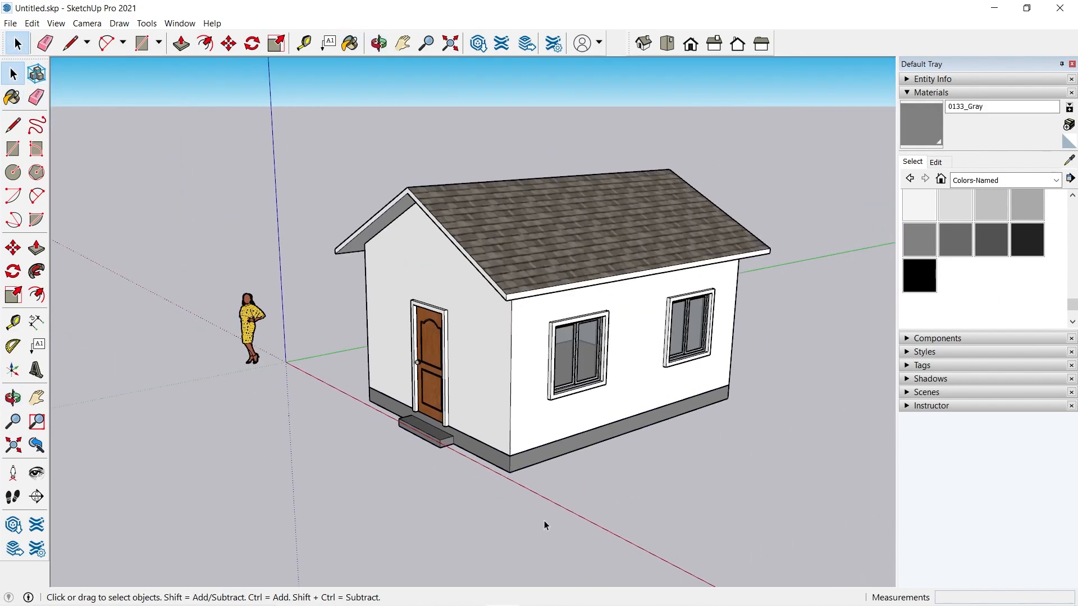
{"action": "middle_click_drag", "start_coordinate": [544, 520], "coordinate": [227, 404]}
{"action": "scroll", "coordinate": [632, 406], "scroll_direction": "up", "scroll_amount": 2}
{"action": "scroll", "coordinate": [534, 419], "scroll_direction": "down", "scroll_amount": 3}
{"action": "middle_click_drag", "start_coordinate": [534, 419], "coordinate": [269, 325]}
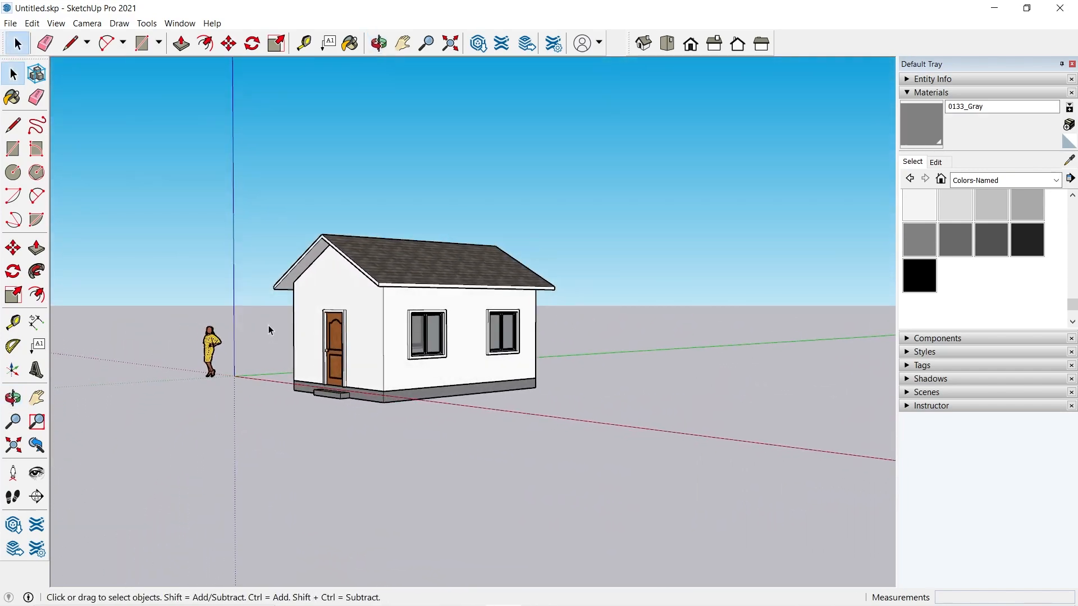
{"action": "scroll", "coordinate": [268, 325], "scroll_direction": "up", "scroll_amount": 4}
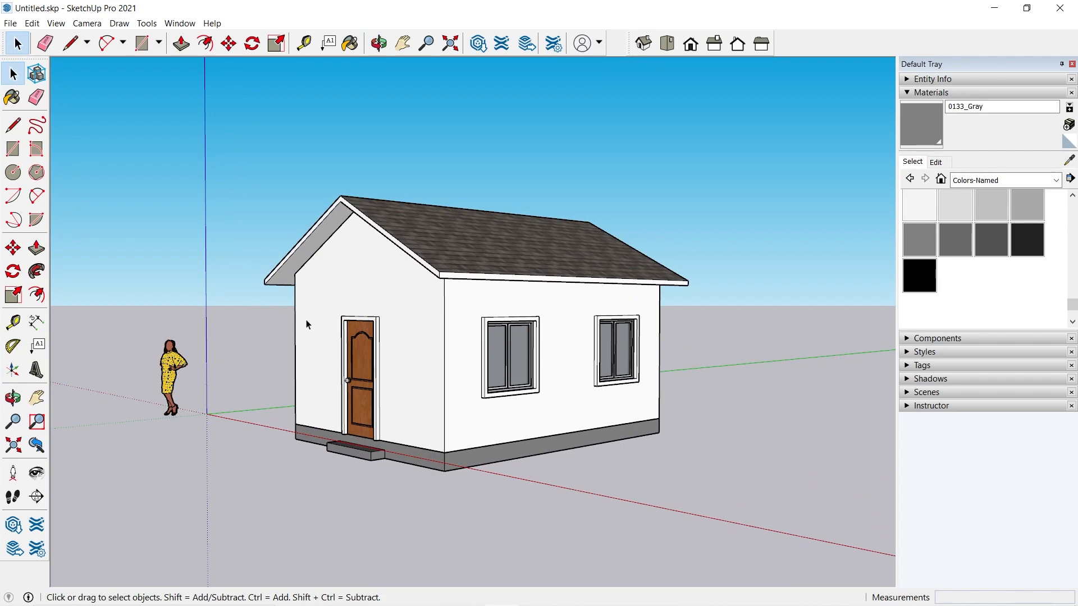
{"action": "scroll", "coordinate": [306, 325], "scroll_direction": "up", "scroll_amount": 2}
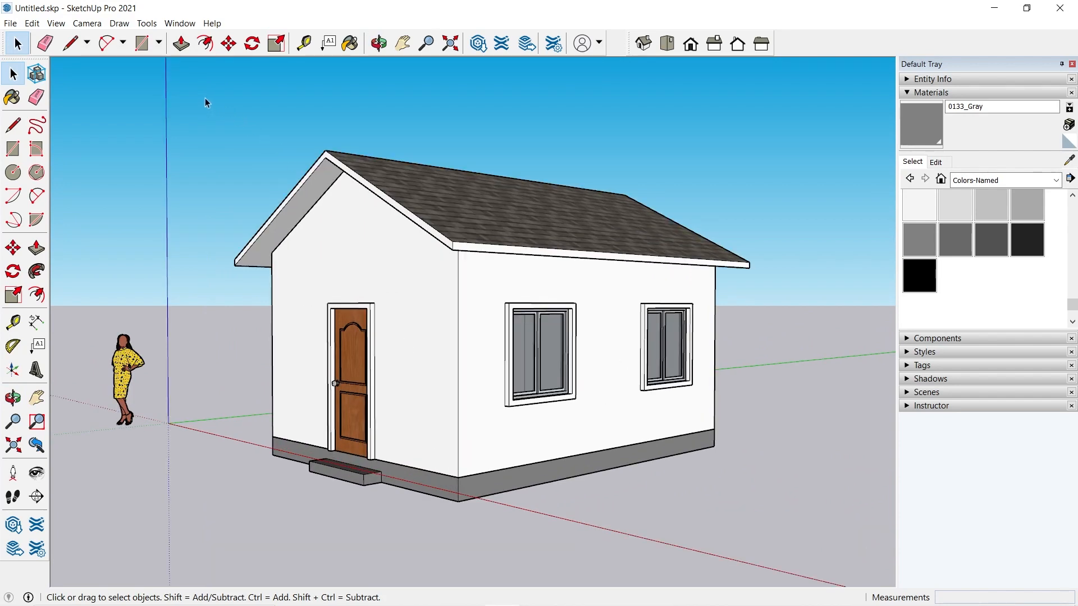
- Move the whole house, including base and step, up 12" along the blue axis and clear the selection
{"action": "left_click_drag", "start_coordinate": [206, 102], "coordinate": [821, 562]}
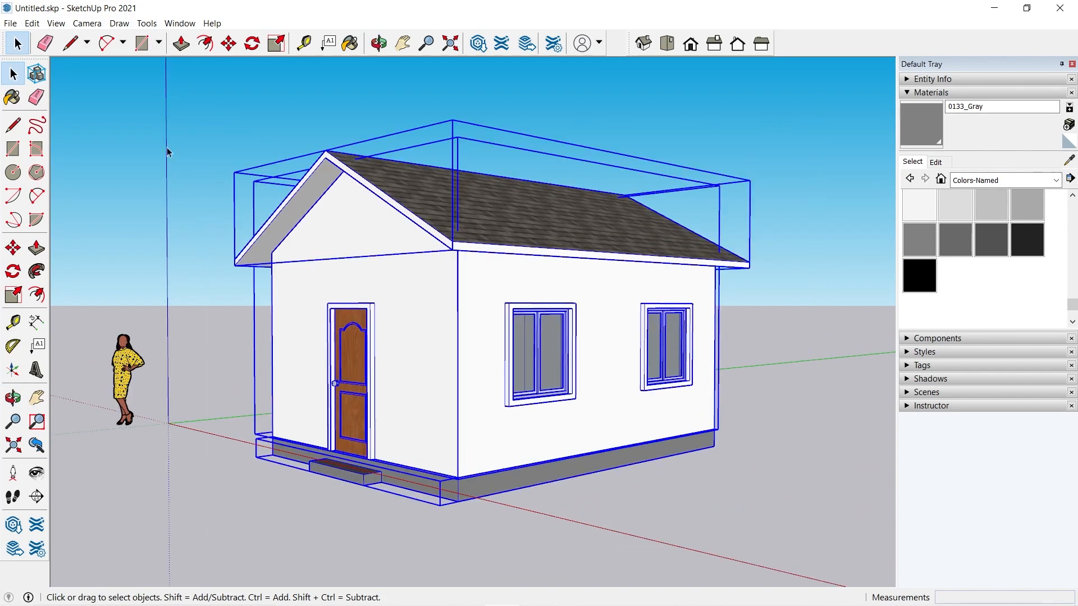
{"action": "left_click", "coordinate": [229, 43]}
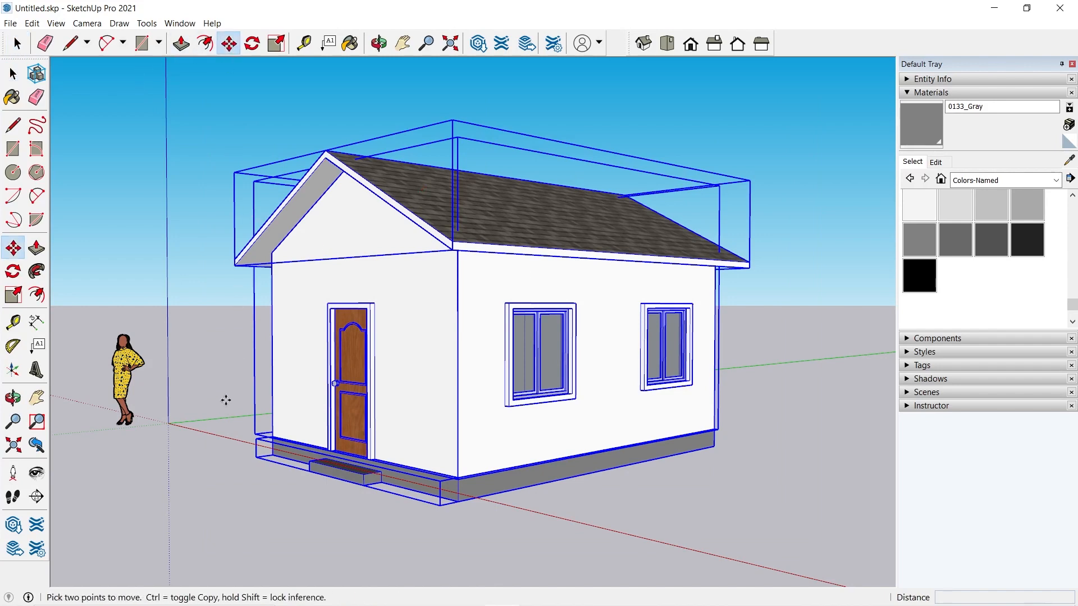
{"action": "left_click", "coordinate": [224, 419]}
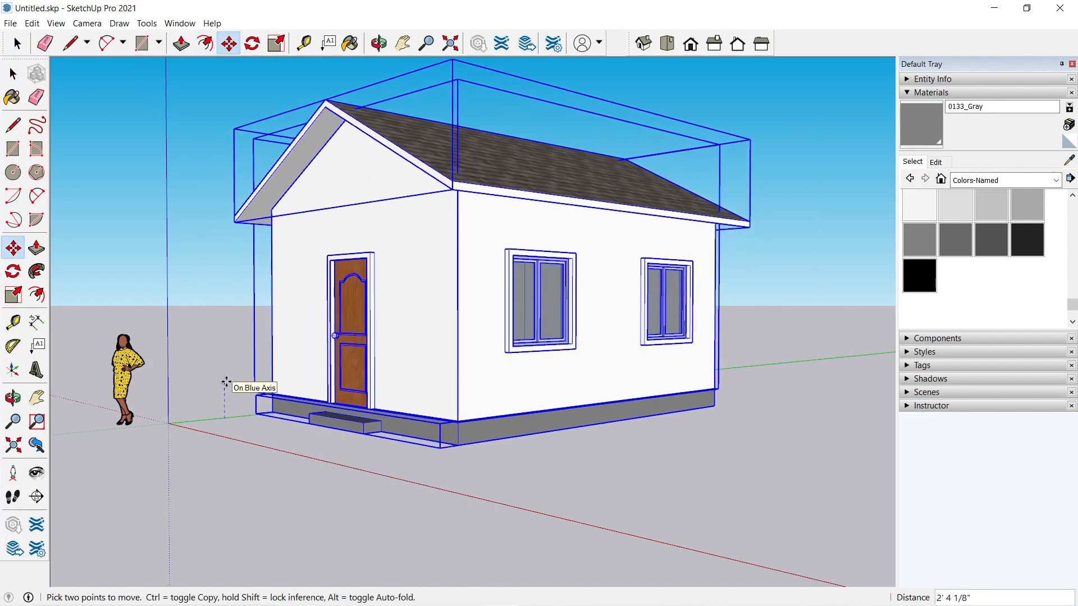
{"action": "type", "text": "12"}
{"action": "key", "text": "Return"}
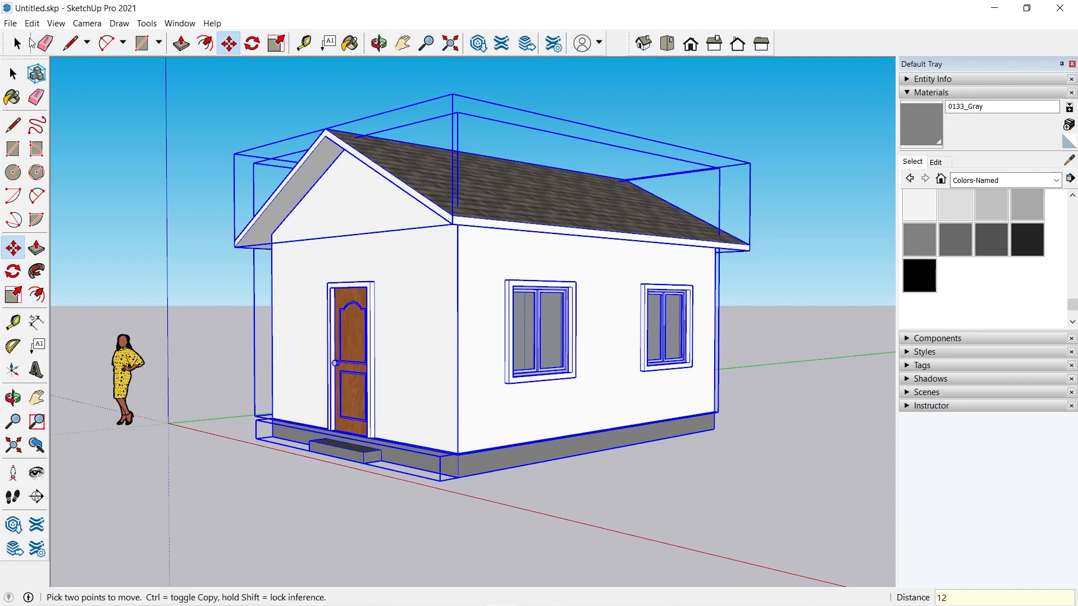
{"action": "left_click", "coordinate": [18, 44]}
{"action": "left_click", "coordinate": [183, 223]}
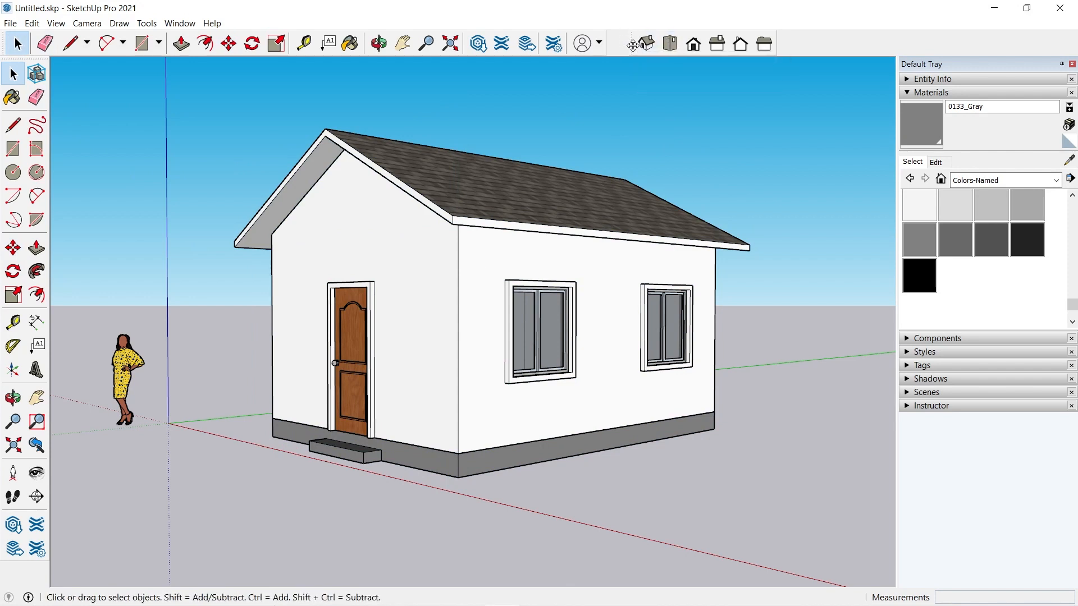
- Undock and close the Views toolbar, turn it back on, and dock it again beside the other tools
{"action": "left_click_drag", "start_coordinate": [629, 43], "coordinate": [631, 89]}
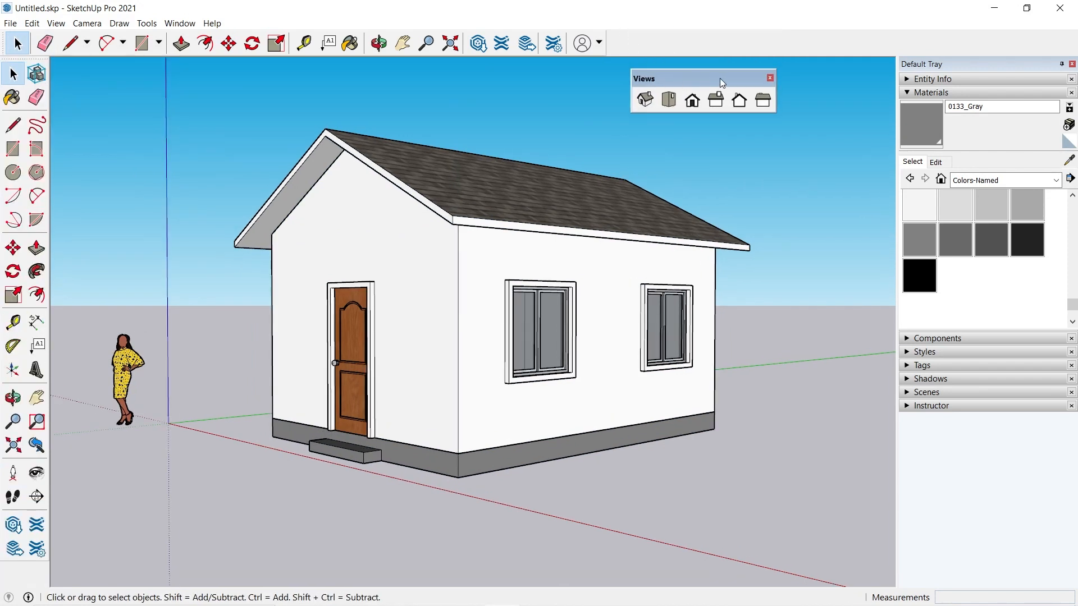
{"action": "left_click", "coordinate": [770, 78]}
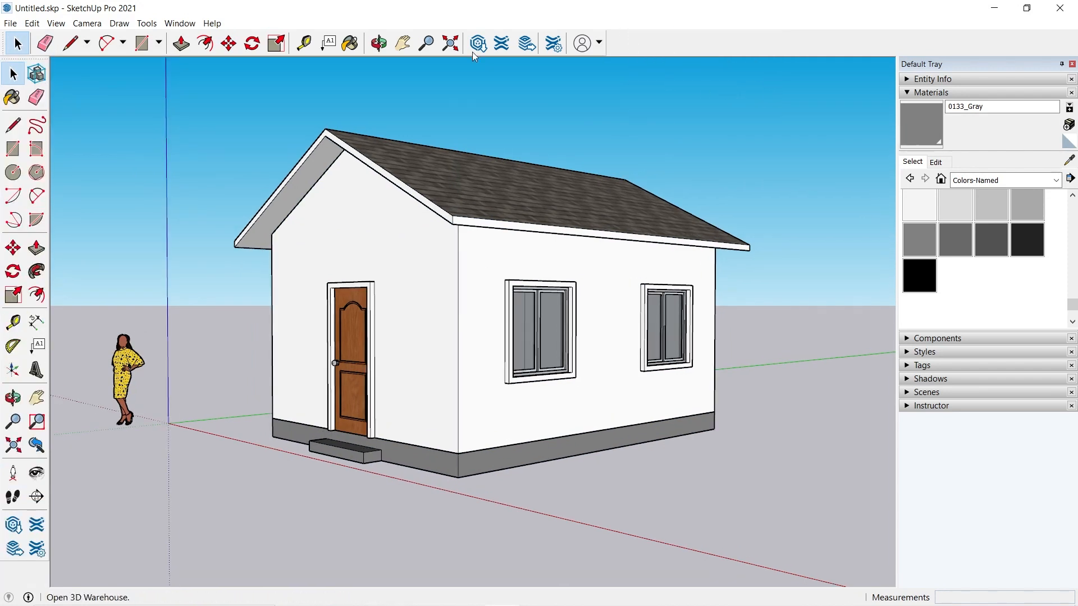
{"action": "left_click", "coordinate": [56, 23]}
{"action": "left_click", "coordinate": [68, 38]}
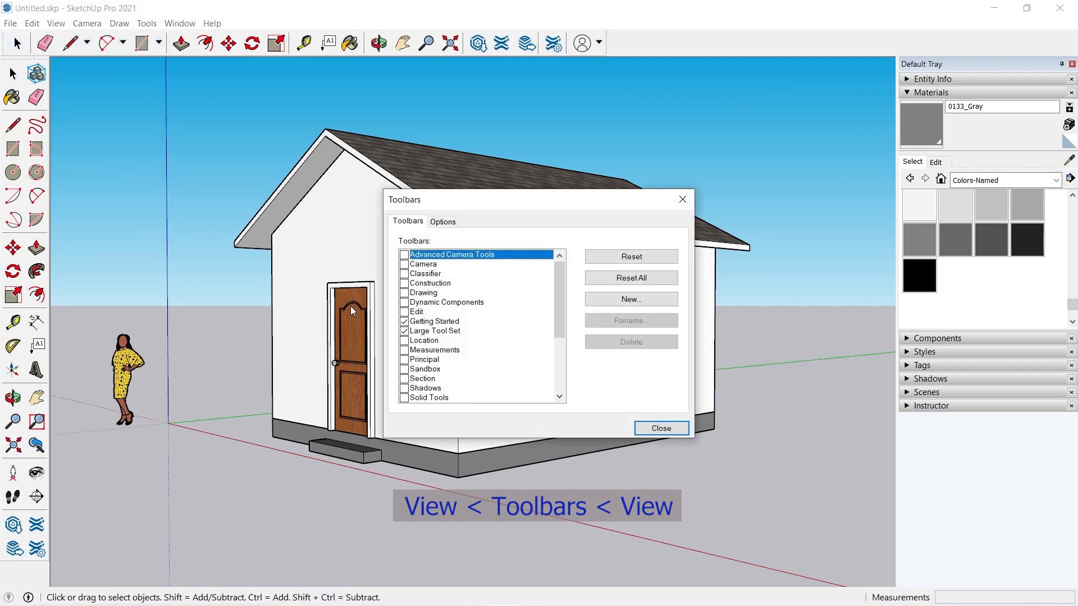
{"action": "scroll", "coordinate": [444, 364], "scroll_direction": "down", "scroll_amount": 2}
{"action": "left_click", "coordinate": [404, 389]}
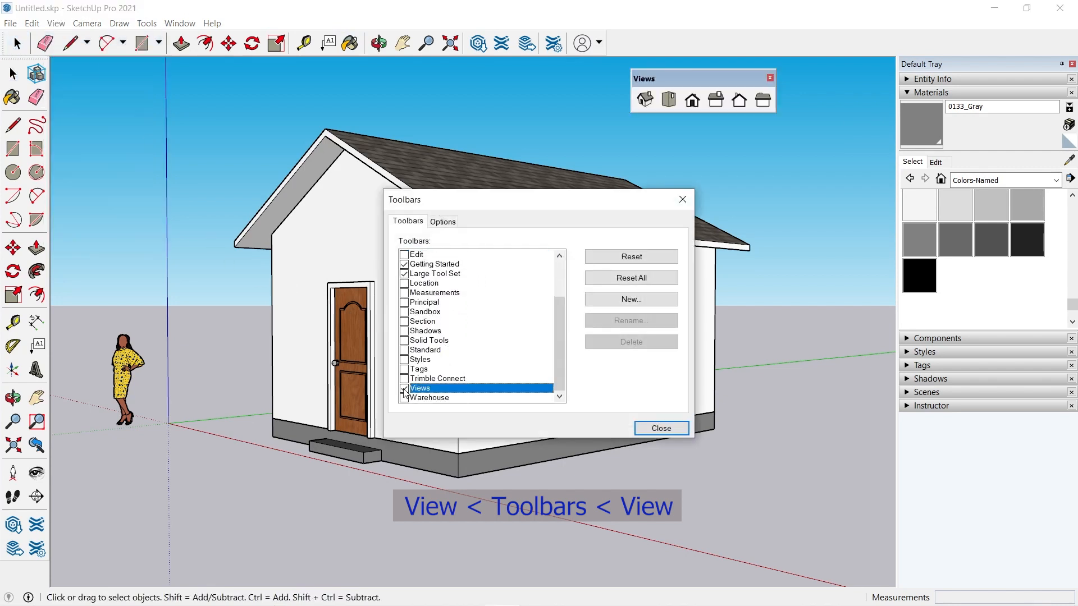
{"action": "left_click", "coordinate": [683, 200]}
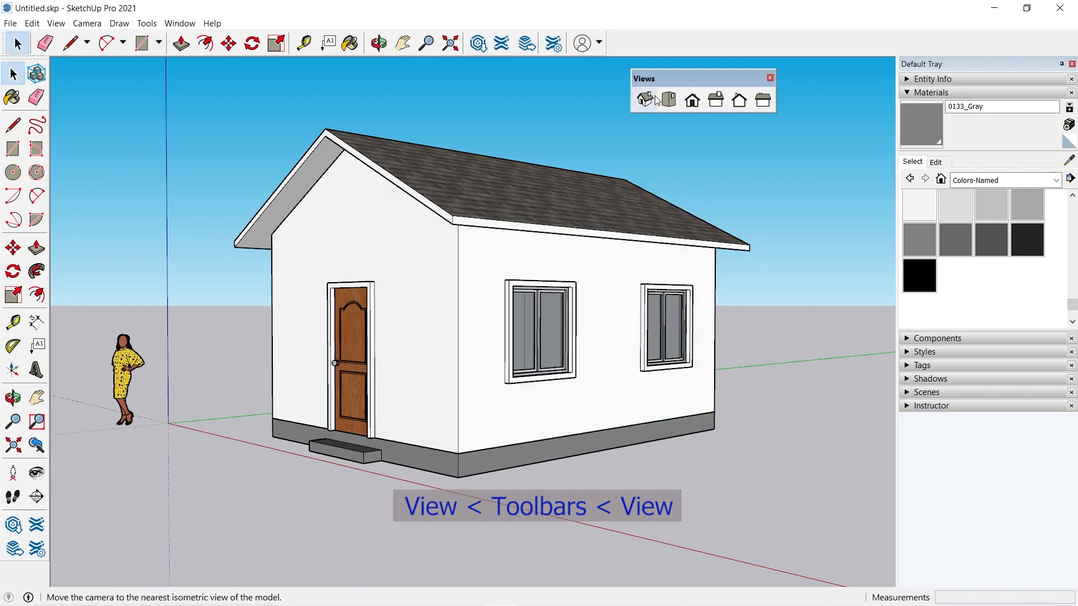
{"action": "left_click_drag", "start_coordinate": [646, 78], "coordinate": [655, 37]}
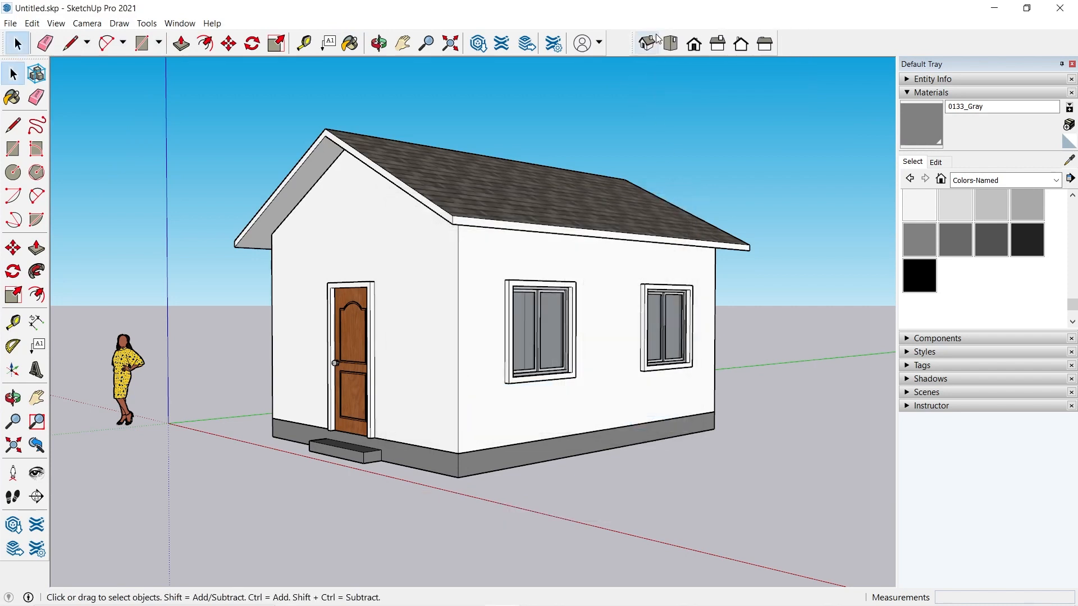
- View the front of the house, switch to parallel projection, and check the right and left elevations
{"action": "left_click", "coordinate": [694, 46]}
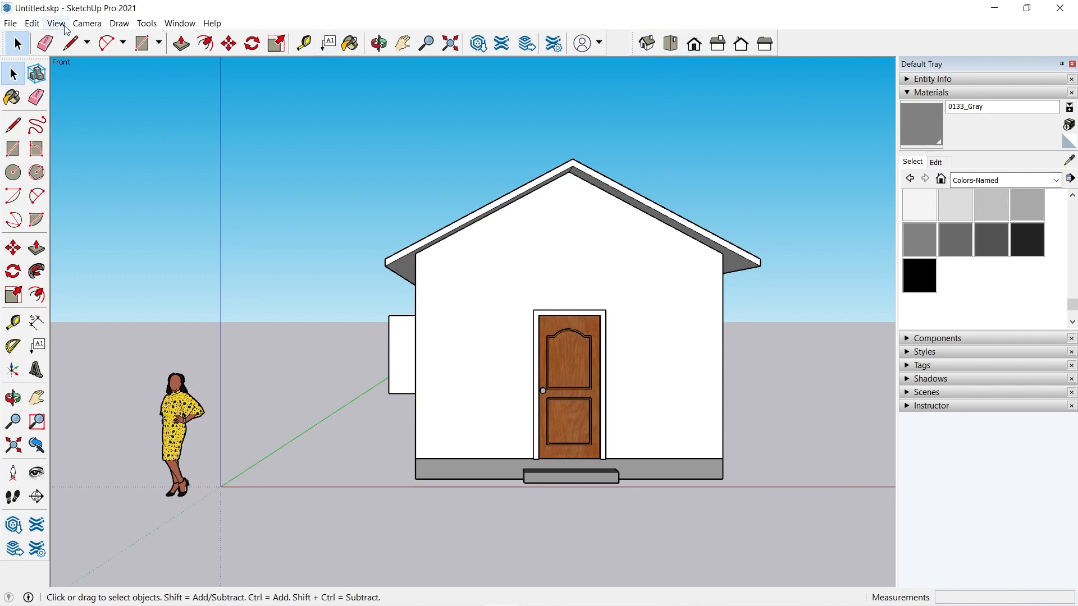
{"action": "left_click", "coordinate": [87, 23]}
{"action": "left_click", "coordinate": [106, 82]}
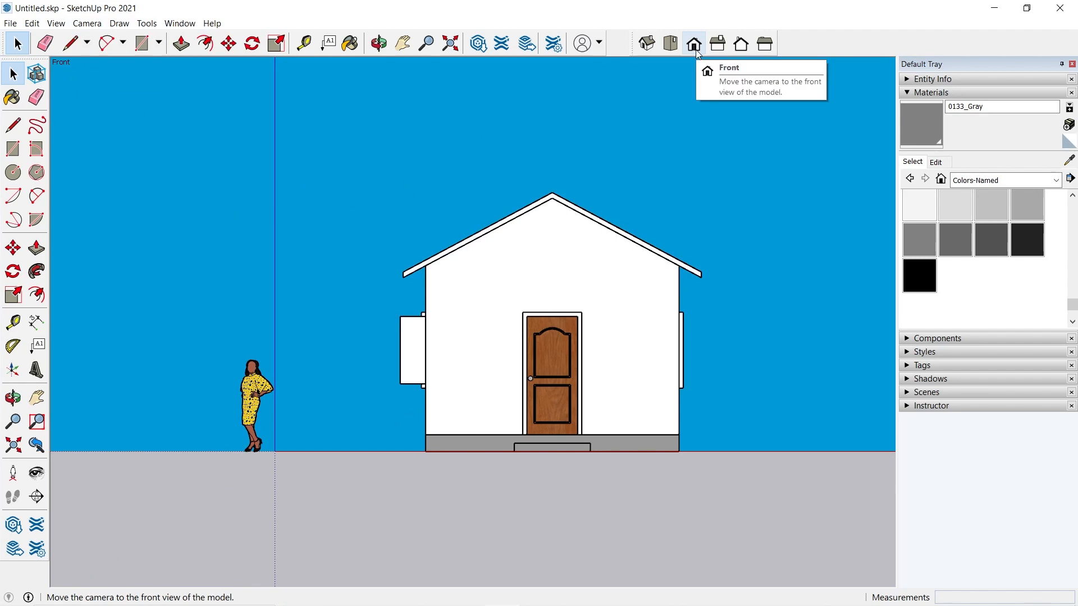
{"action": "left_click", "coordinate": [720, 44]}
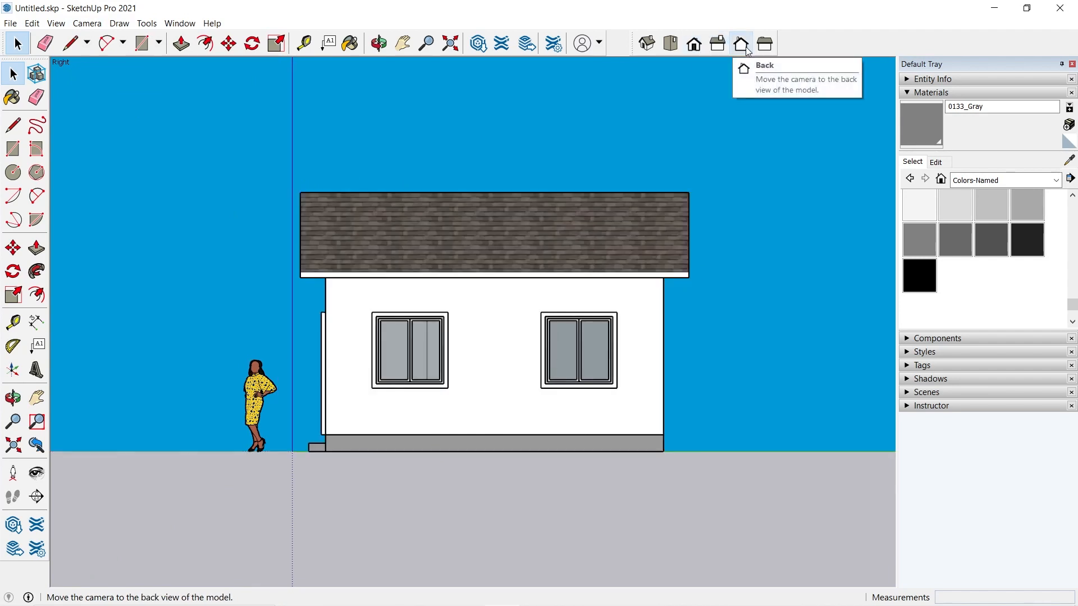
{"action": "left_click", "coordinate": [765, 45]}
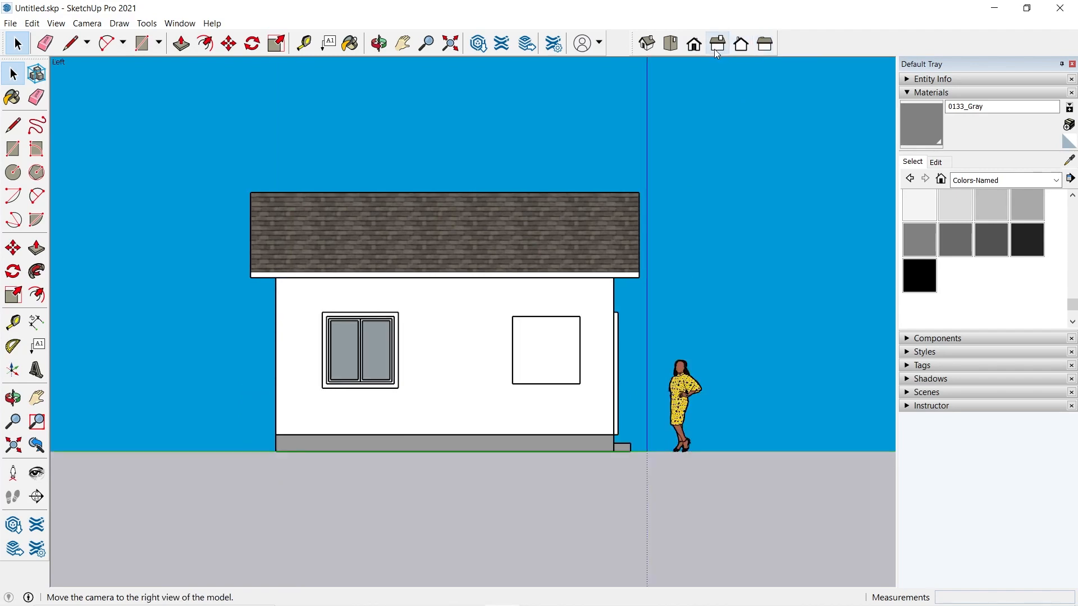
- Return to a perspective view of the house from its door-side corner and close the Default Tray
{"action": "left_click", "coordinate": [646, 45]}
{"action": "middle_click_drag", "start_coordinate": [619, 273], "coordinate": [481, 288]}
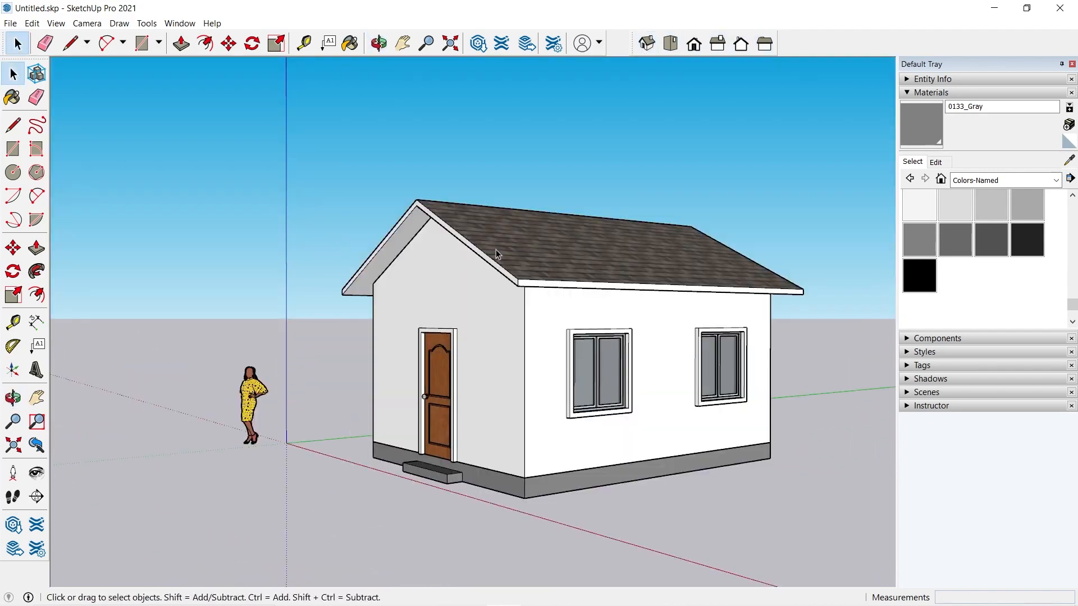
{"action": "left_click", "coordinate": [1072, 64]}
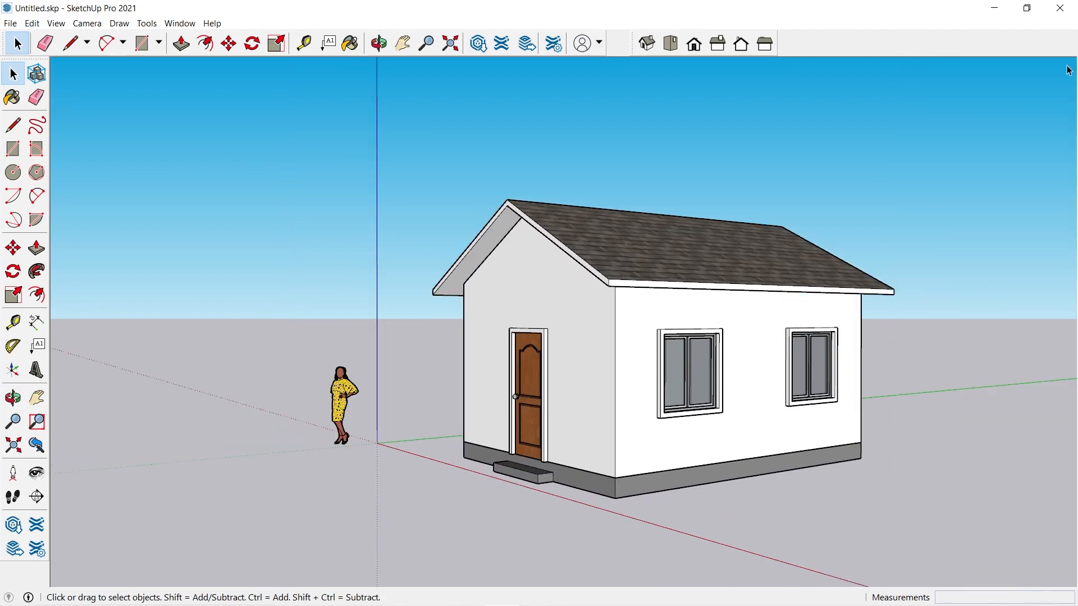
{"action": "scroll", "coordinate": [663, 211], "scroll_direction": "up", "scroll_amount": 3}
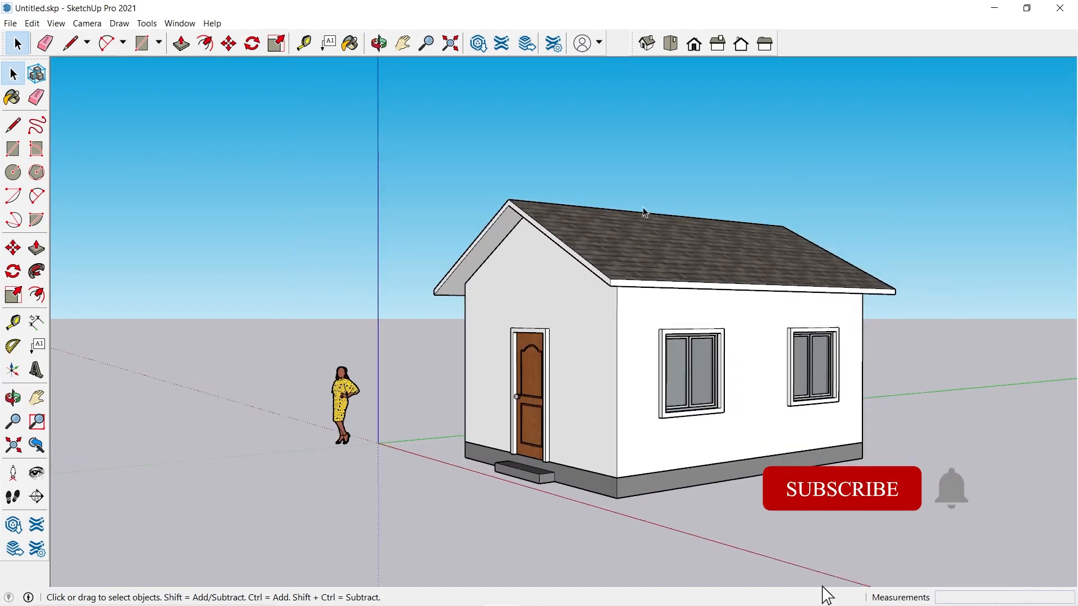
{"action": "scroll", "coordinate": [674, 184], "scroll_direction": "down", "scroll_amount": 1}
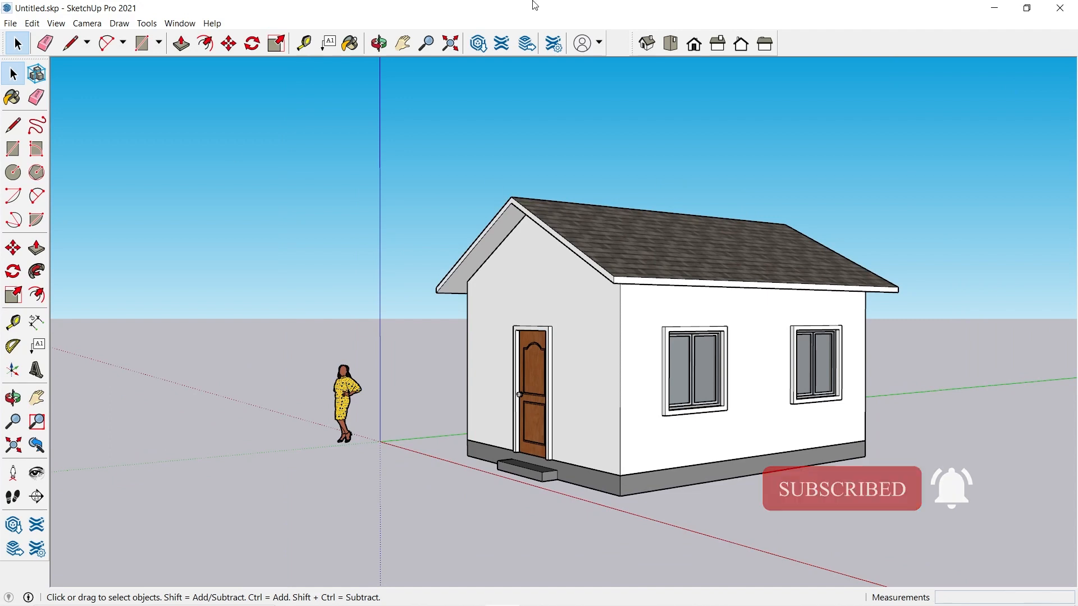